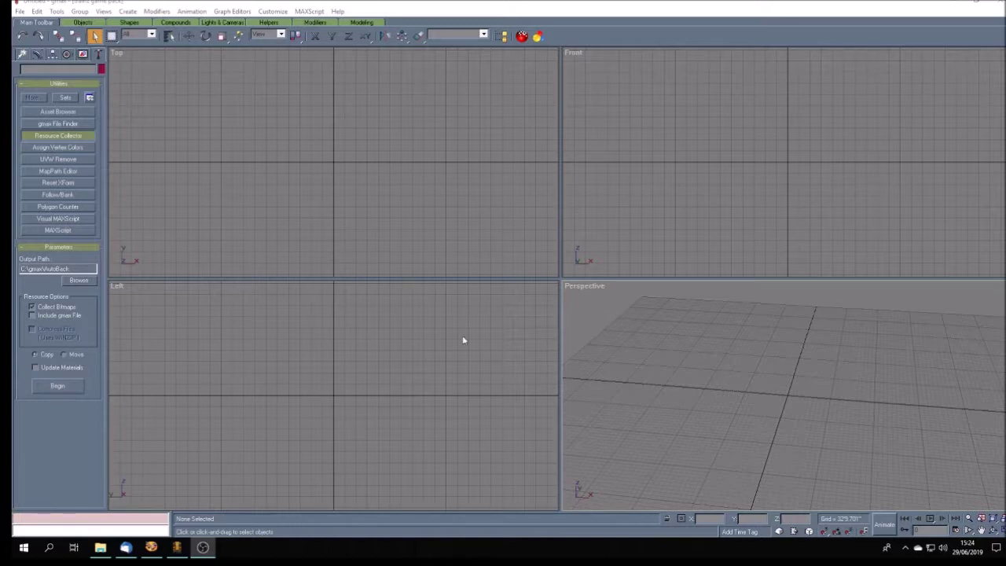
Step: Switch to Paint Shop Pro and compare the Open Wagon 02.jpg drawing with the photograph of the GW wagon
click(152, 547)
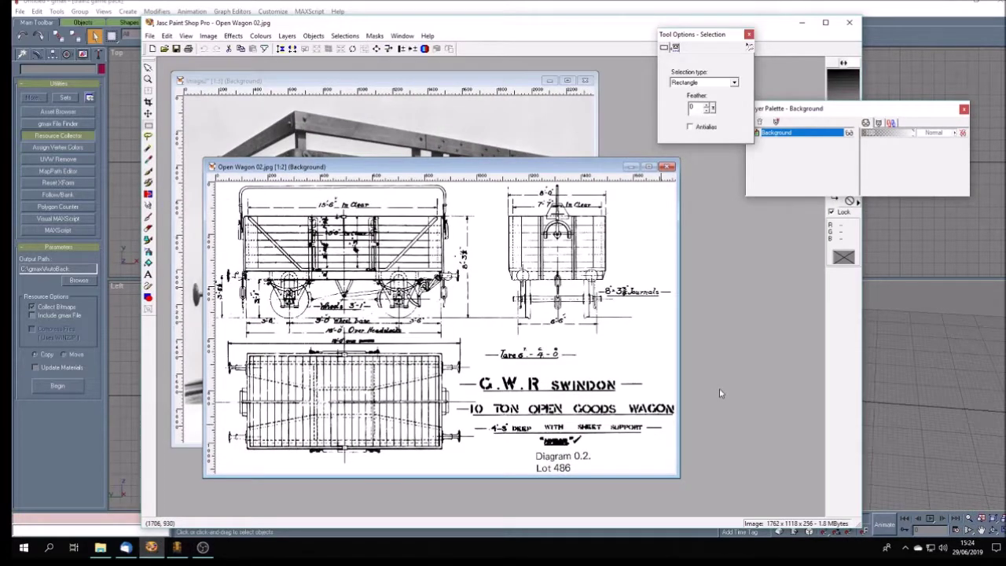
drag(360, 172, 415, 179)
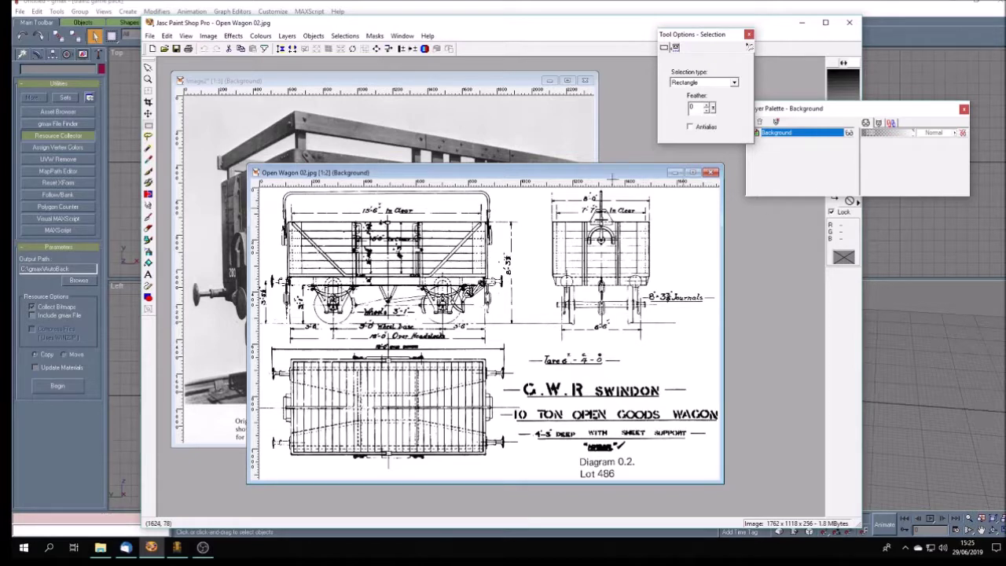
click(415, 83)
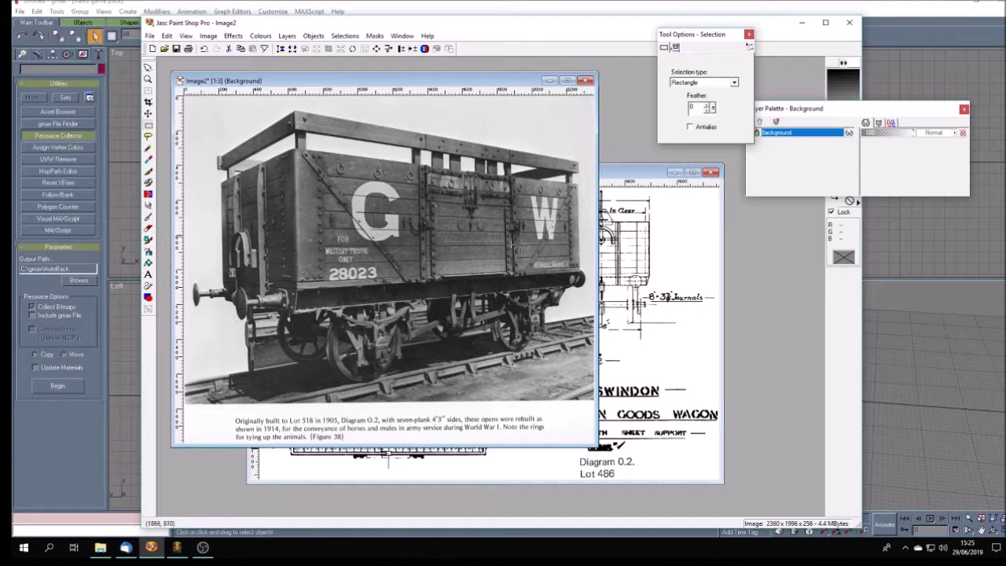
click(629, 181)
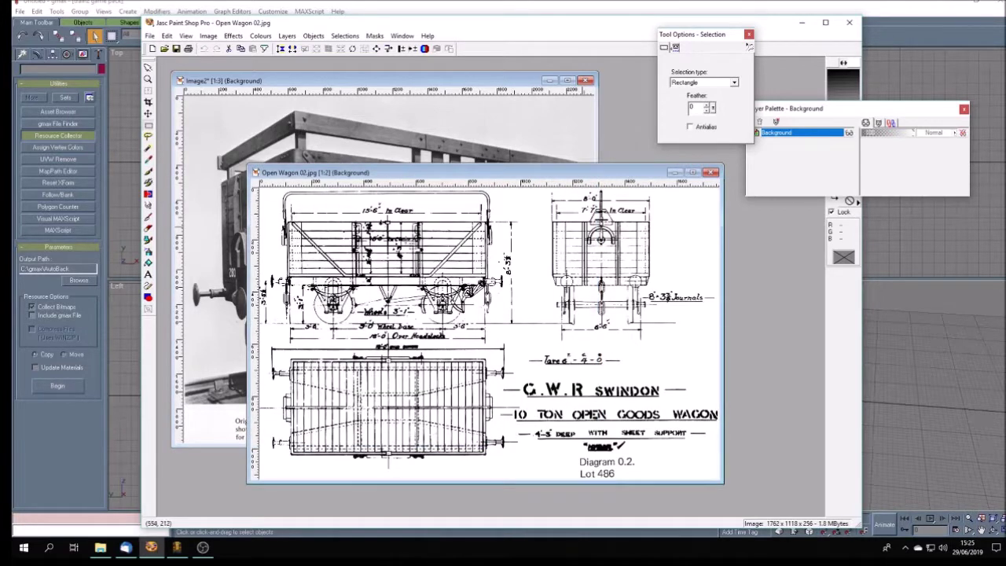
click(475, 85)
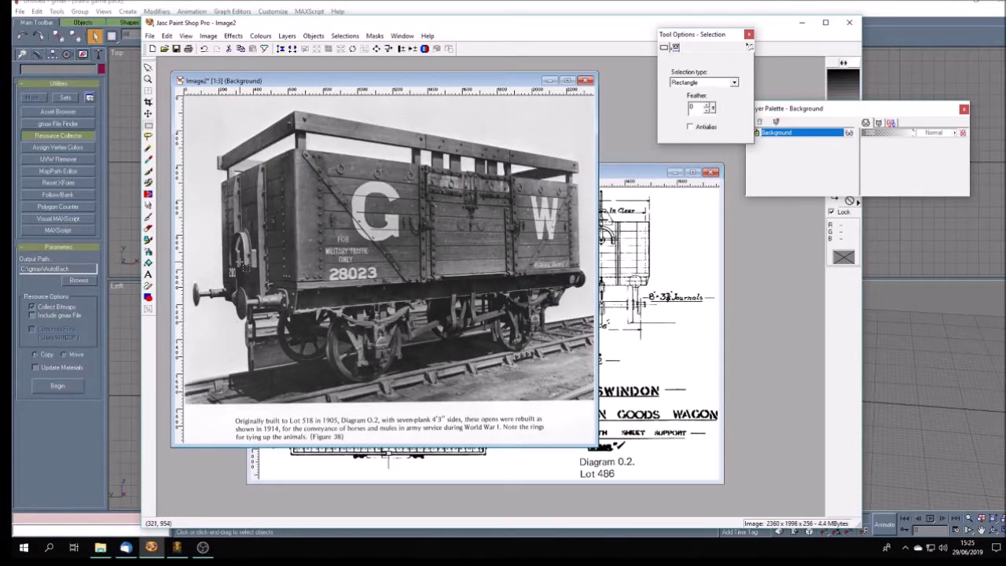
click(637, 177)
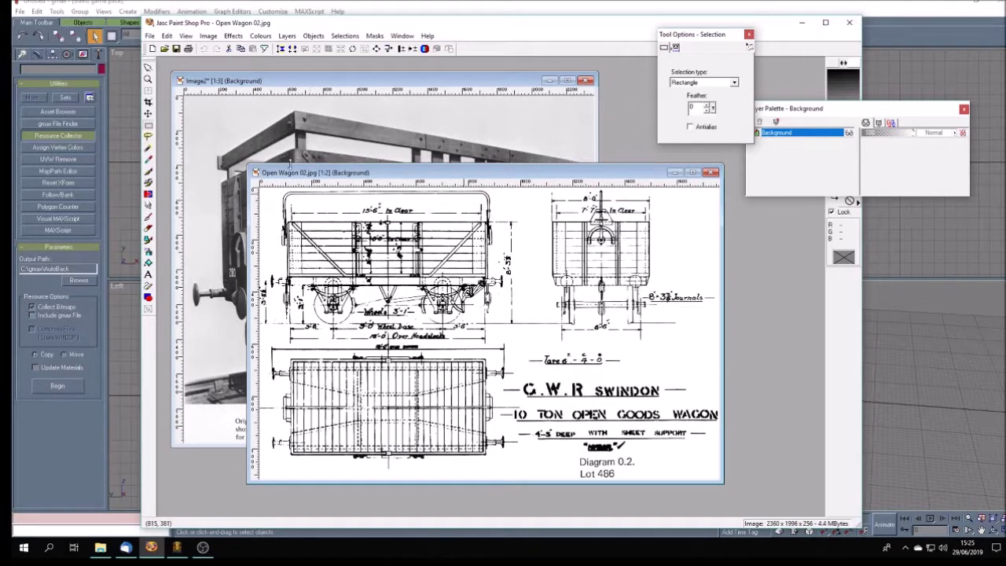
click(273, 81)
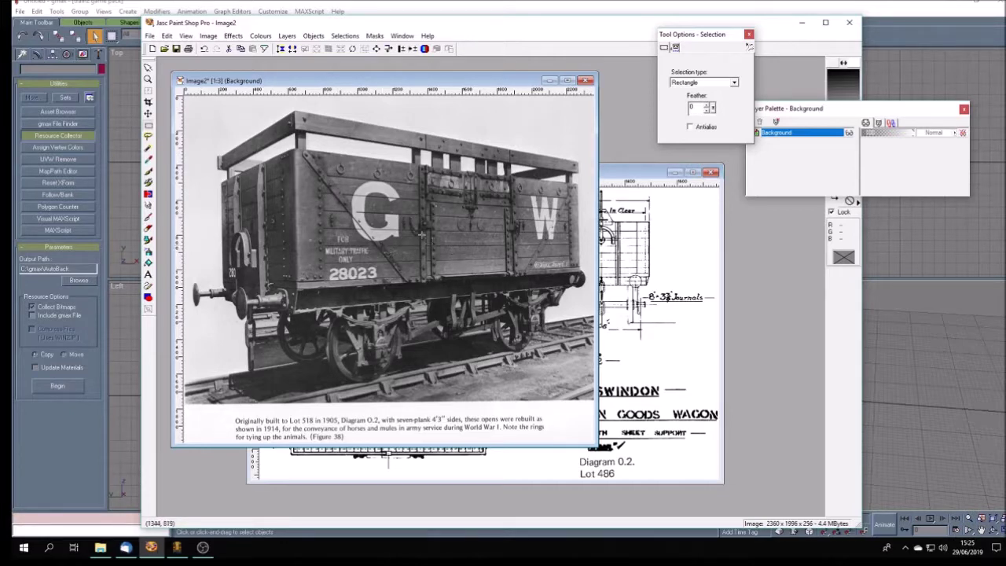
click(639, 173)
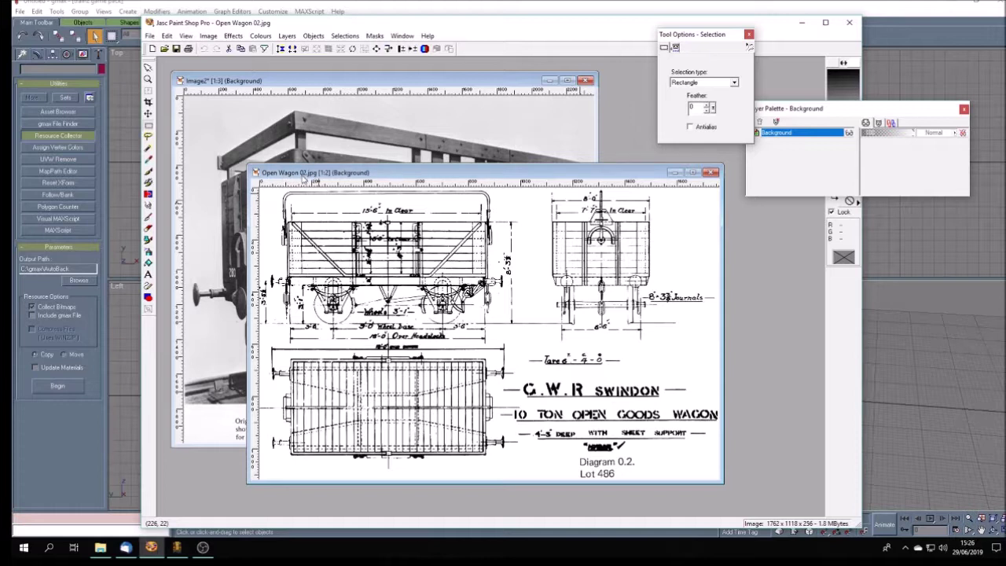
drag(395, 179, 398, 176)
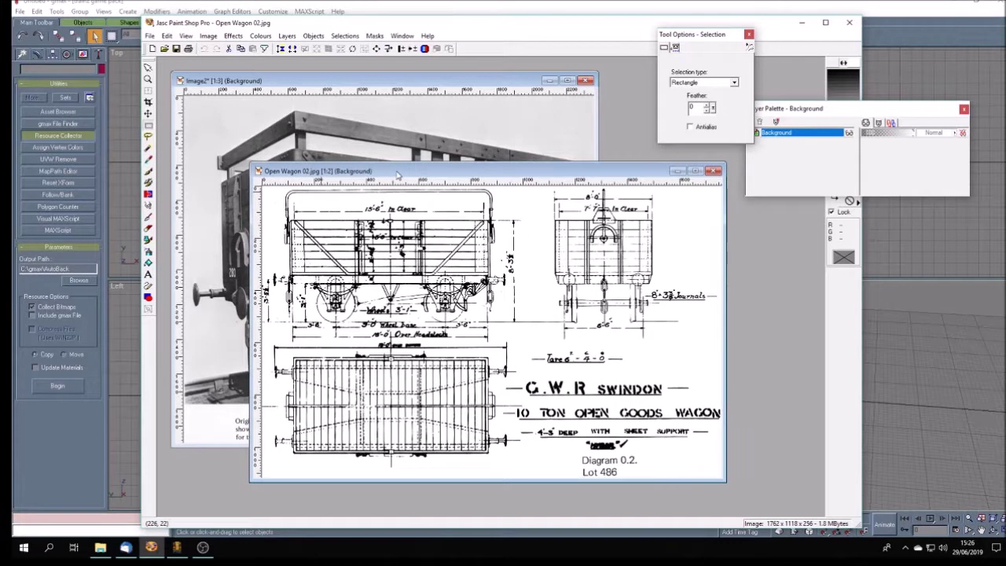
Step: Switch to File Explorer and open the "wagons and vans" folder inside MODELS > gwr standard gauge
click(103, 552)
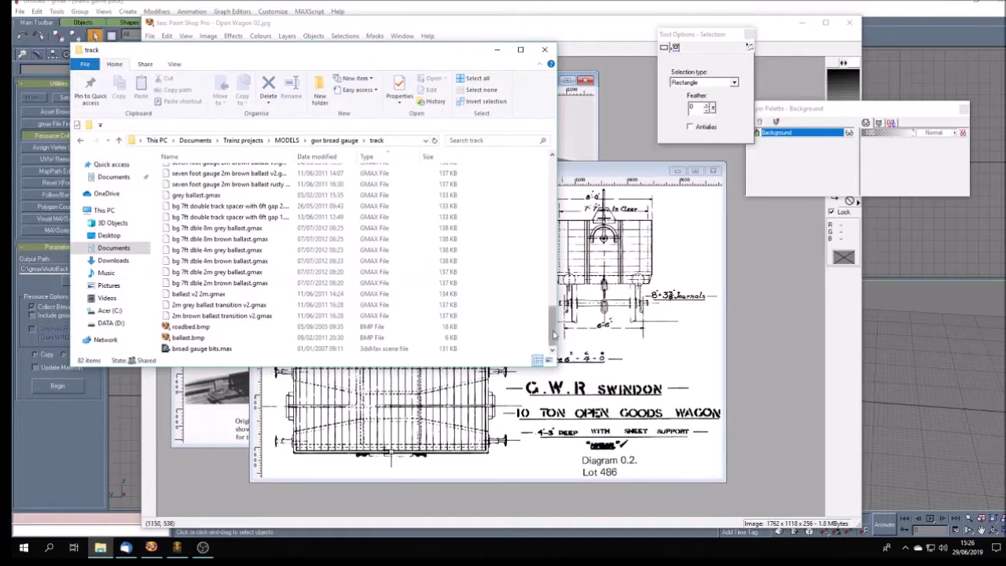
drag(553, 334, 554, 206)
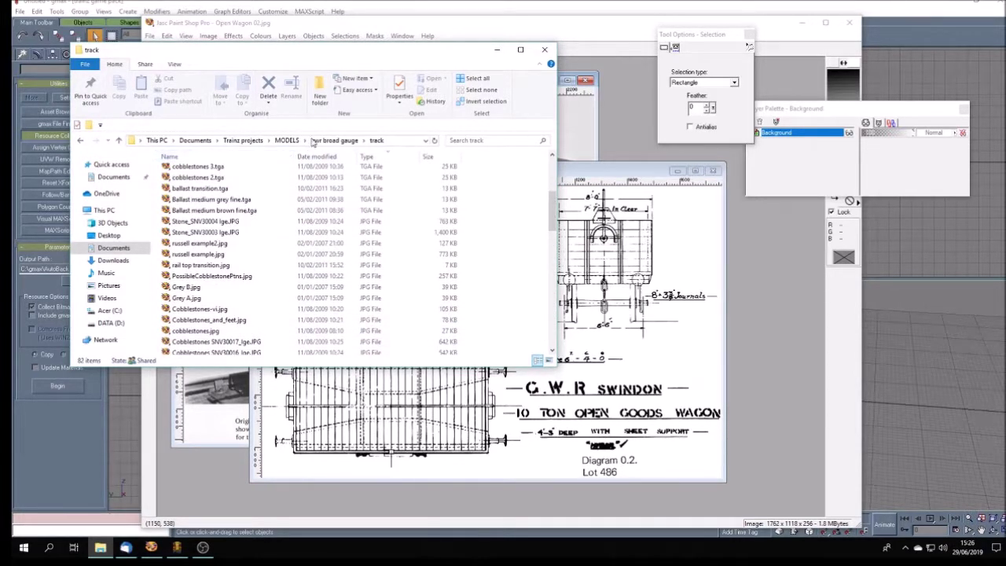
click(287, 140)
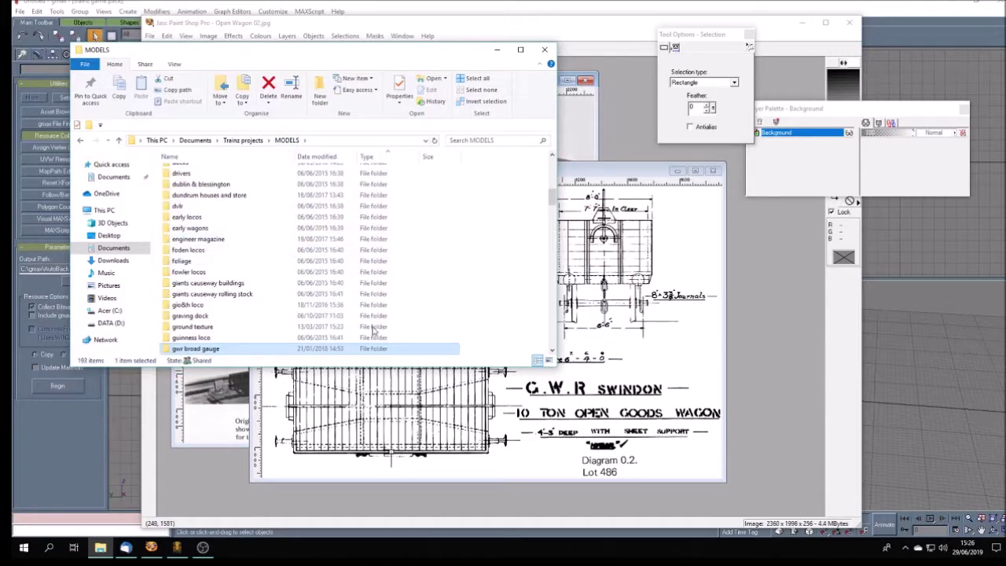
drag(553, 202, 554, 209)
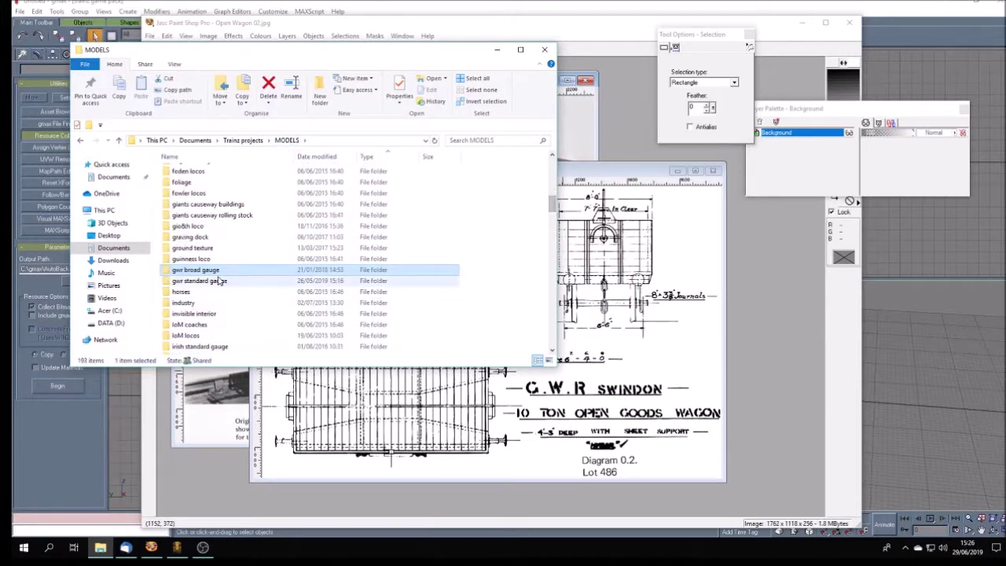
double_click(221, 281)
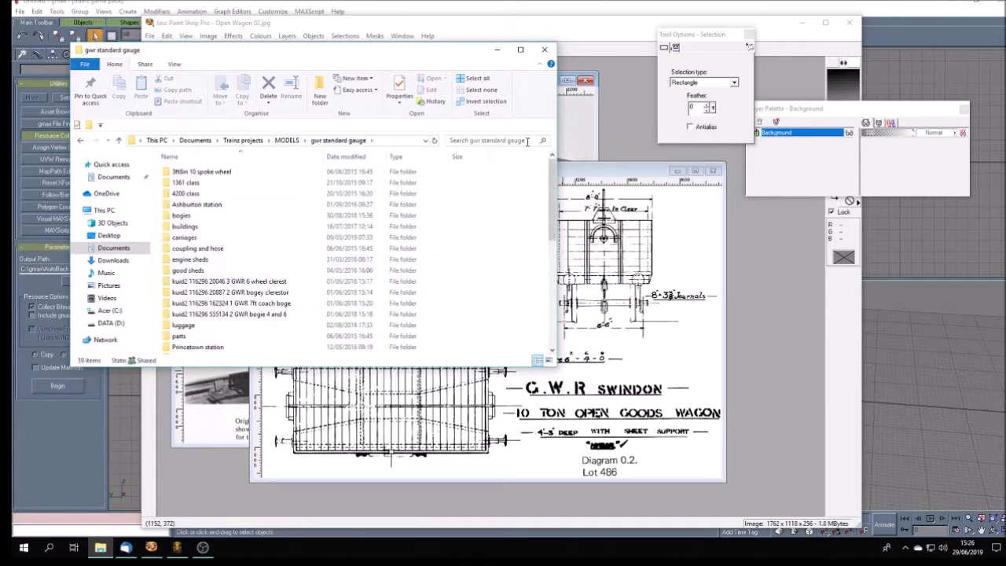
scroll(233, 329, down, 7)
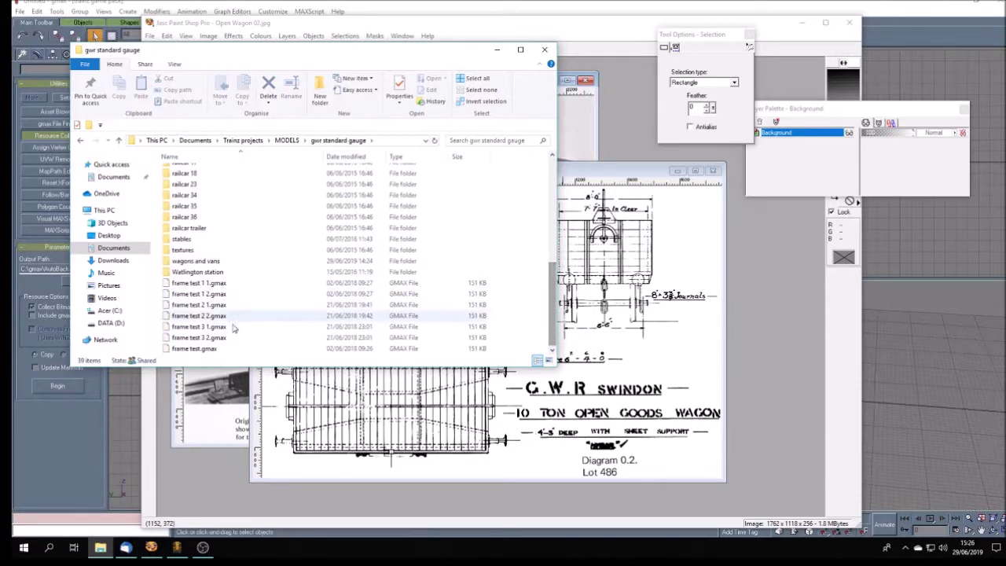
double_click(210, 262)
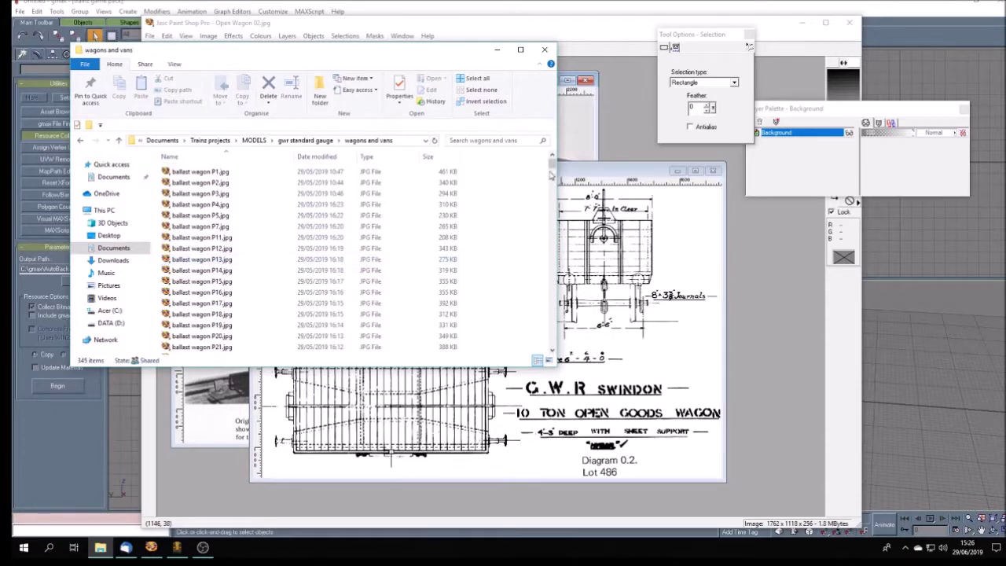
Step: Select Open Wagon 02.jpg in the folder and close its open drawing in Paint Shop Pro
drag(552, 175, 544, 270)
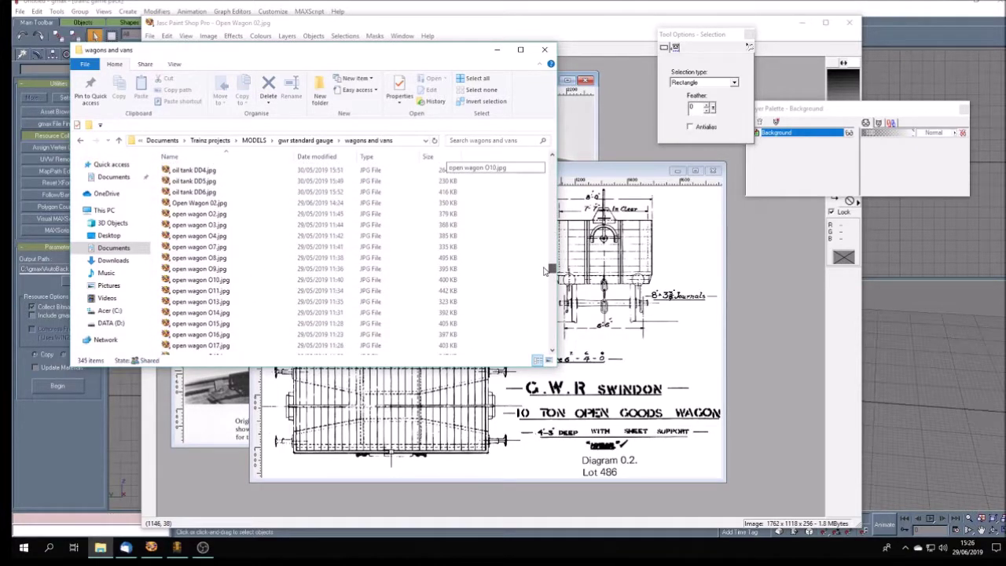
click(206, 206)
click(716, 173)
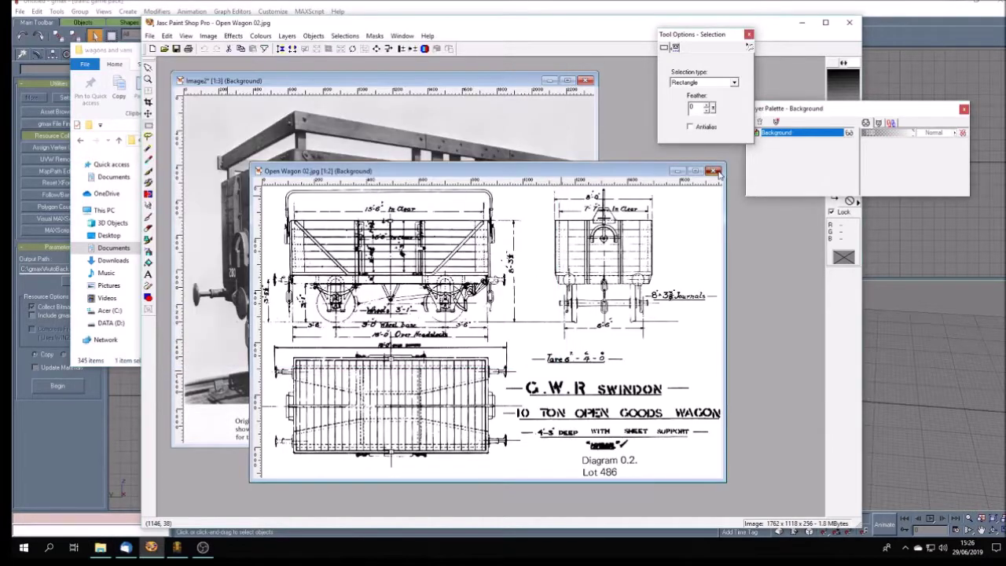
click(716, 172)
click(110, 55)
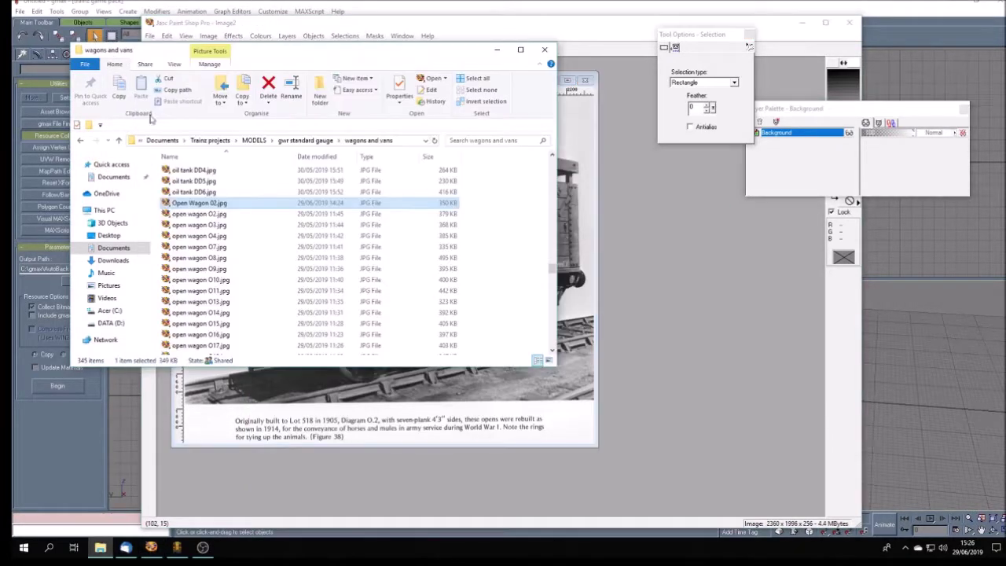
Step: Try to rename Open Wagon 02.jpg as "Open Wagon O2.jpg", with a letter O in place of the zero
click(196, 206)
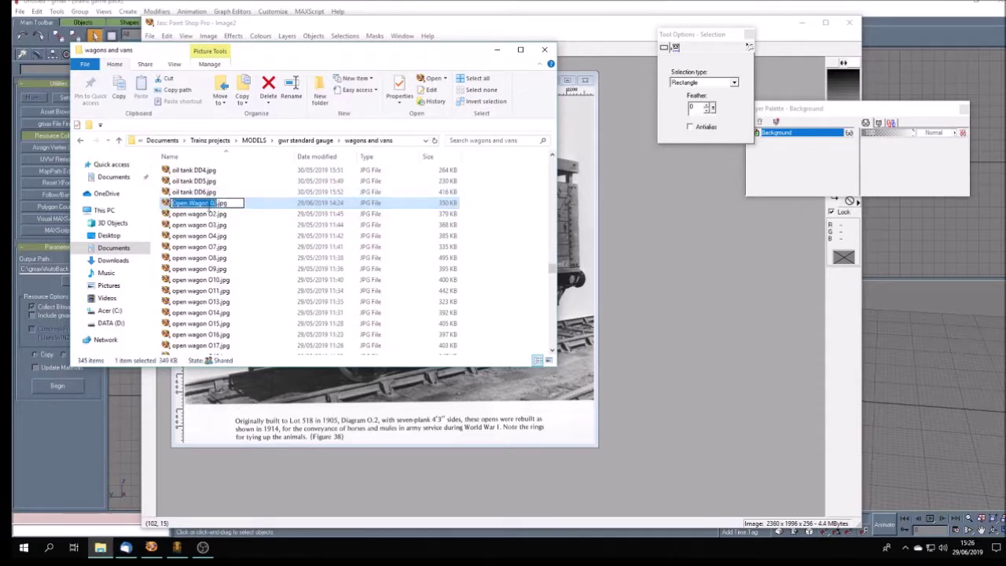
click(213, 203)
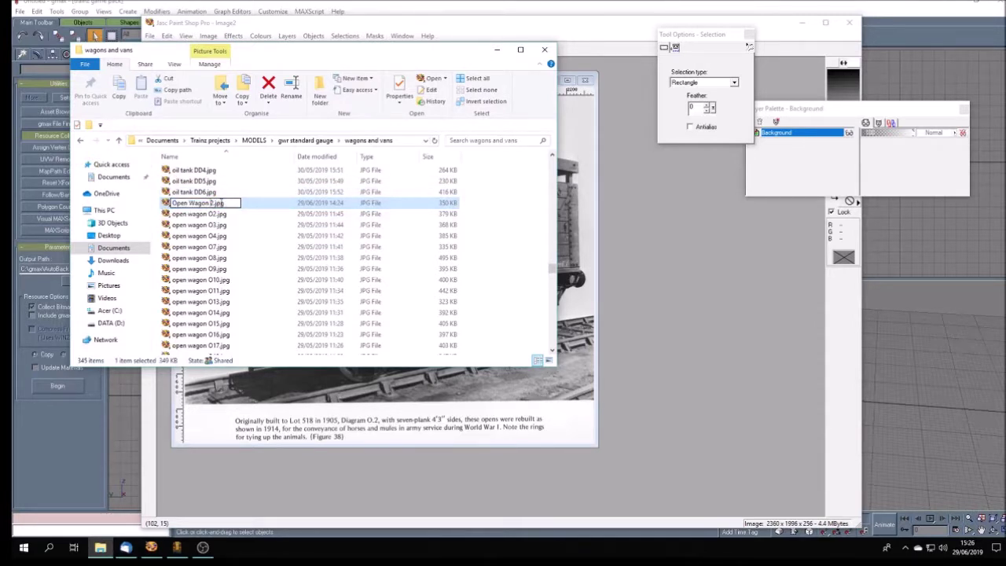
text(O)
key(Return)
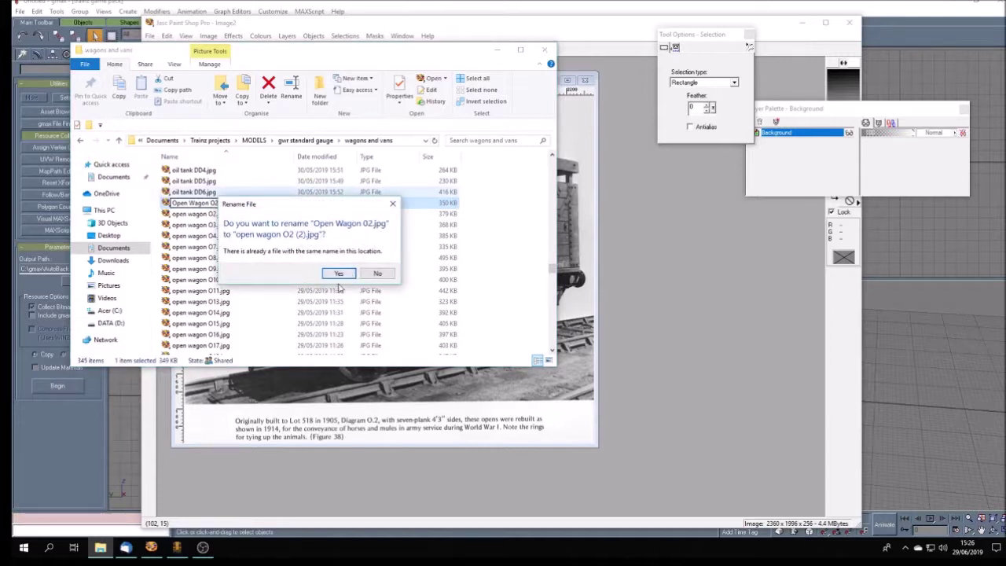
click(377, 273)
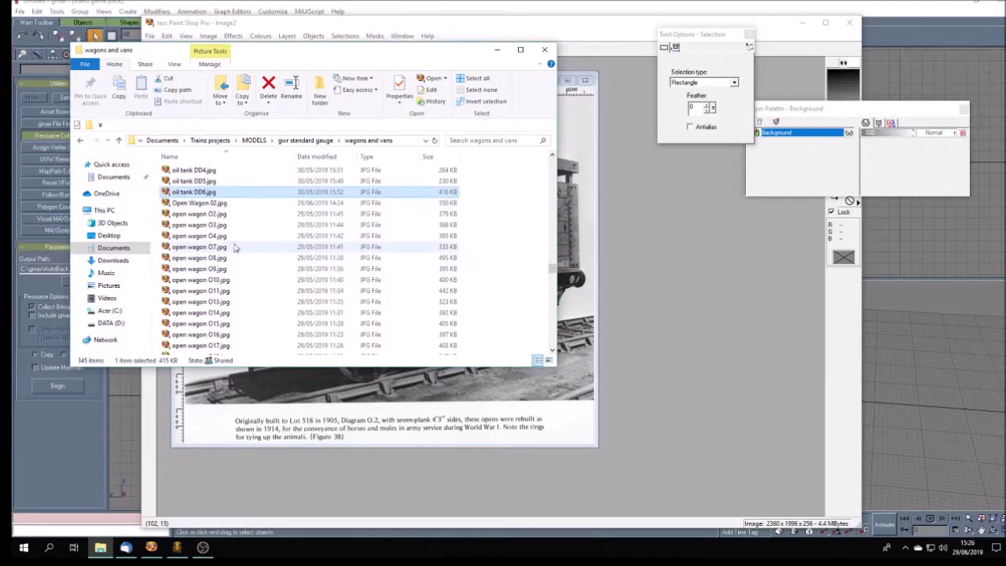
Step: Rename Open Wagon 02.jpg as "Open Wagon type O2.jpg"
click(213, 204)
click(213, 205)
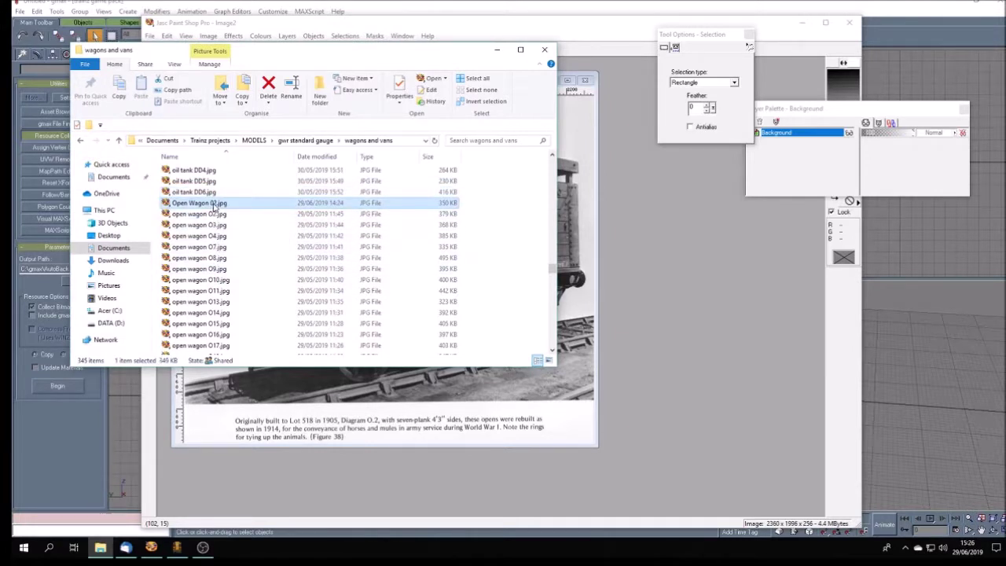
click(212, 202)
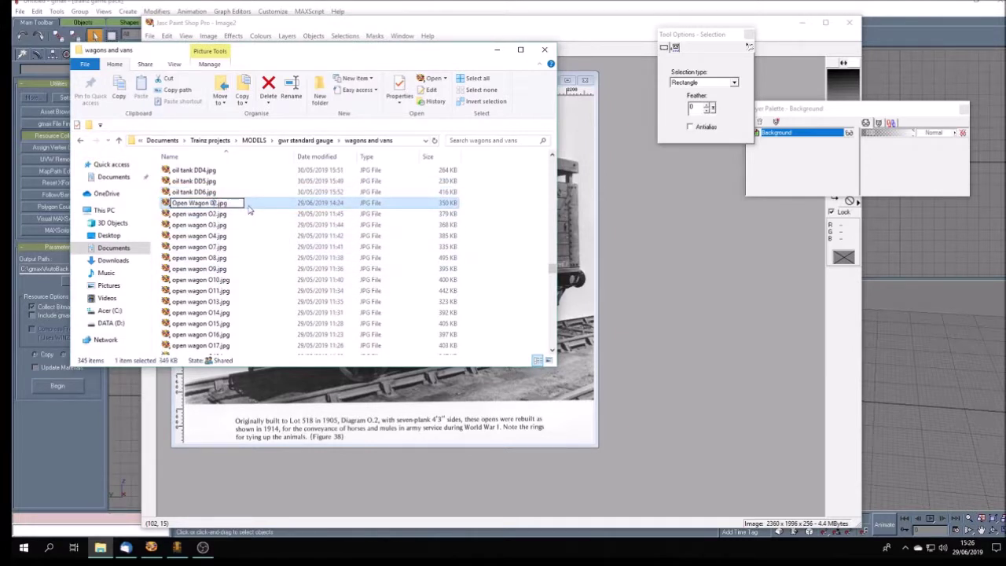
key(BackSpace)
text(type O)
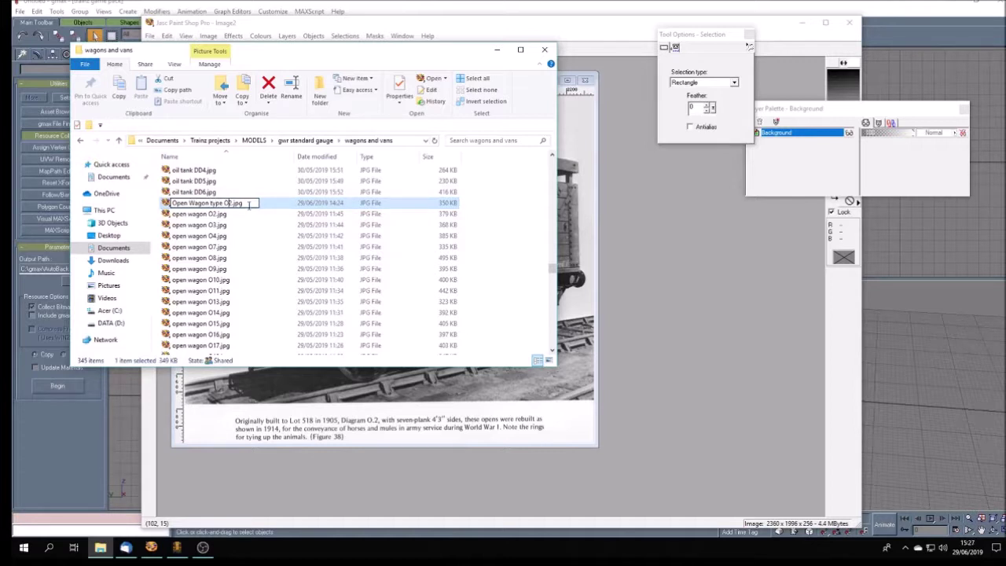
key(Return)
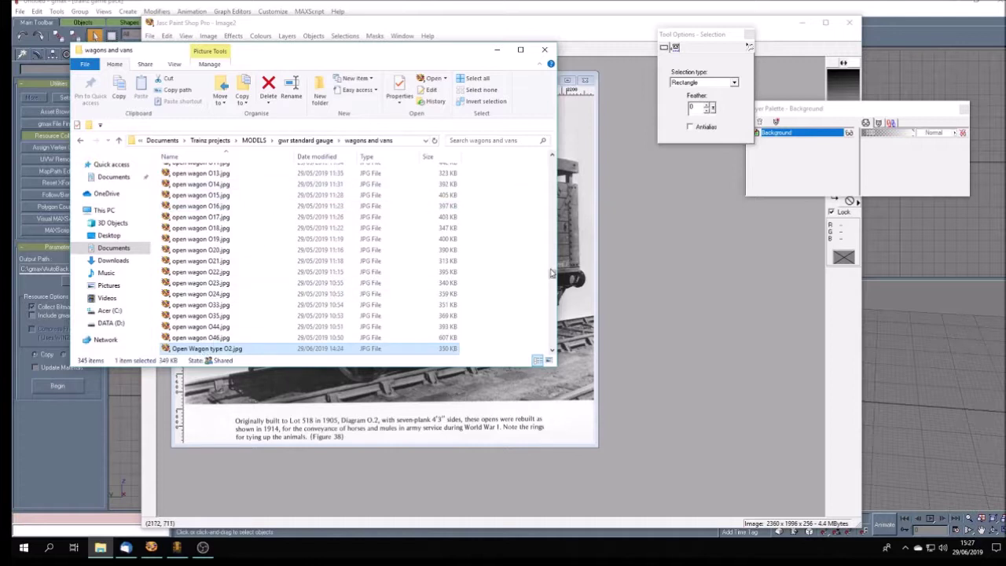
Step: Open the existing open wagon O2.jpg drawing in Windows Photo Viewer
scroll(551, 275, up, 4)
click(210, 225)
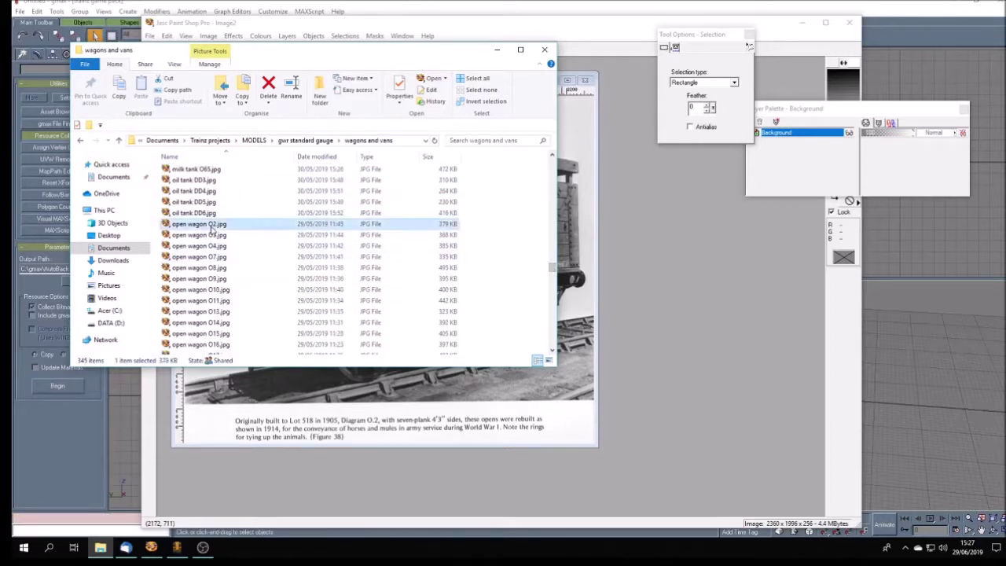
right_click(211, 227)
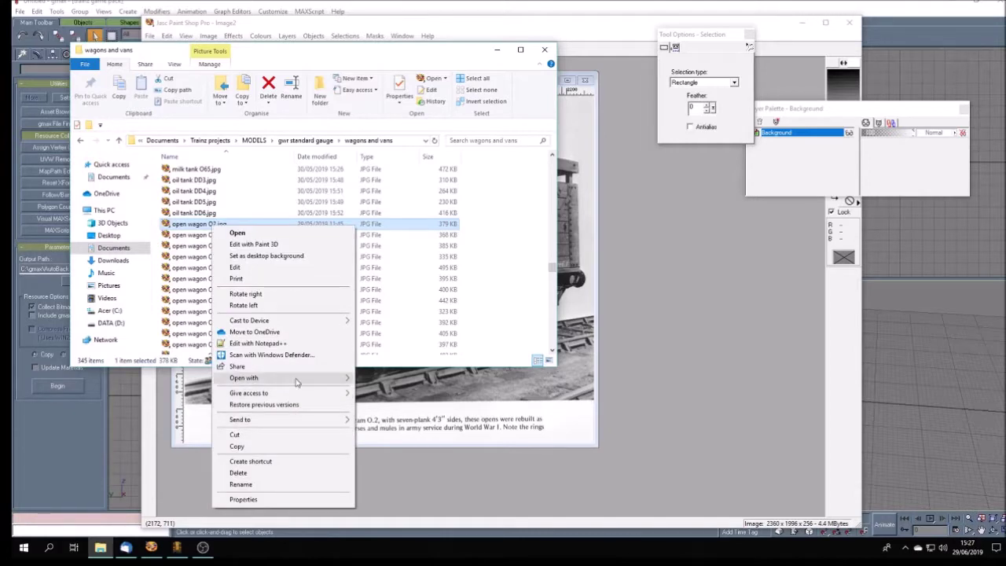
mouse_move(298, 382)
click(421, 471)
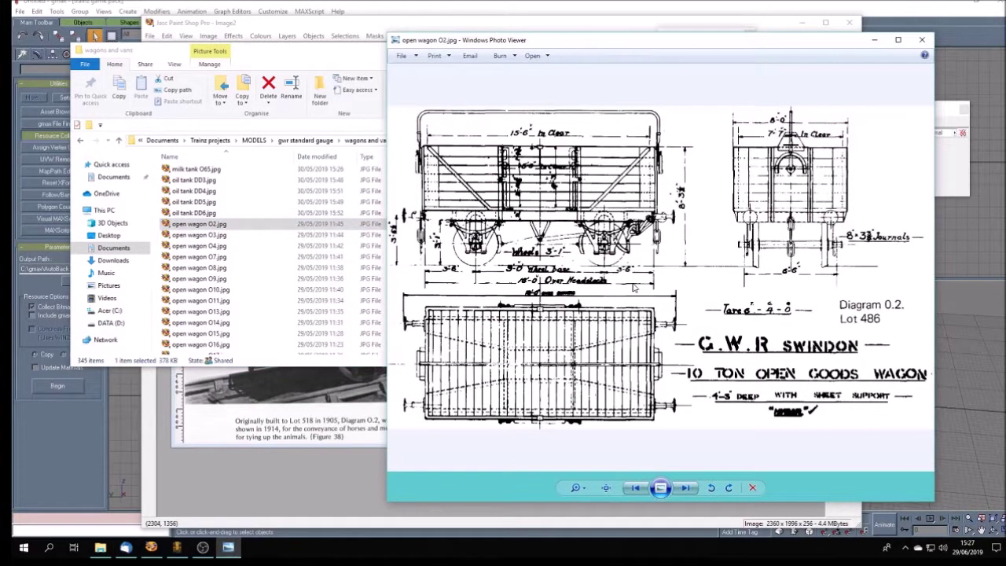
Step: Look through the series of open wagon drawings from O2 as far as O44 and close the viewer
key(Right)
key(Right)
key(Right)
key(Right)
key(Right)
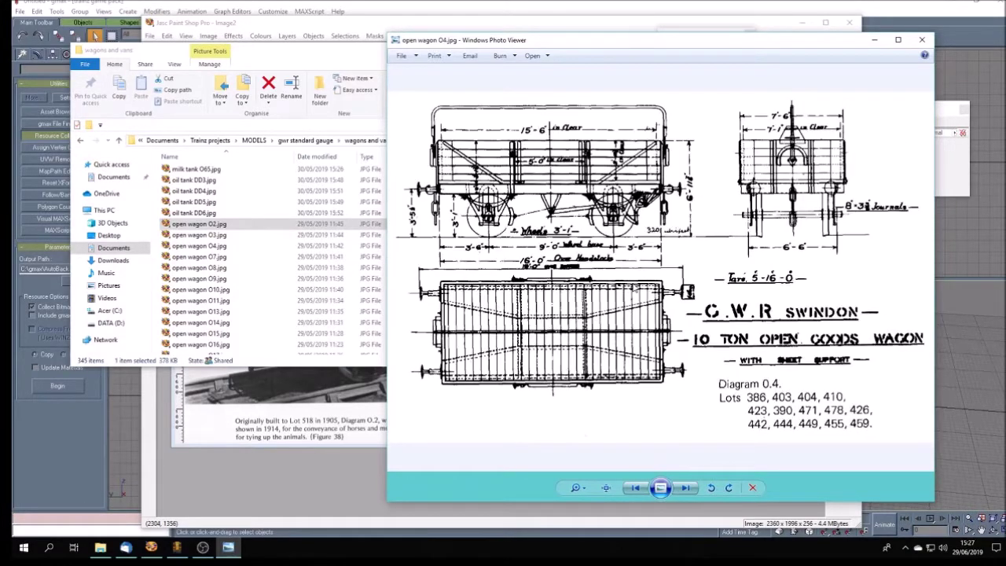
key(Right)
key(Right)
key(Right)
key(Right)
key(Right)
key(Right)
key(Right)
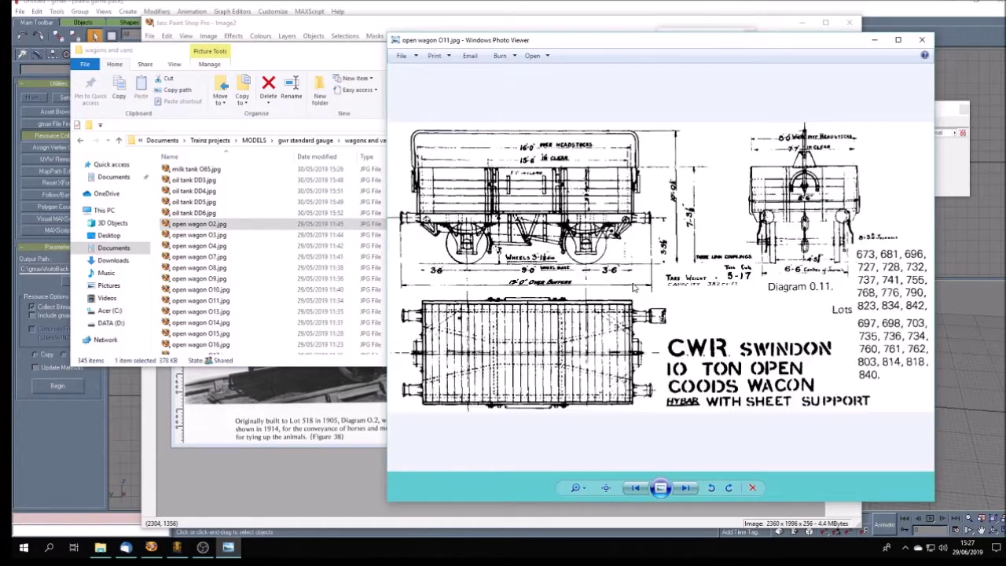
key(Right)
key(Right)
key(Right)
key(Right)
key(Right)
key(Right)
key(Right)
key(Right)
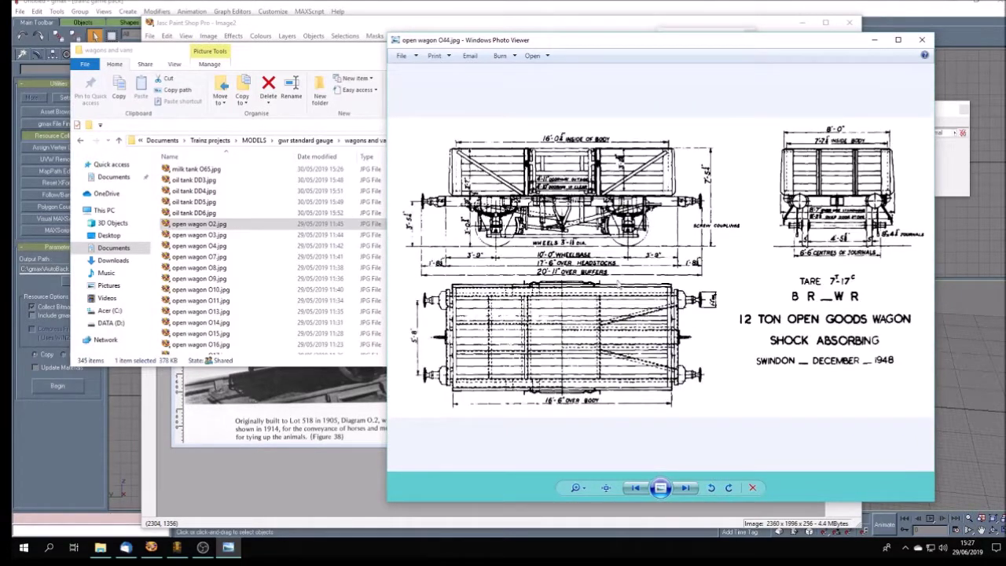
click(923, 39)
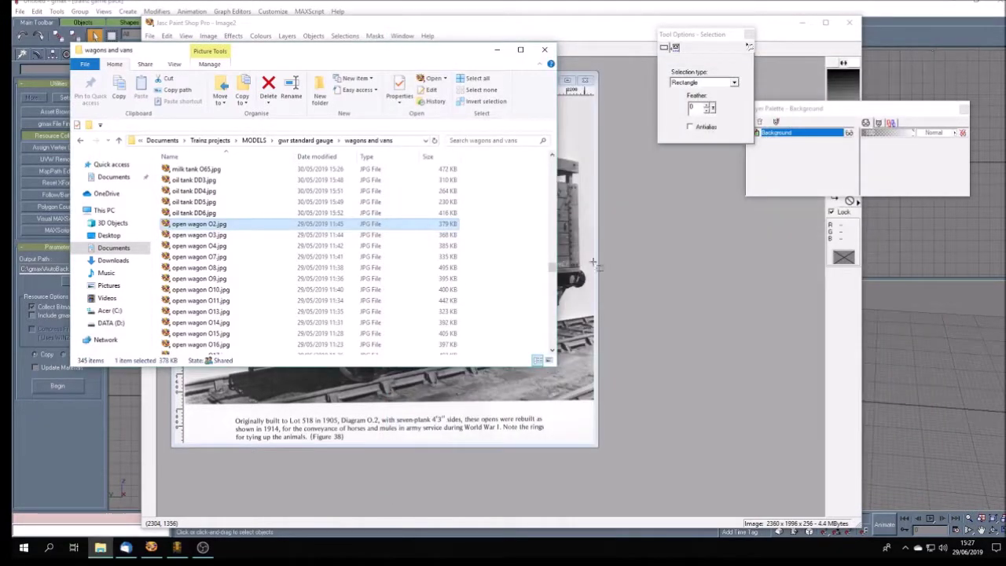
Step: Open the Open Wagon type O2.jpg drawing from the wagons and vans folder in Windows Photo Viewer
scroll(553, 283, down, 9)
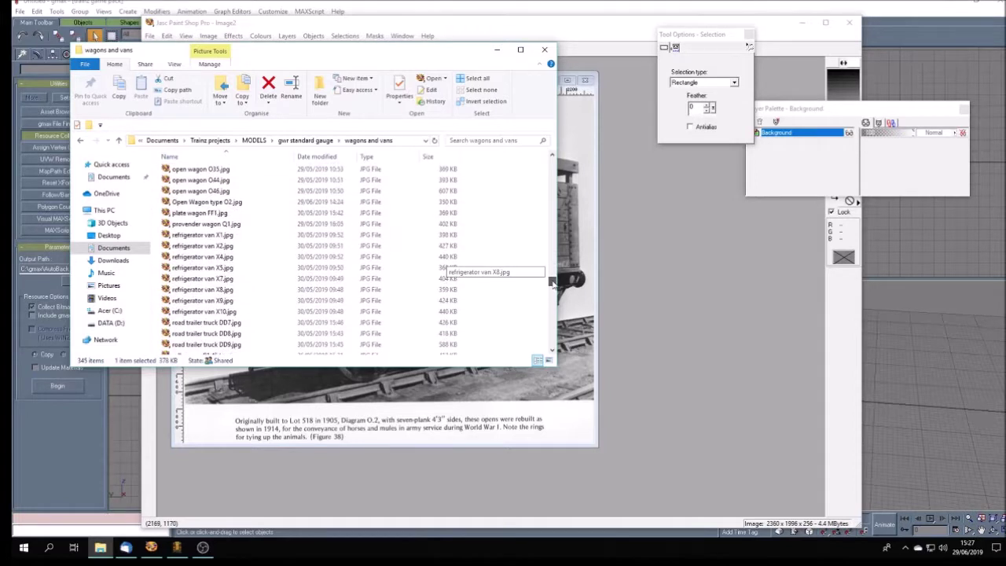
scroll(552, 285, up, 1)
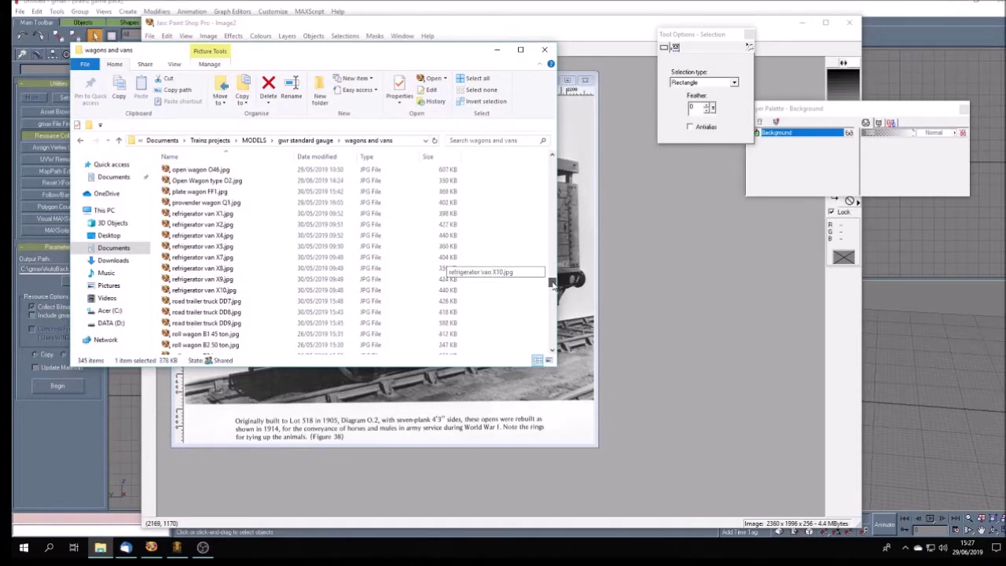
right_click(237, 181)
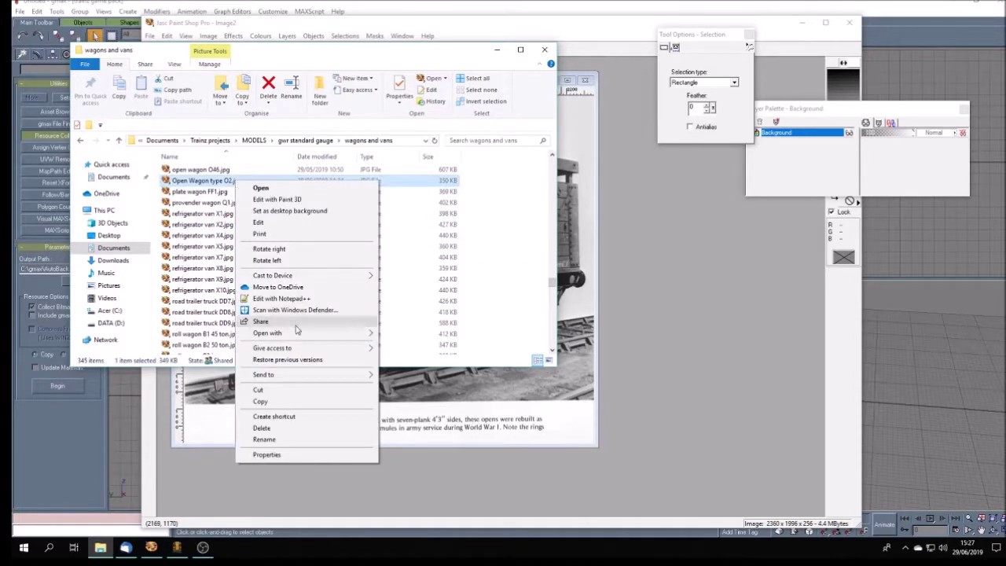
mouse_move(298, 340)
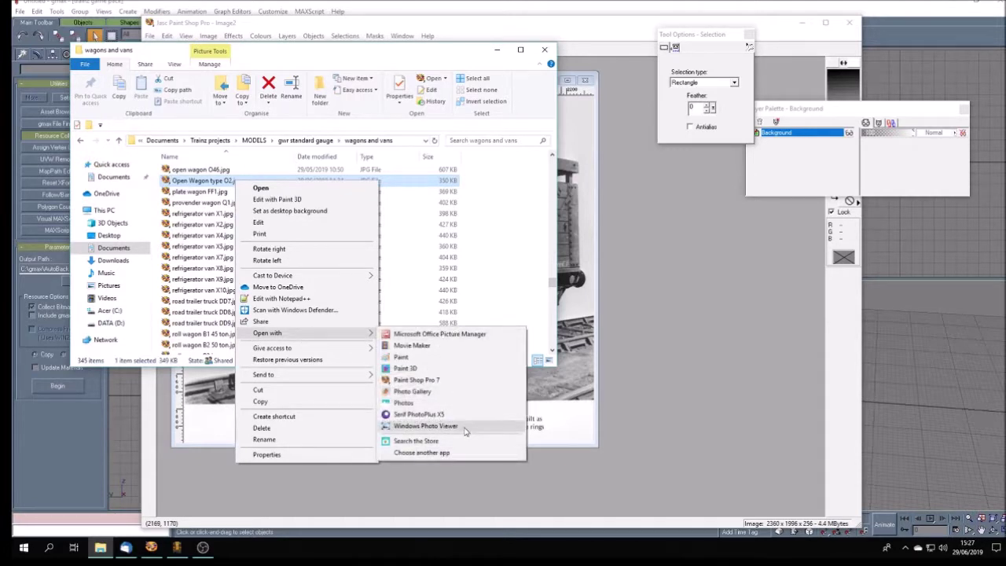
click(427, 420)
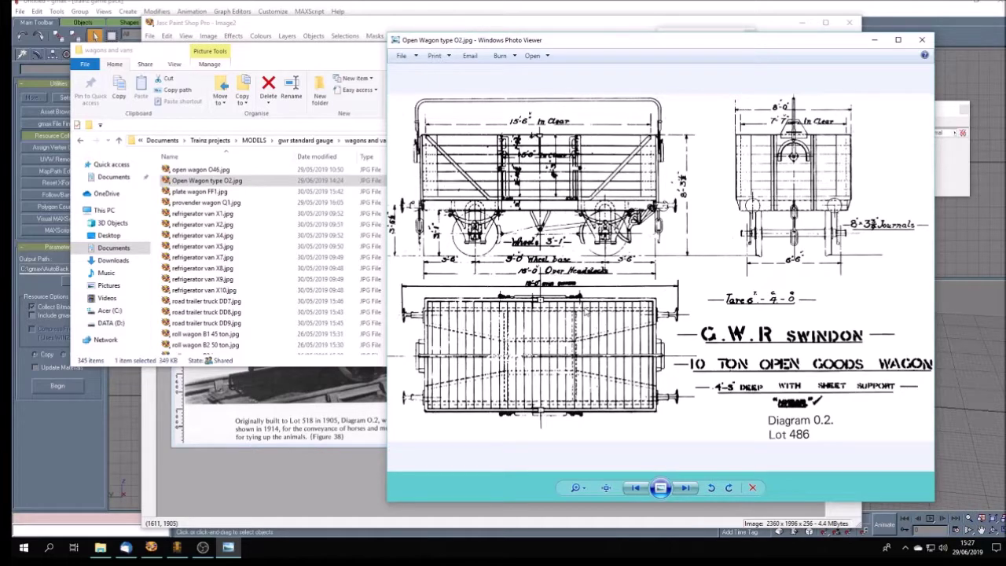
Step: Examine the dimensions and views of the Open Wagon type O2 drawing close up and close the viewer
scroll(587, 310, up, 1)
scroll(586, 309, up, 3)
scroll(587, 308, down, 2)
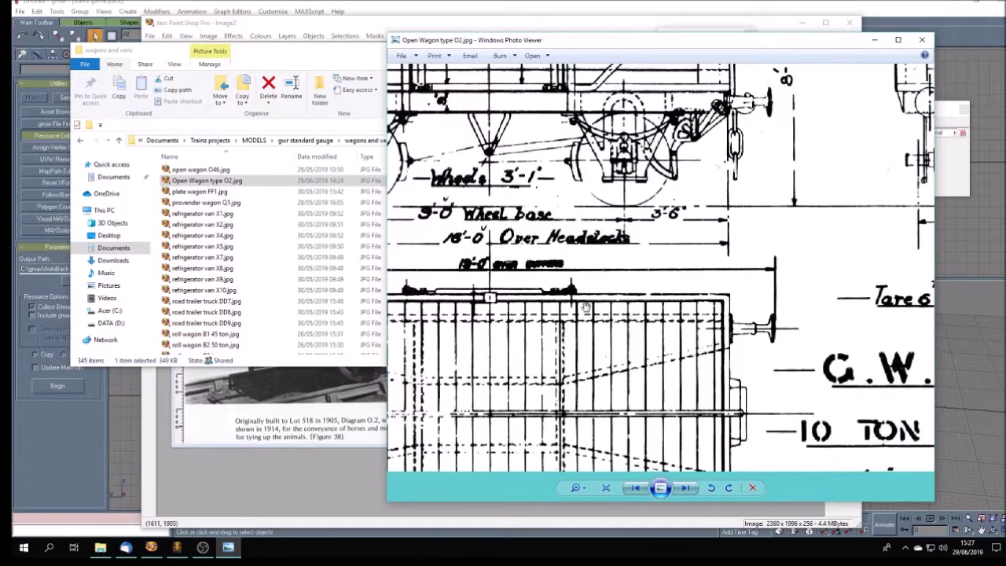
scroll(586, 307, down, 3)
scroll(587, 308, up, 1)
scroll(587, 308, down, 1)
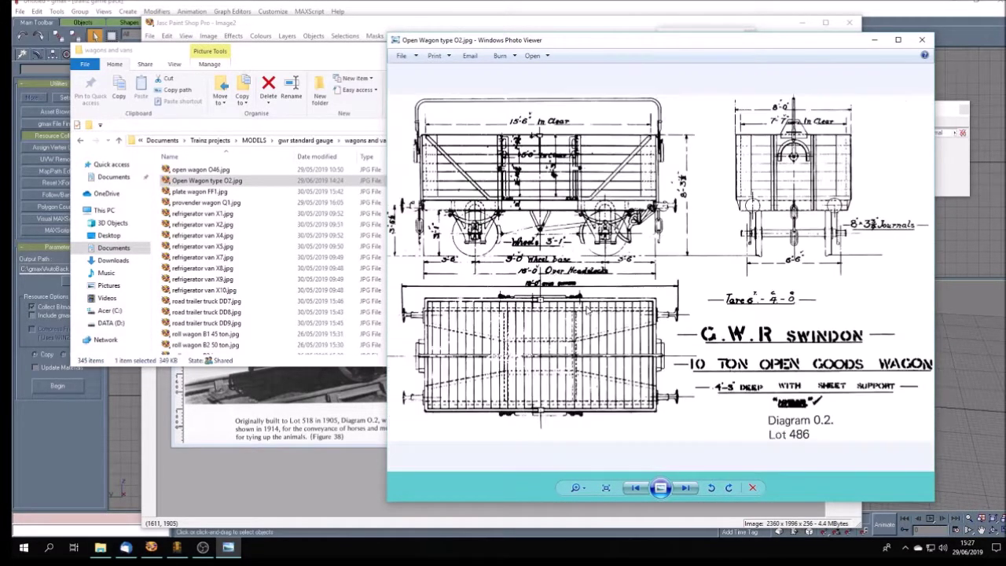
click(922, 39)
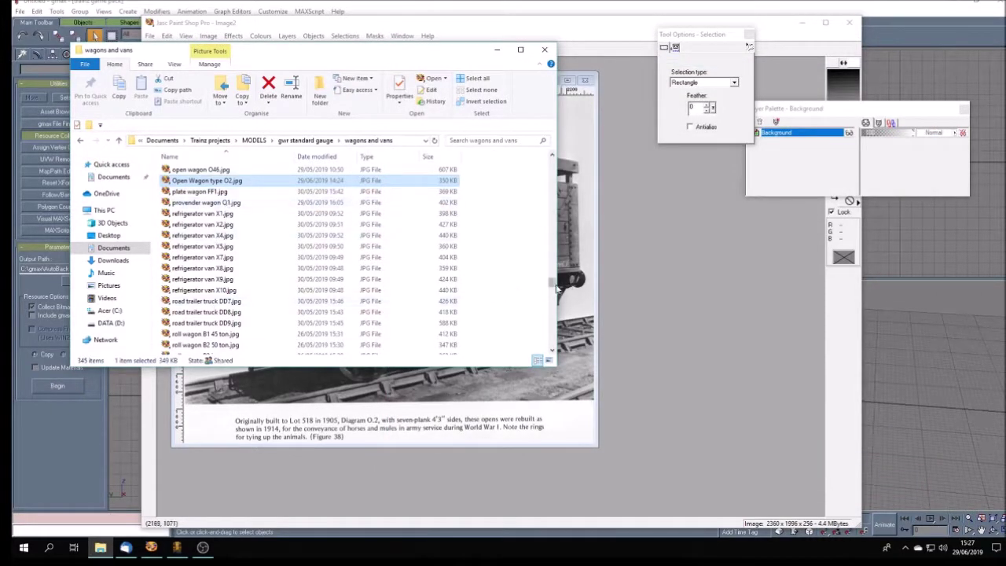
Step: Create a folder named "Open Wagon O2" inside the wagons and vans folder
drag(557, 288, 556, 161)
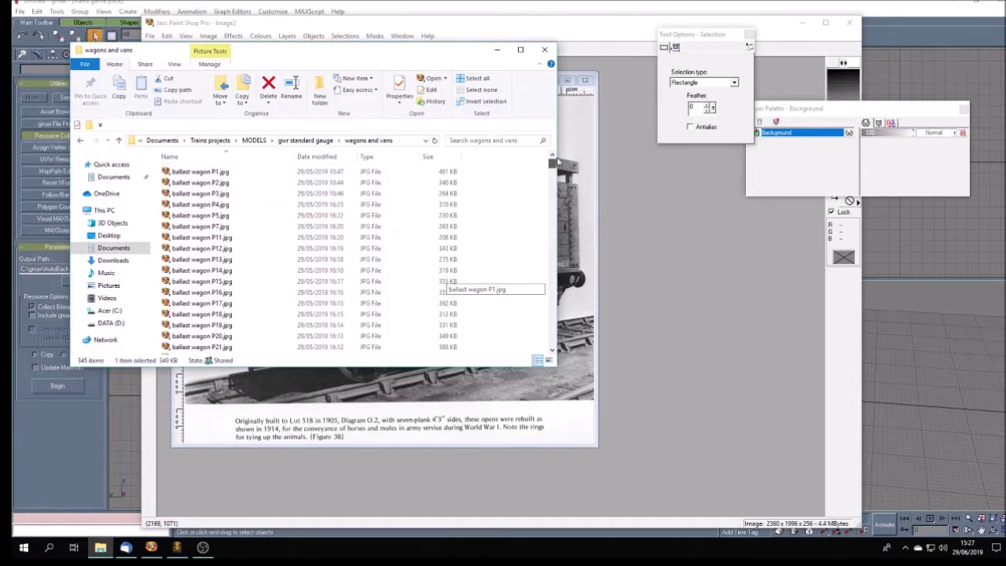
right_click(511, 188)
mouse_move(541, 314)
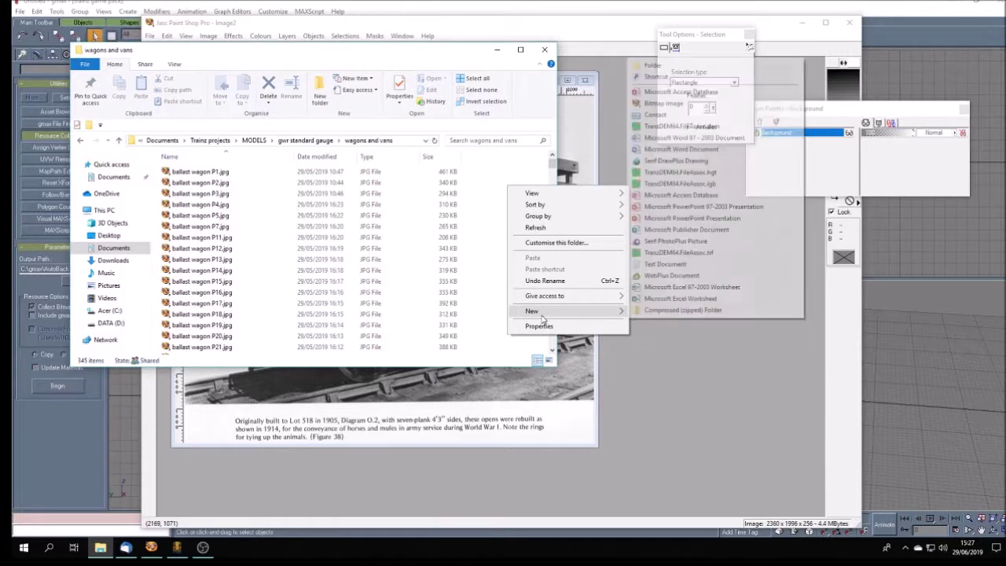
click(675, 69)
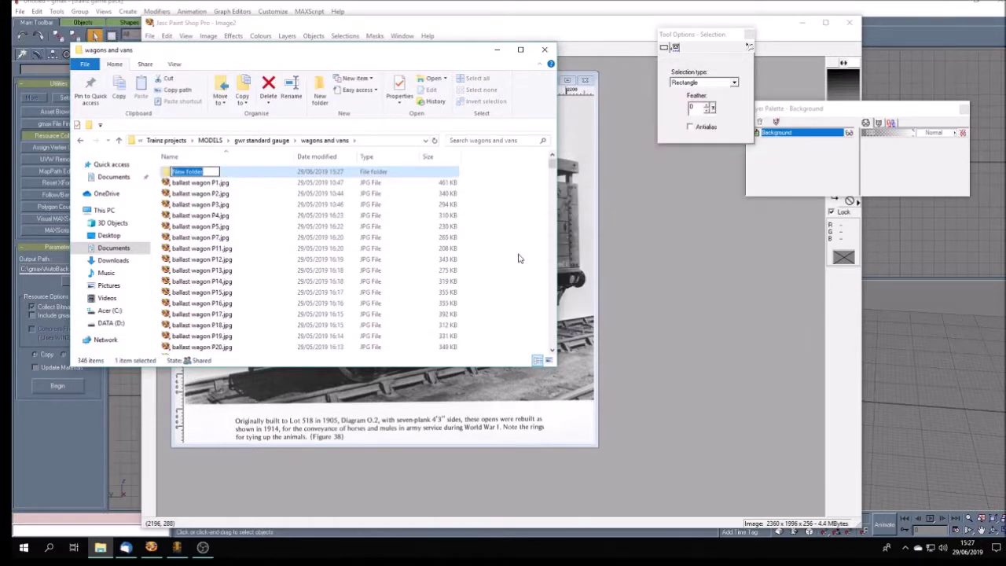
text(Open Wagon O2)
key(Return)
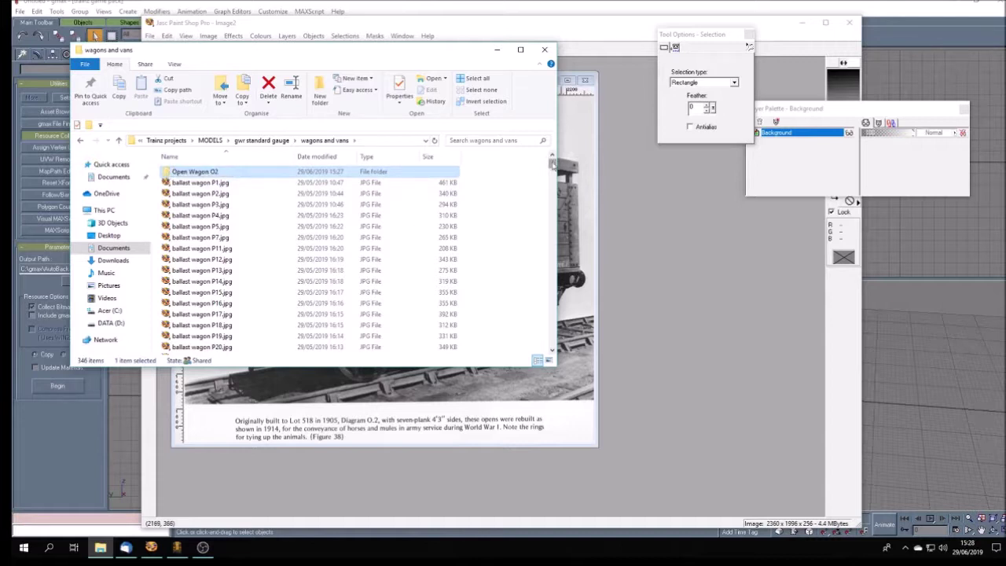
Step: Move Open Wagon type O2.jpg from wagons and vans into the Open Wagon O2 folder
scroll(552, 167, down, 2)
drag(553, 167, 548, 285)
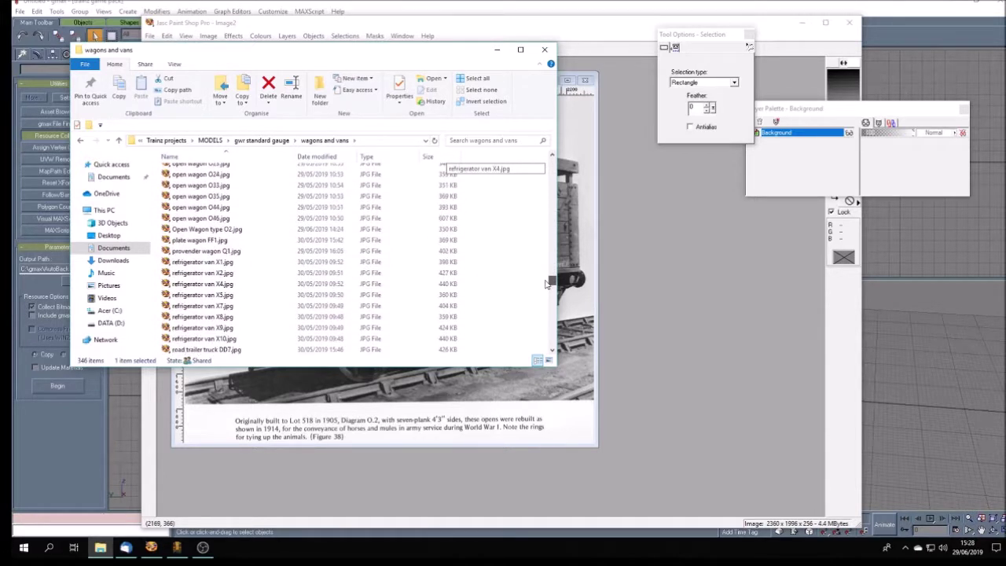
click(214, 230)
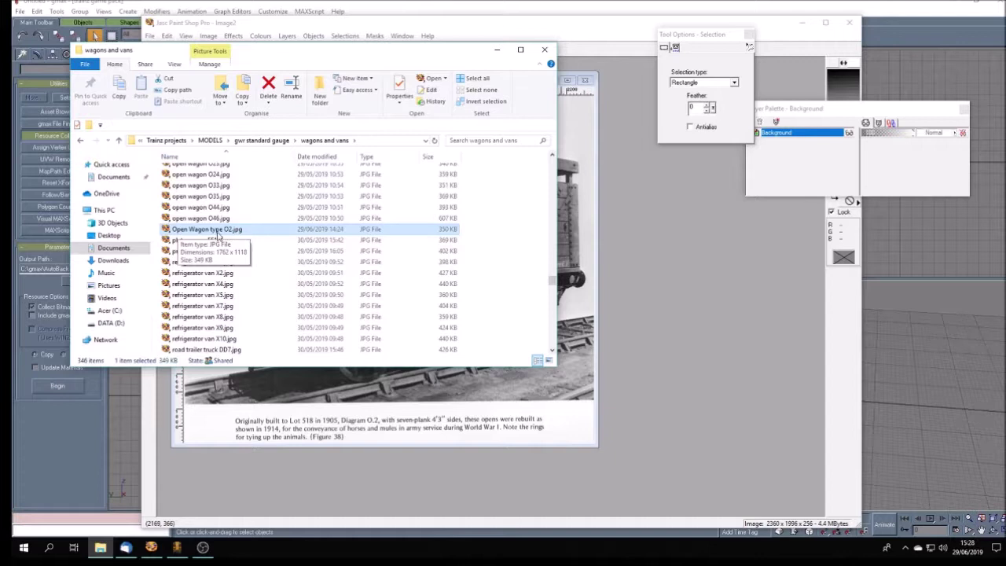
click(167, 81)
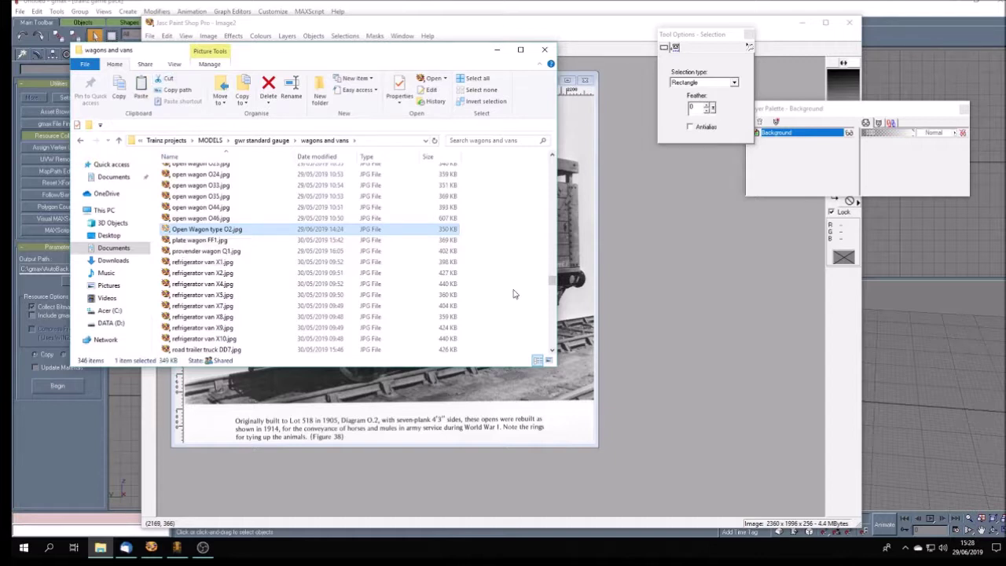
drag(553, 281, 555, 161)
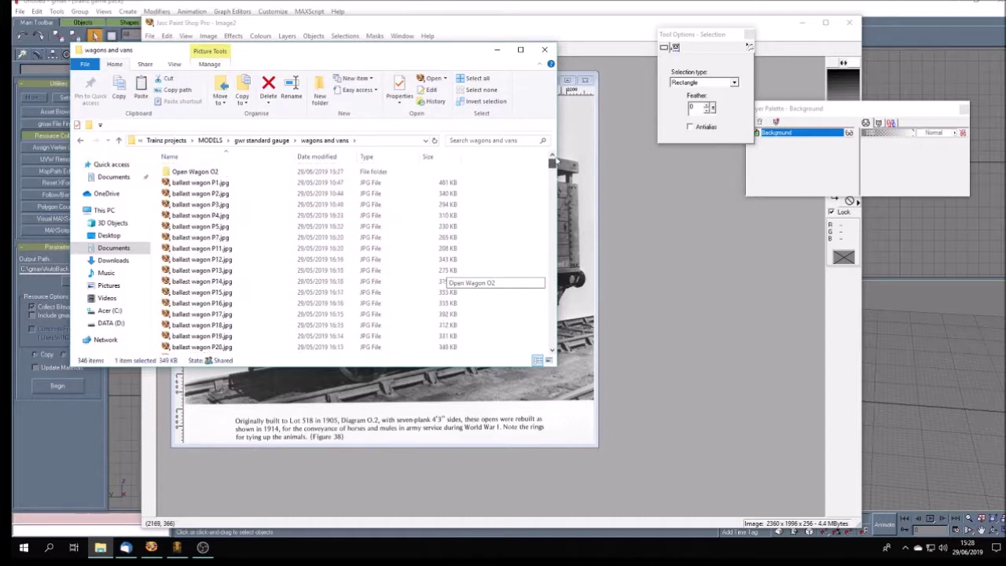
double_click(222, 173)
click(141, 88)
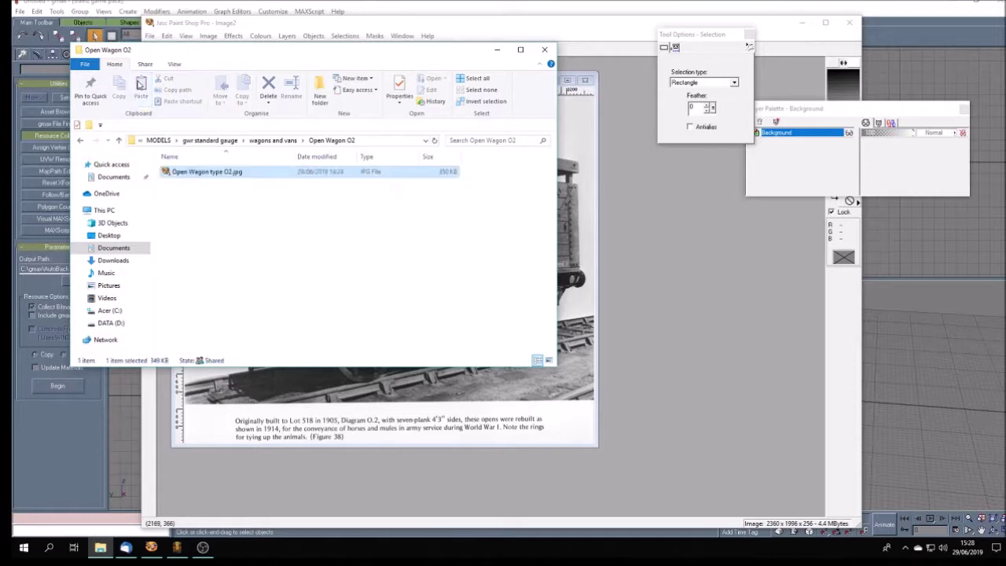
click(320, 259)
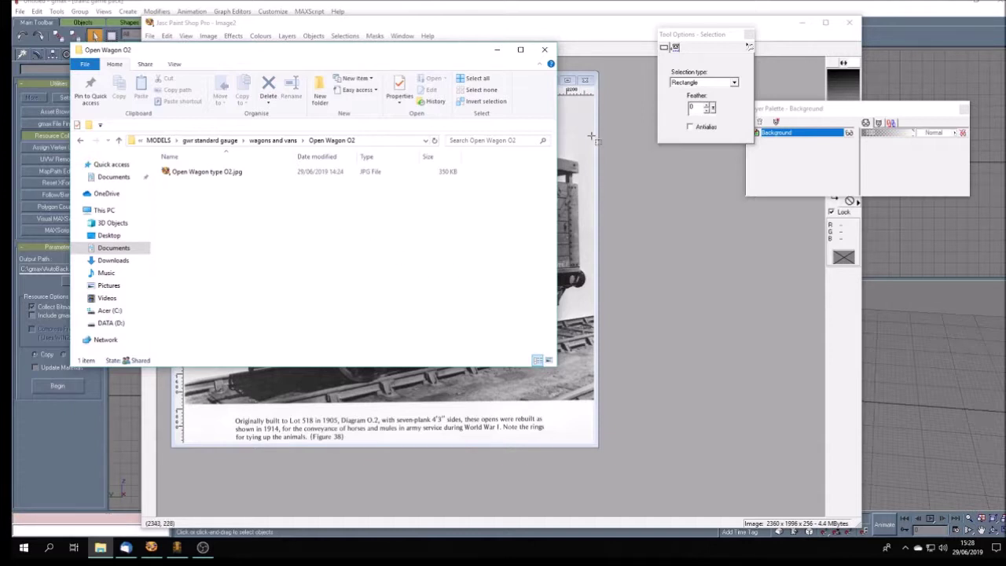
Step: Switch to Paint Shop Pro and save the wagon photograph as the JPEG "open wagon O2.jpg" in the Open Wagon O2 folder
click(600, 189)
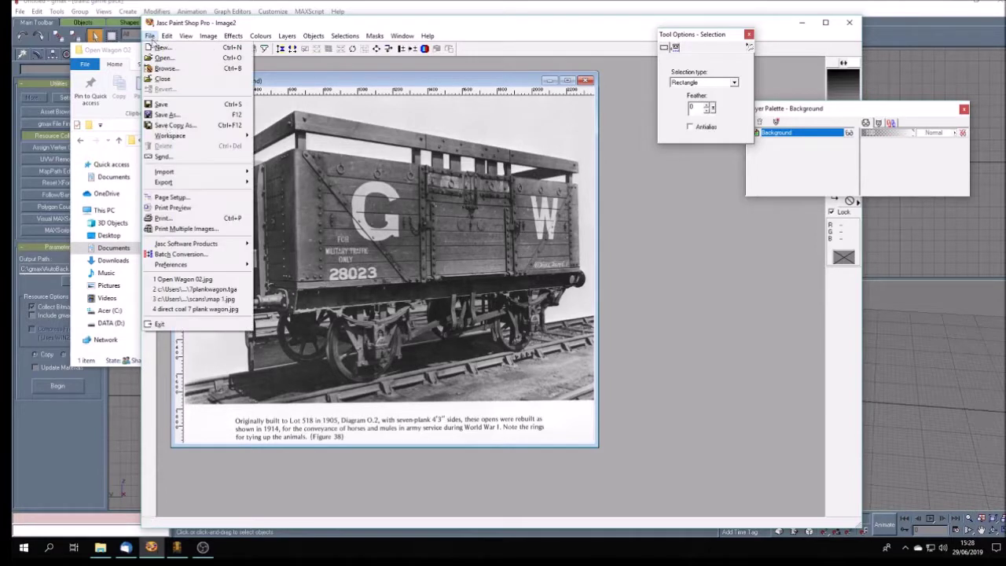
click(151, 37)
click(174, 116)
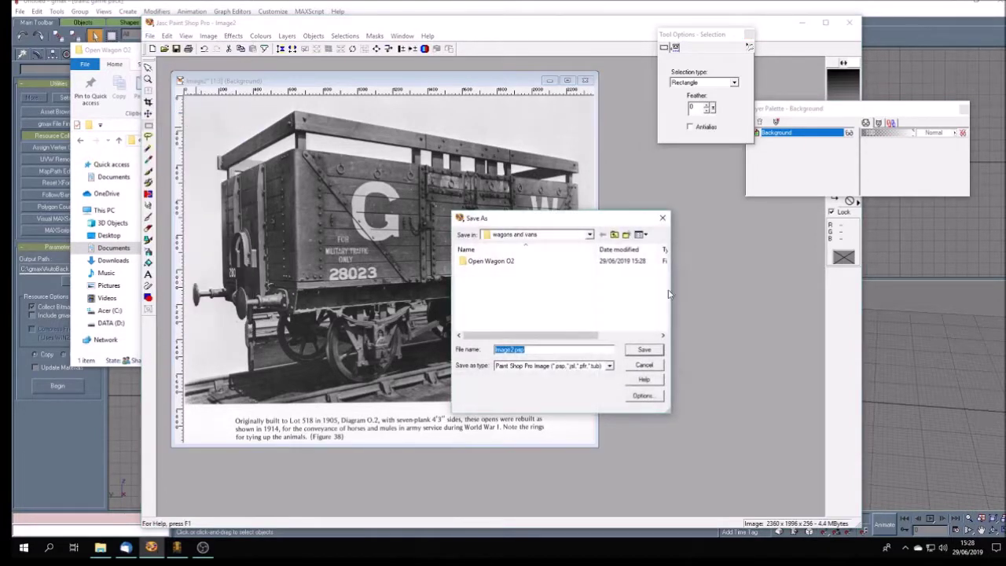
click(609, 367)
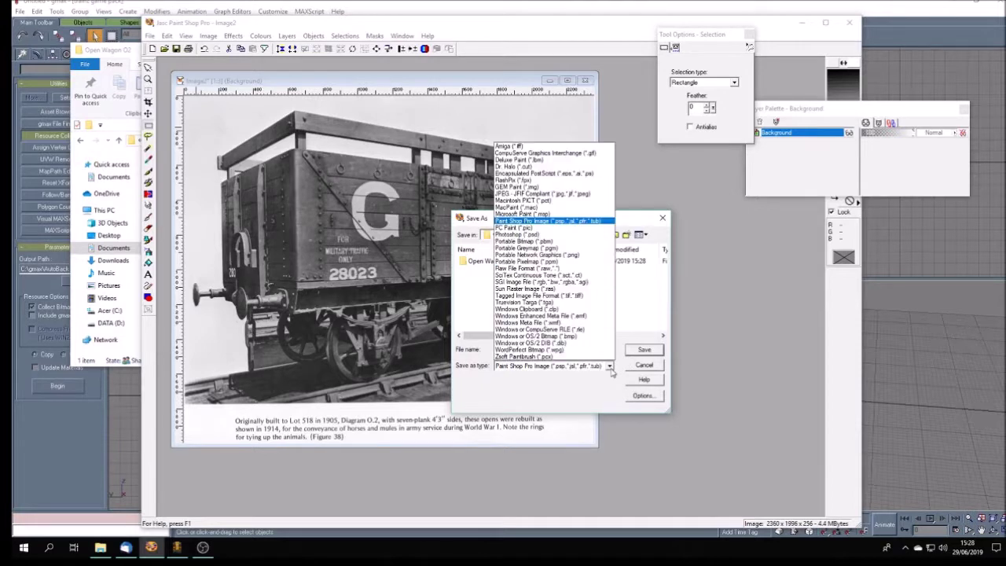
click(588, 195)
double_click(471, 262)
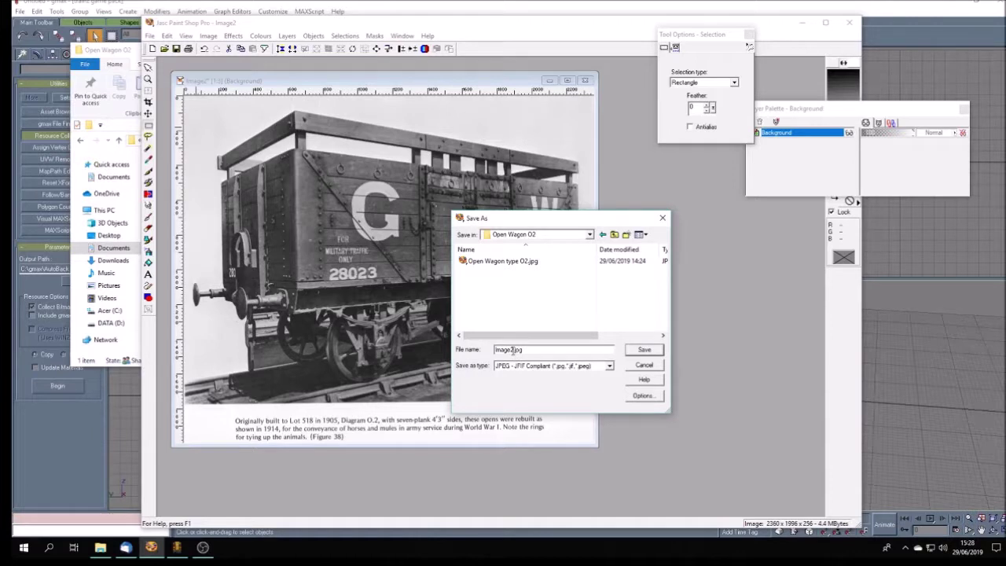
drag(512, 350, 489, 349)
text(open wagon O)
key(Return)
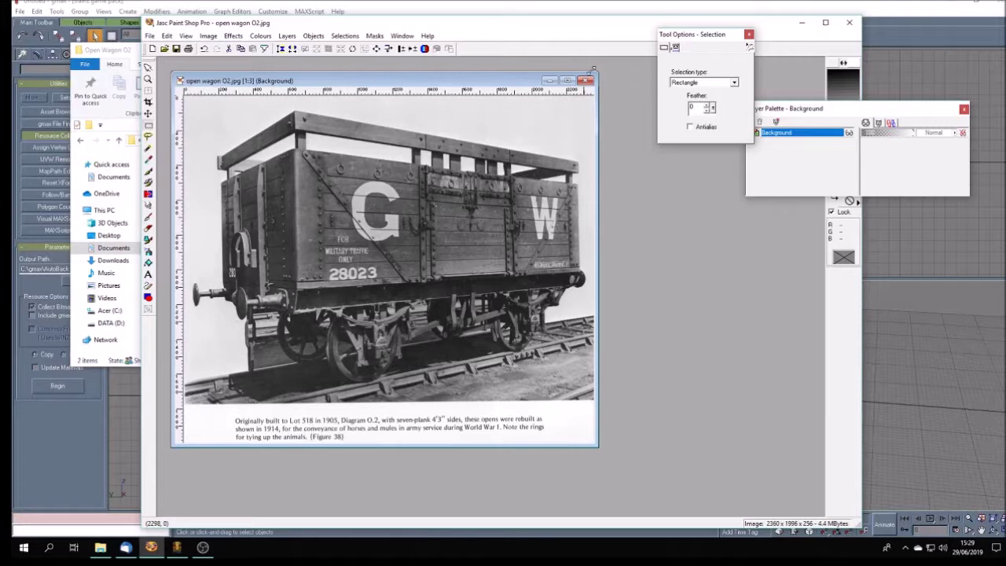
Step: Close the wagon photograph and minimise Paint Shop Pro and the folder window to return to gmax
click(586, 82)
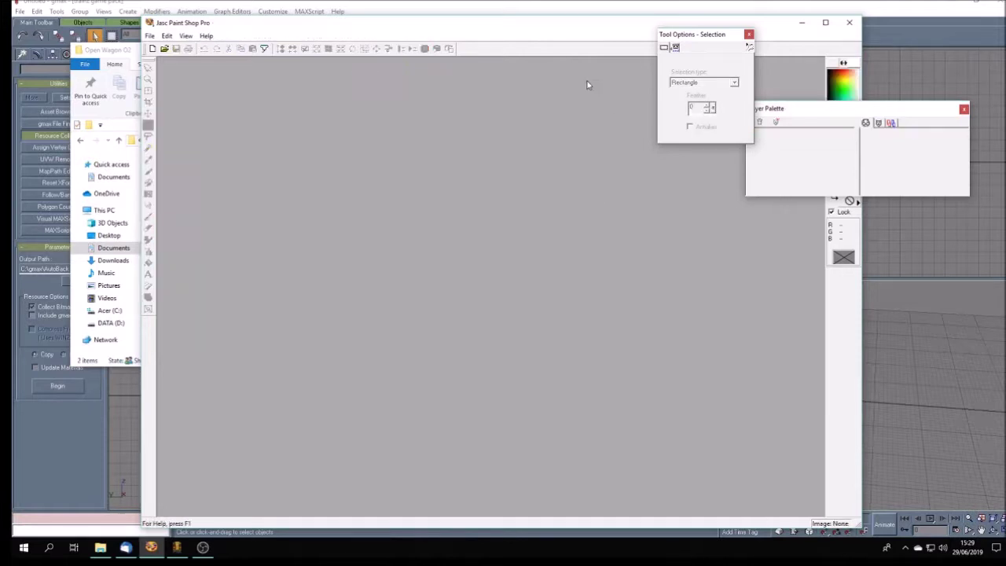
click(804, 23)
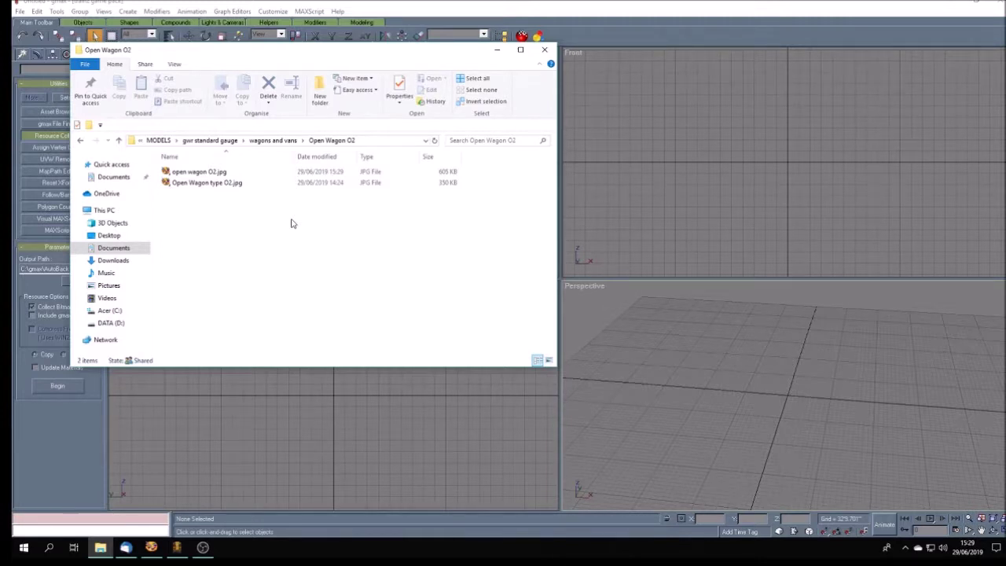
click(497, 50)
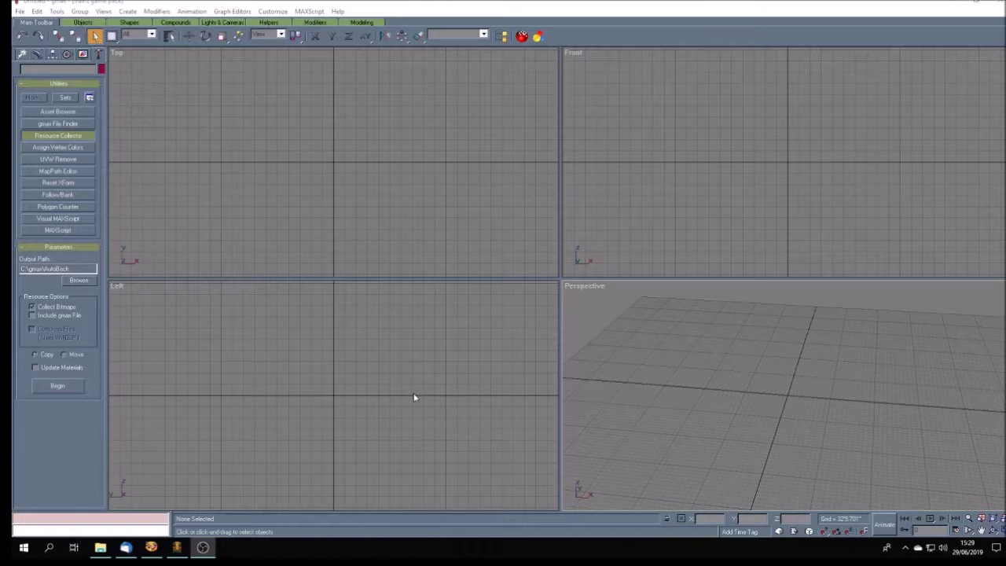
Step: Open the Material Navigator and the Material Editor and create a new Standard material
click(537, 37)
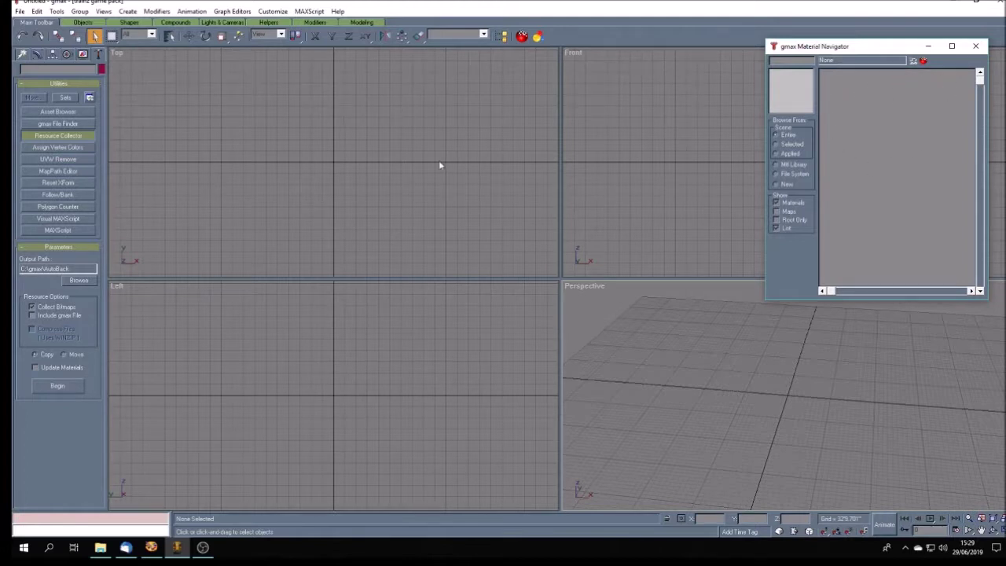
click(521, 35)
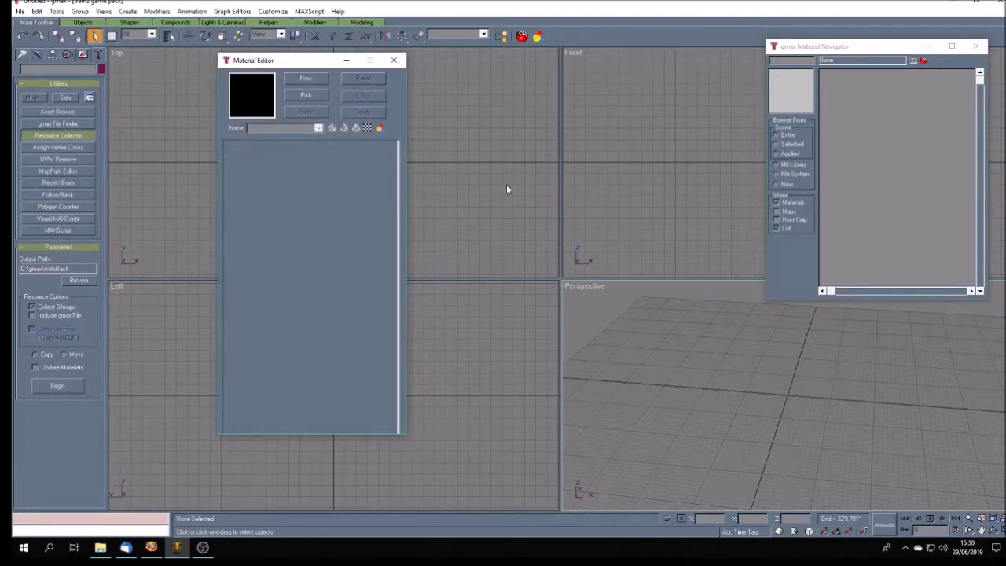
click(306, 77)
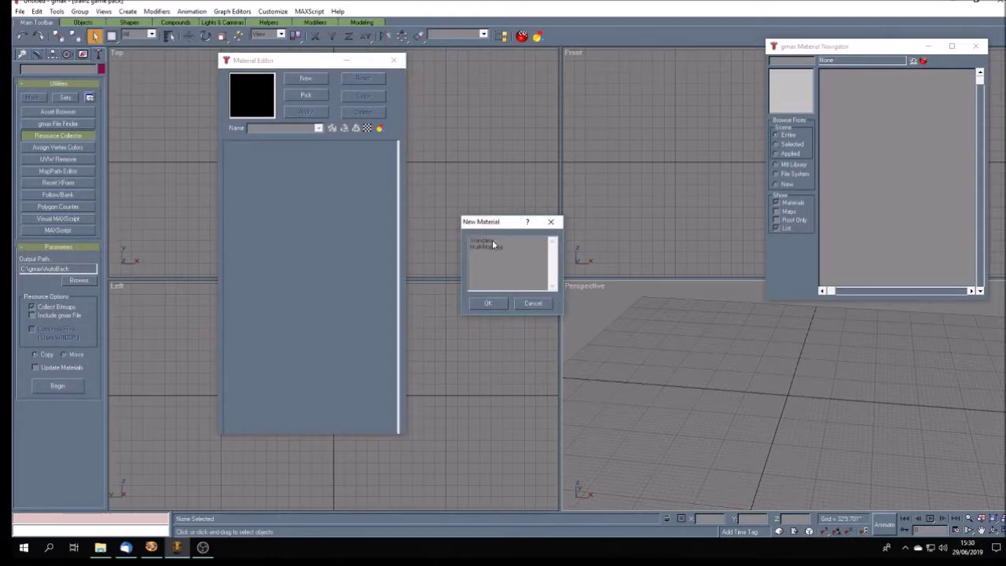
click(482, 242)
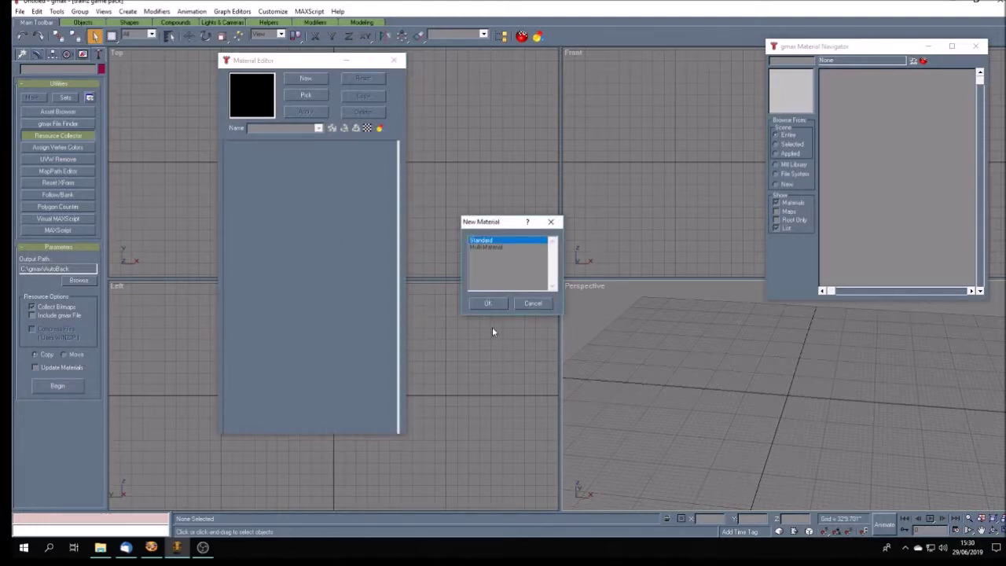
click(488, 303)
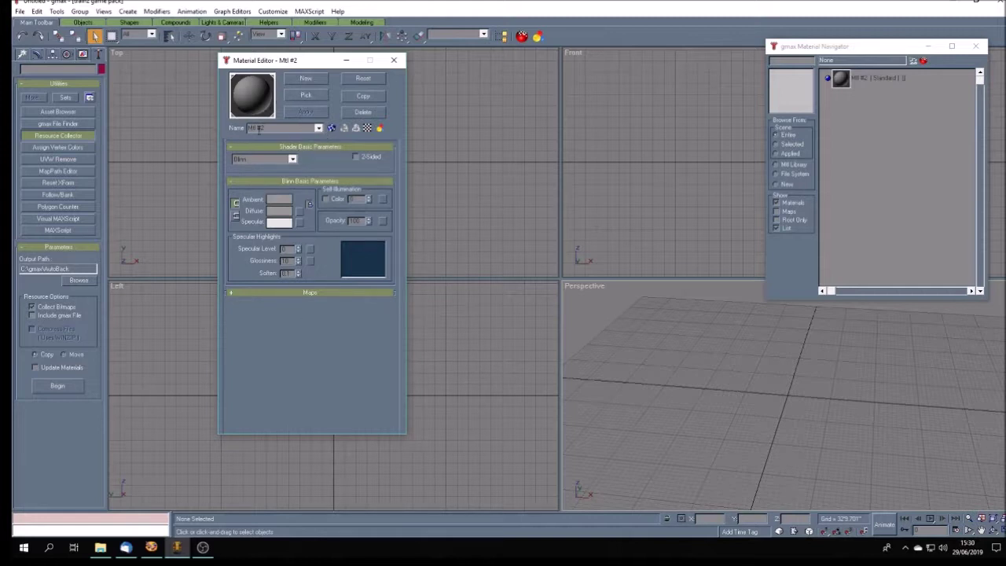
Step: Rename the new Standard material as PLAN
click(321, 130)
click(270, 132)
text(PL)
key(Return)
text(AN)
click(332, 129)
Step: Expand the PLAN material's maps and assign a Bitmap map to its Diffuse Color
click(320, 293)
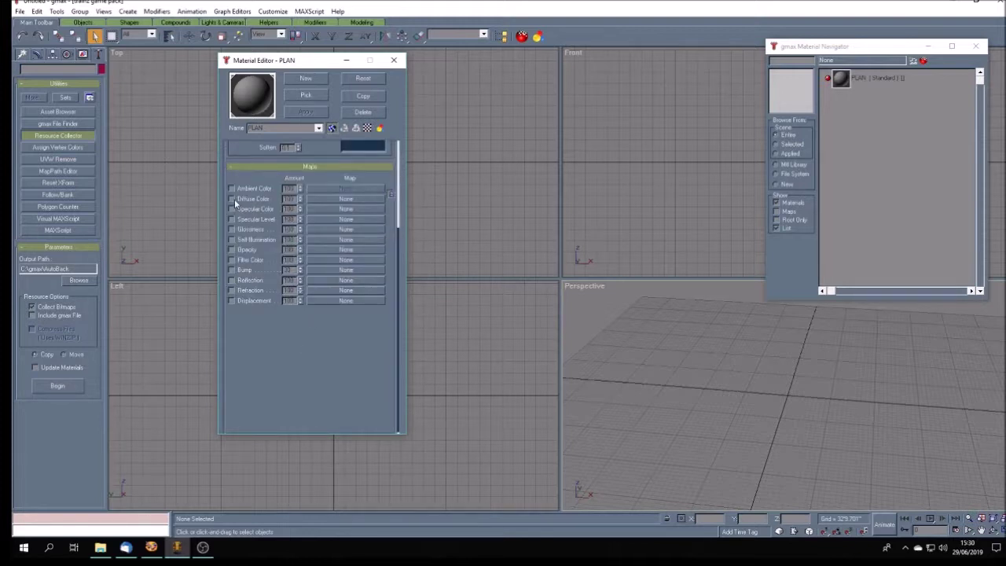
click(354, 202)
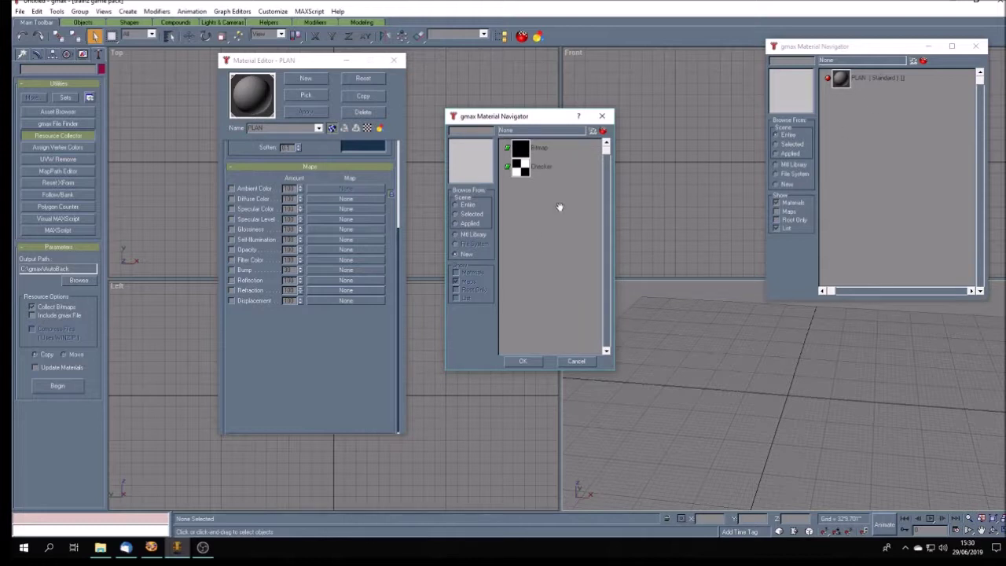
double_click(520, 151)
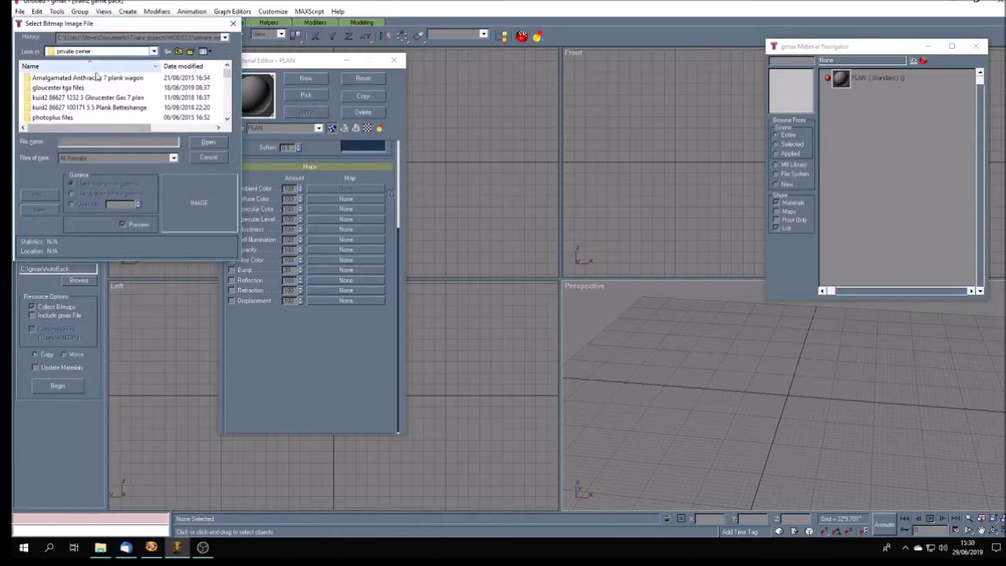
Step: Load "Open Wagon type O2.jpg" from MODELS, gwr standard gauge, wagons and vans, Open Wagon O2 as the bitmap, and close the Material Editor
drag(110, 28, 133, 84)
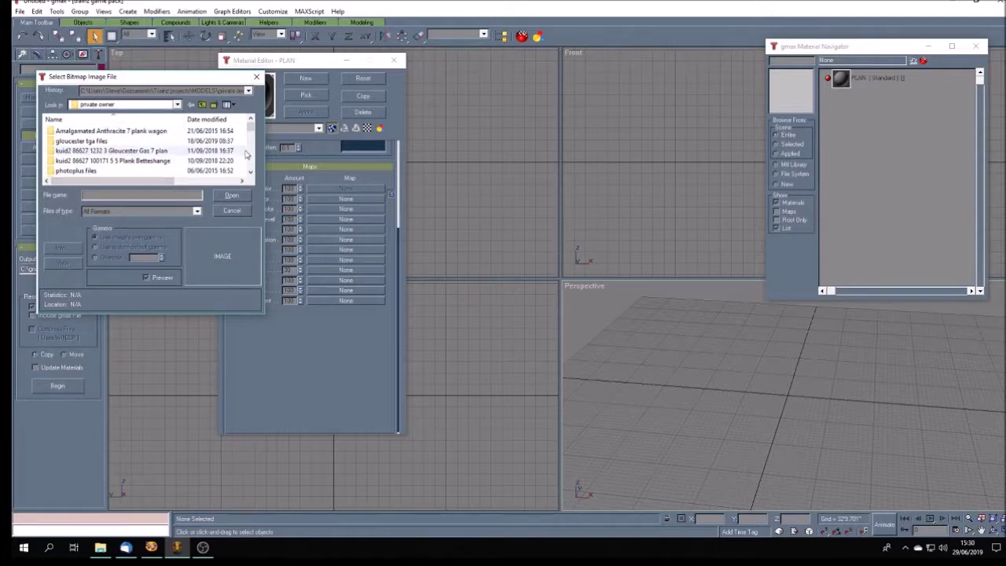
mouse_move(251, 132)
mouse_down()
mouse_move(253, 172)
mouse_move(251, 132)
mouse_up()
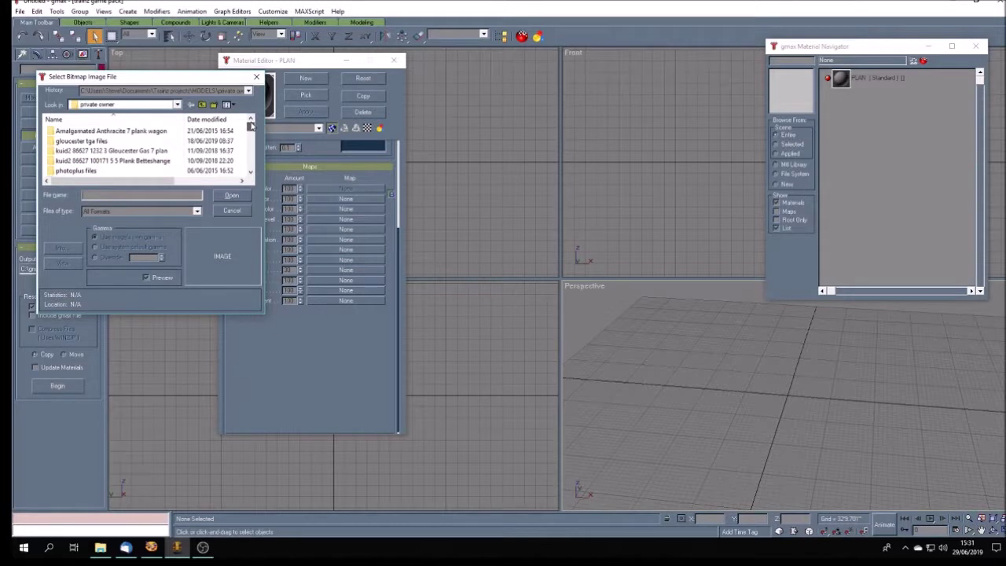
click(178, 106)
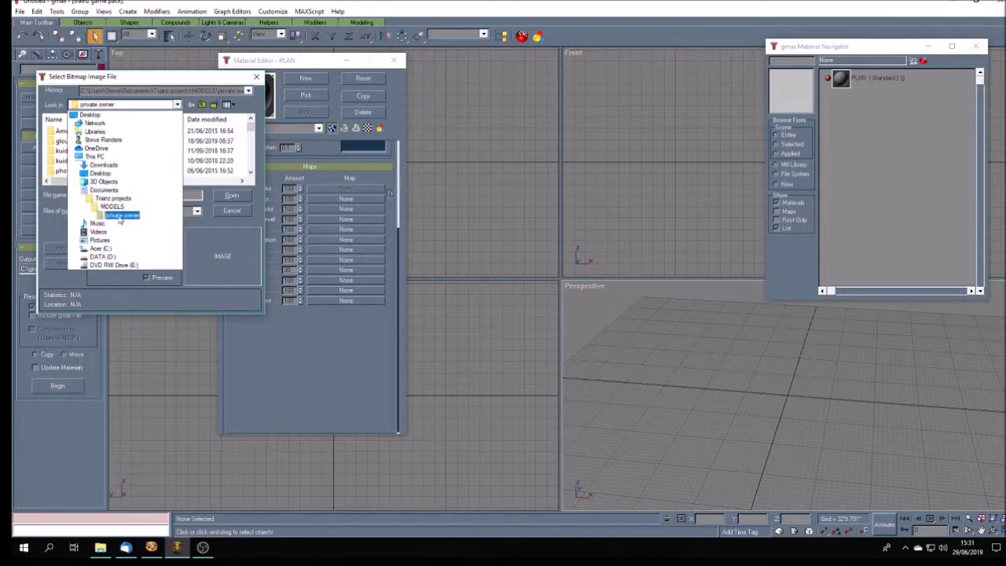
click(114, 208)
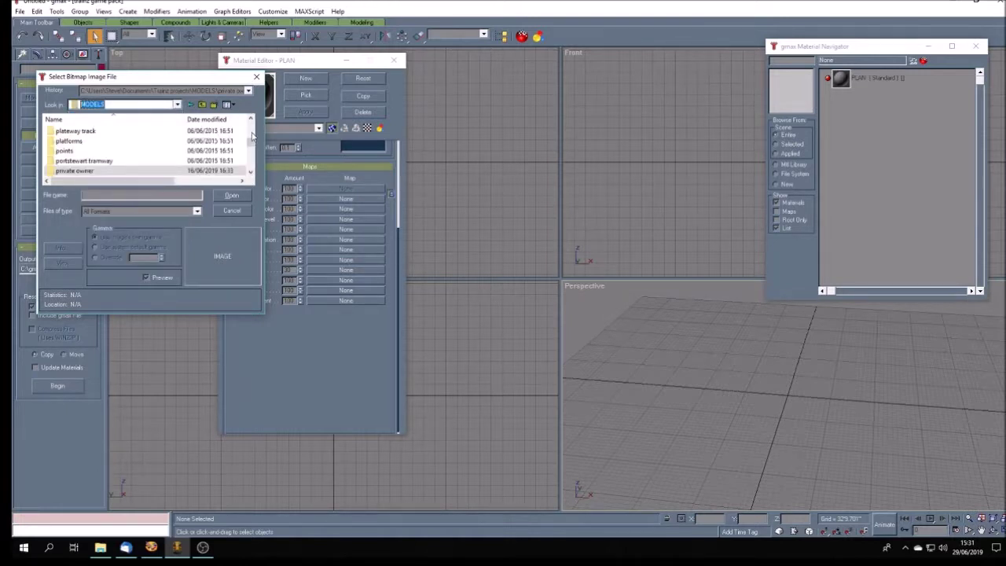
drag(250, 143, 251, 141)
double_click(98, 141)
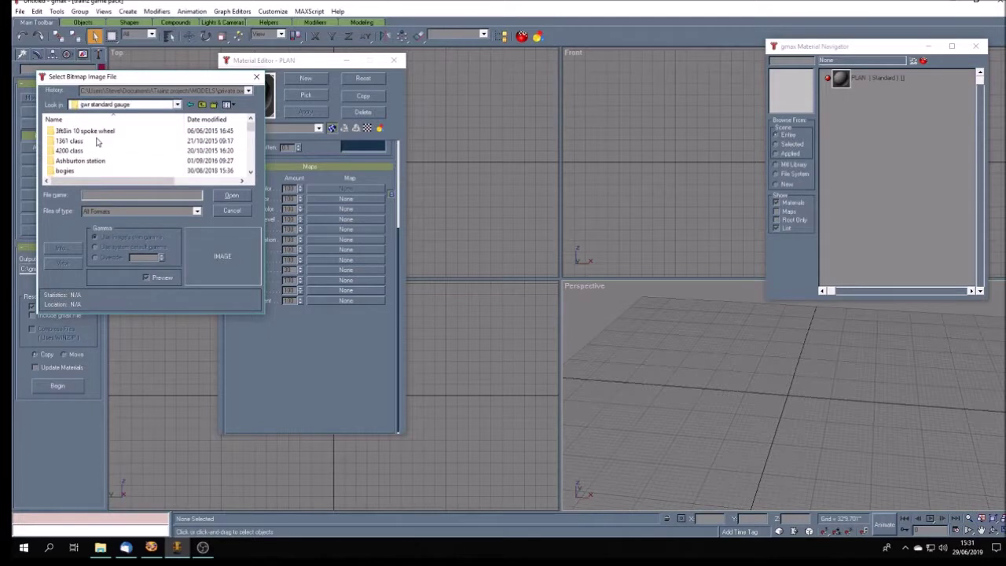
drag(250, 127, 248, 165)
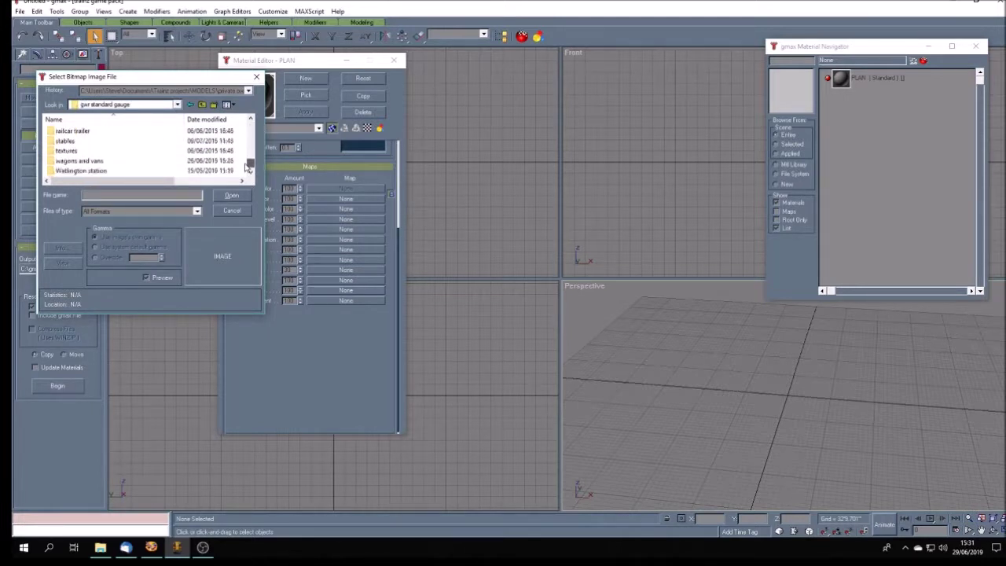
double_click(90, 161)
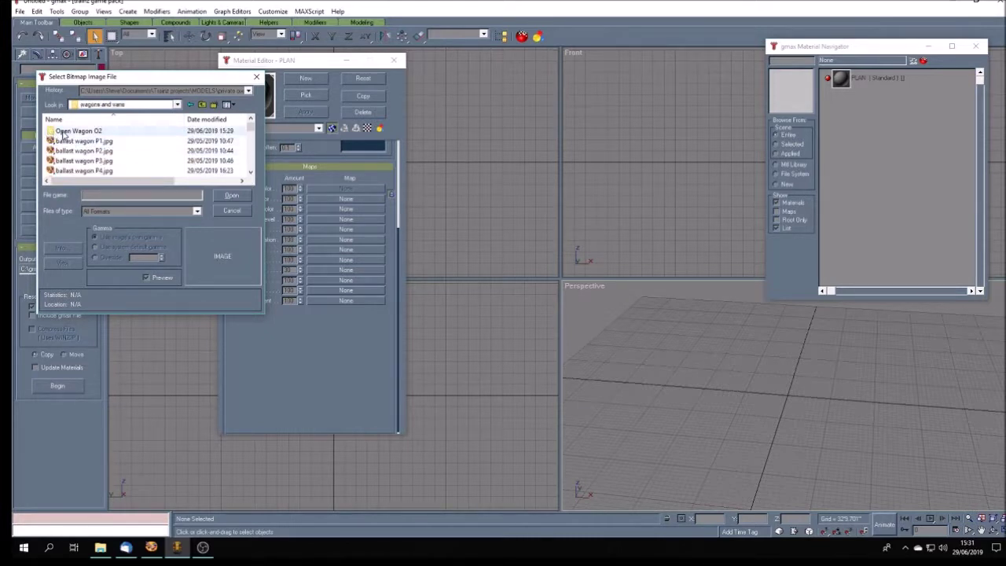
double_click(71, 130)
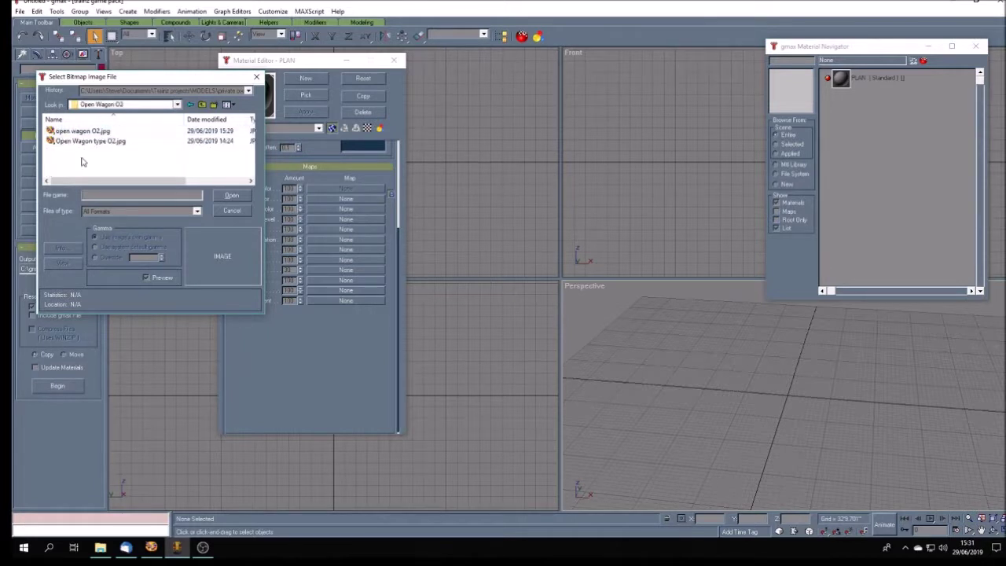
click(117, 141)
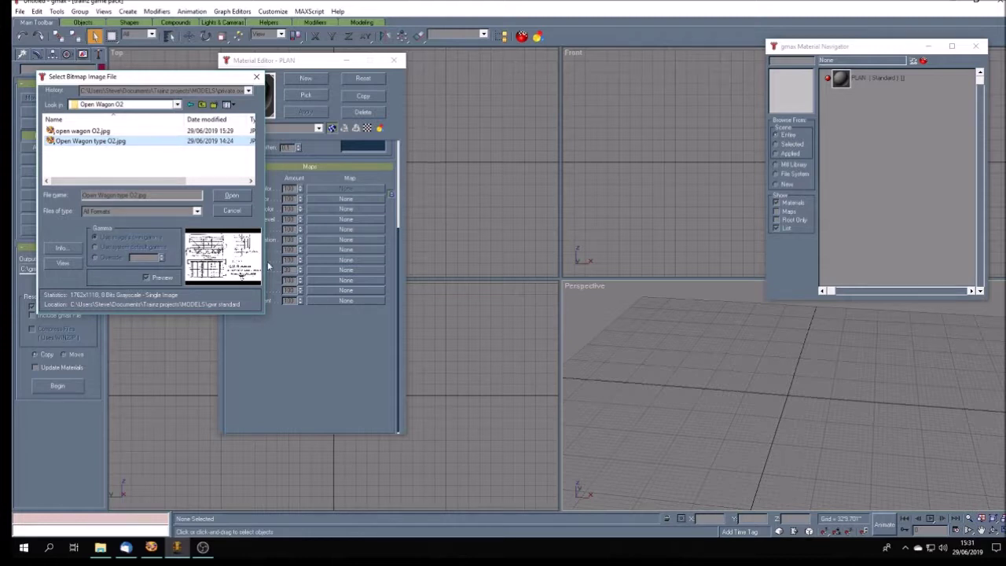
click(231, 197)
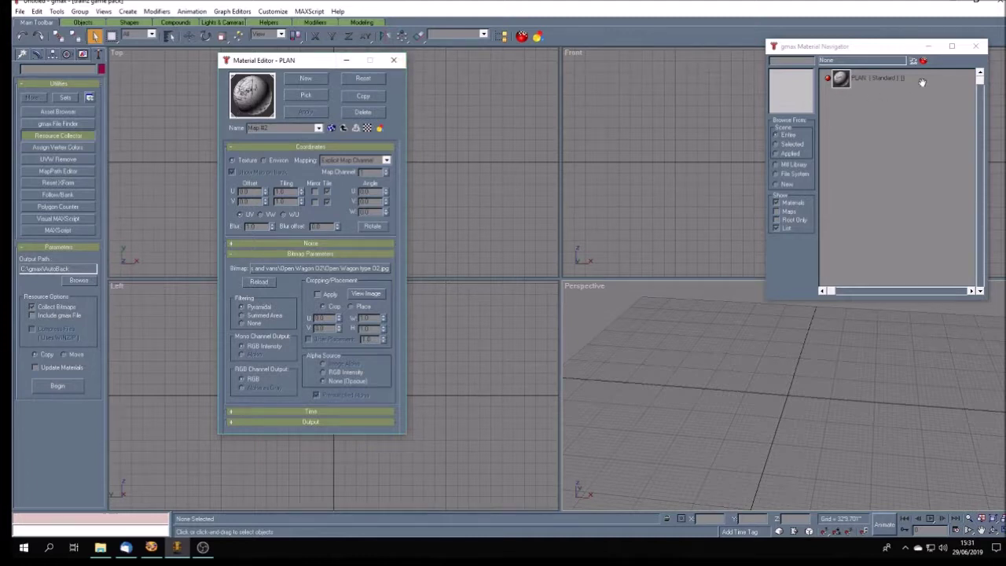
click(393, 60)
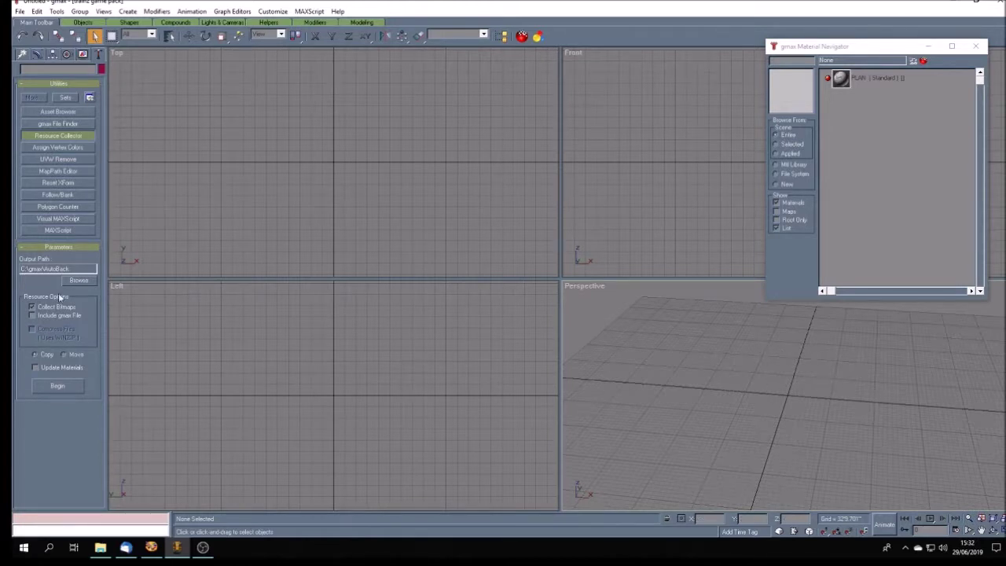
Step: Create a rectangular Plane primitive around the grid centre in the Left viewport
click(22, 55)
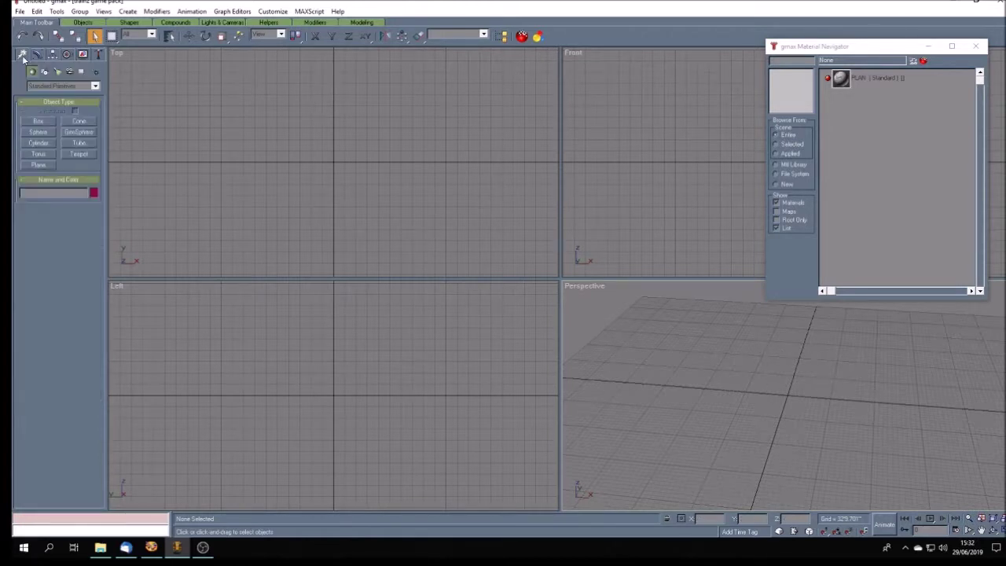
click(38, 165)
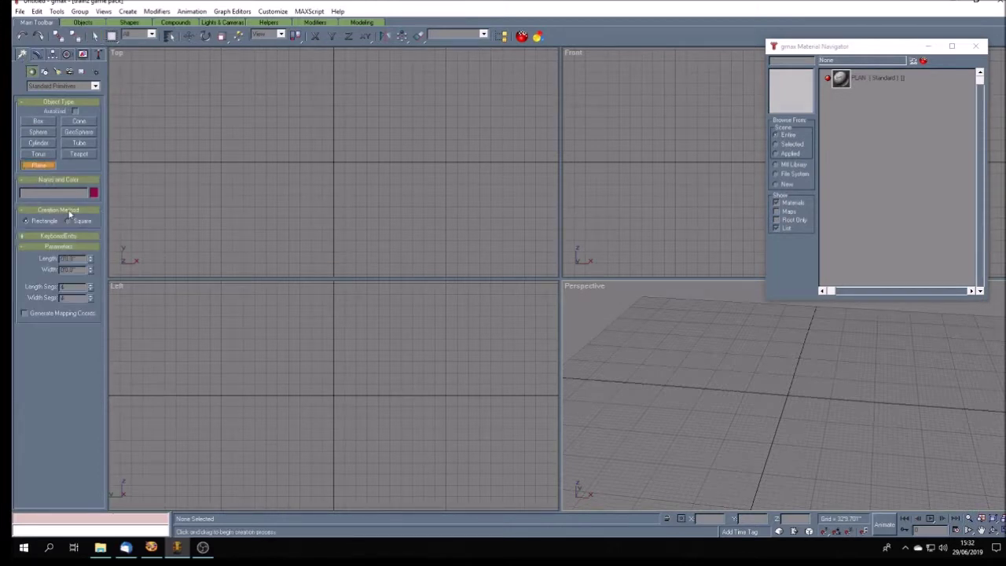
drag(287, 355, 404, 438)
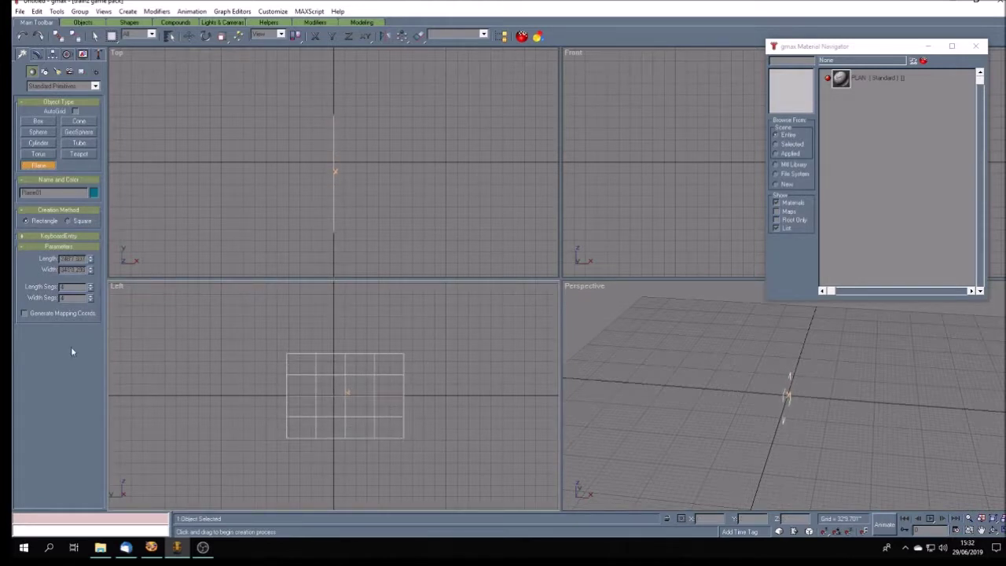
Step: Reduce the new plane's length segments and width segments to 1 each
click(91, 290)
click(91, 290)
click(91, 290)
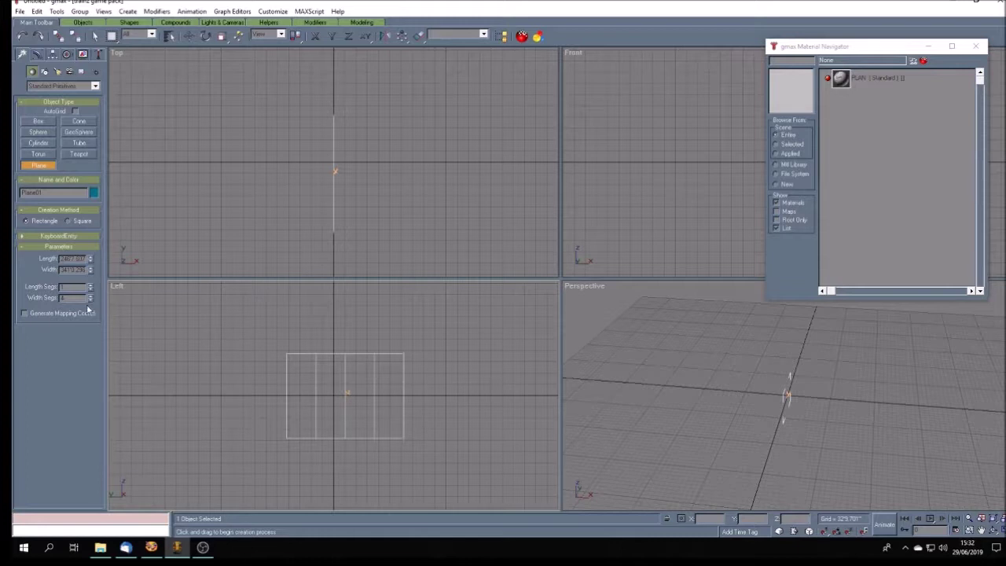
click(91, 301)
click(91, 301)
click(91, 301)
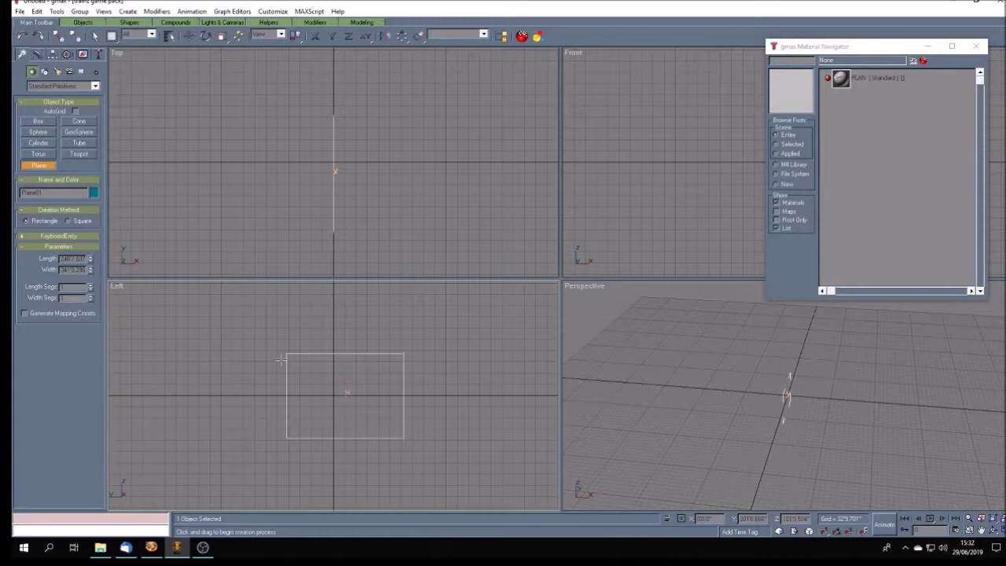
Step: Switch to Paint Shop Pro and browse for an image to open in the MODELS folder of Documents, Trainz projects
click(150, 548)
click(149, 36)
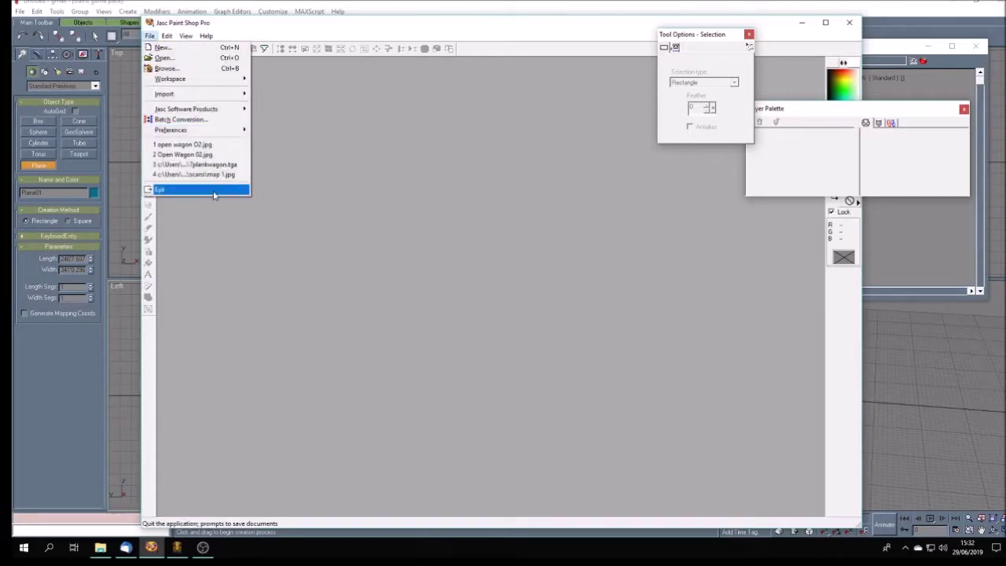
click(173, 57)
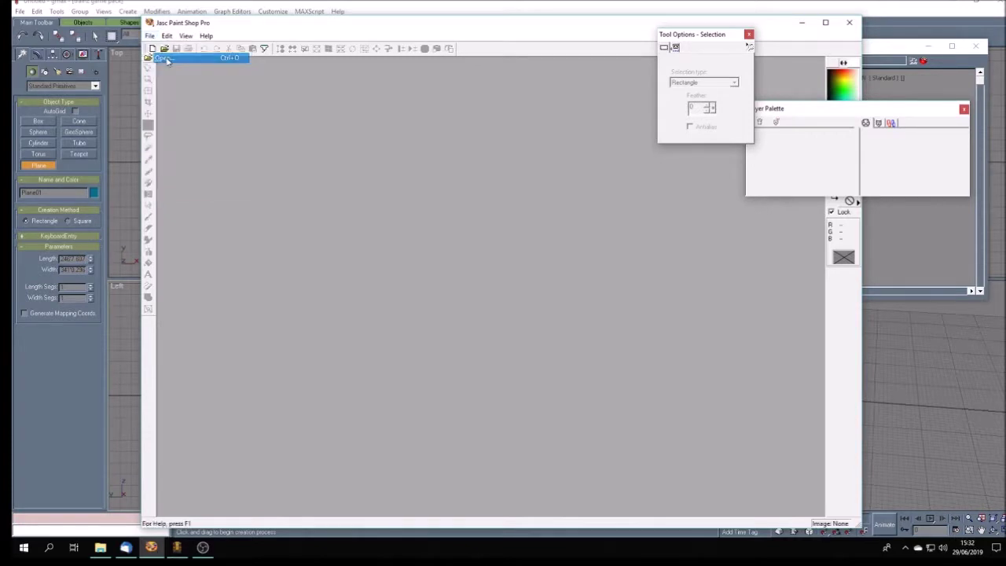
click(590, 235)
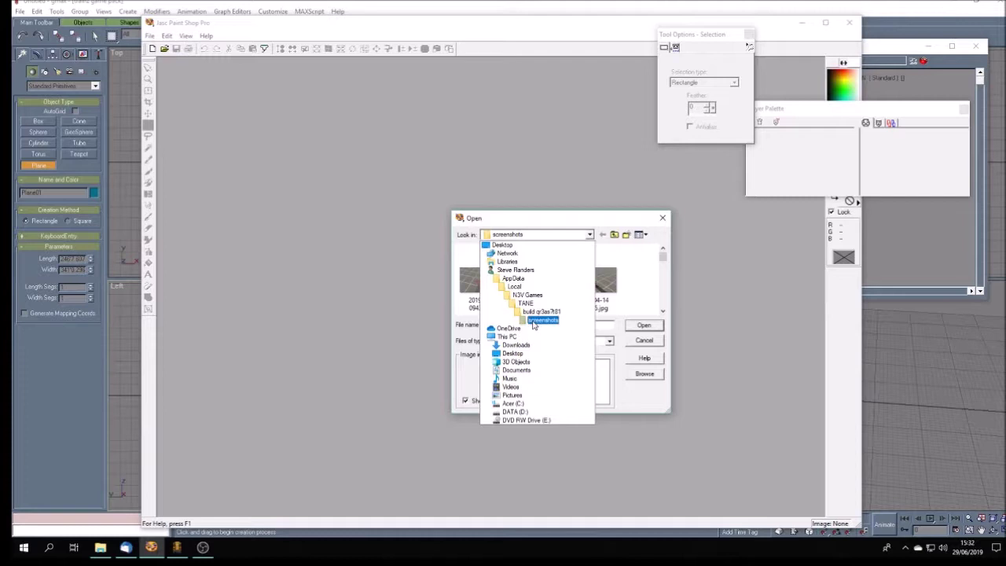
click(525, 370)
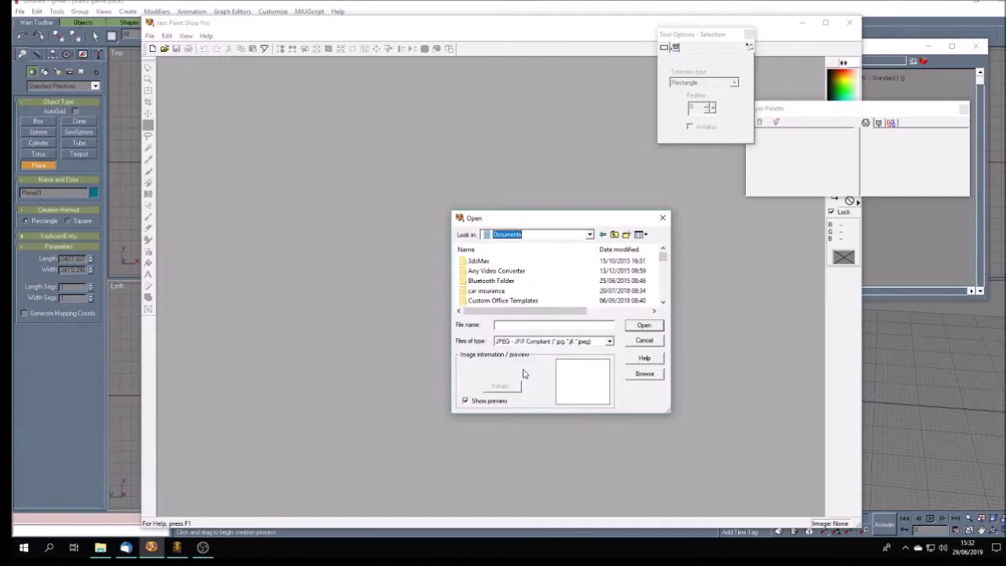
drag(663, 256, 665, 268)
double_click(480, 280)
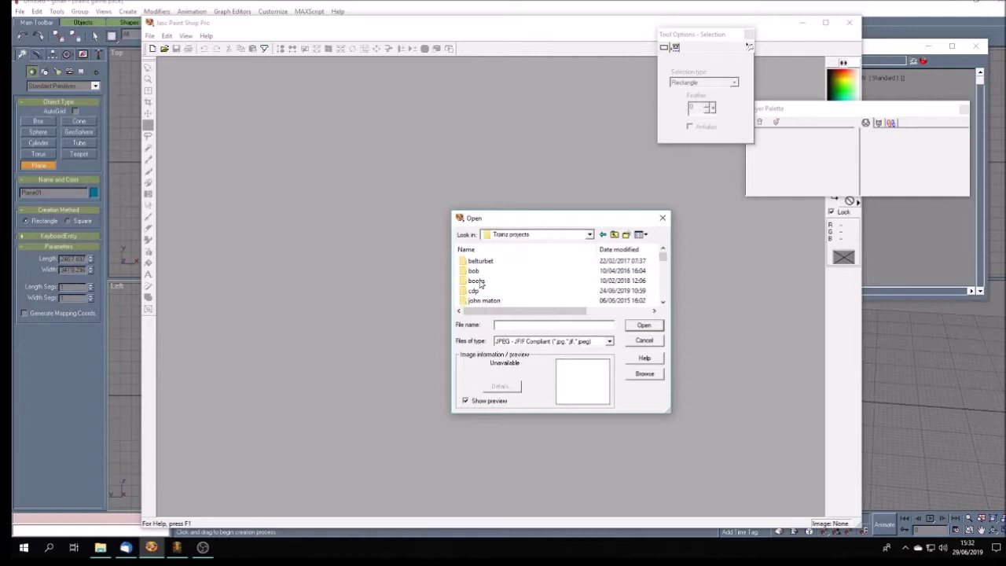
scroll(480, 283, down, 2)
double_click(479, 270)
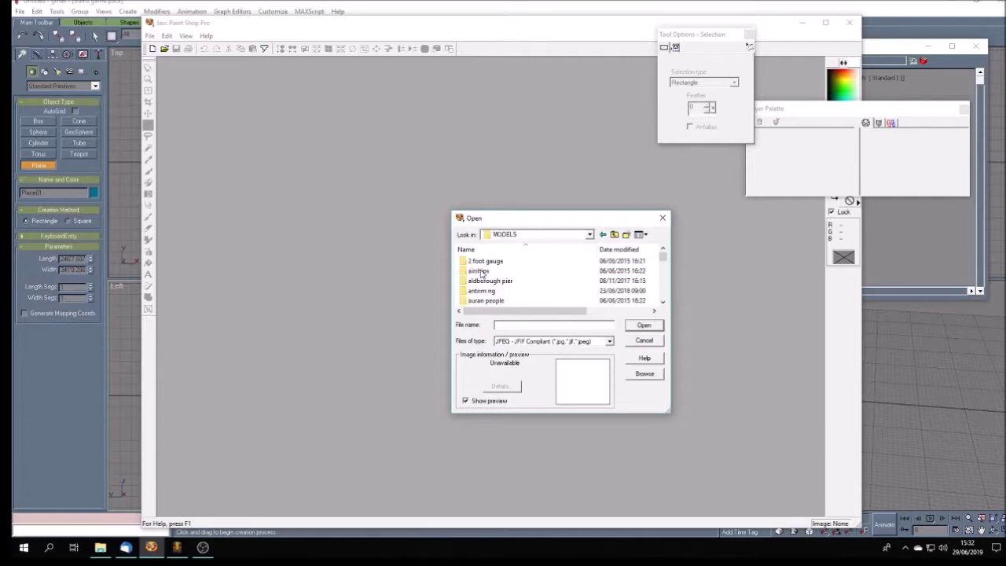
Step: Open the drawing "Open Wagon type O2.jpg" from gwr standard gauge, wagons and vans, Open Wagon O2
scroll(484, 272, down, 3)
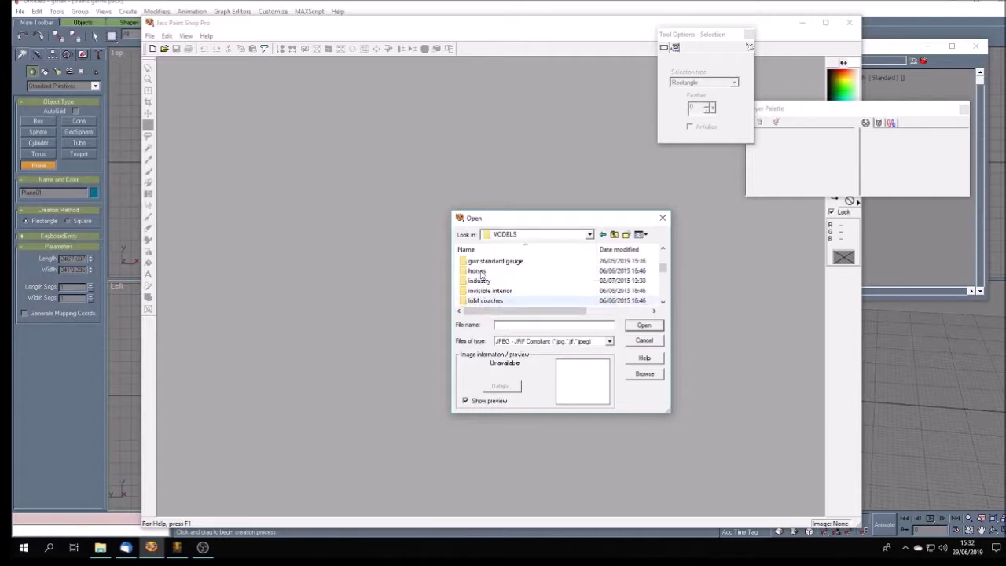
double_click(497, 261)
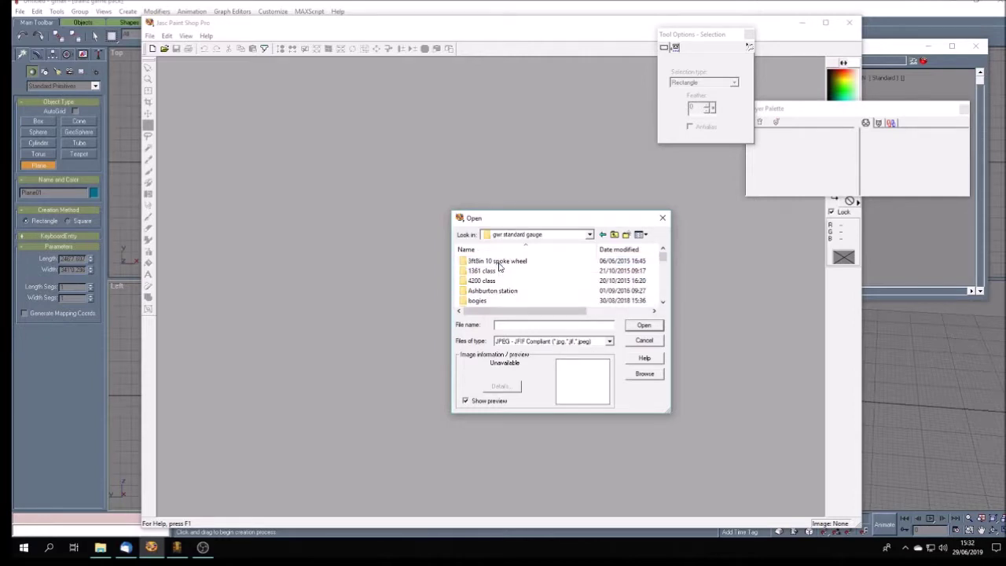
scroll(498, 268, down, 5)
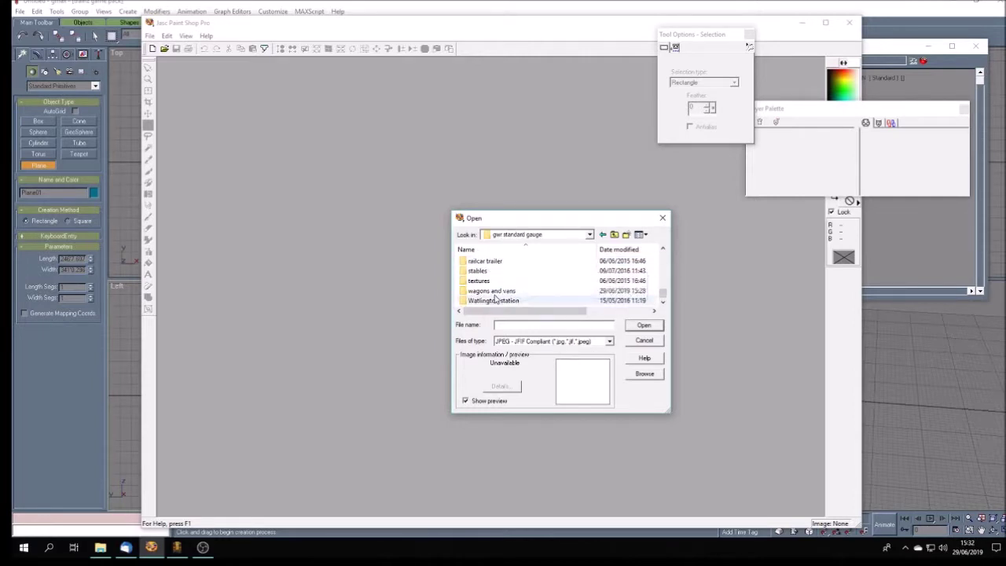
double_click(493, 291)
double_click(497, 261)
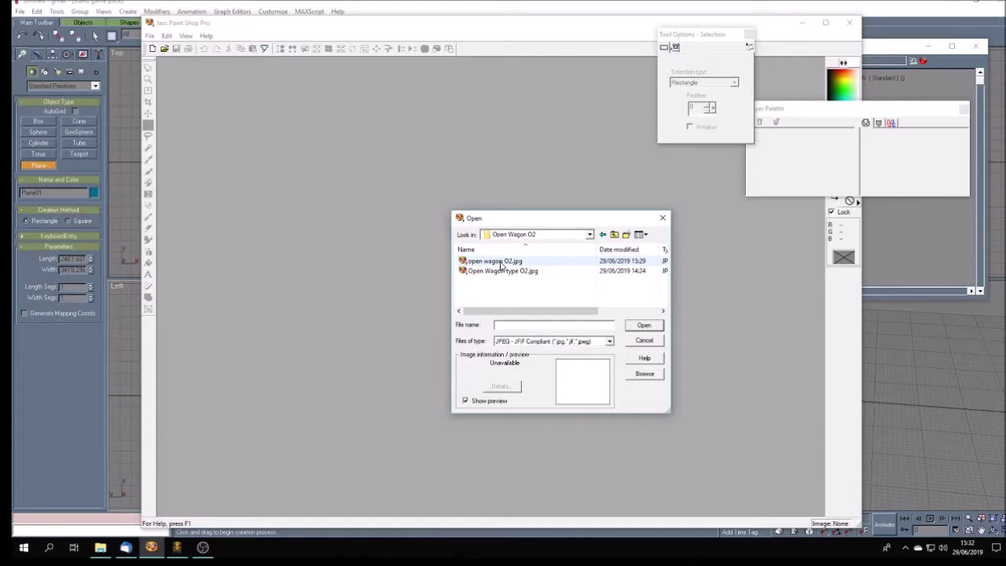
click(497, 271)
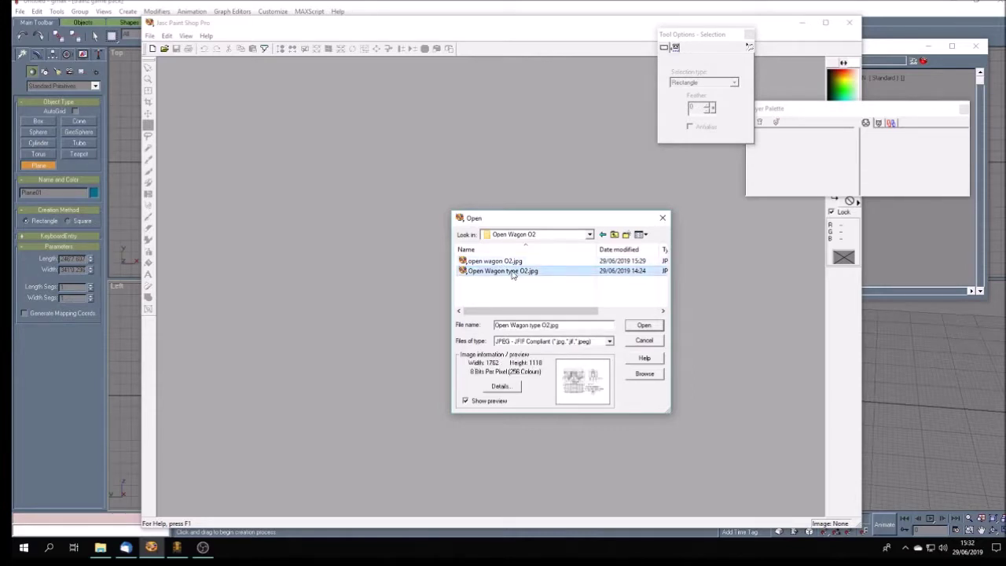
click(641, 327)
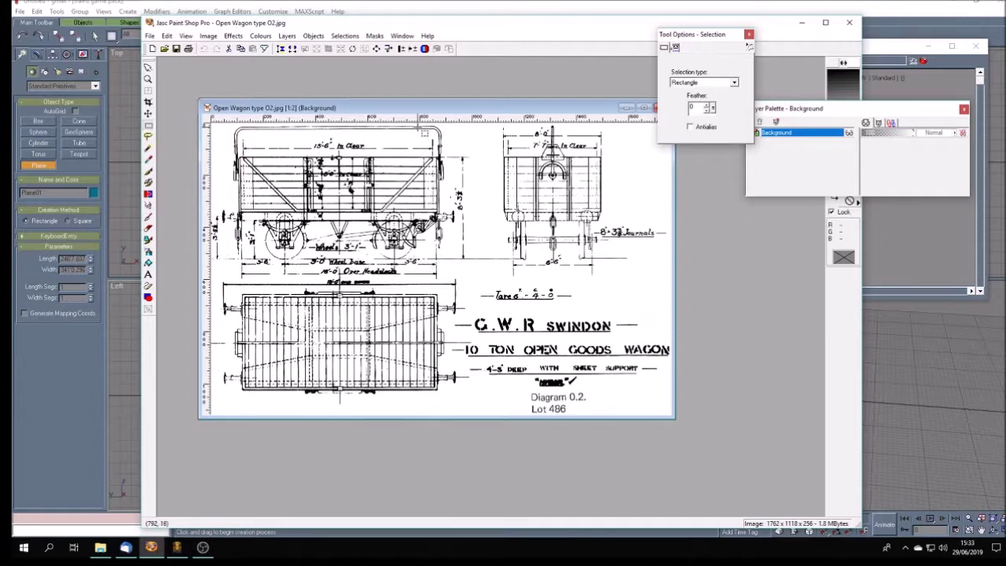
Step: Return to gmax and resize the plane by entering a new width and length based on the wagon drawing
click(382, 11)
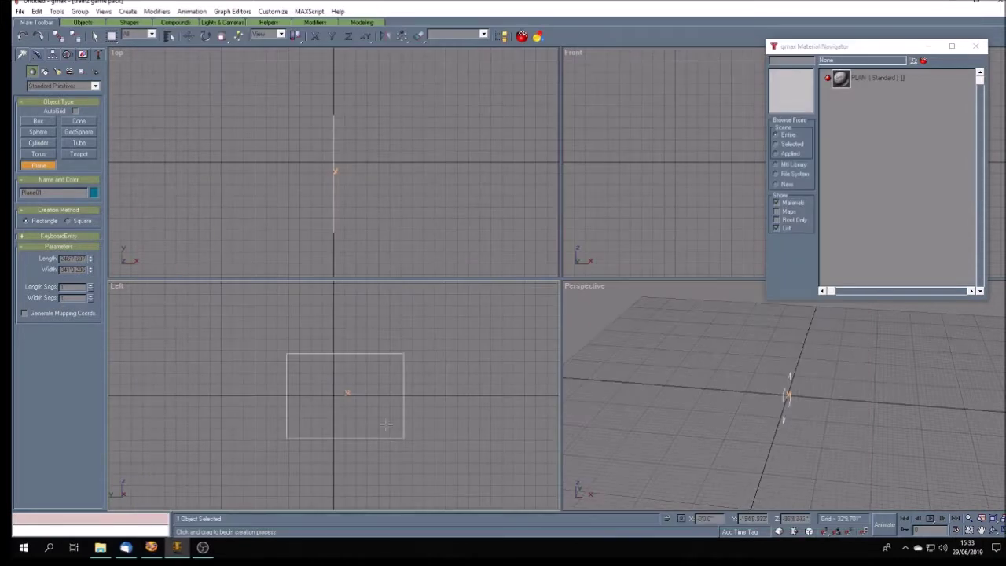
double_click(63, 270)
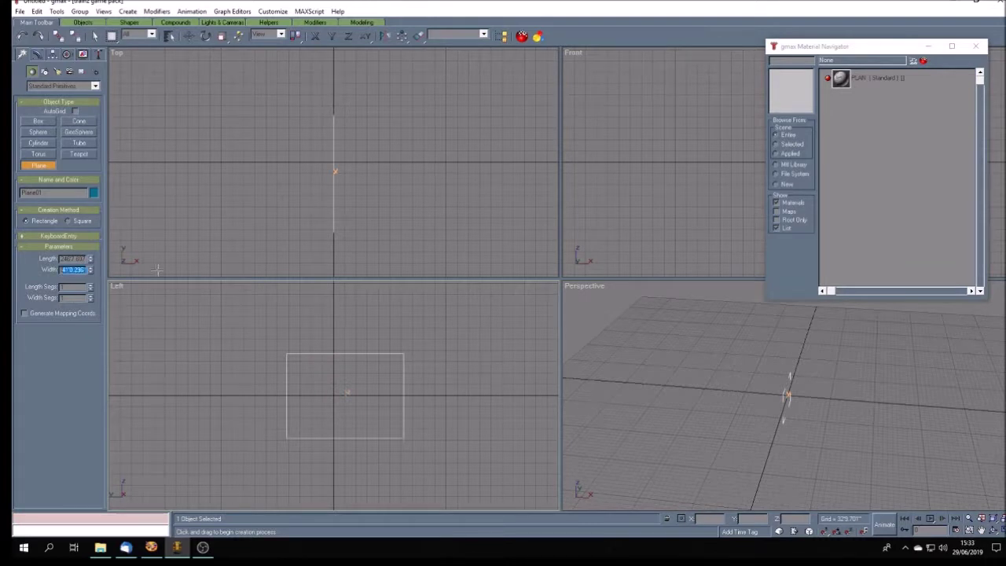
key(BackSpace)
text(20)
key(Return)
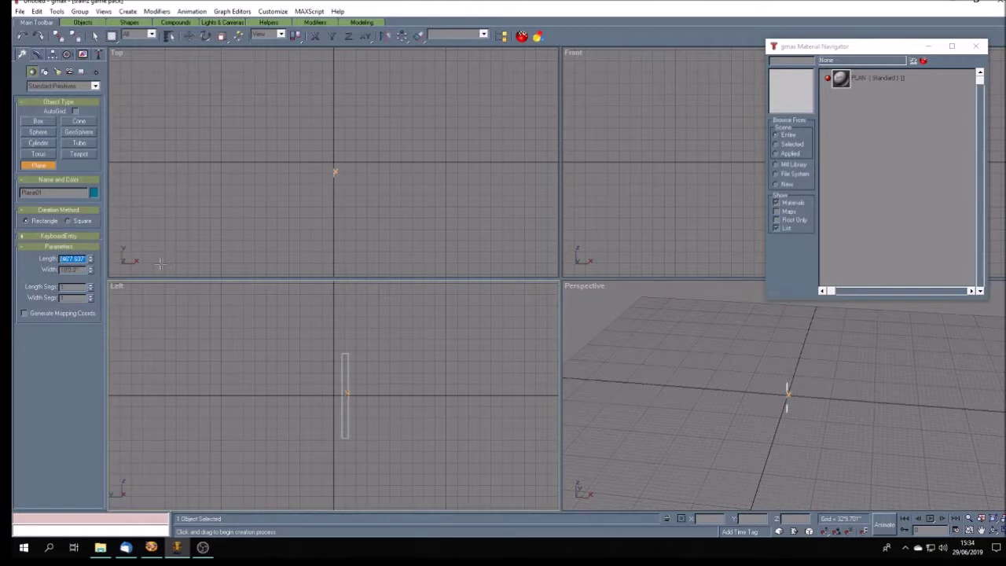
text(15.5)
key(Return)
click(982, 531)
drag(373, 401, 429, 390)
scroll(387, 350, up, 2)
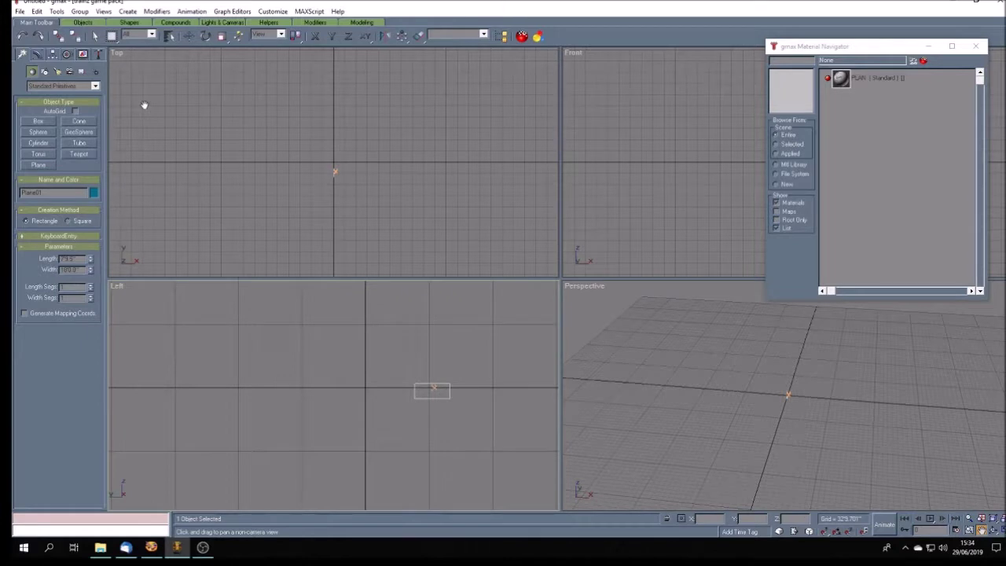
Step: Move the plane to the world origin by setting its X, Y and Z coordinates to 0
click(189, 36)
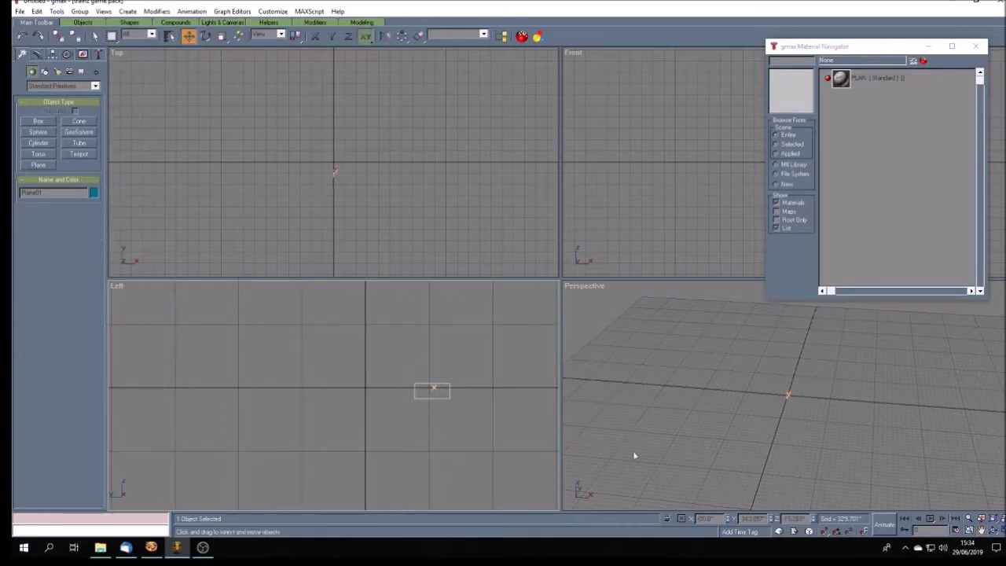
click(729, 519)
key(Tab)
text(0)
key(Return)
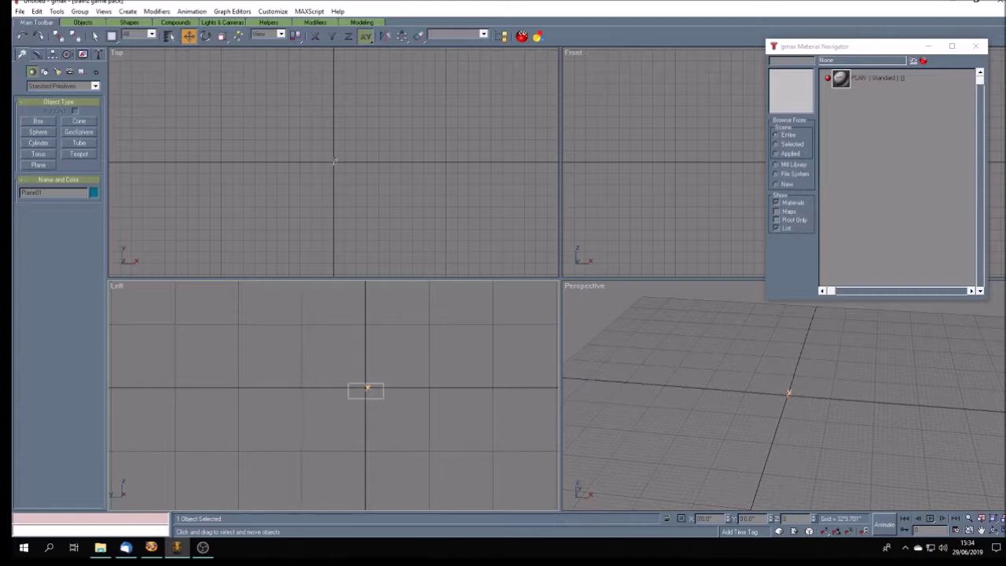
key(Tab)
Step: Shade the Left view with Smooth + Highlights and select the plane in it
right_click(119, 284)
click(144, 293)
click(371, 414)
scroll(370, 414, up, 5)
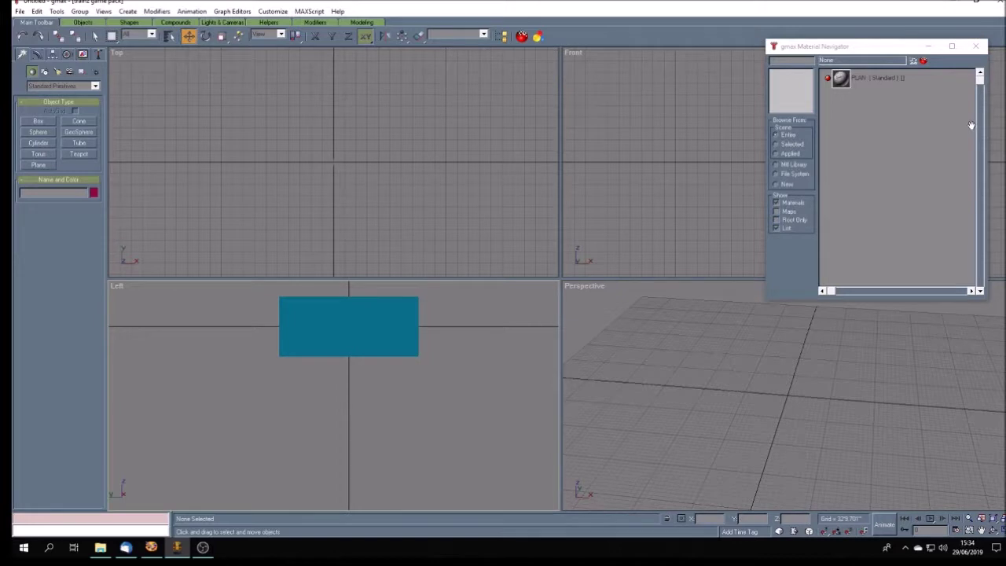
click(870, 82)
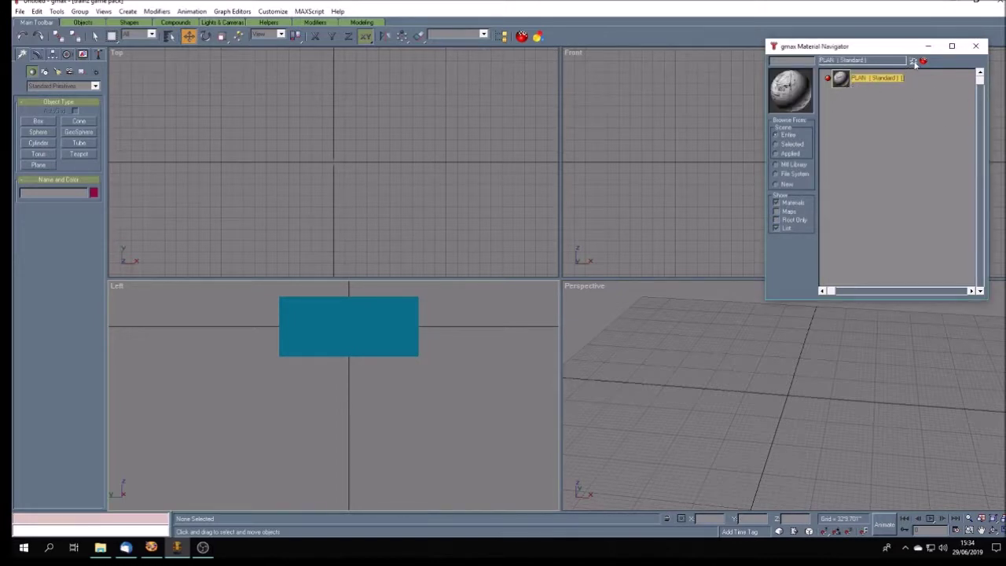
click(347, 330)
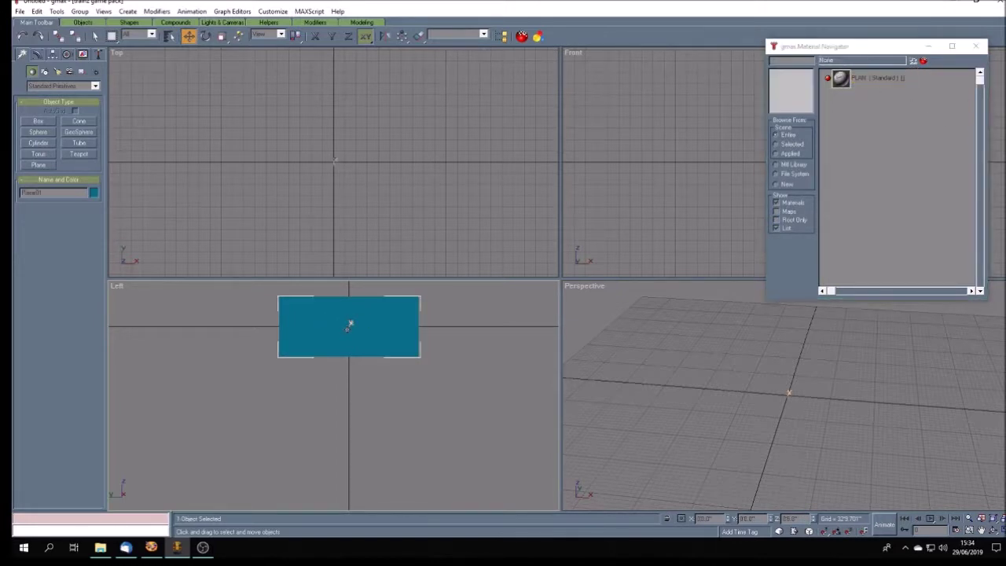
Step: Try applying the PLAN material to the selected plane and undo the assignment
click(875, 80)
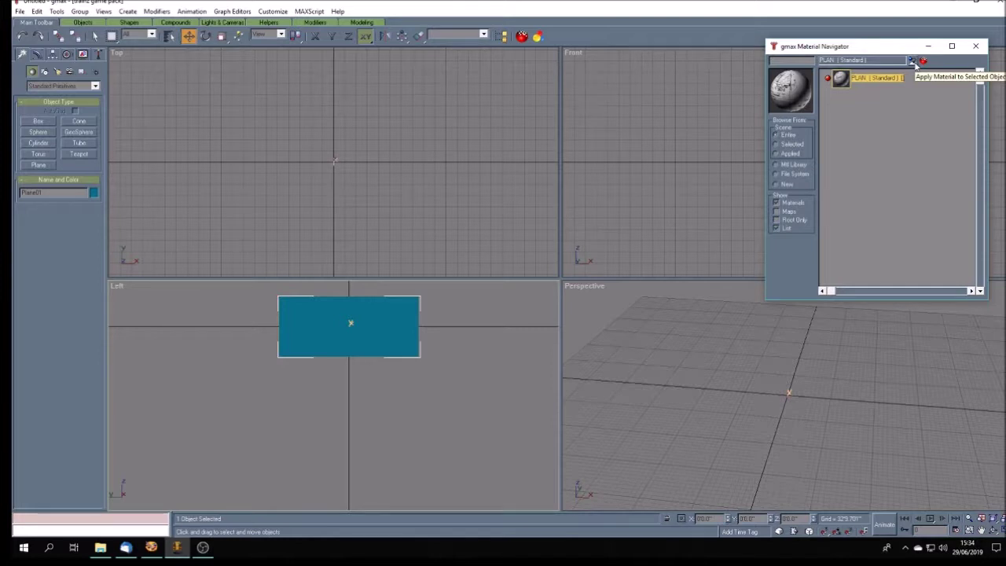
click(913, 61)
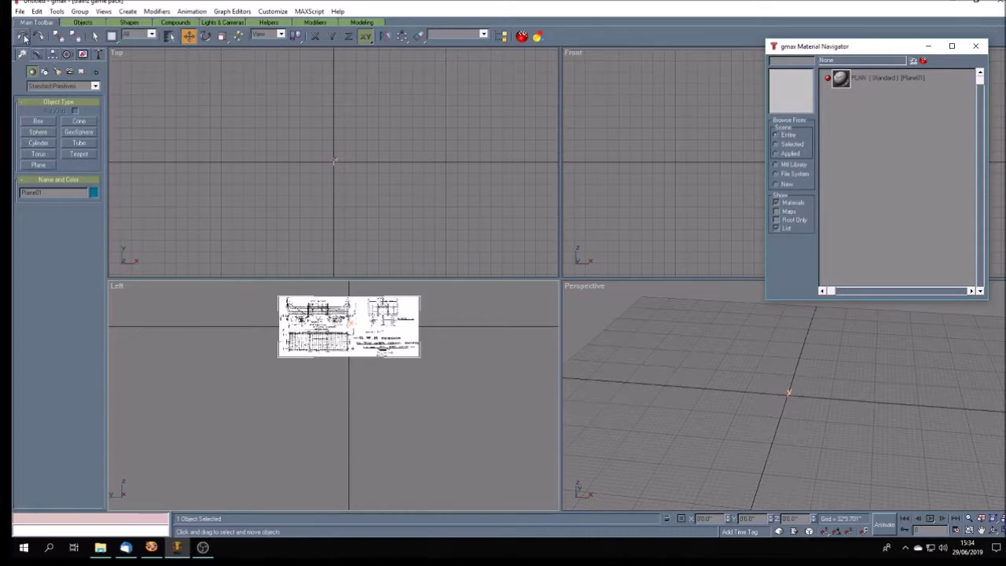
click(25, 38)
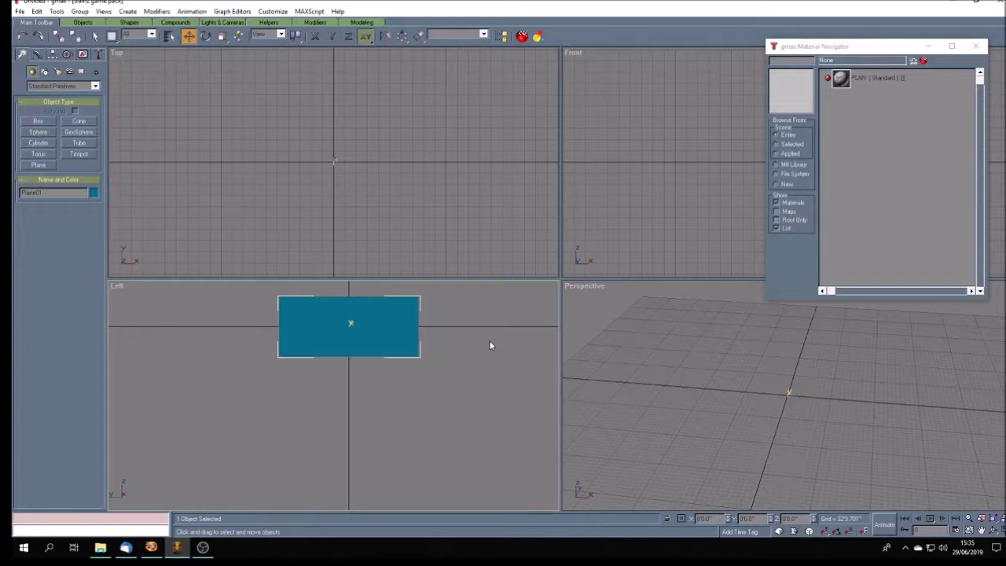
Step: Apply the PLAN material to the plane and add an Unwrap UVW modifier to it
click(873, 78)
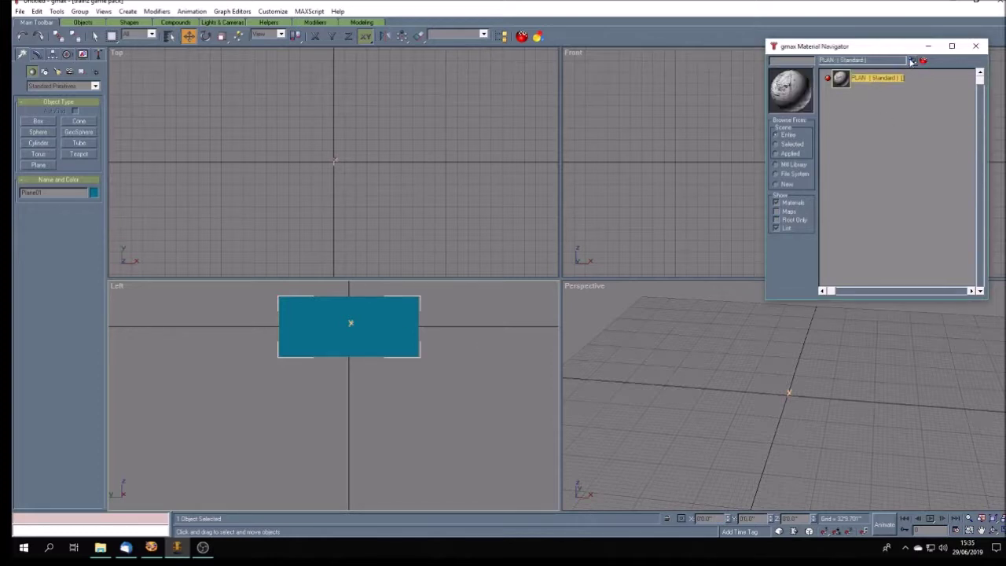
click(913, 61)
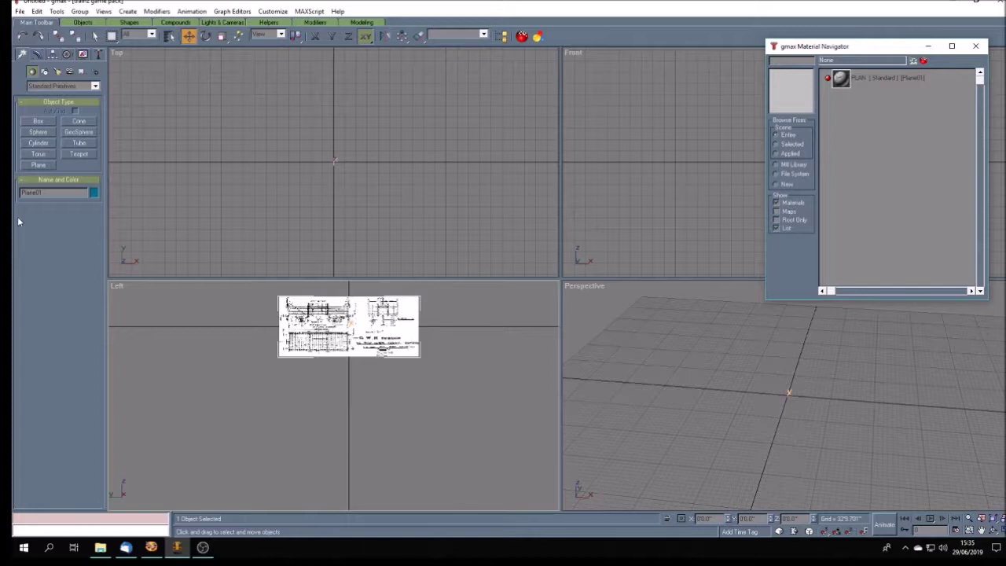
click(37, 53)
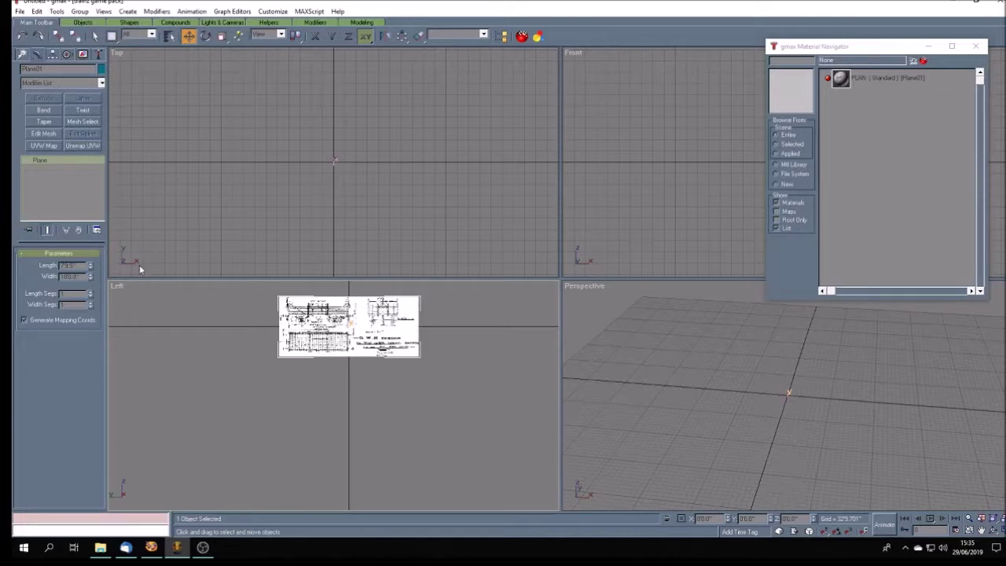
click(84, 146)
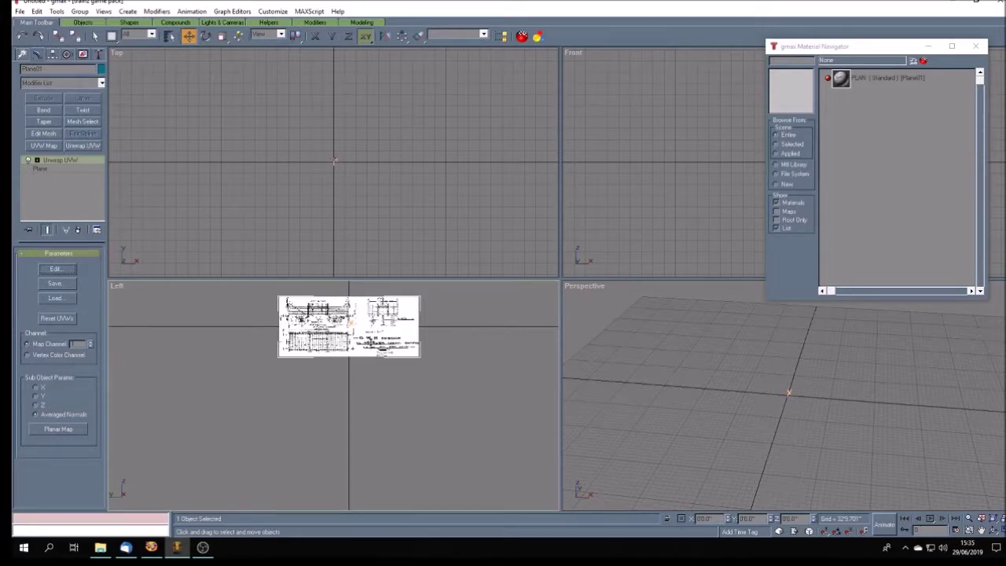
Step: Open the Edit UVWs window clear of the plane and toggle Texture Correction for the Left view
click(55, 269)
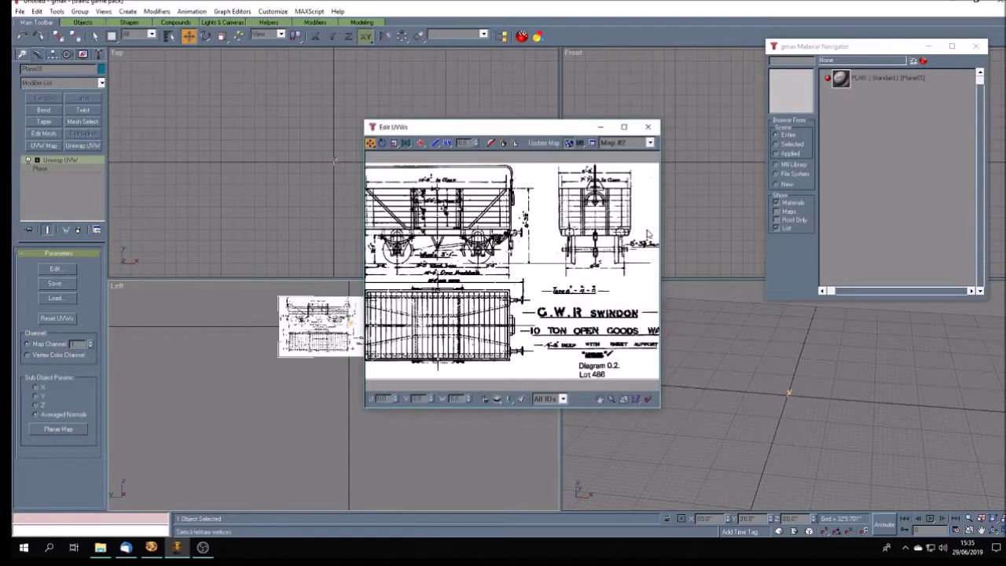
drag(495, 130, 657, 133)
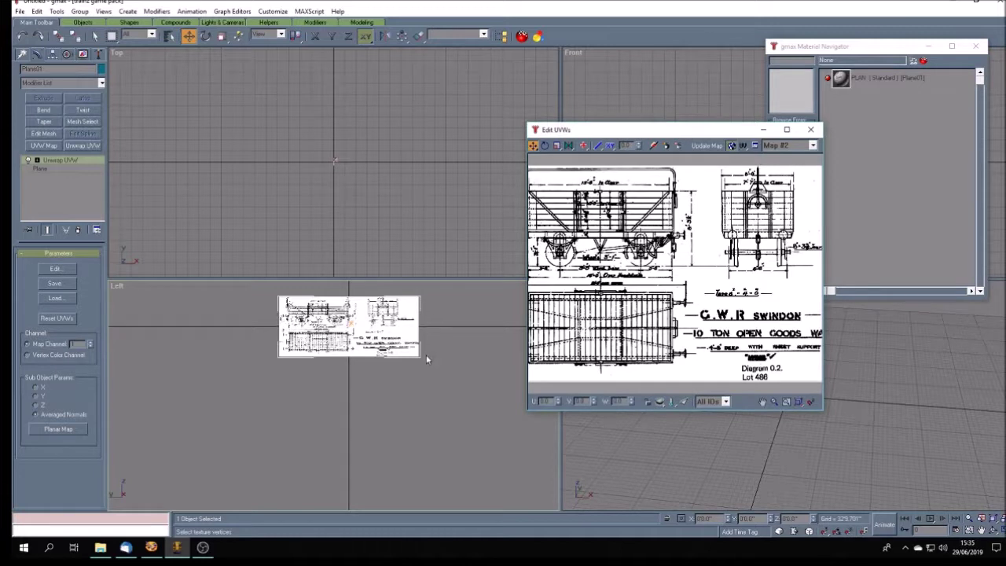
right_click(118, 287)
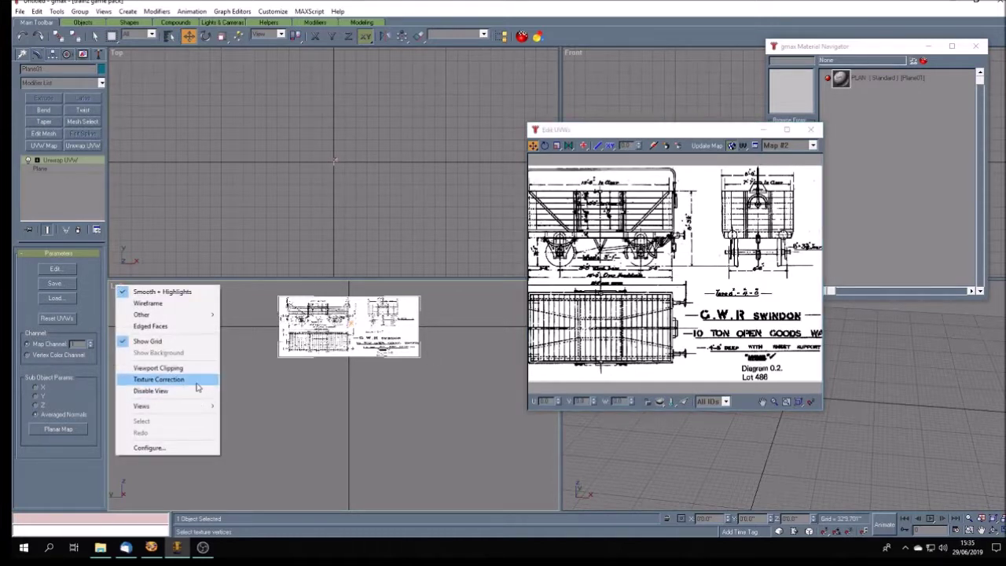
click(197, 383)
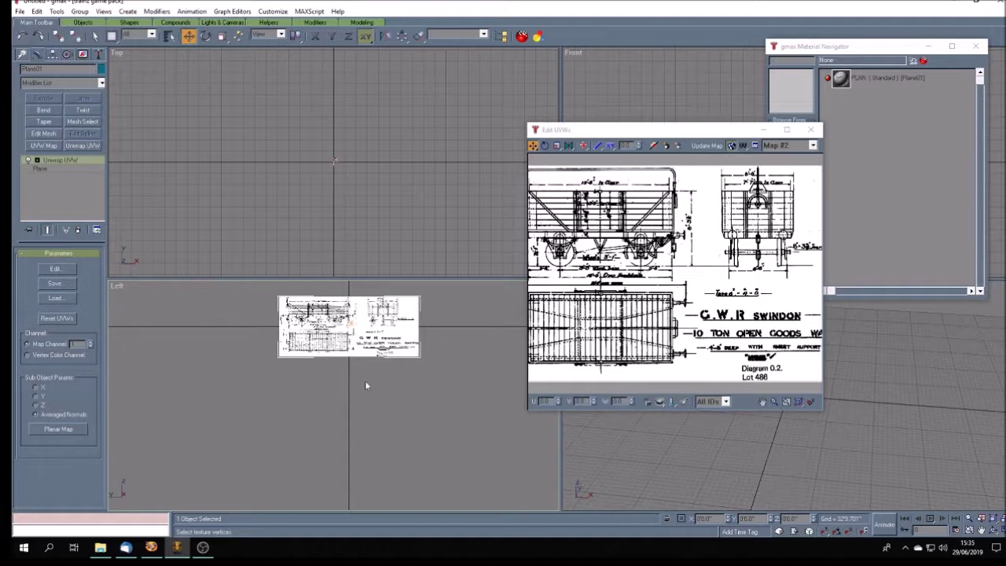
Step: Try to planar-map the plane without a face selection
click(69, 428)
click(61, 430)
click(761, 401)
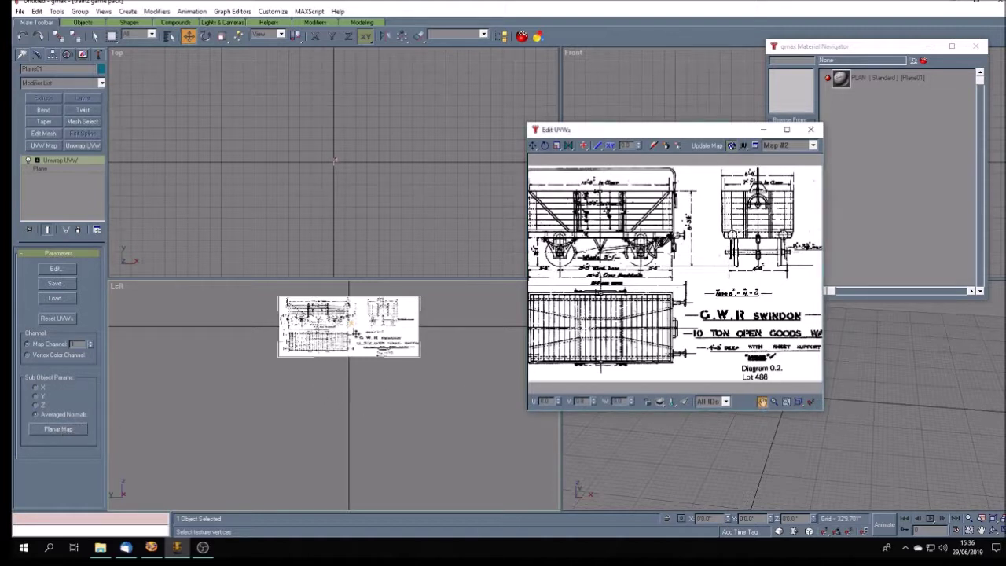
Step: Maximize the Left view and frame the textured plane so the wagon drawing is large and fully visible
click(982, 531)
drag(383, 348, 386, 366)
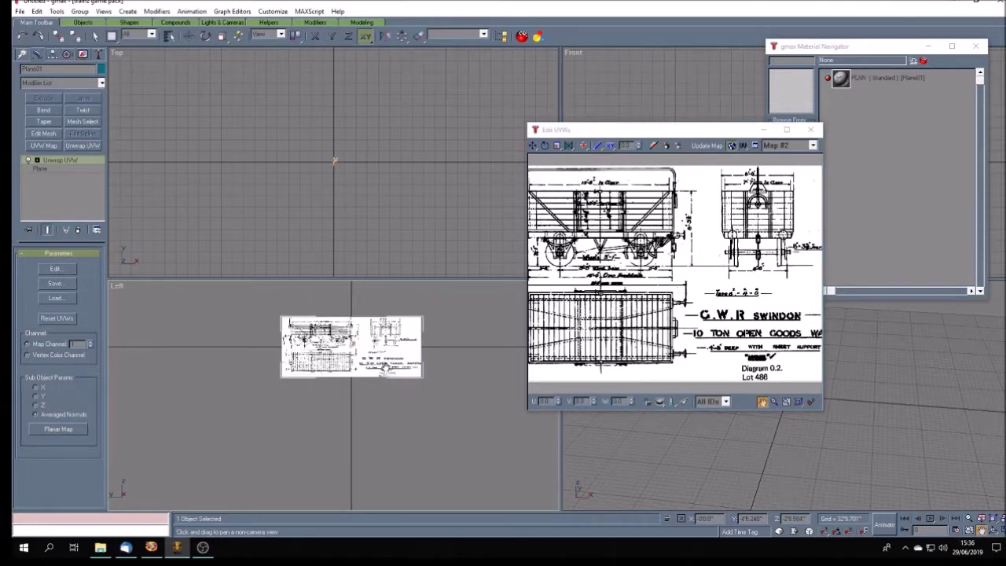
click(998, 531)
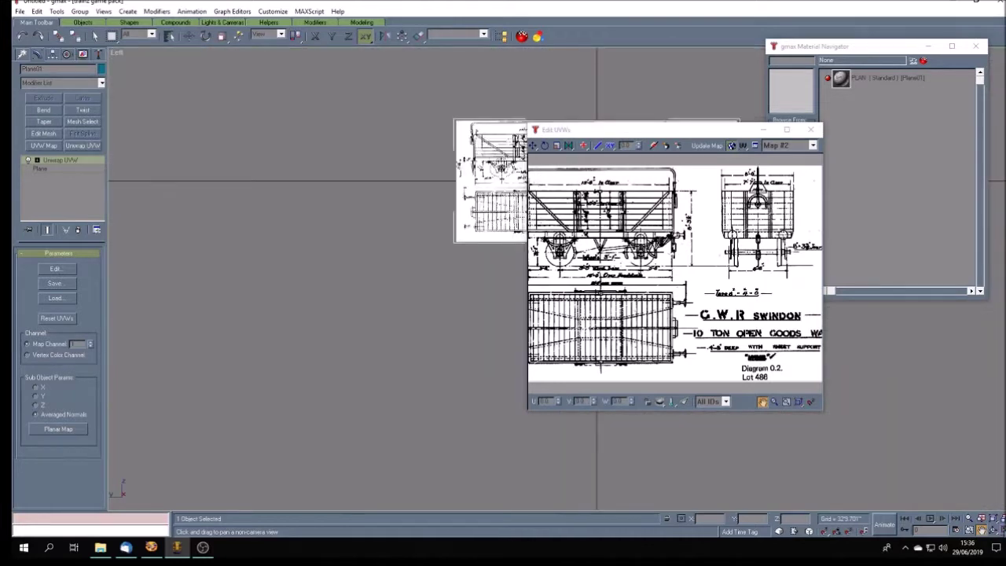
drag(645, 139, 806, 137)
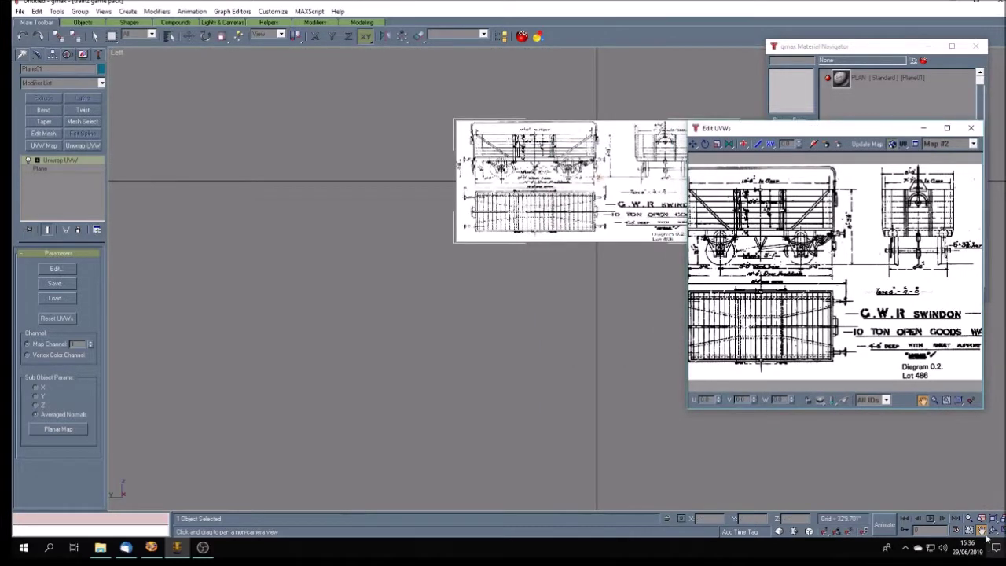
drag(579, 330, 433, 361)
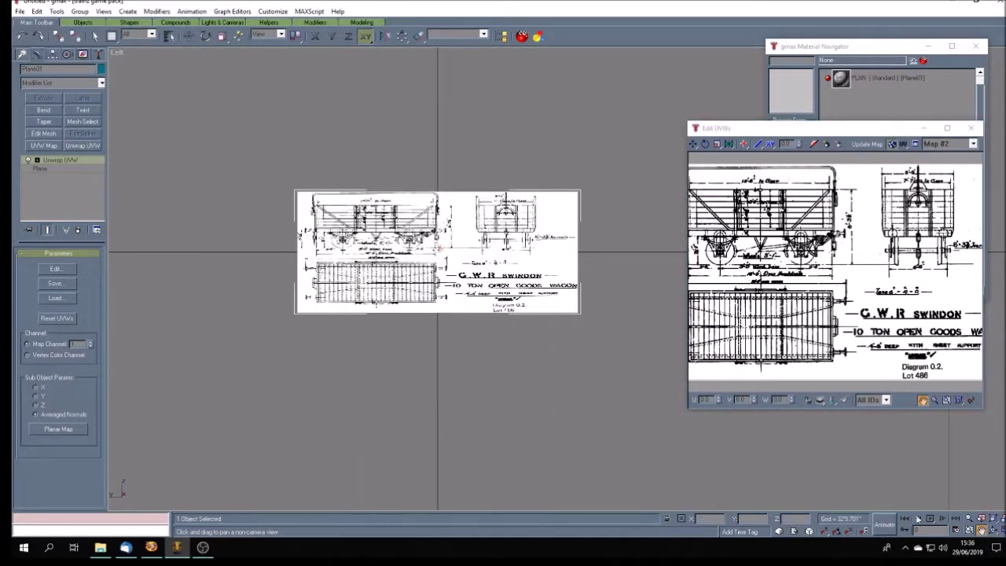
drag(448, 327, 408, 332)
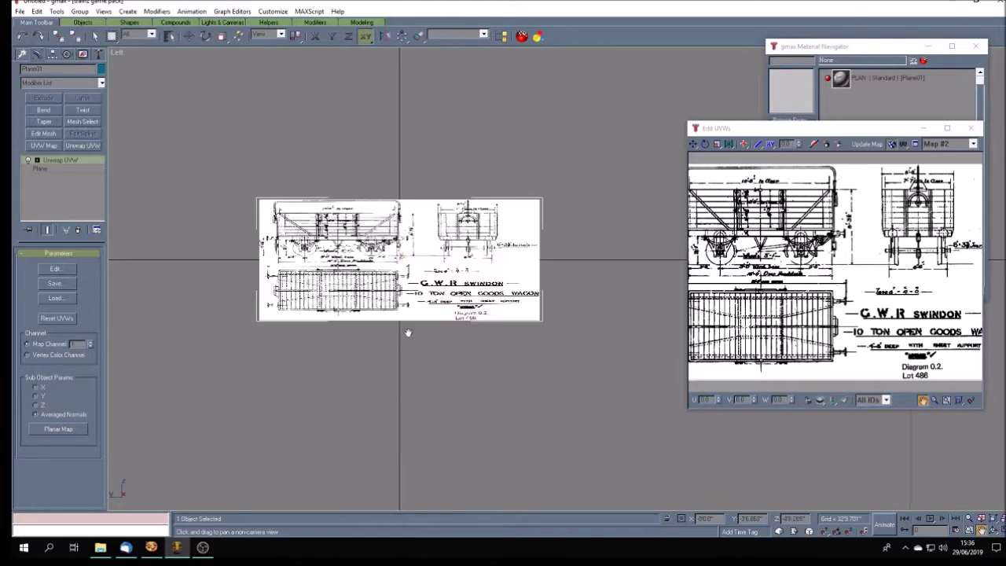
scroll(410, 330, up, 5)
drag(353, 278, 347, 317)
scroll(369, 313, down, 3)
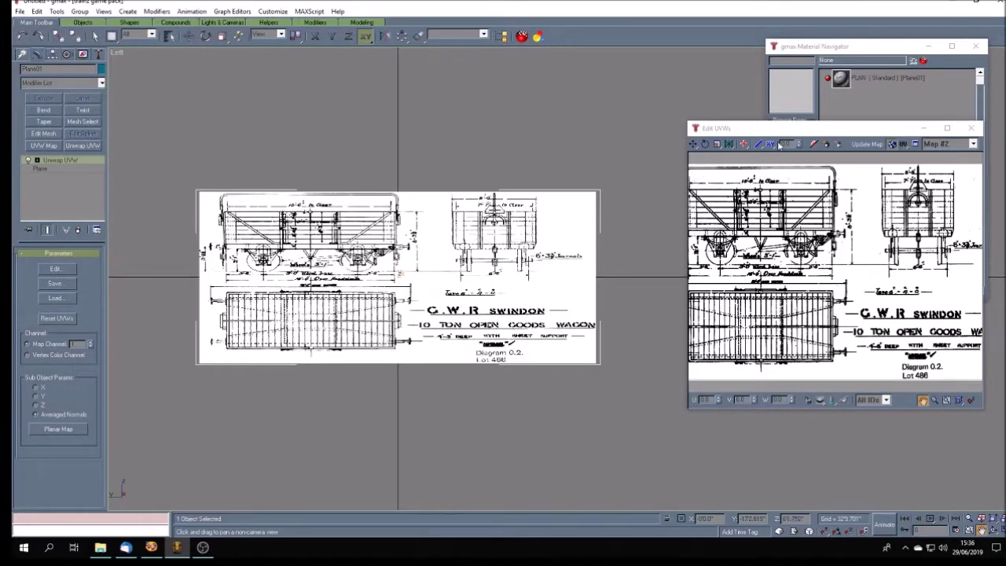
Step: Reposition and widen the Edit UVWs window until the whole wagon drawing fits inside it
drag(779, 134, 606, 139)
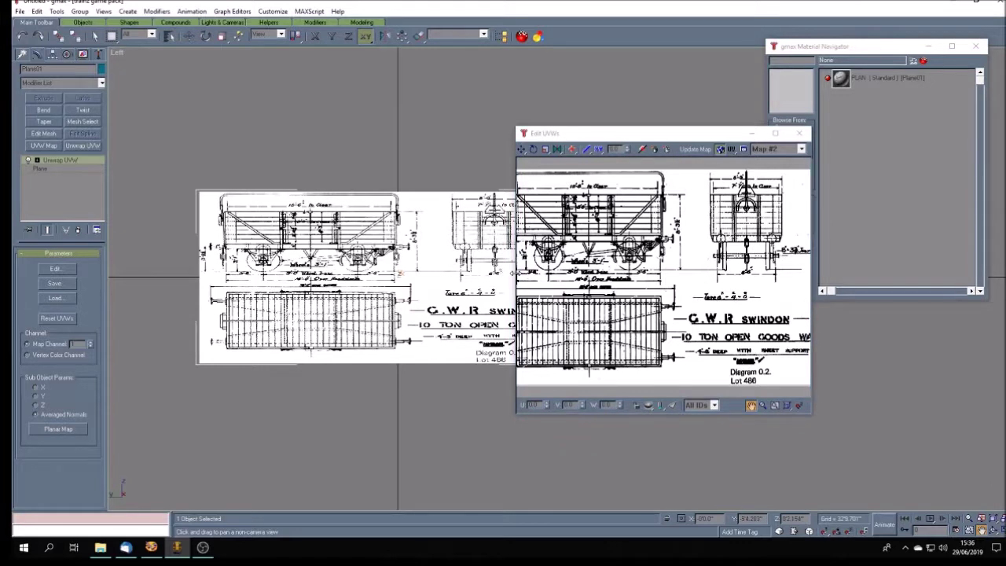
click(457, 273)
drag(811, 289, 990, 289)
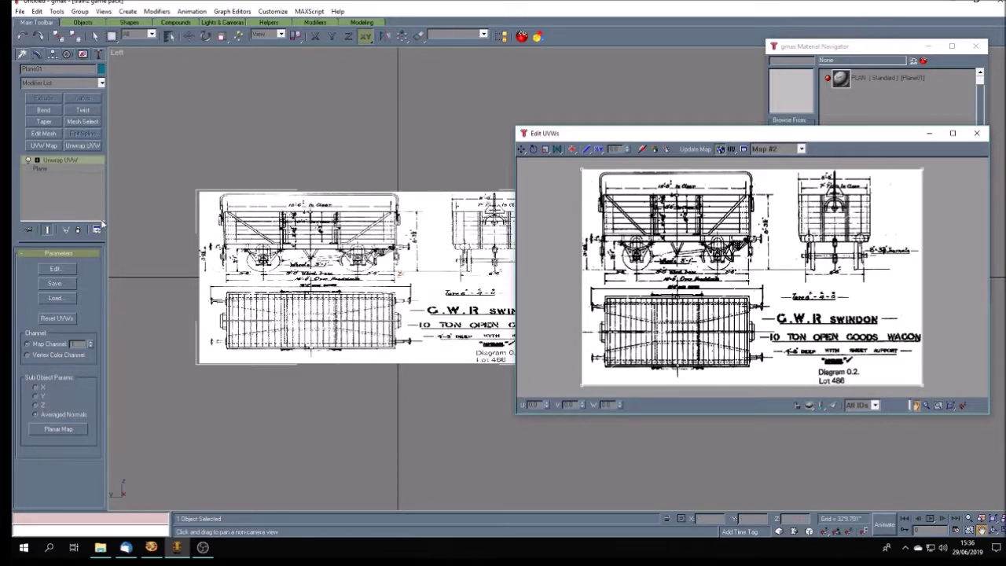
Step: Select the plane's face at Select Face level, filter the UV editor to selected faces and apply a Planar Map
click(37, 160)
click(71, 169)
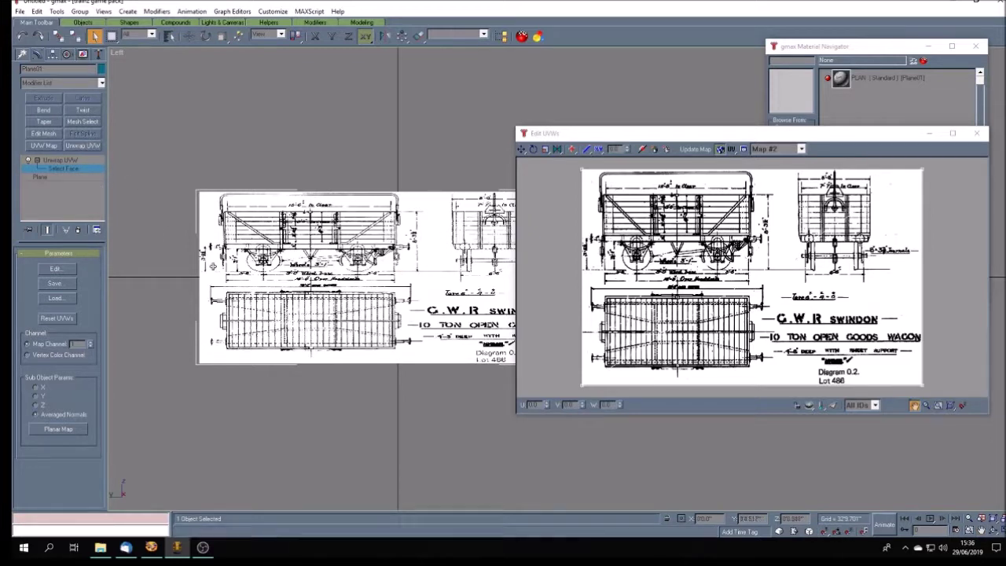
click(399, 272)
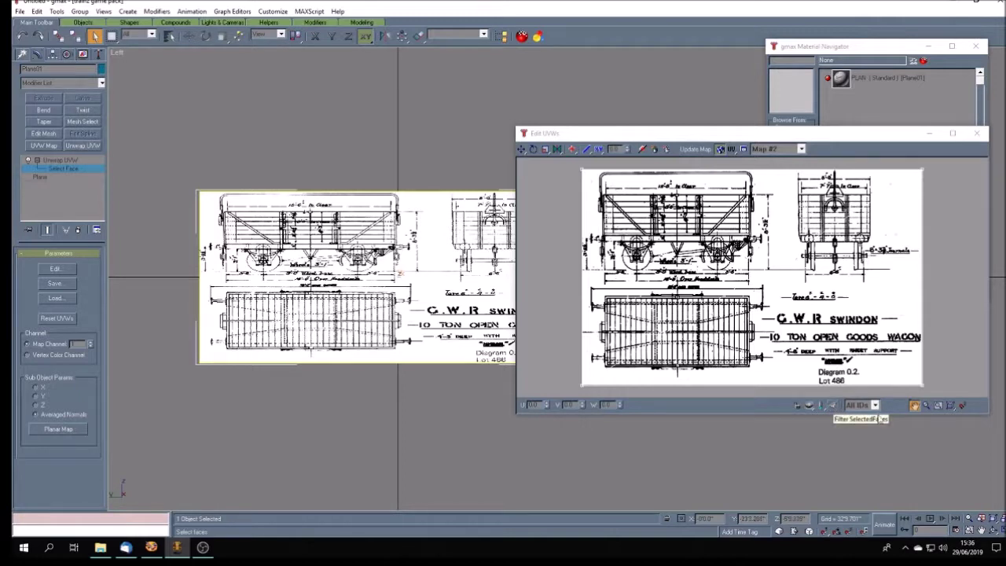
click(835, 406)
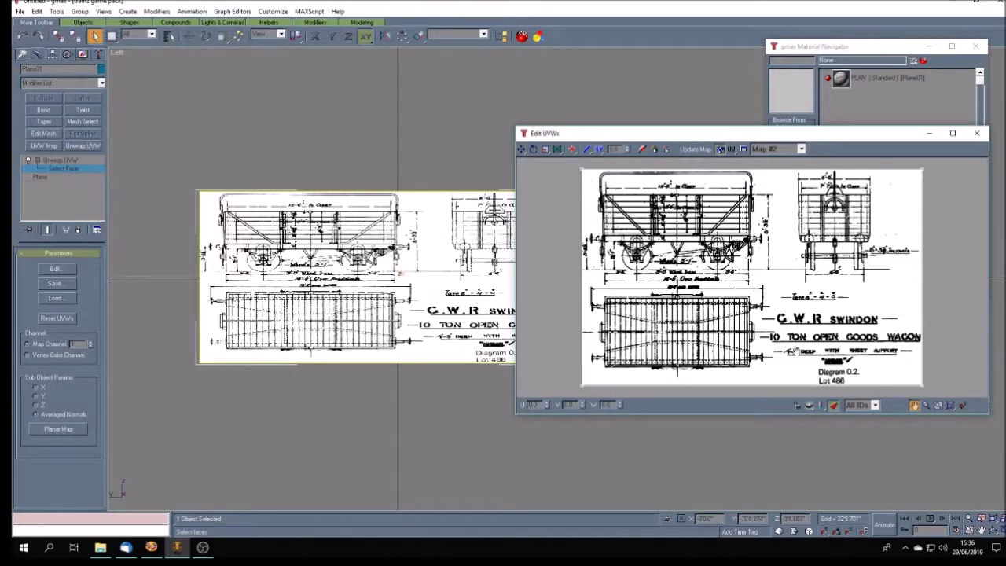
click(61, 429)
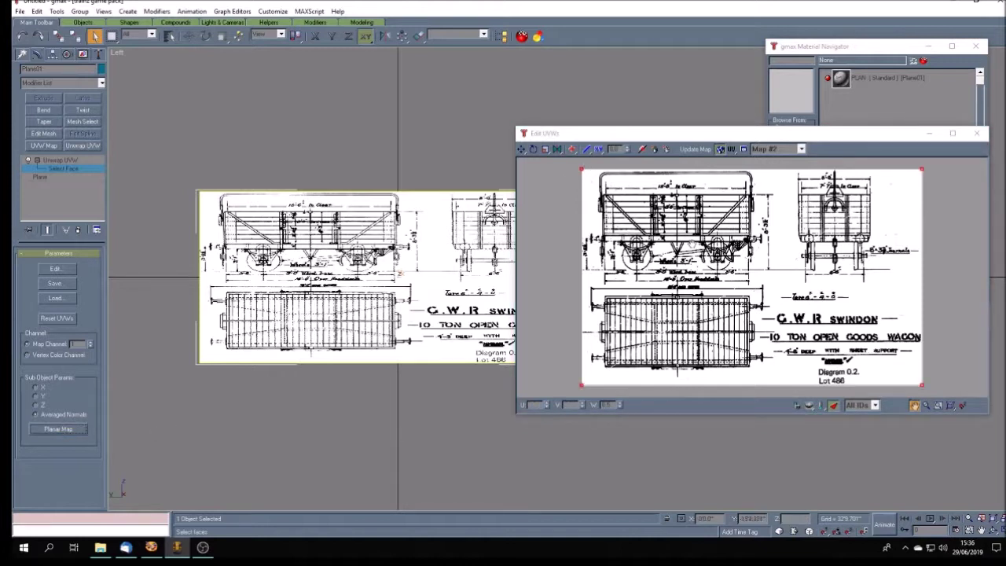
Step: Move the left and right UV vertices horizontally to the outer buffer ends of the wagon's side elevation
click(521, 150)
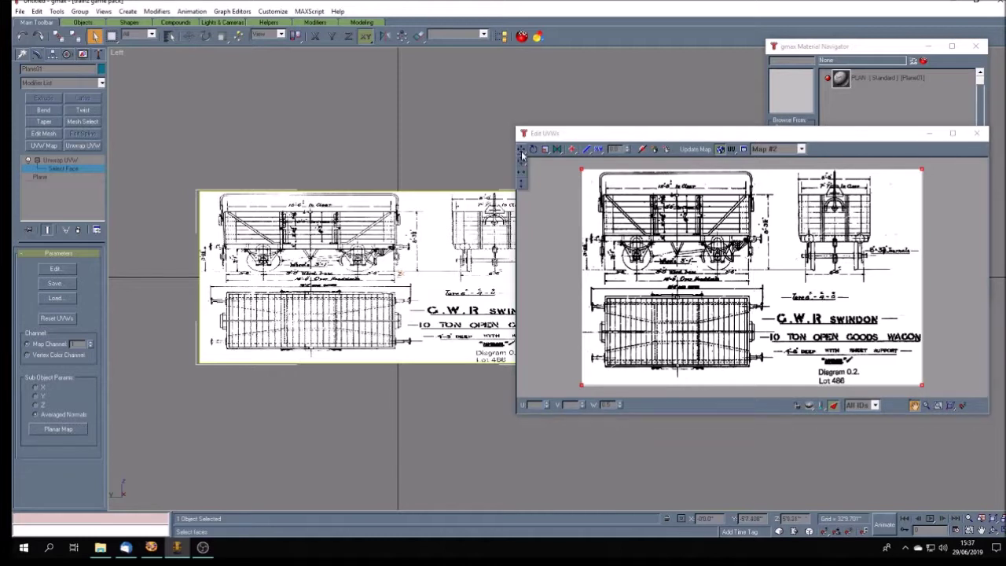
click(522, 171)
drag(563, 165, 596, 399)
drag(615, 360, 619, 360)
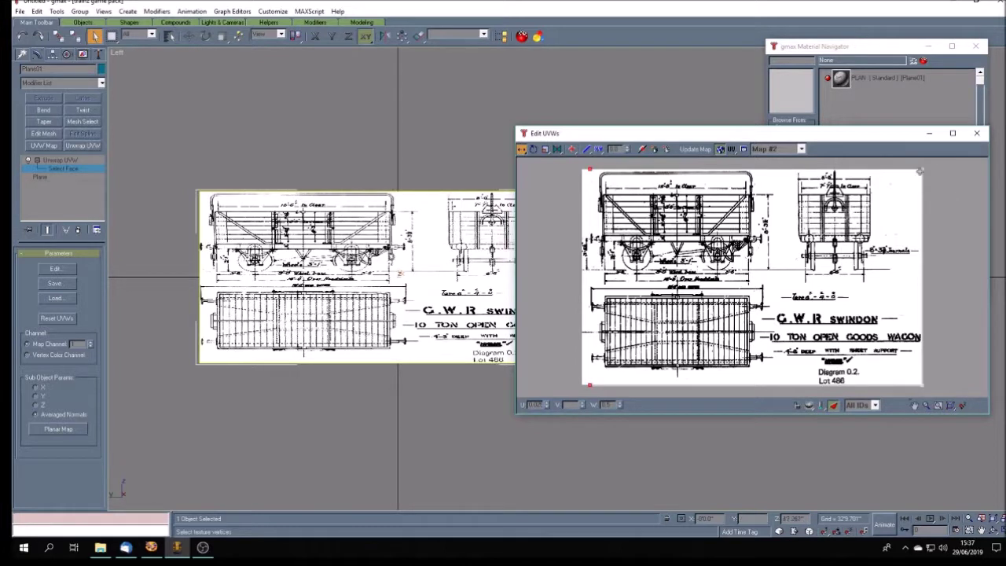
drag(934, 397, 917, 161)
drag(860, 245, 697, 245)
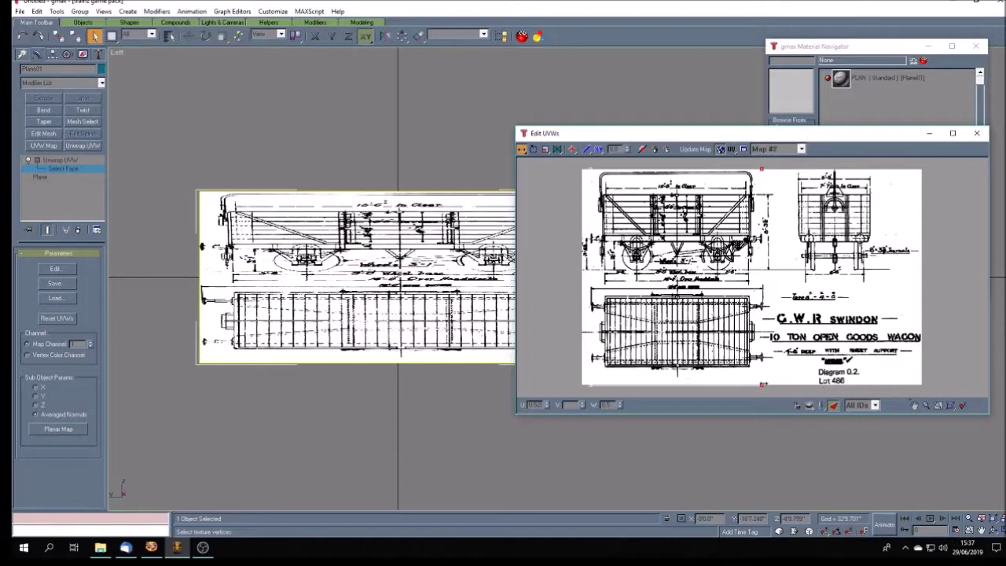
Step: Move the top UV vertices vertically to the top of the side elevation and the bottom ones up to rail level
drag(521, 149, 781, 179)
drag(761, 169, 761, 171)
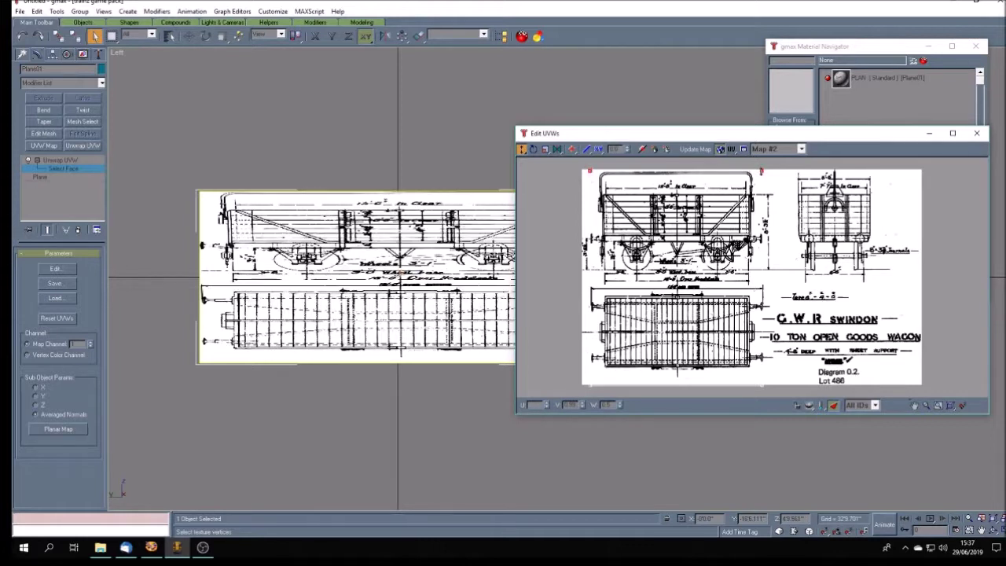
drag(574, 375, 761, 270)
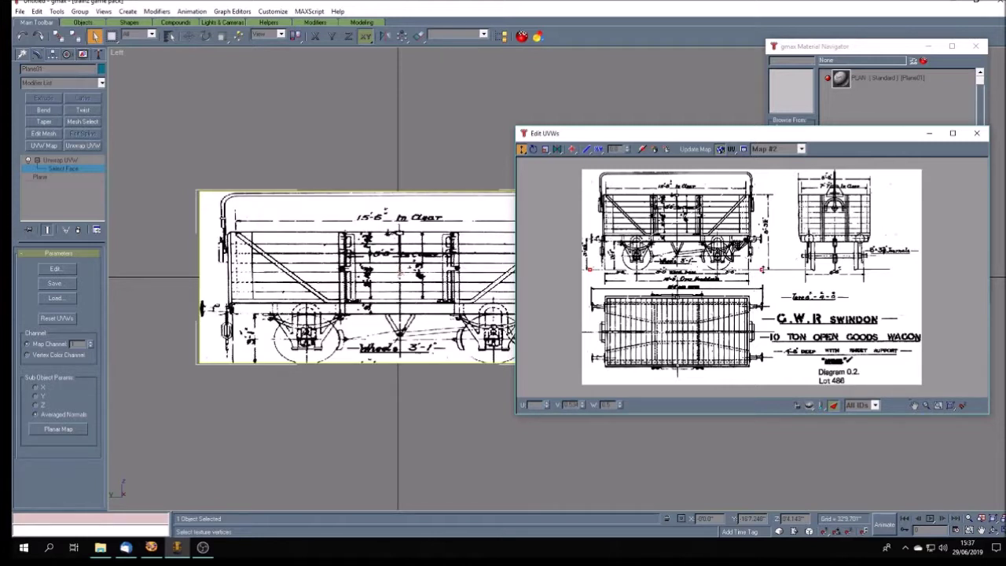
Step: Set the reference plane's width to 15'6"
click(62, 181)
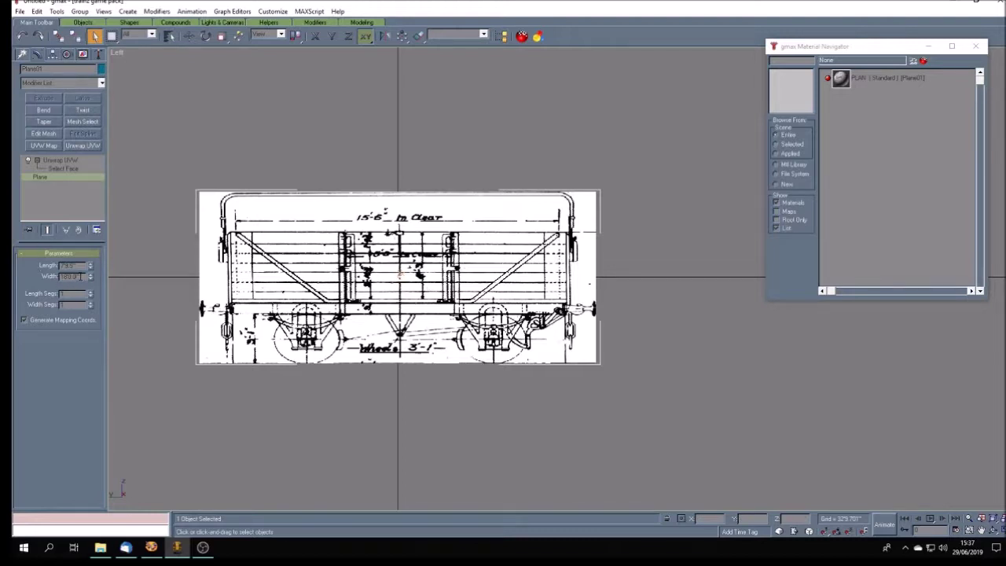
double_click(79, 277)
key(BackSpace)
text(155)
key(Return)
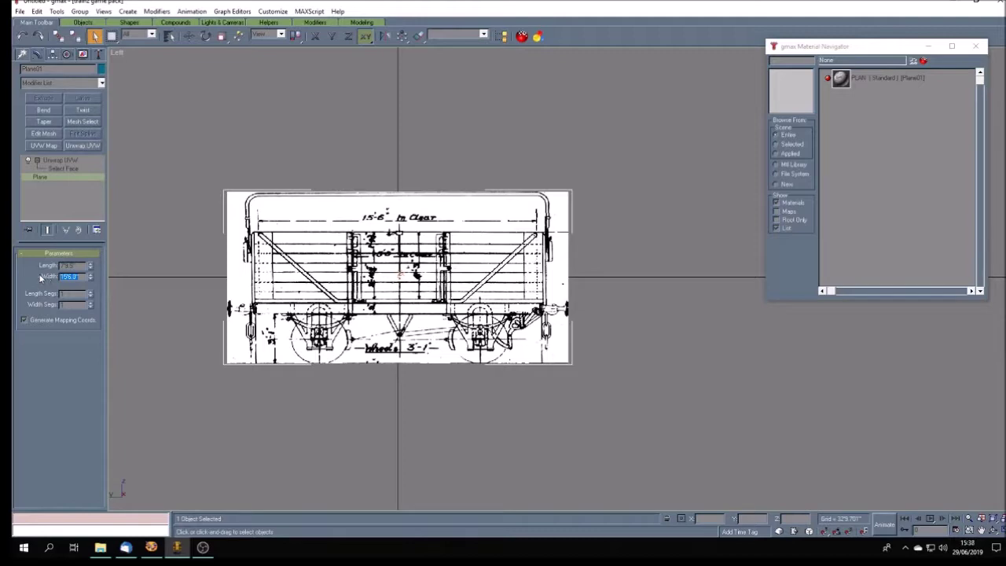
Step: Try moving the right-hand UV vertices horizontally in to the end of the wagon body, and return them to the outer buffer end
click(71, 169)
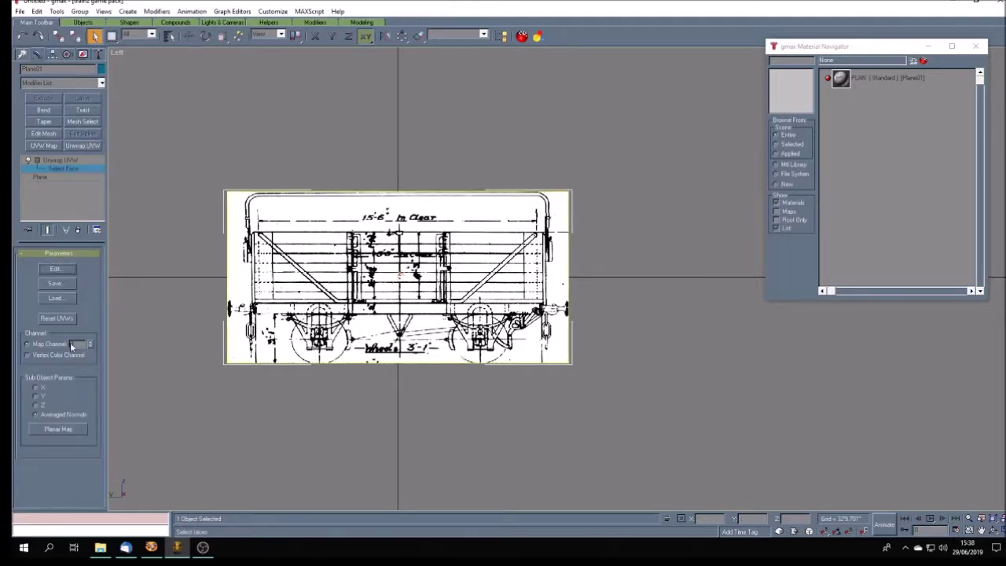
click(55, 269)
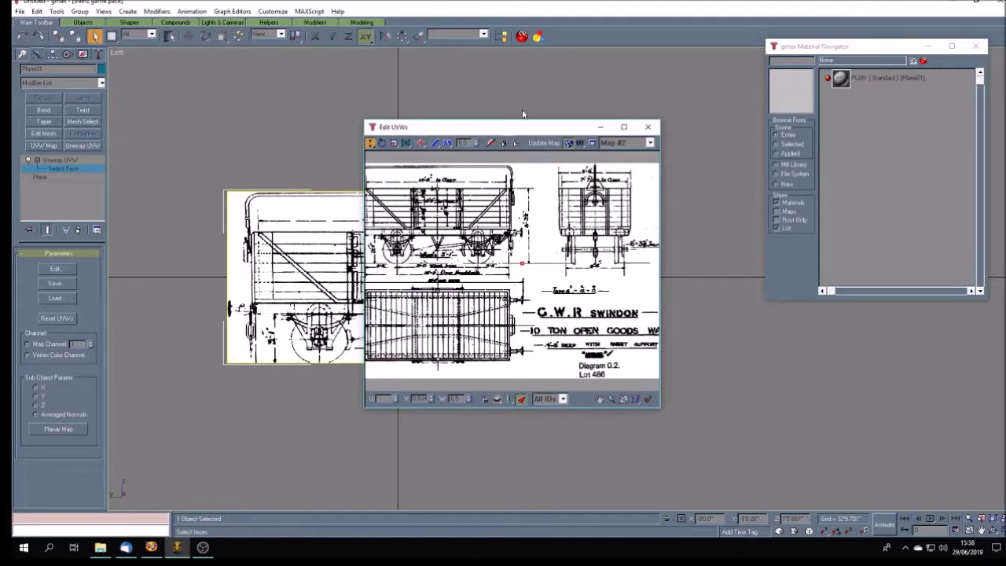
drag(515, 128, 715, 156)
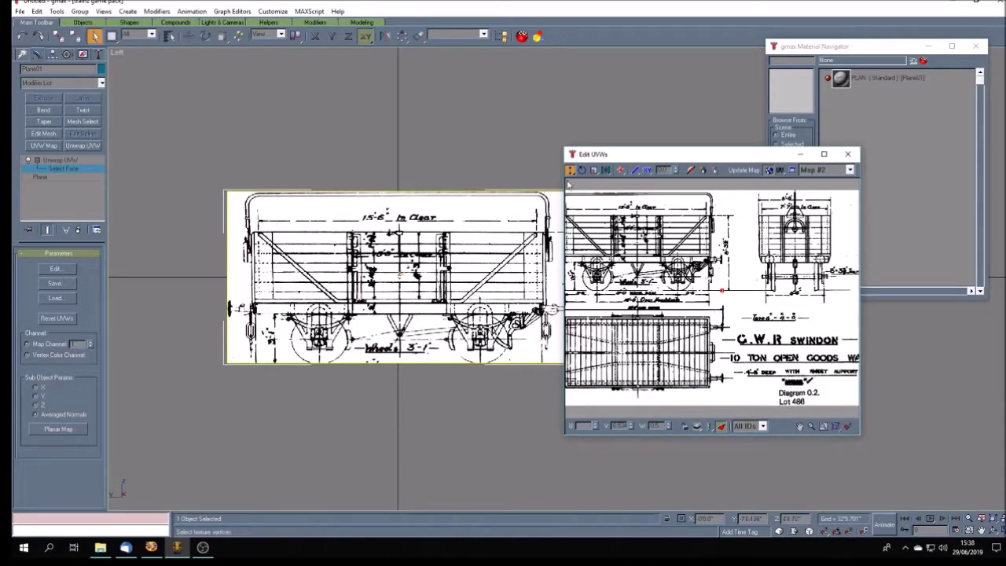
drag(570, 171, 572, 189)
drag(712, 182, 727, 301)
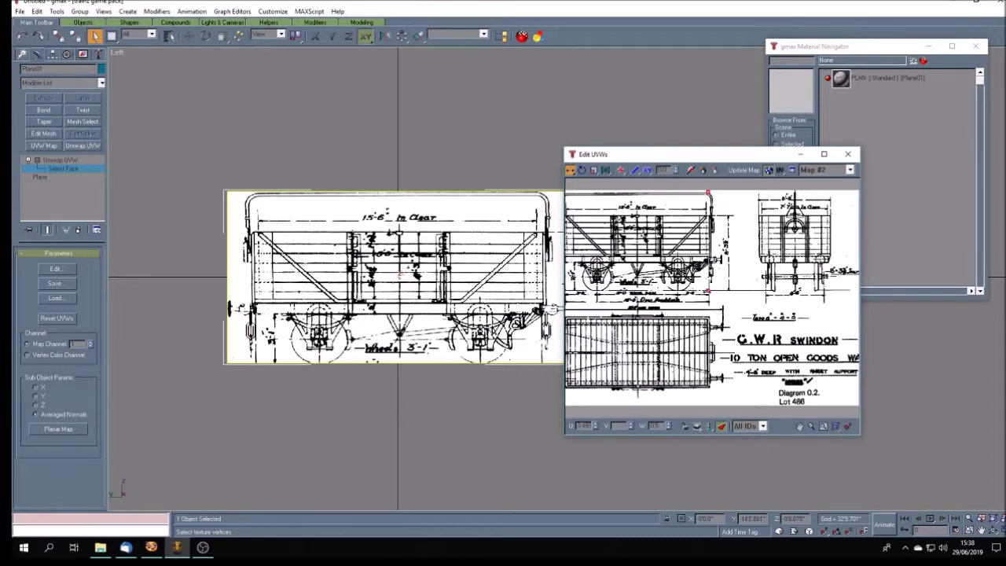
drag(722, 244, 707, 244)
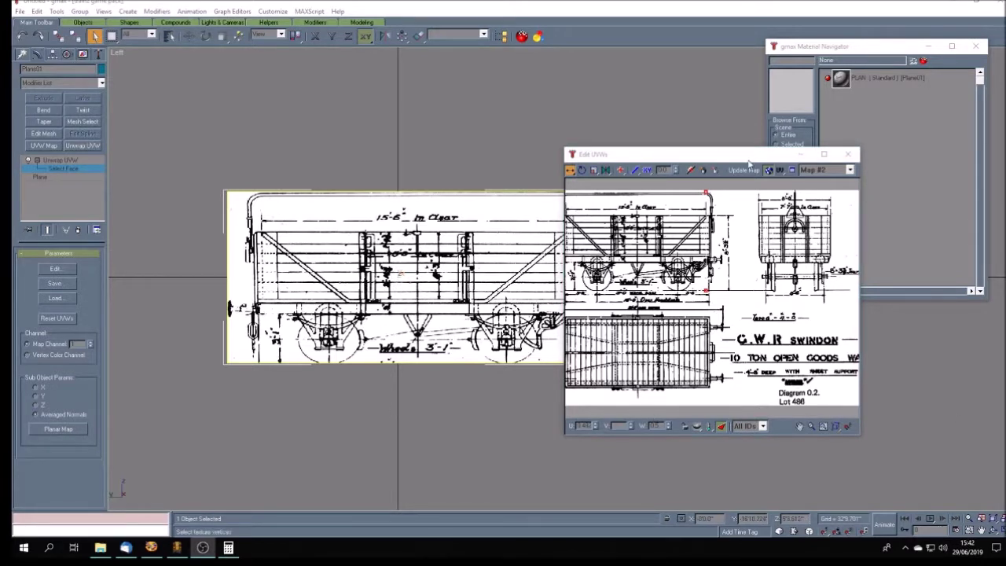
drag(743, 159, 789, 140)
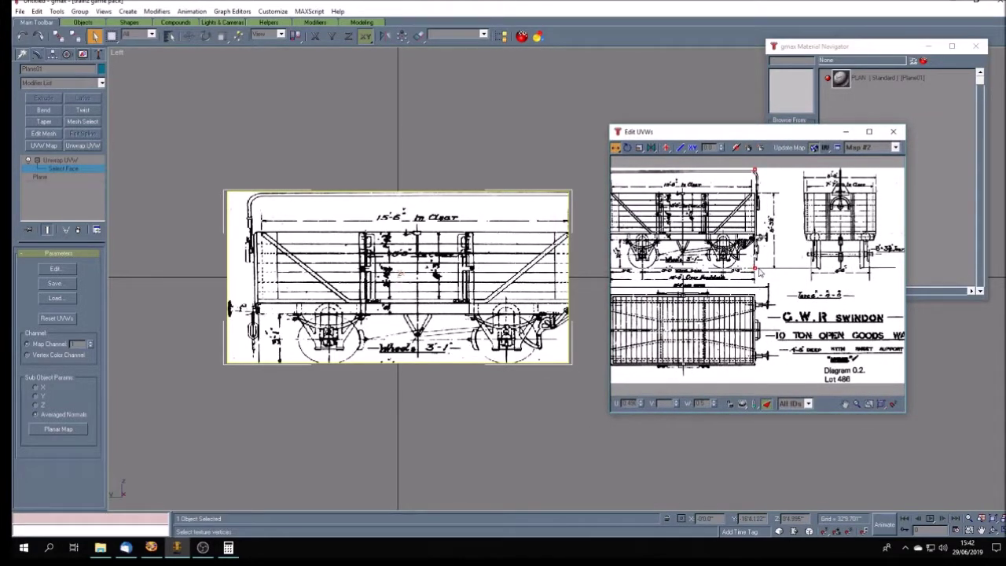
mouse_move(757, 273)
mouse_down()
mouse_move(777, 271)
mouse_move(769, 268)
mouse_up()
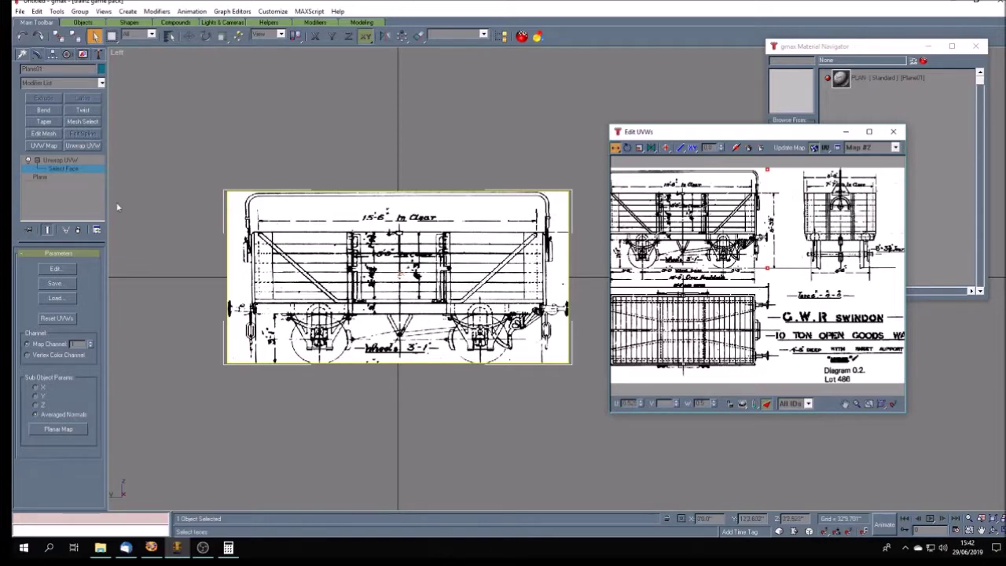
Step: Set the reference plane's width to 18'0" and its length to 11'3"
click(71, 177)
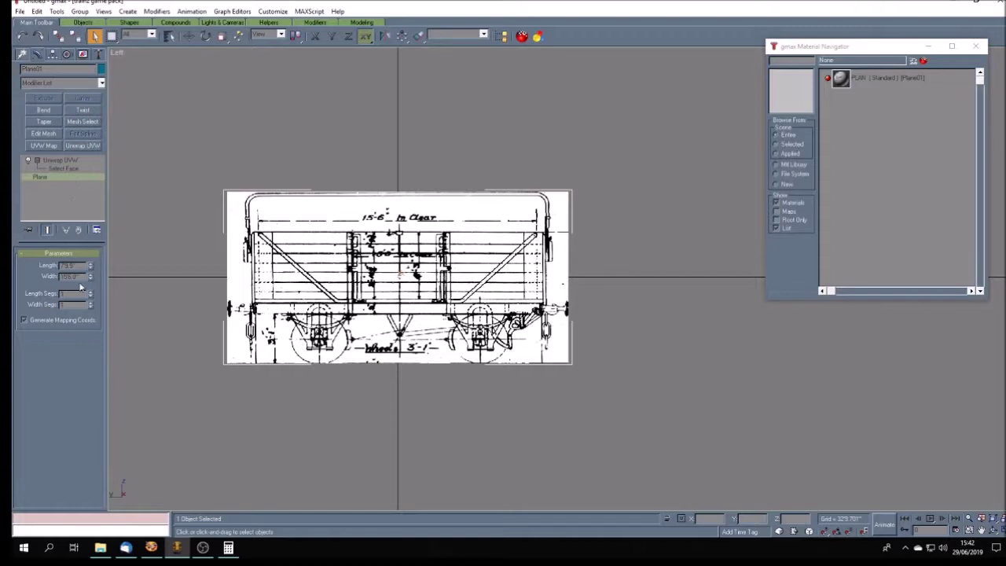
drag(82, 277, 21, 272)
key(ctrl+c)
text(180)
key(Return)
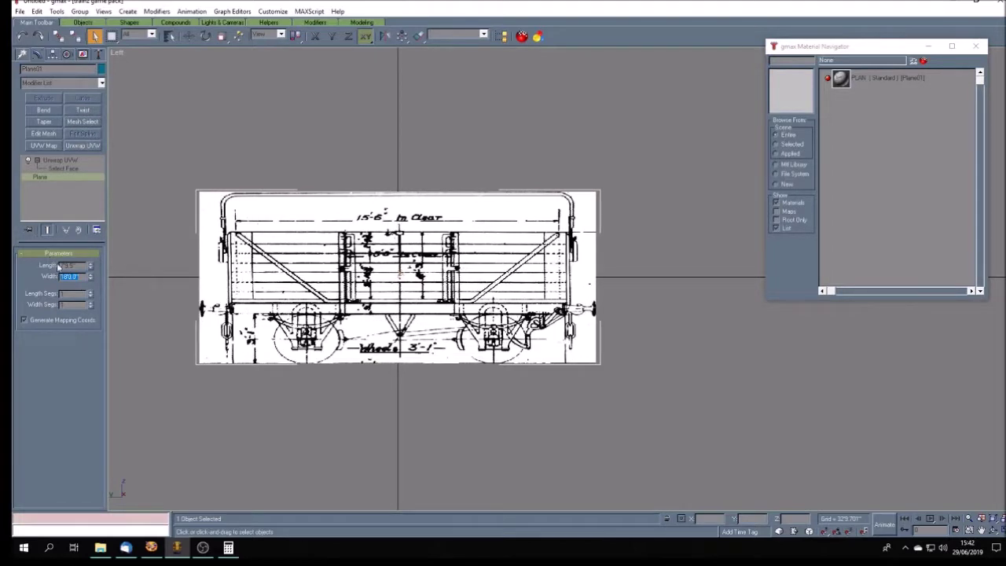
drag(82, 266, 34, 266)
text(77)
key(Return)
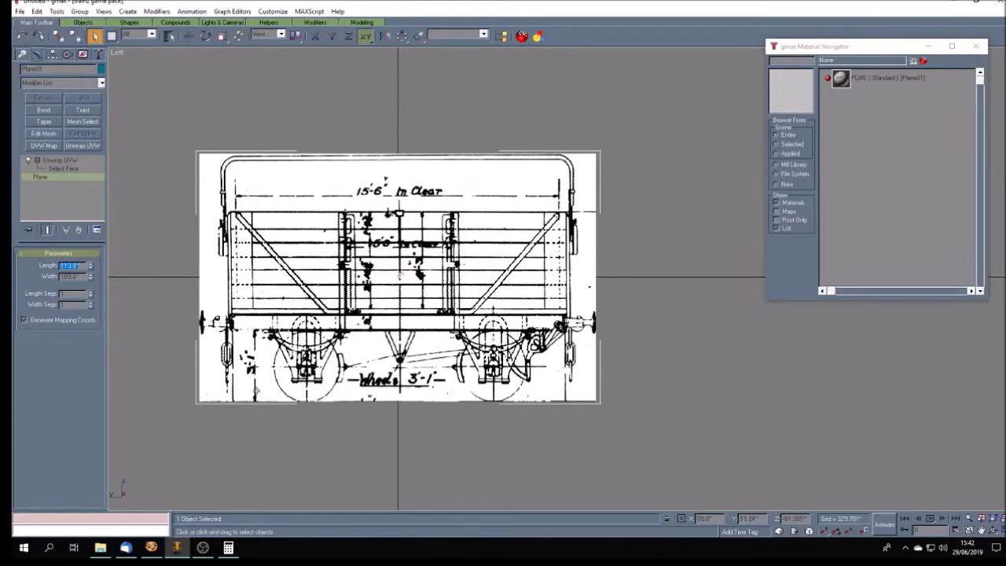
Step: Create a cylinder with a radius of 1'6.5" and move it over the right-hand wheel of the side elevation
click(187, 340)
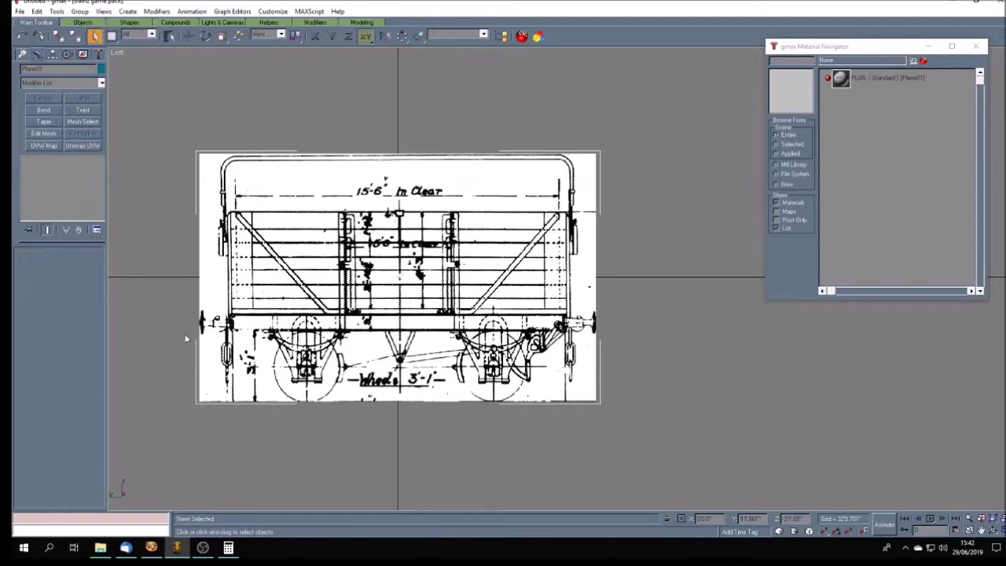
click(22, 55)
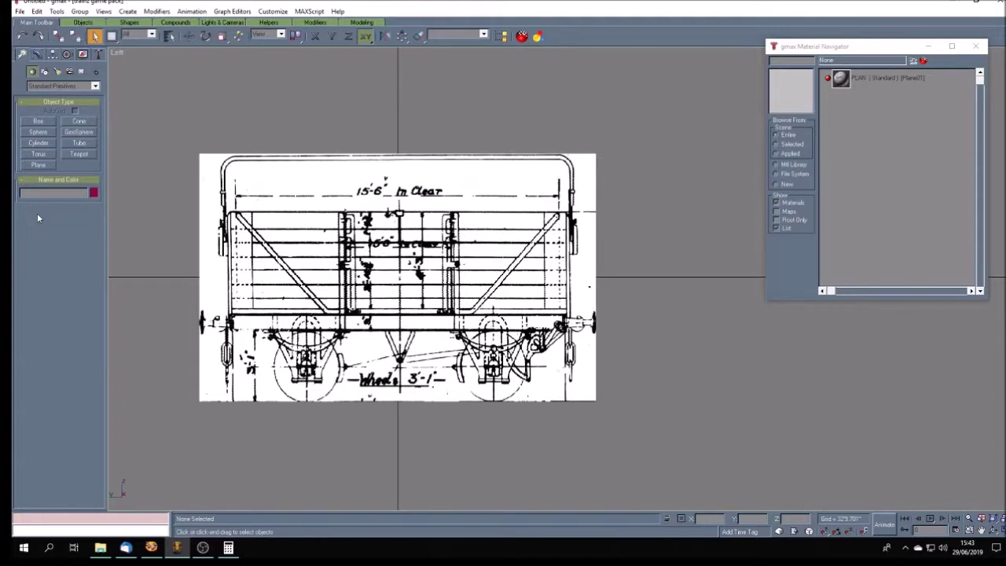
click(39, 143)
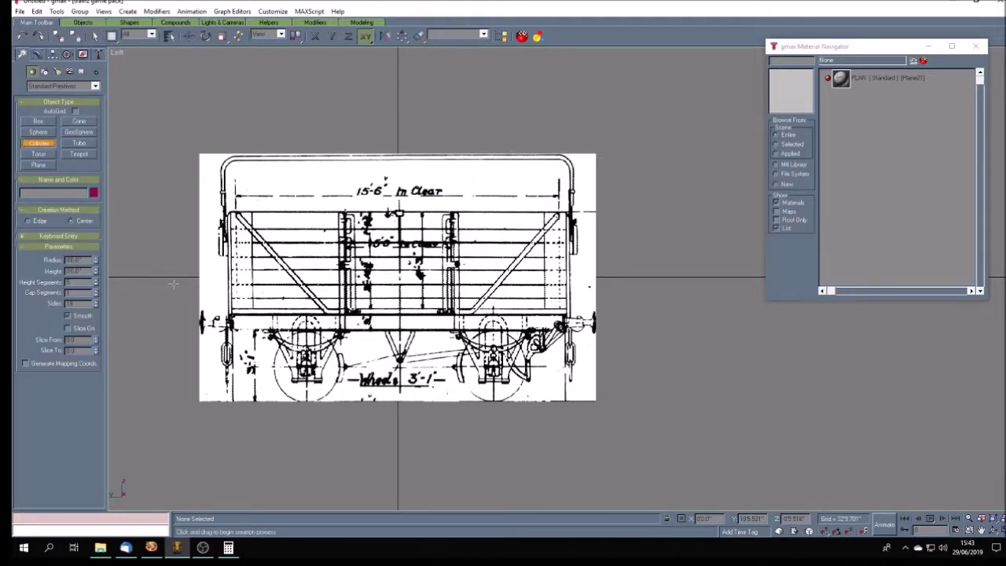
drag(644, 300, 688, 362)
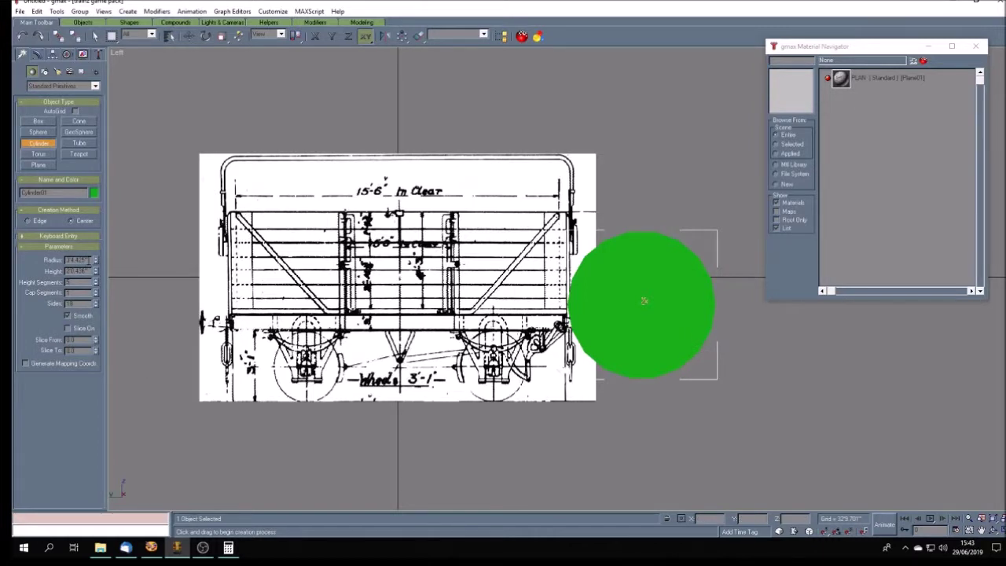
drag(88, 260, 39, 259)
text(1'6)
key(Return)
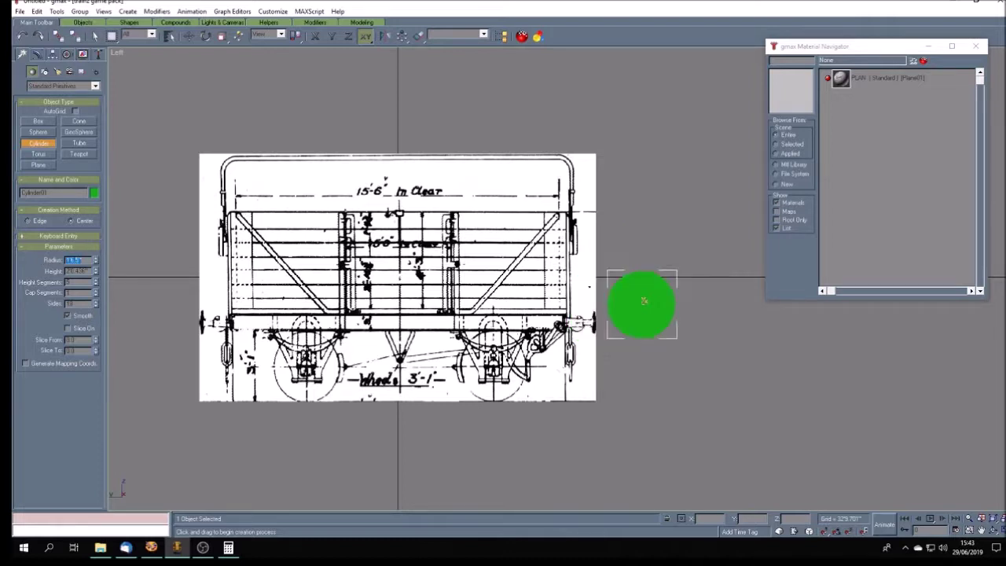
click(188, 36)
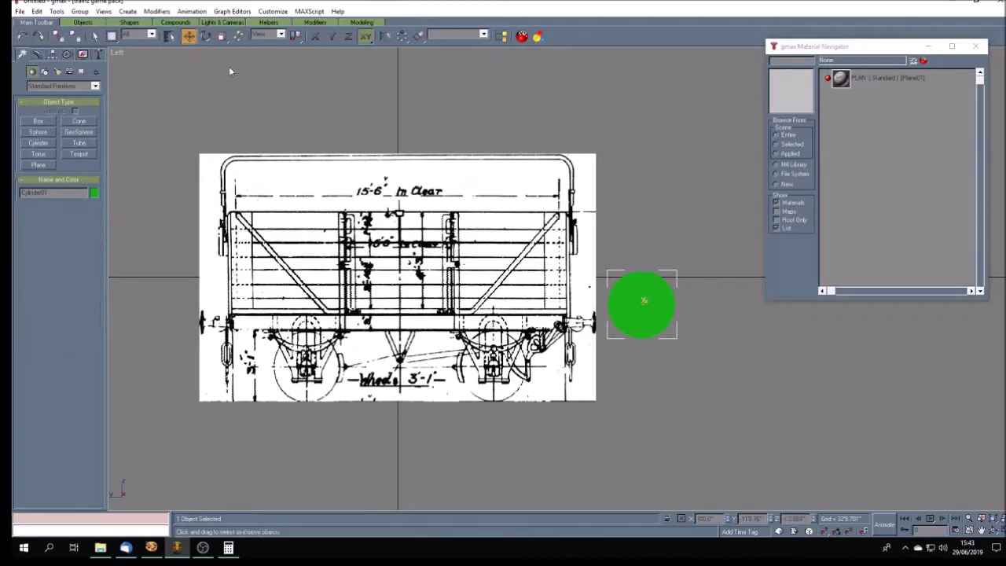
mouse_move(645, 302)
mouse_down()
mouse_move(519, 367)
mouse_move(494, 373)
mouse_move(495, 363)
mouse_up()
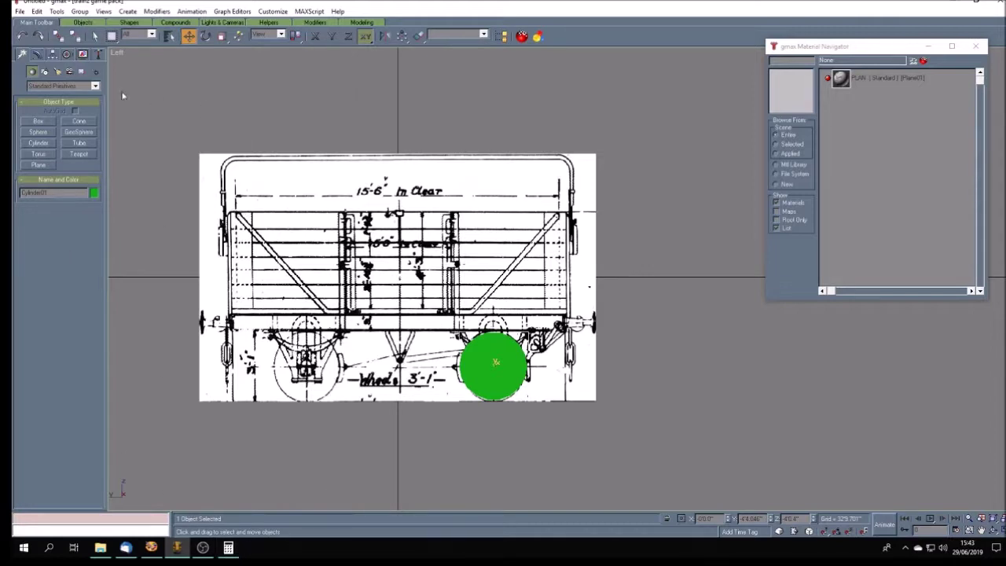
Step: Select the reference plane and open its UV editor at the Select Face level of Unwrap UVW
click(267, 184)
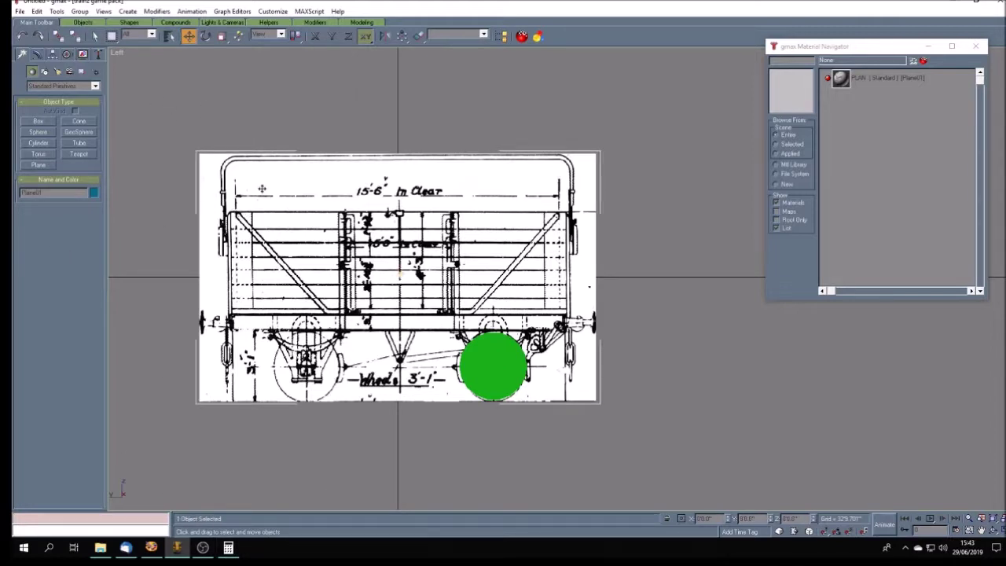
click(38, 54)
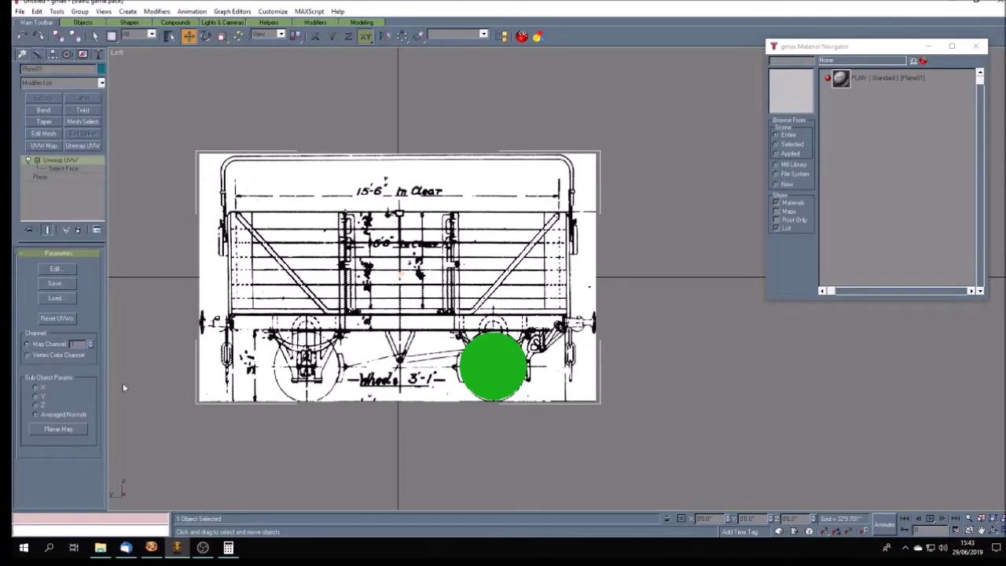
click(63, 178)
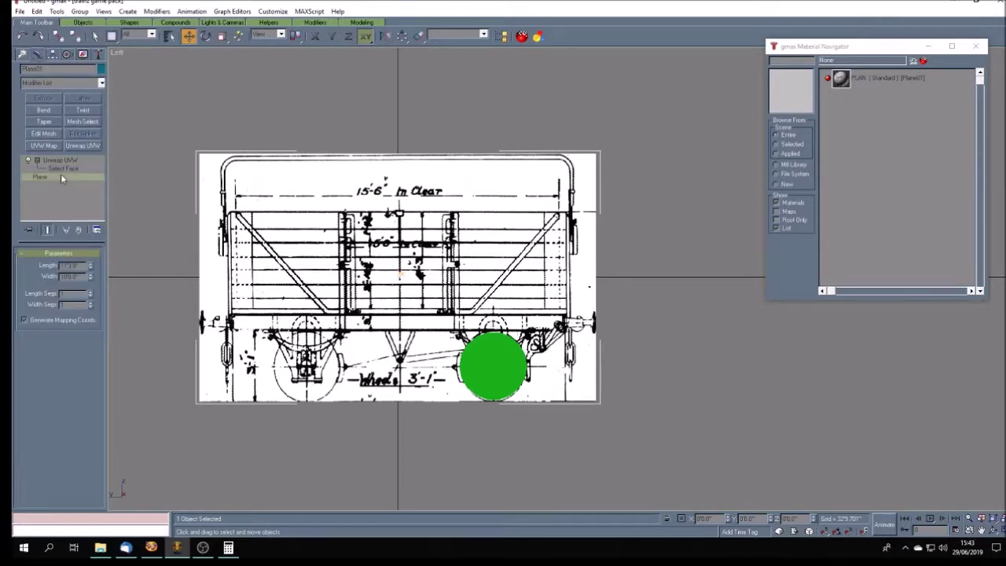
click(63, 168)
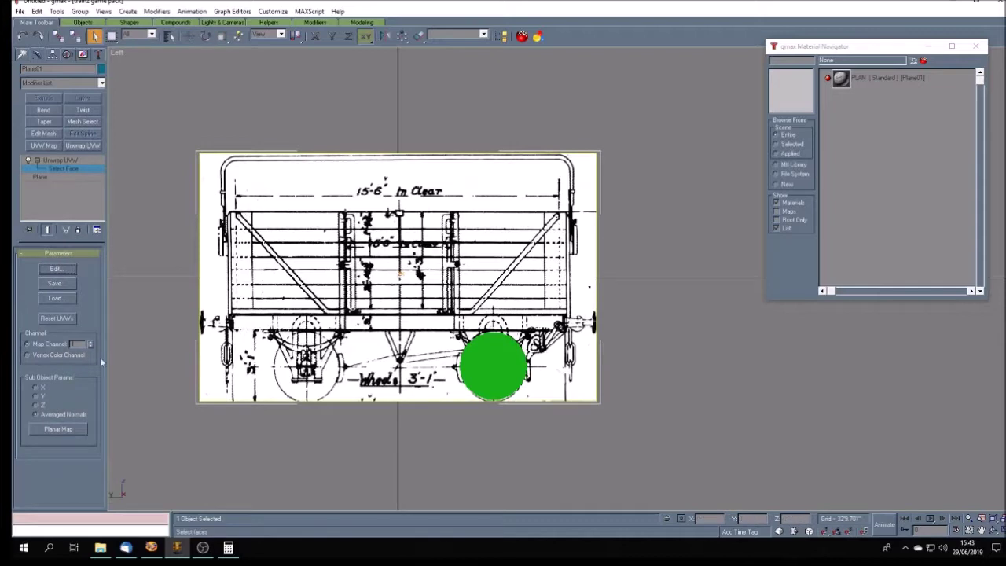
click(56, 269)
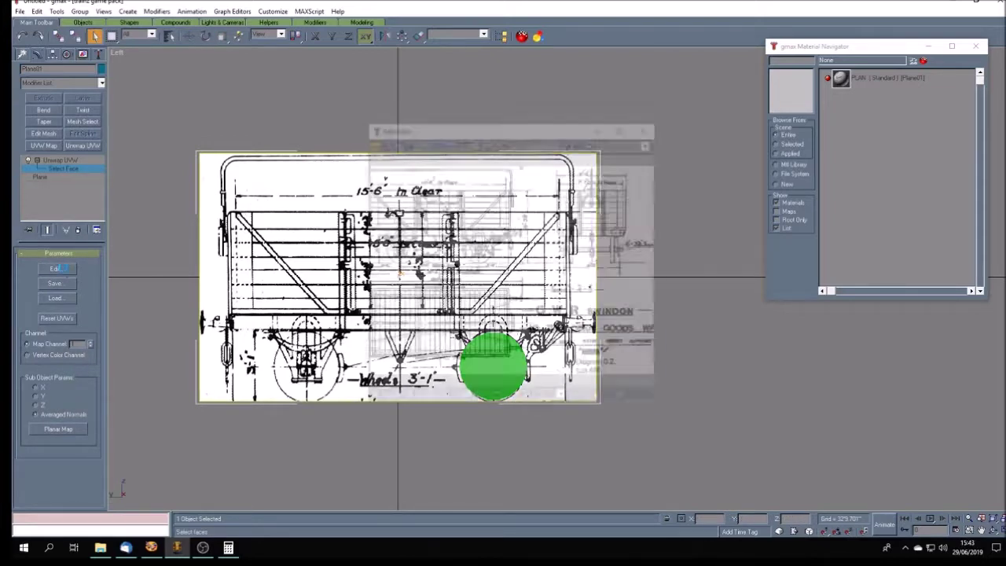
Step: Enlarge and reposition the Edit UVWs window so the side elevation fills it at a closer zoom
click(599, 399)
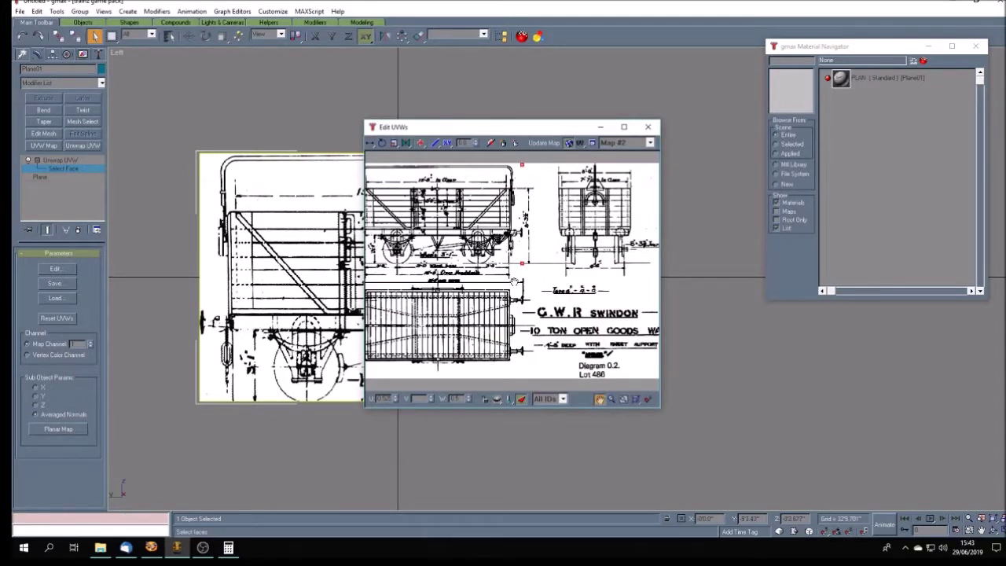
drag(514, 282, 584, 323)
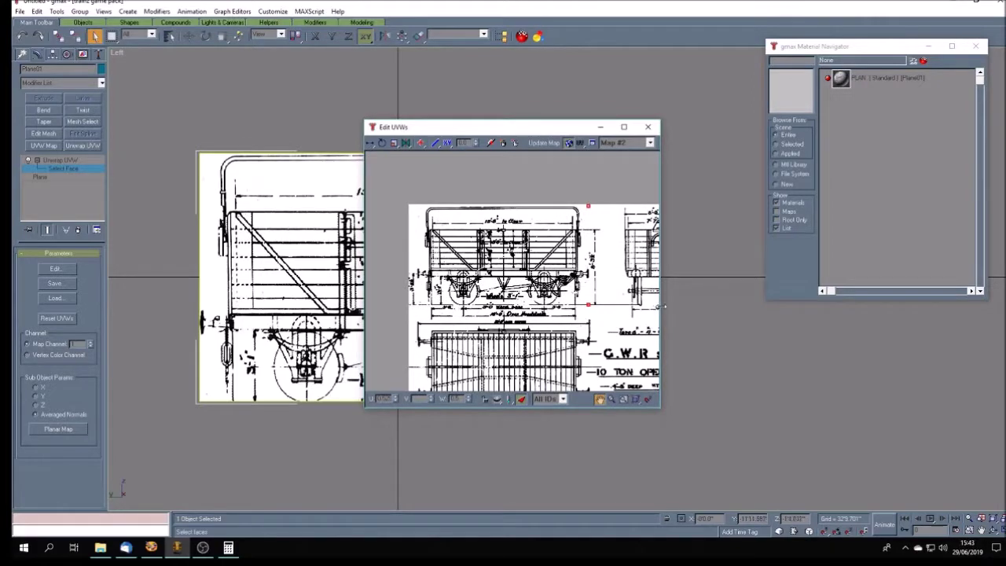
drag(661, 307, 965, 314)
drag(940, 409, 958, 541)
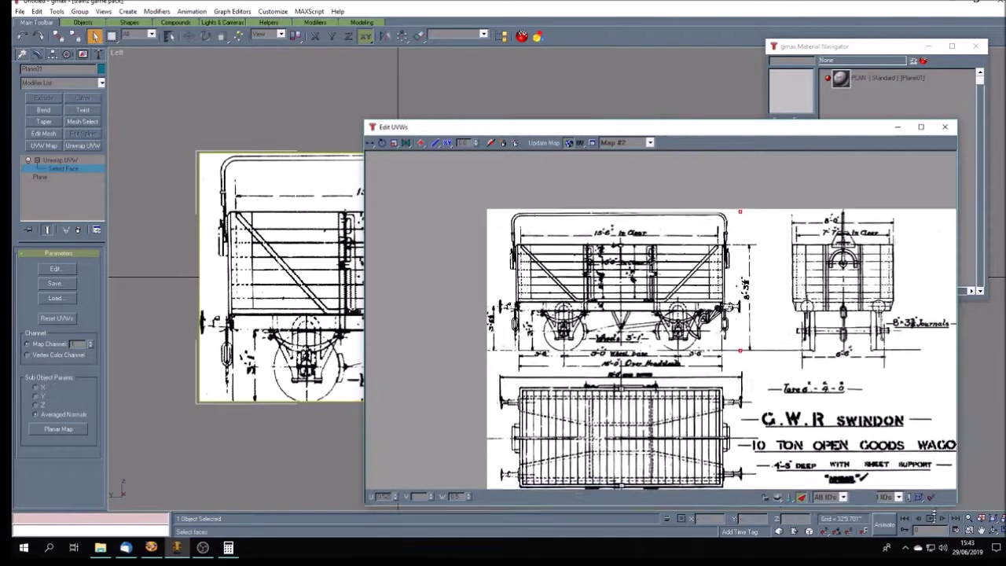
drag(708, 135, 673, 69)
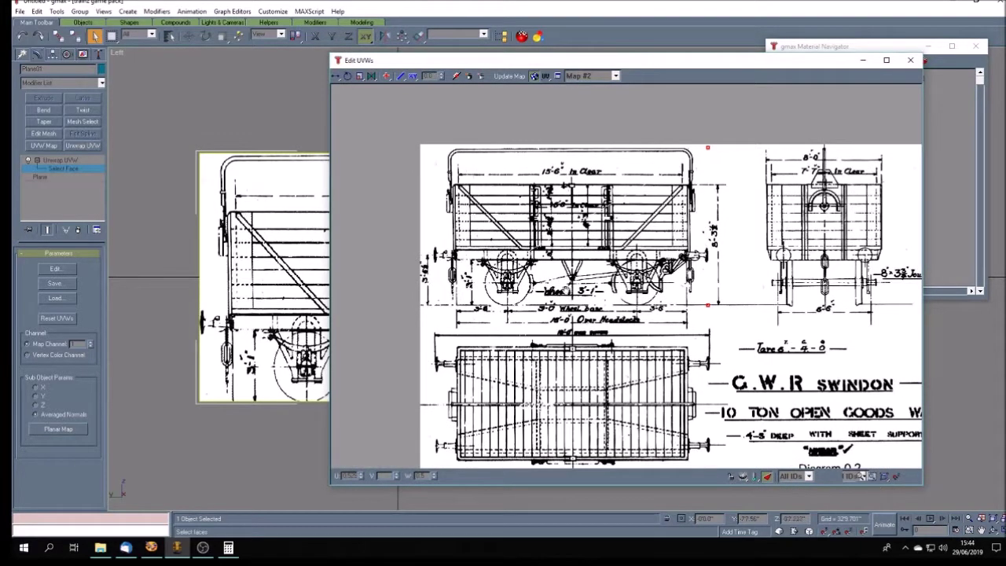
middle_drag(566, 291, 644, 324)
scroll(644, 324, up, 2)
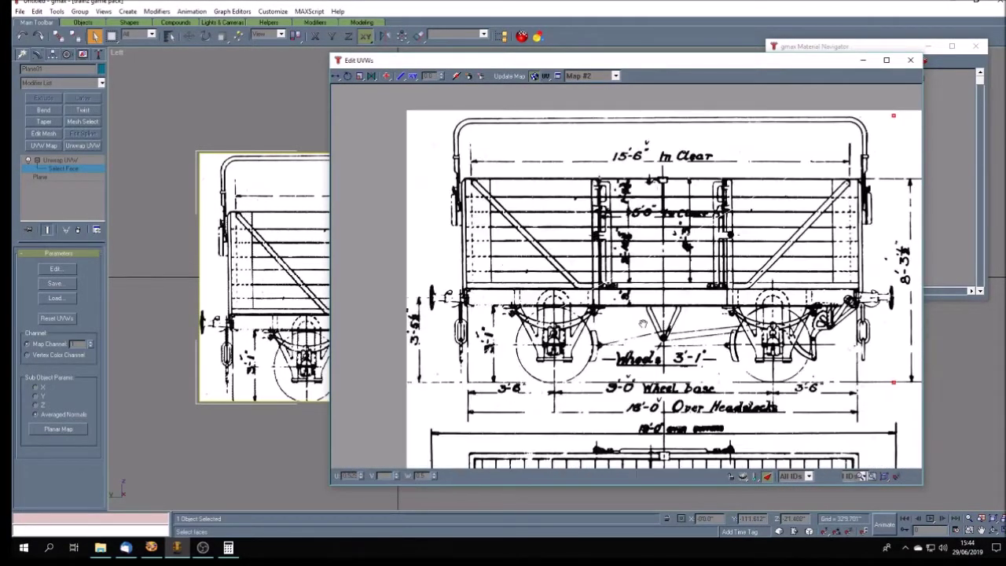
scroll(647, 308, up, 1)
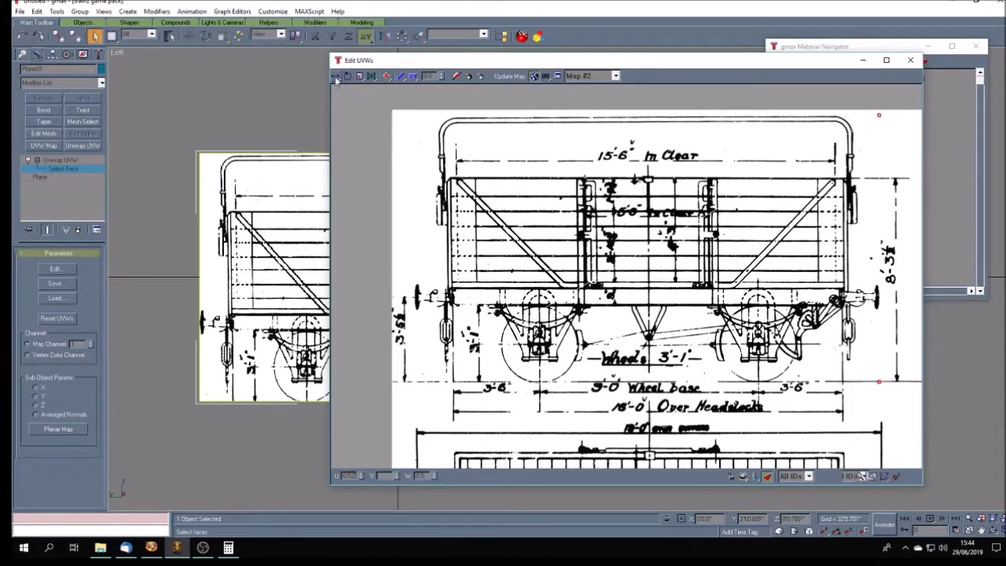
Step: Fine-tune the top and bottom UV vertices vertically against the side elevation's top edge and rail level, and close the UV editor
drag(336, 77, 338, 110)
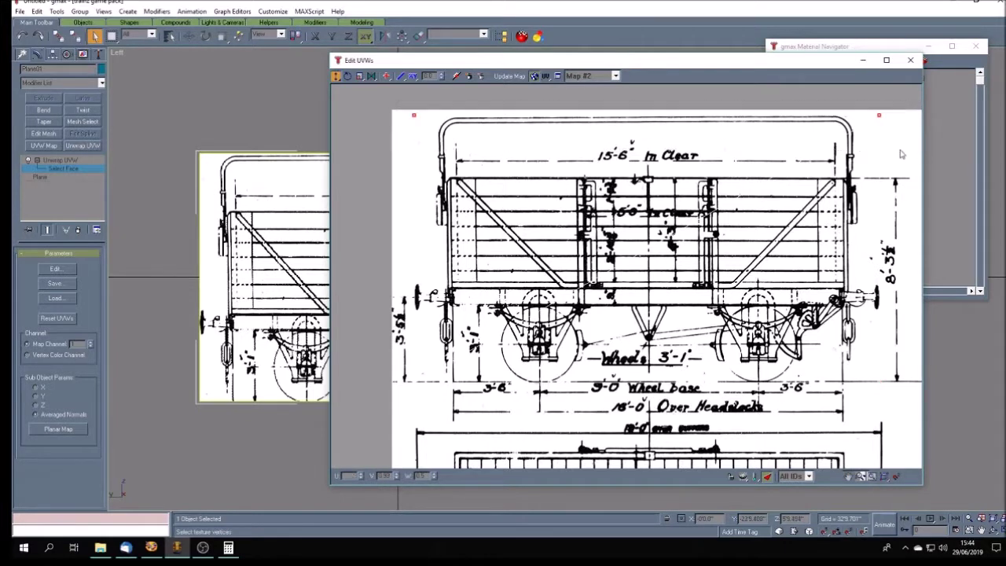
click(880, 115)
drag(880, 114, 880, 115)
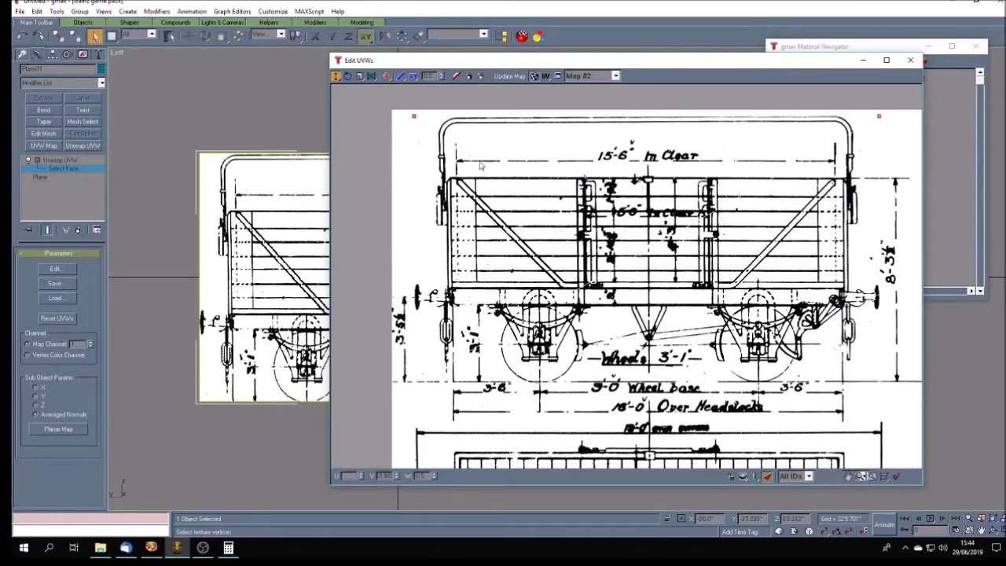
drag(383, 351, 879, 382)
mouse_move(383, 62)
mouse_down()
mouse_move(663, 128)
mouse_move(297, 52)
mouse_move(717, 115)
mouse_move(346, 62)
mouse_move(340, 71)
mouse_up()
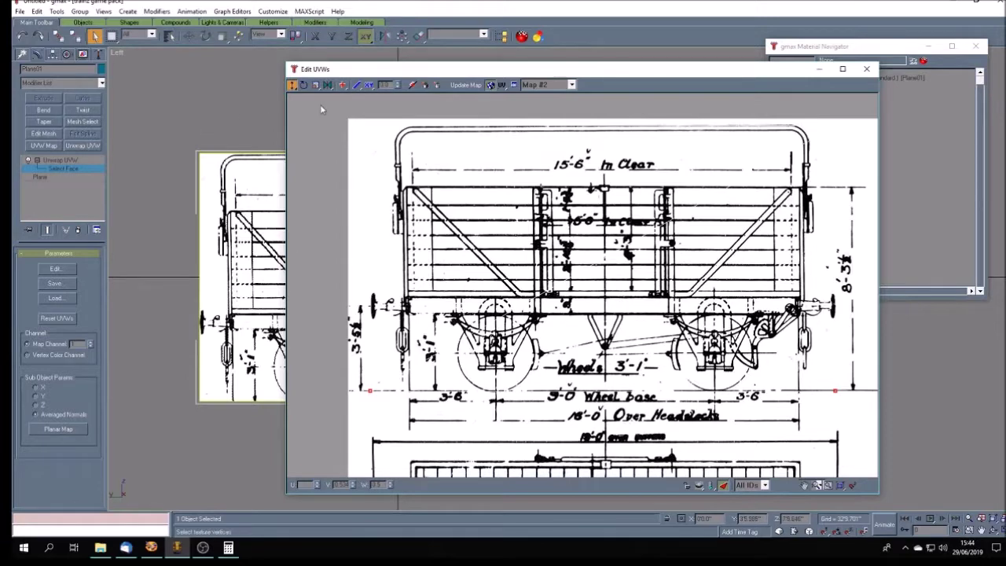
drag(347, 71, 330, 58)
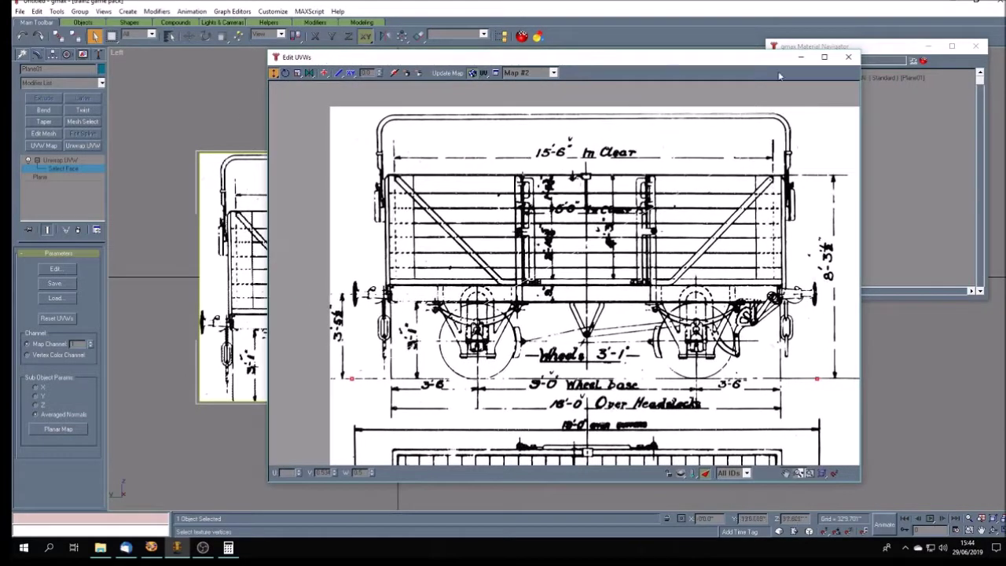
click(848, 57)
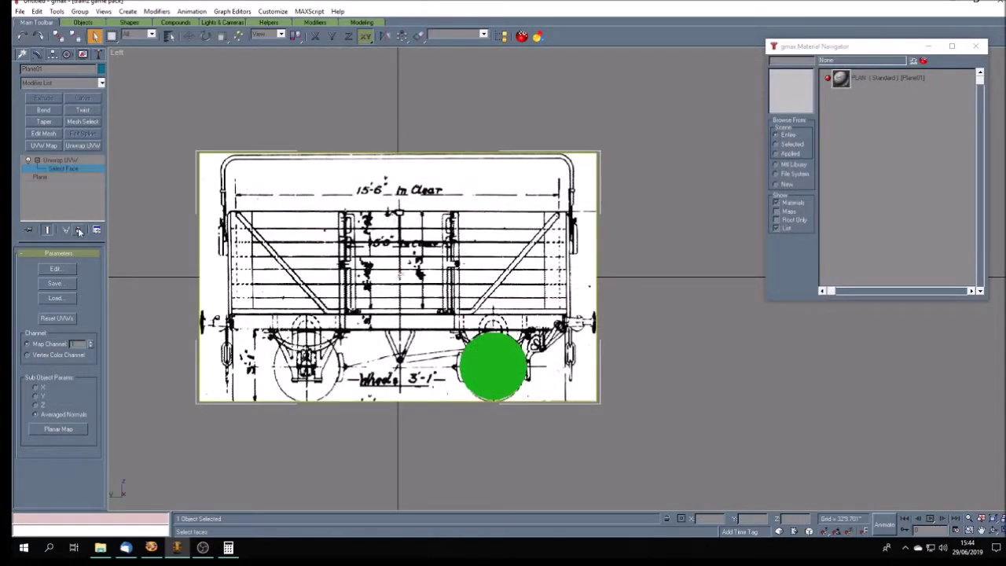
Step: Leave the Select Face level and clone the side elevation plane horizontally along the X axis, constraining the move to X
click(55, 171)
click(172, 212)
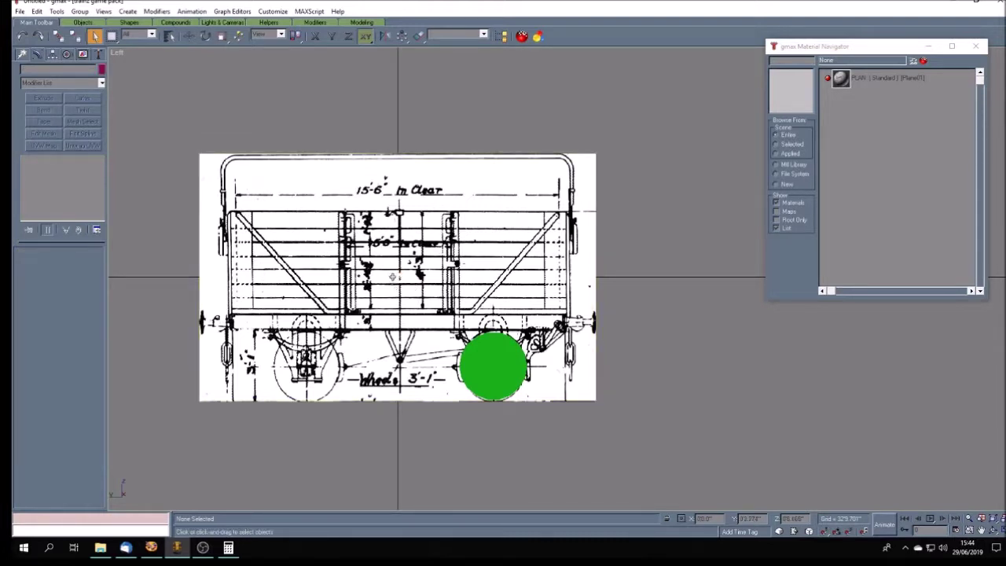
click(387, 272)
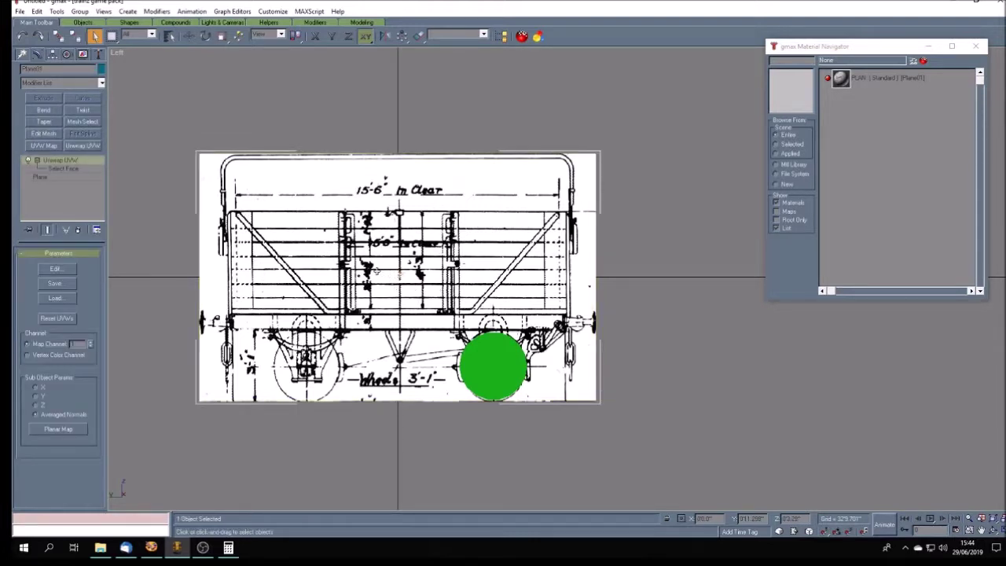
click(189, 37)
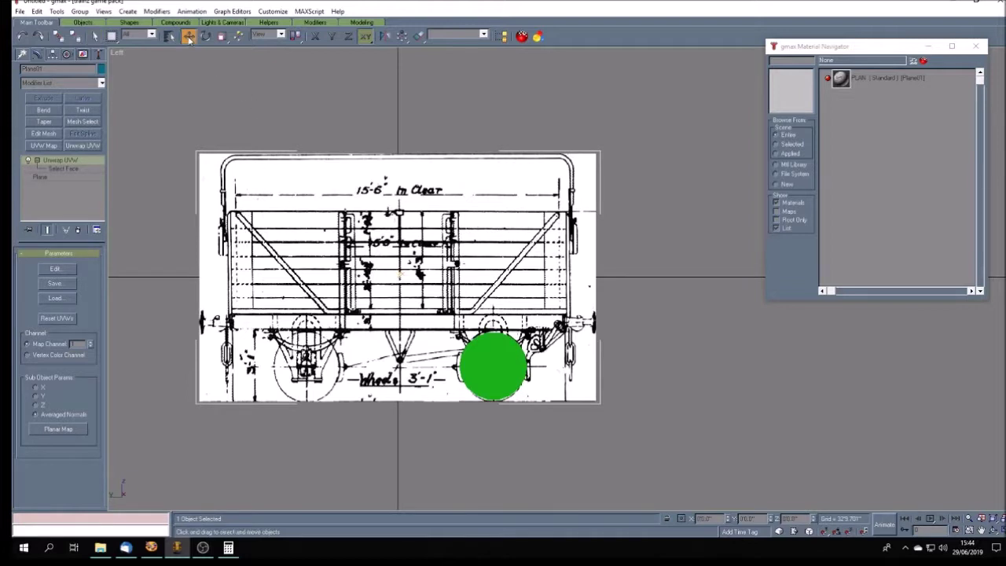
key(F3)
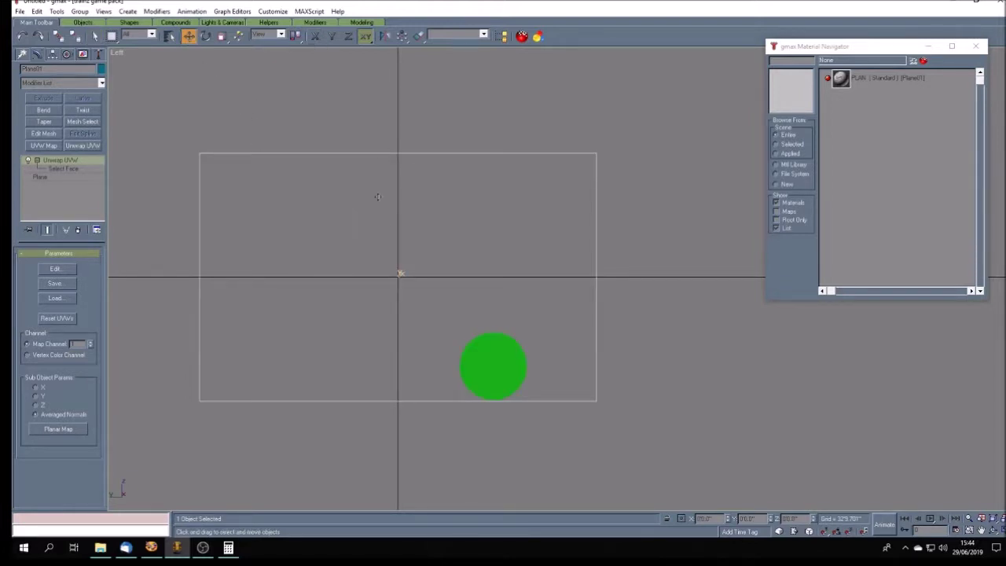
key(F3)
click(681, 336)
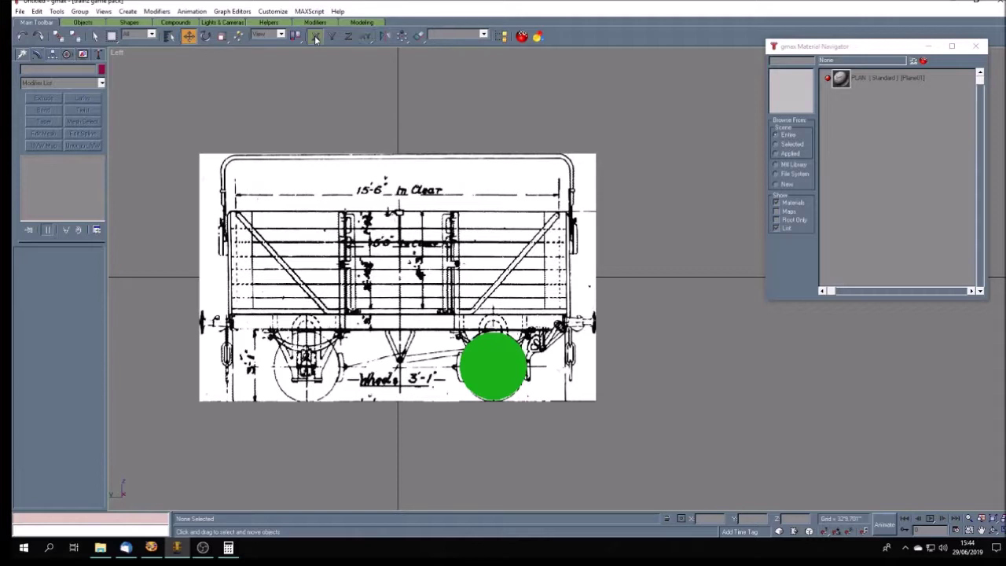
click(415, 279)
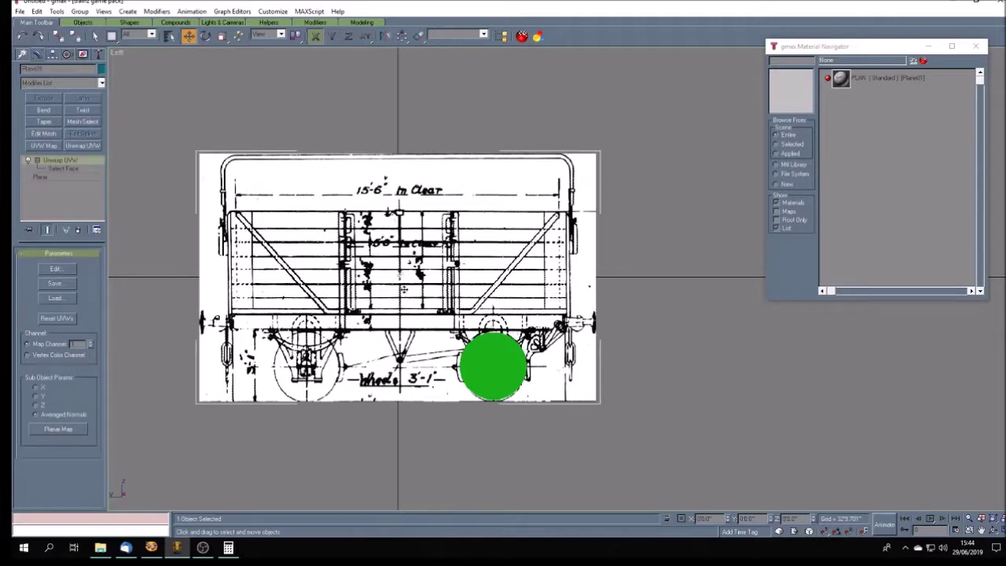
shift+drag(494, 366, 697, 365)
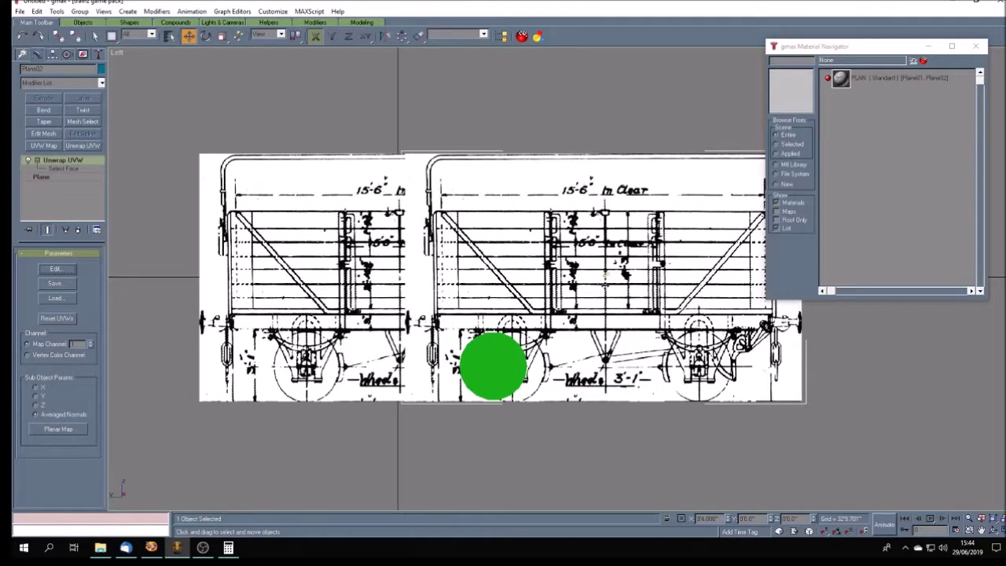
click(476, 313)
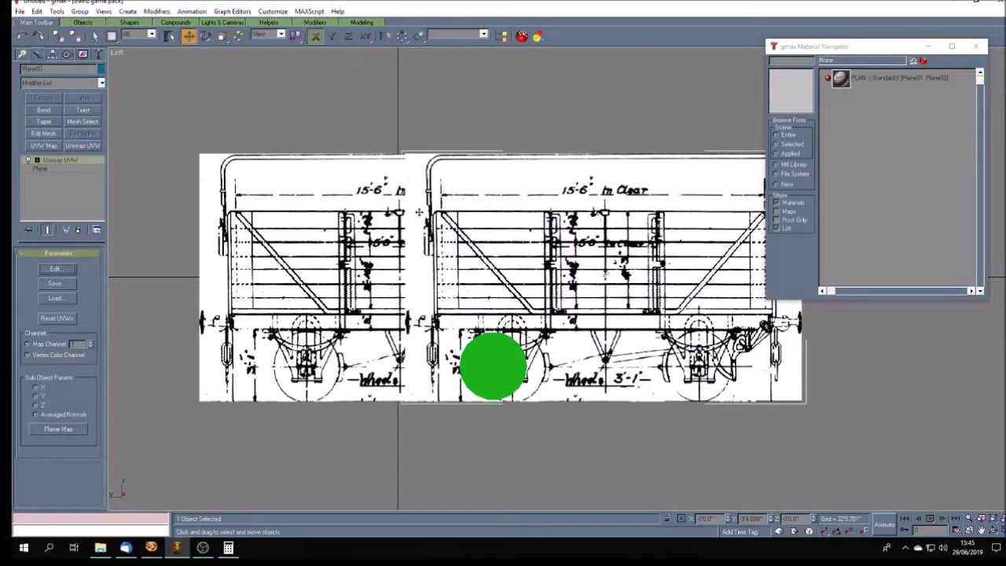
Step: Move the cloned plane horizontally until it sits clear beside the original, with its base Plane parameters shown
click(68, 170)
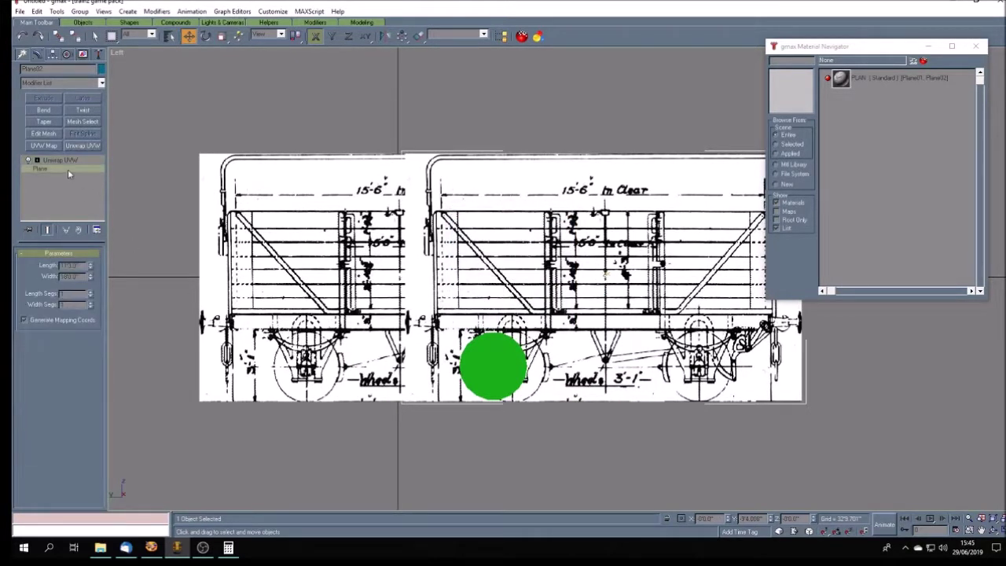
click(981, 531)
mouse_move(713, 353)
mouse_down()
mouse_move(625, 355)
mouse_move(616, 333)
mouse_up()
drag(495, 301, 543, 301)
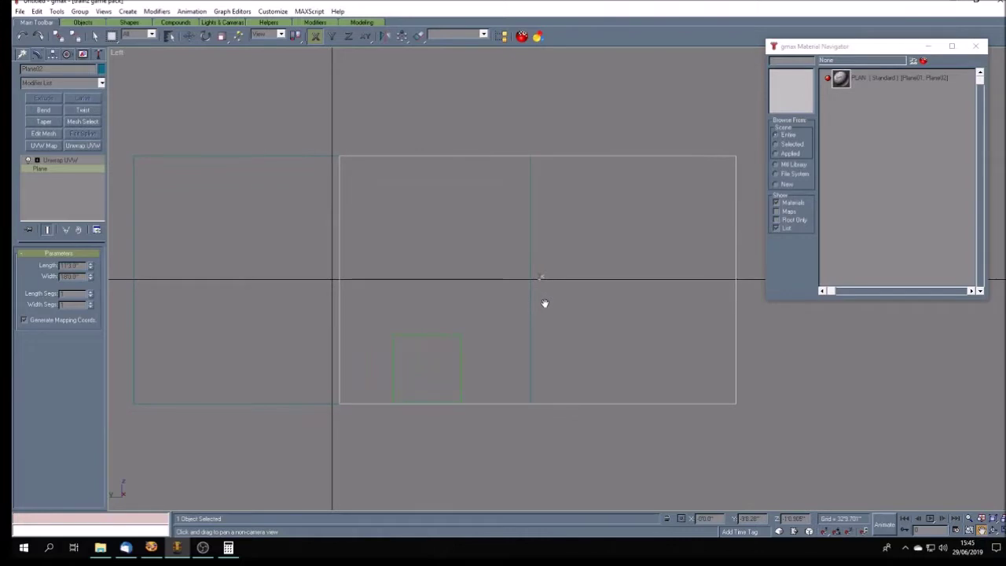
click(189, 36)
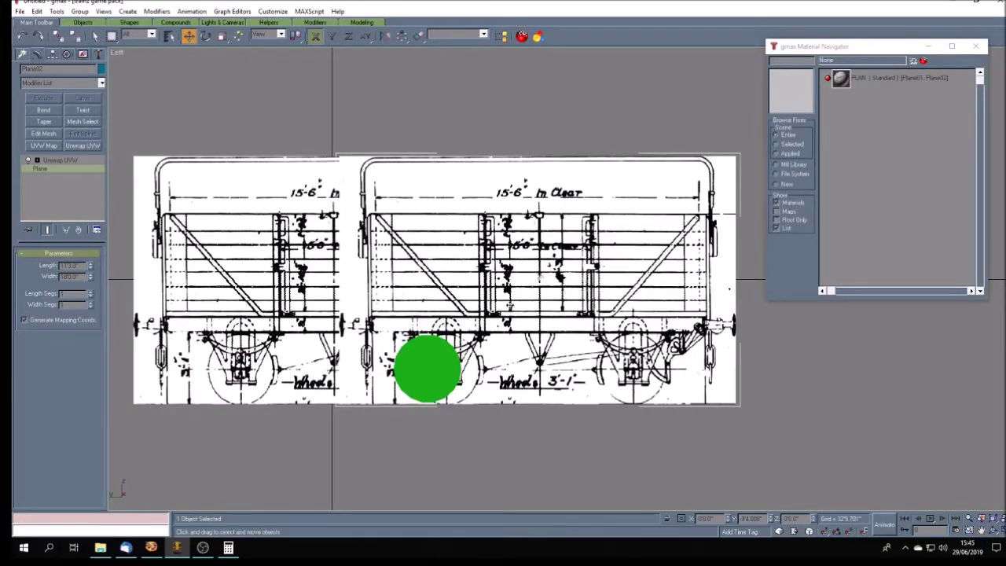
drag(509, 305, 709, 314)
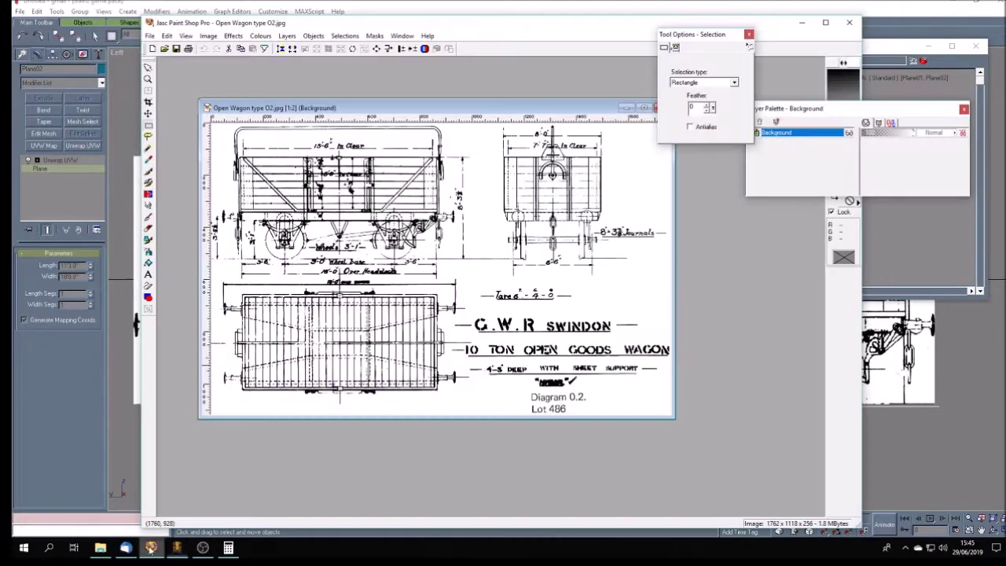
Step: Switch to Paint Shop Pro and examine the rail-to-body-top height dimension on the Open Wagon type O2 drawing
click(151, 547)
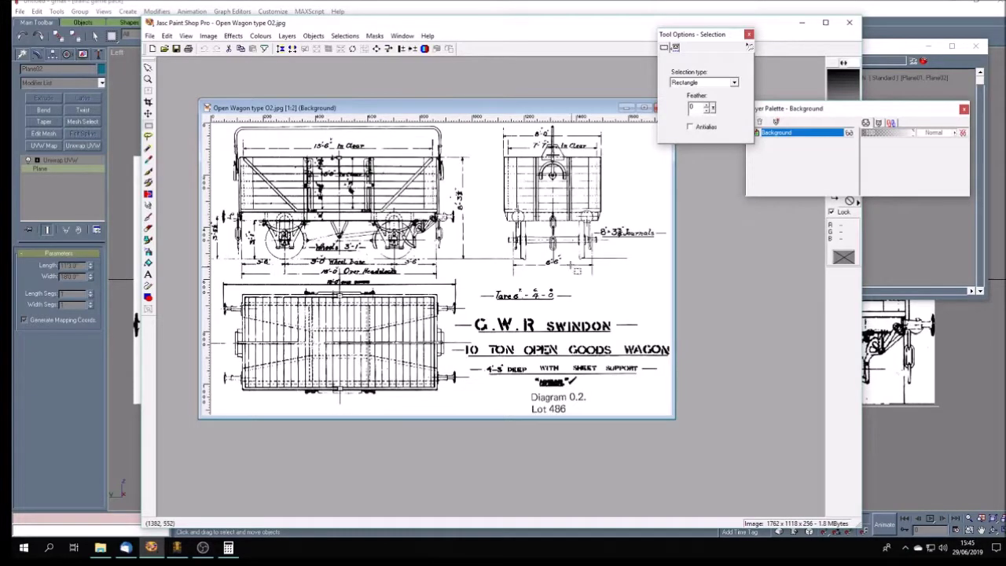
scroll(468, 198, up, 2)
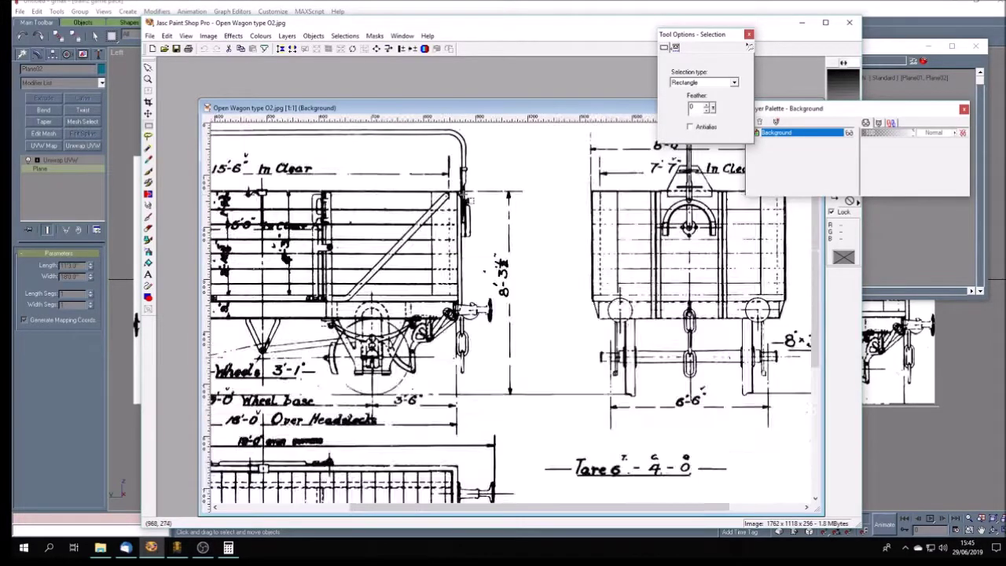
scroll(519, 294, down, 2)
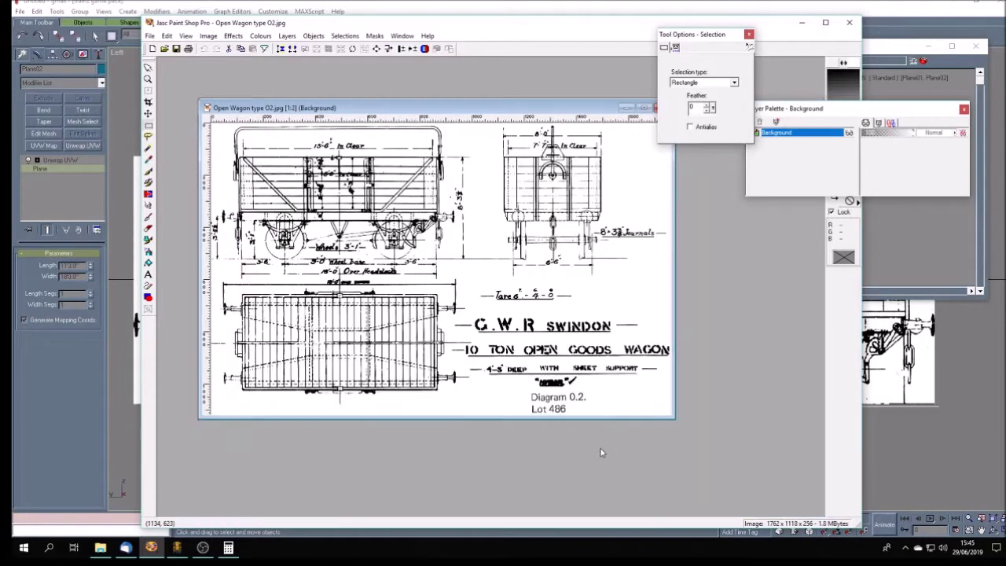
scroll(495, 281, up, 1)
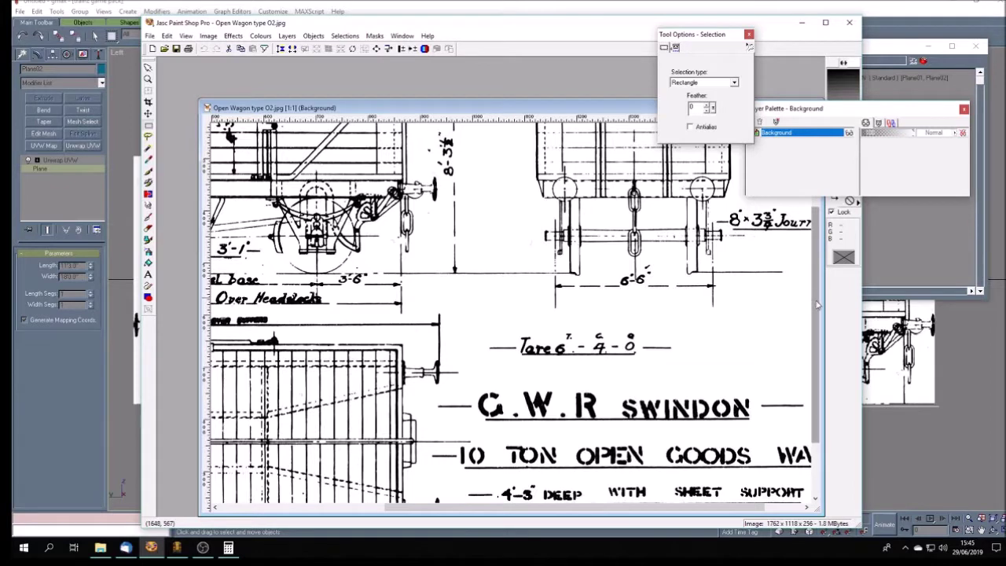
drag(817, 305, 816, 248)
click(914, 15)
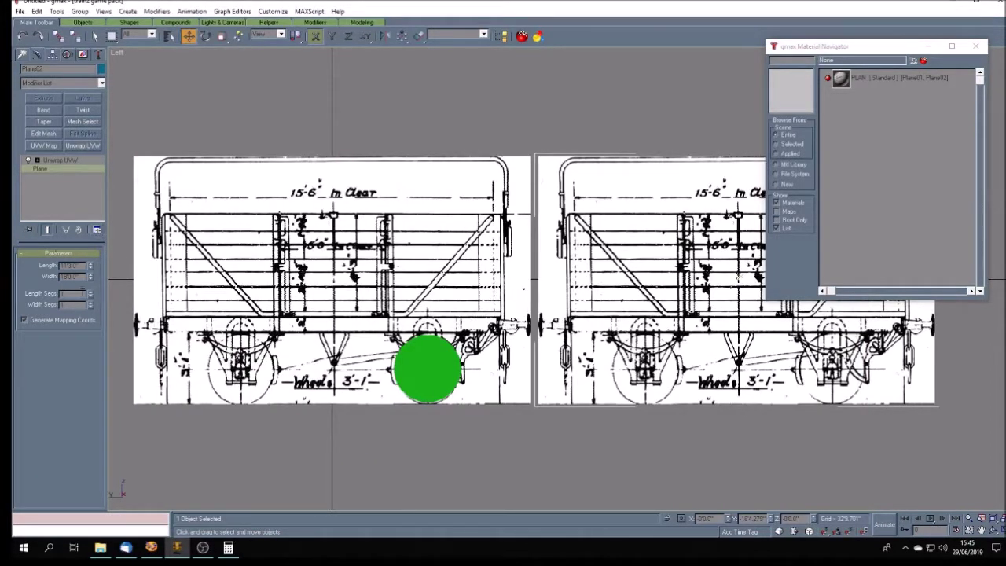
Step: Set the cloned plane's length to 8'3.5"
double_click(85, 265)
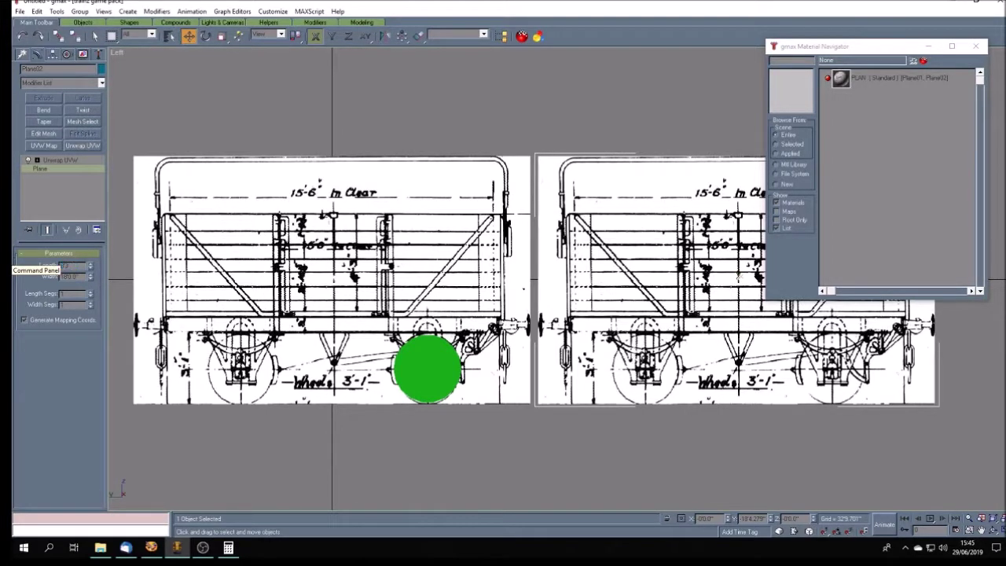
text(8'3.5)
key(Return)
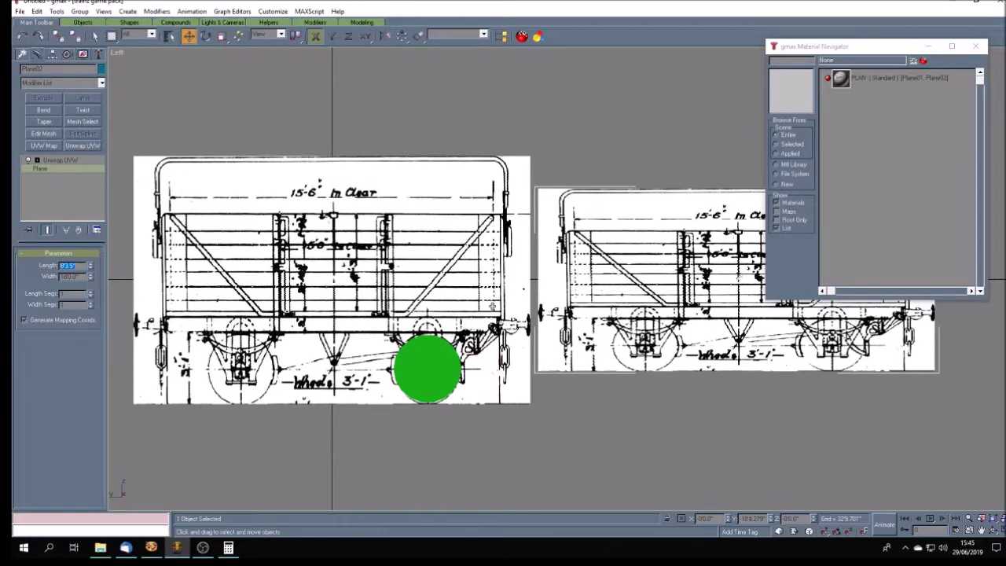
Step: Open the UV editor for the cloned plane at the Select Face level of Unwrap UVW, showing the whole side elevation
click(66, 160)
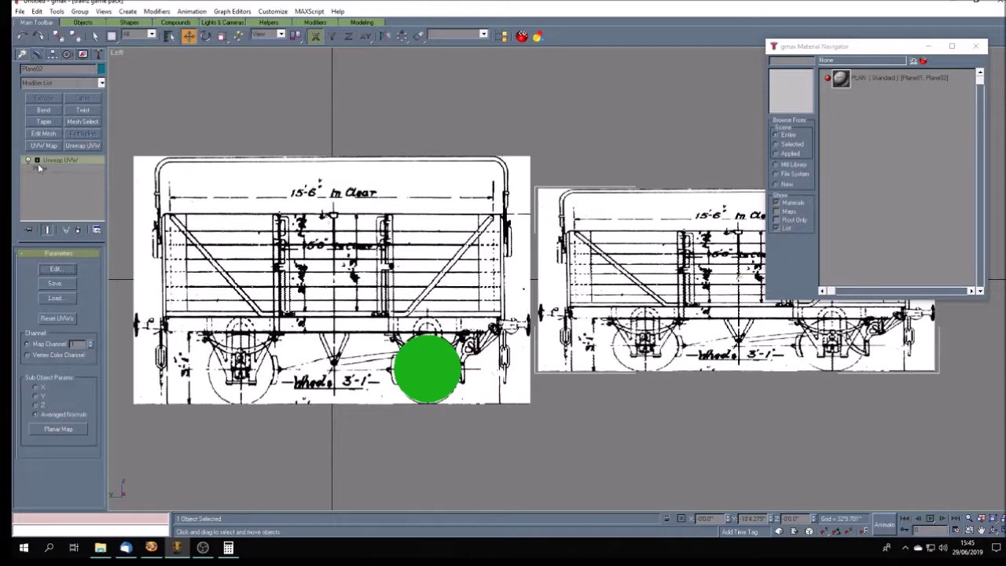
click(37, 159)
click(63, 168)
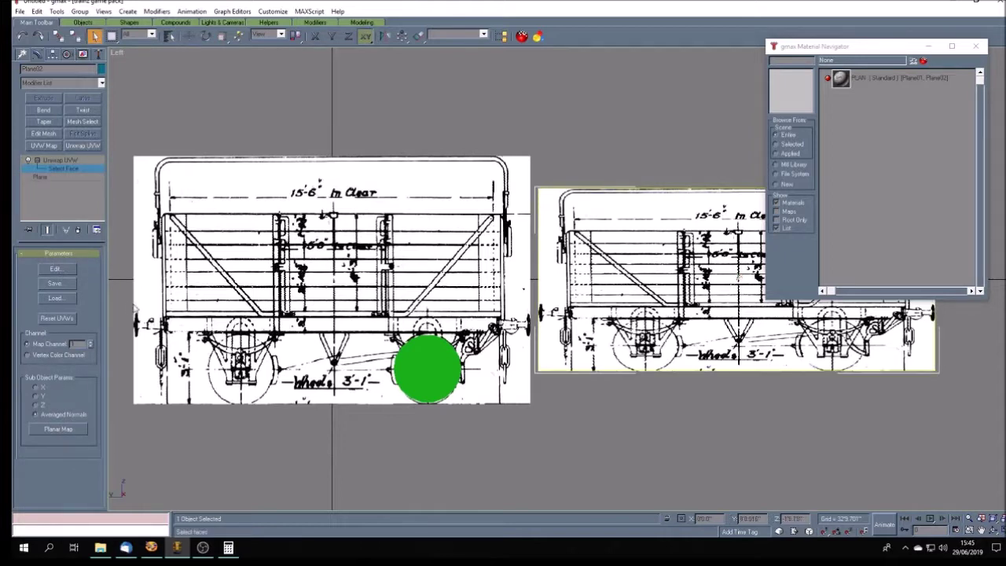
click(55, 268)
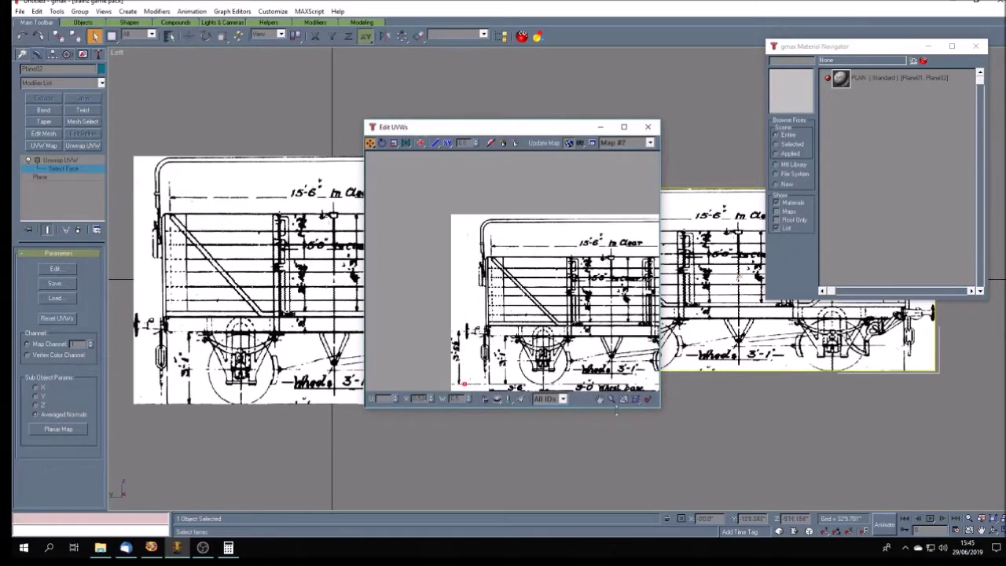
click(599, 399)
drag(434, 194, 341, 179)
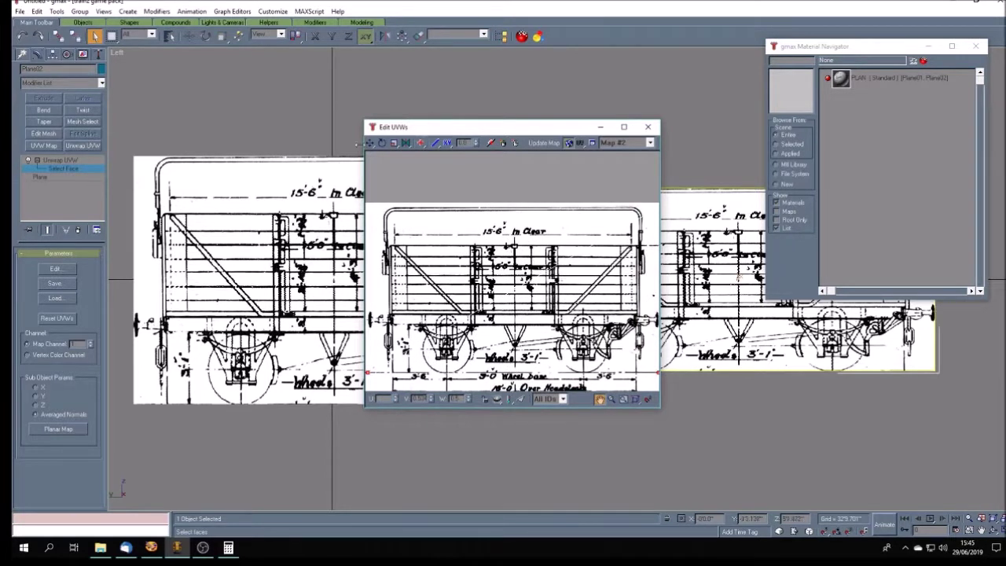
Step: Move the clone's top UV vertices down to the top edge of the wagon body and close the UV editor
click(371, 143)
drag(378, 190, 659, 246)
click(599, 398)
scroll(511, 305, down, 2)
click(371, 142)
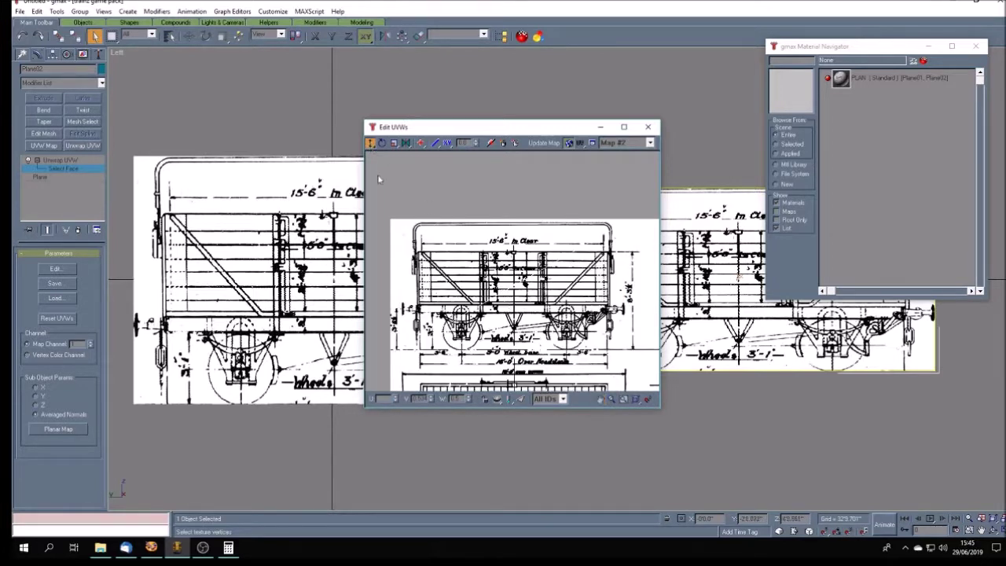
drag(378, 175, 639, 273)
drag(625, 222, 632, 252)
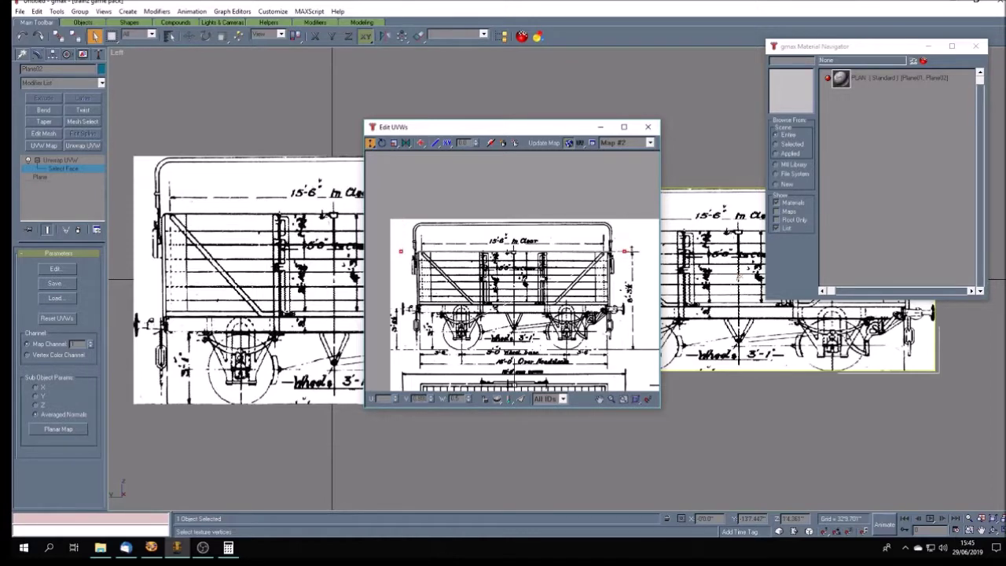
drag(549, 128, 311, 17)
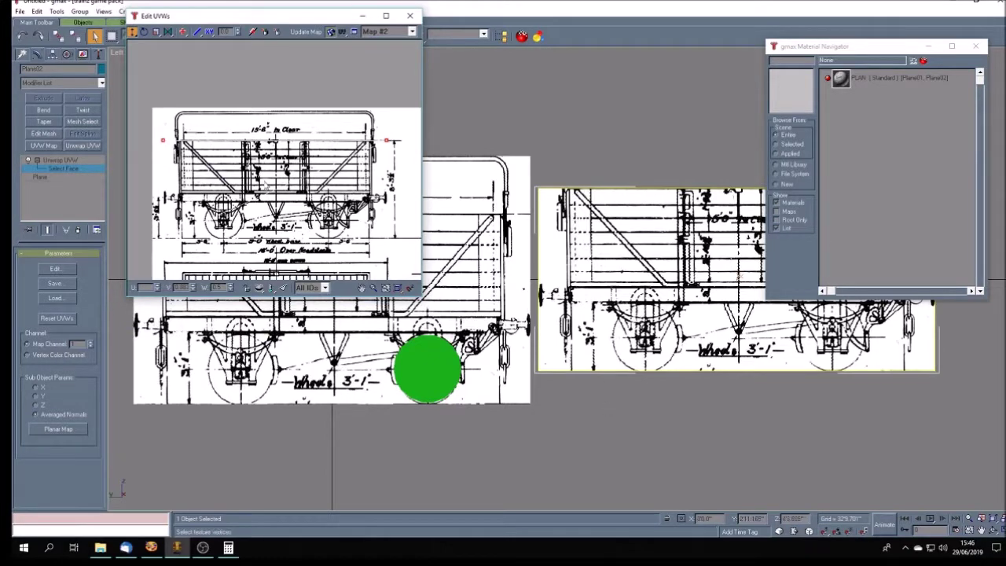
click(409, 15)
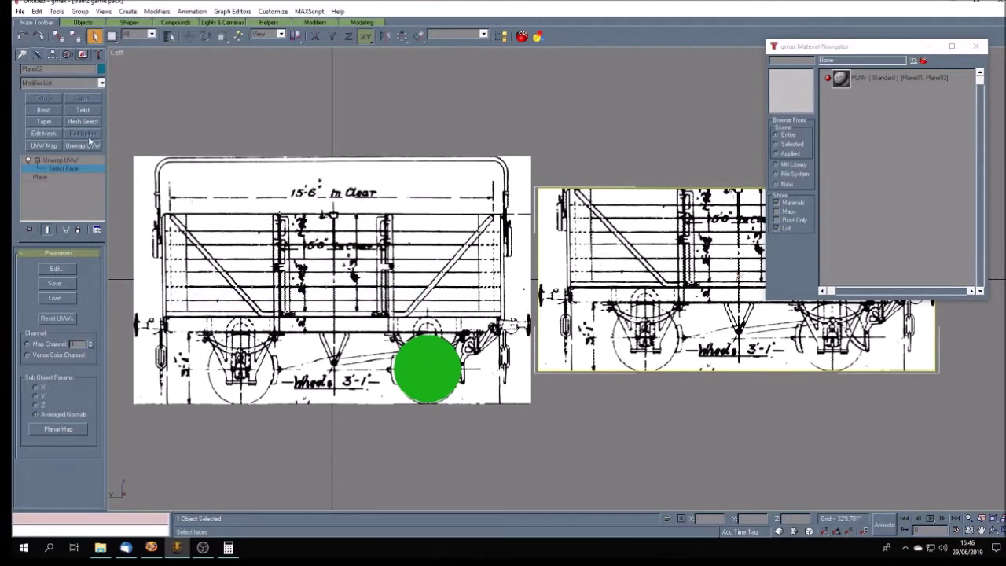
Step: Move the cloned plane back to partly overlap the original, and lower it until both bottom edges line up at rail level
click(59, 159)
click(189, 37)
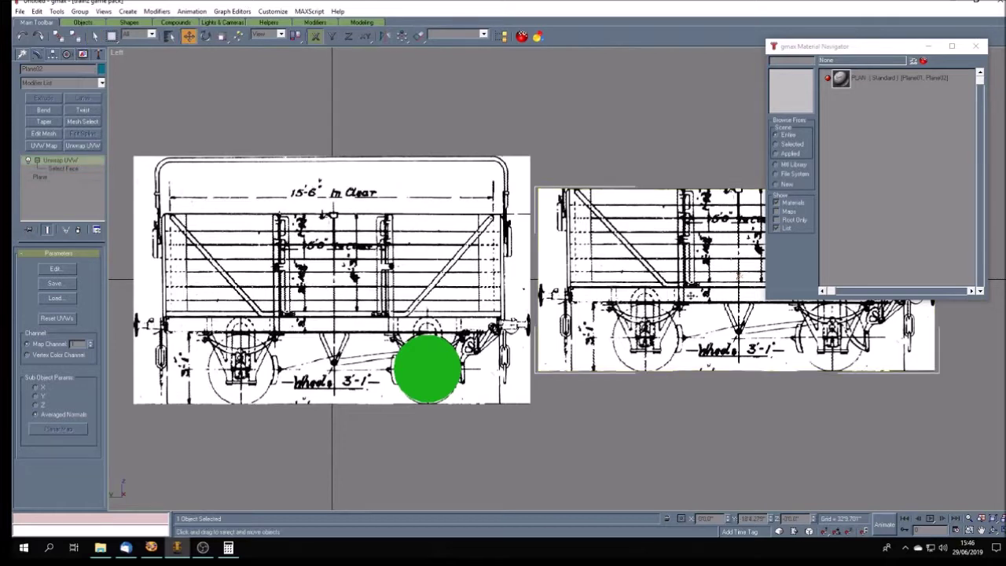
drag(738, 279, 335, 277)
drag(431, 340, 431, 341)
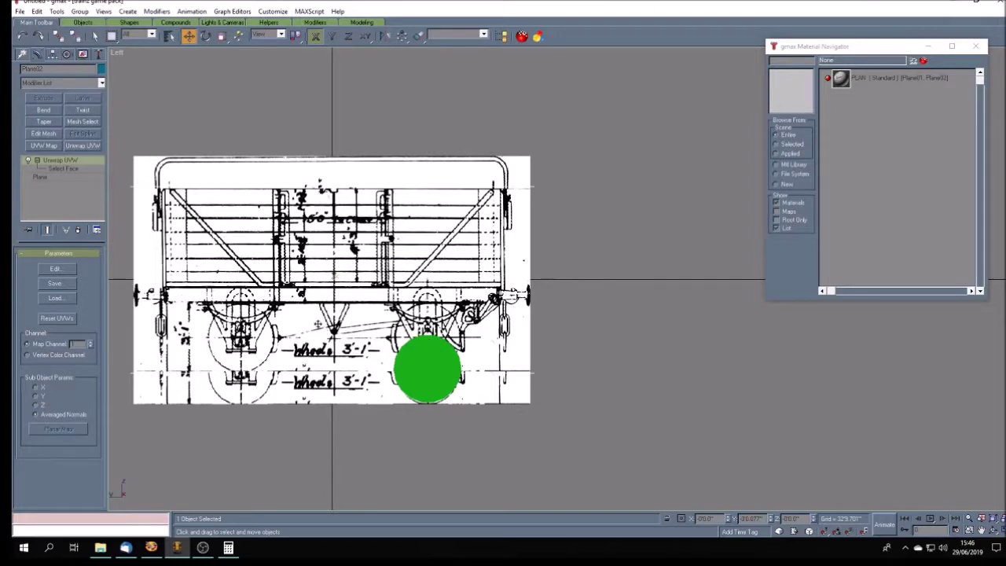
drag(318, 323, 391, 323)
click(332, 37)
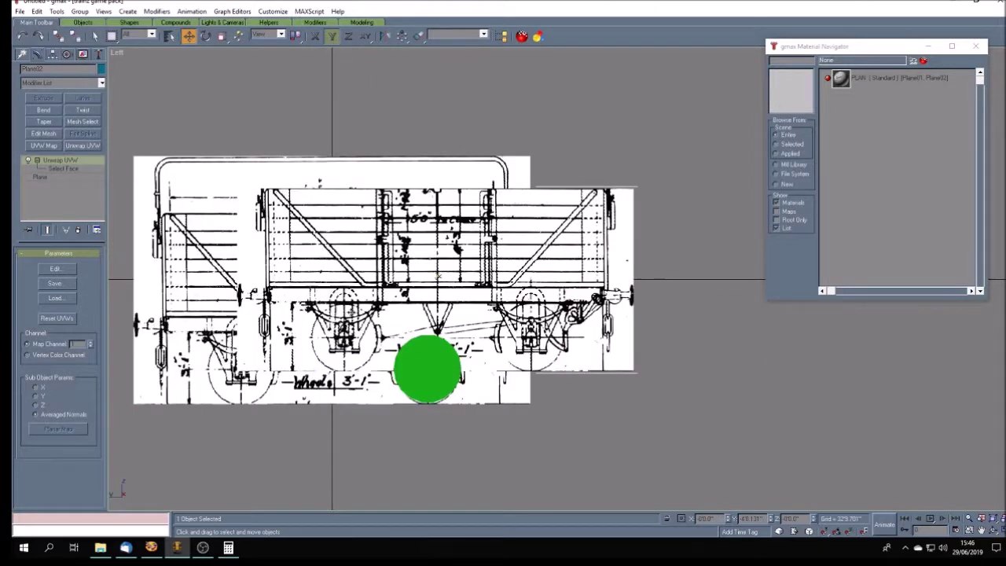
drag(352, 298, 350, 332)
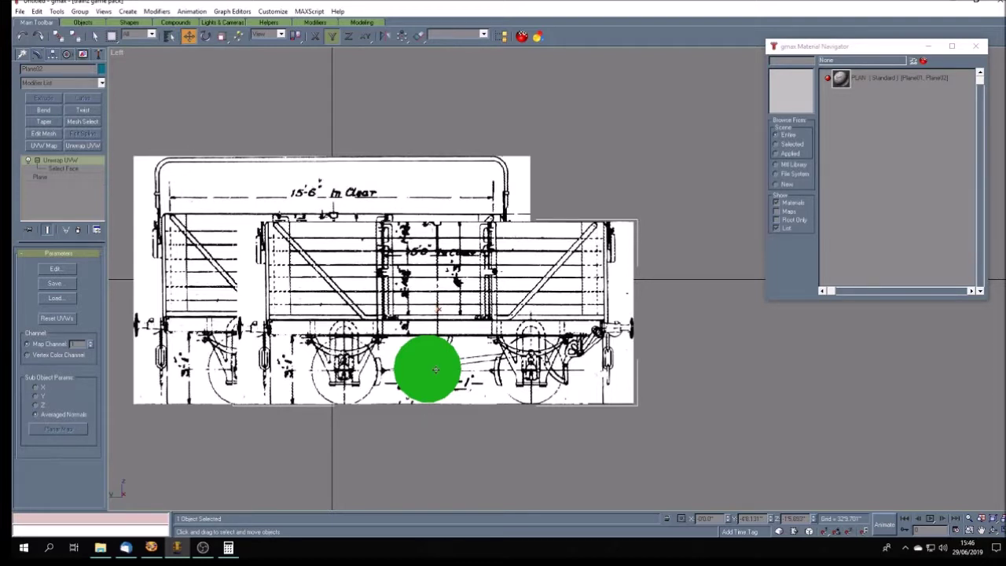
Step: Move the wheel cylinder horizontally clear of both planes and deselect it
click(432, 369)
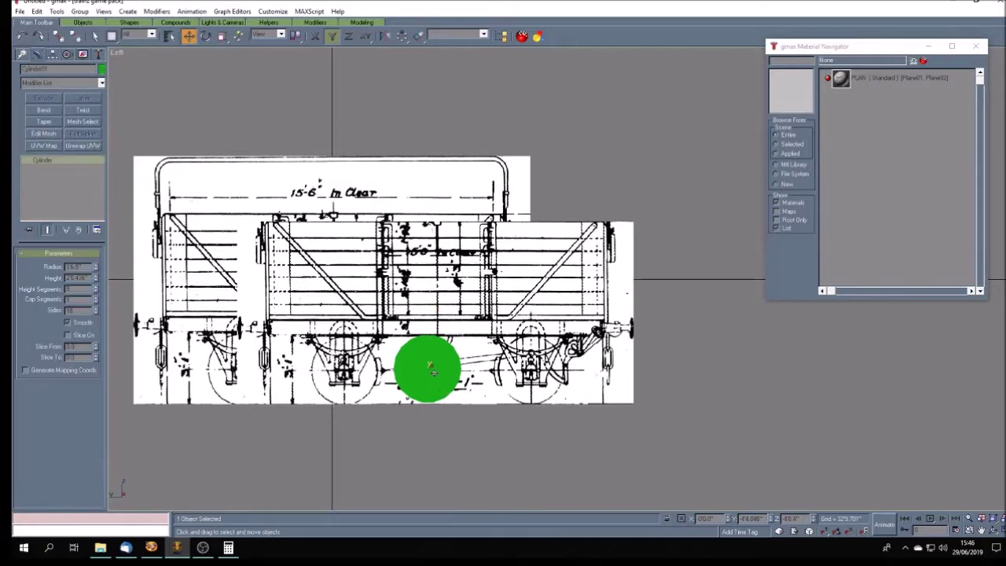
drag(433, 369, 754, 383)
click(673, 445)
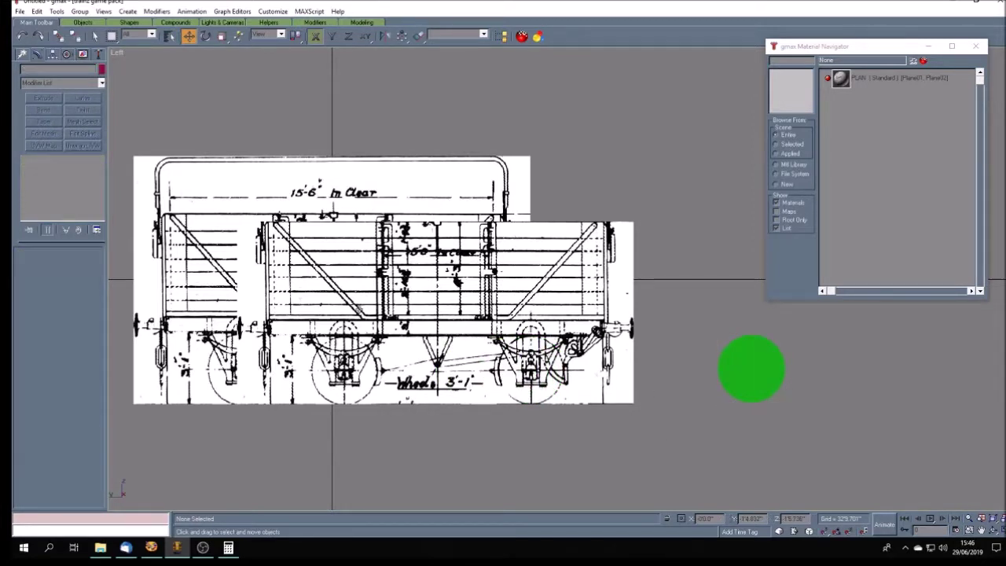
Step: Select the original side elevation plane and set its length to 10'12.0" at the base Plane level below Unwrap UVW
click(297, 194)
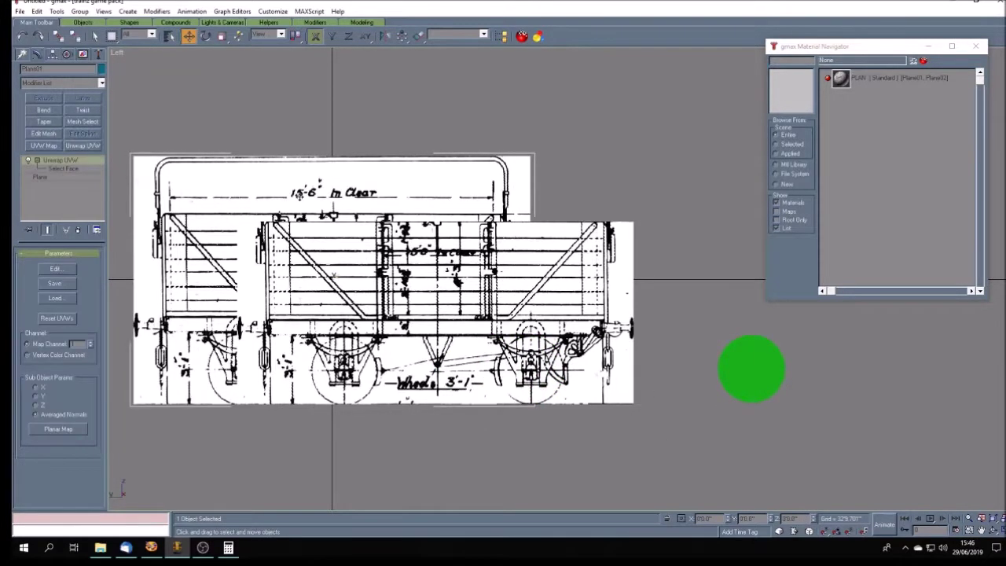
click(72, 177)
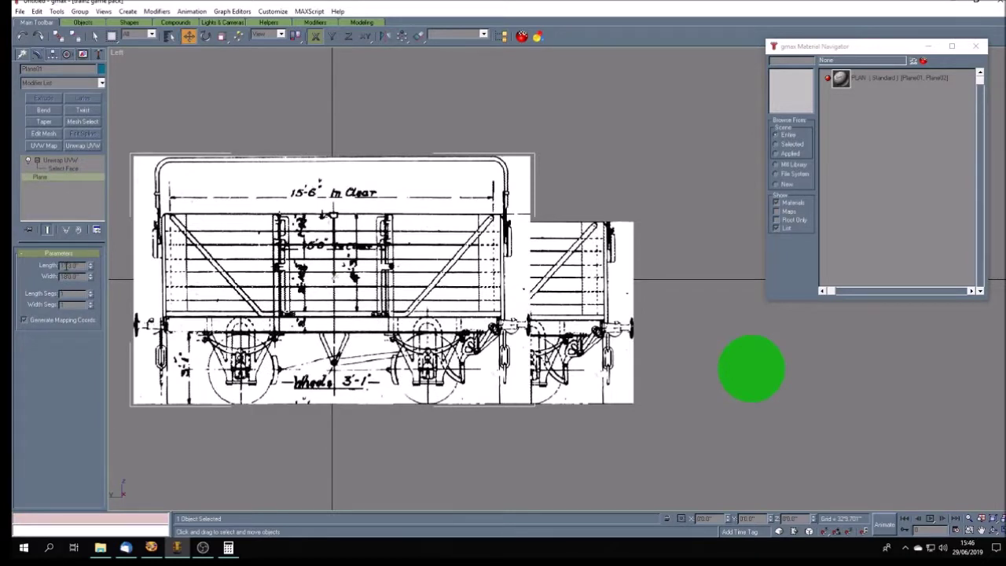
click(91, 269)
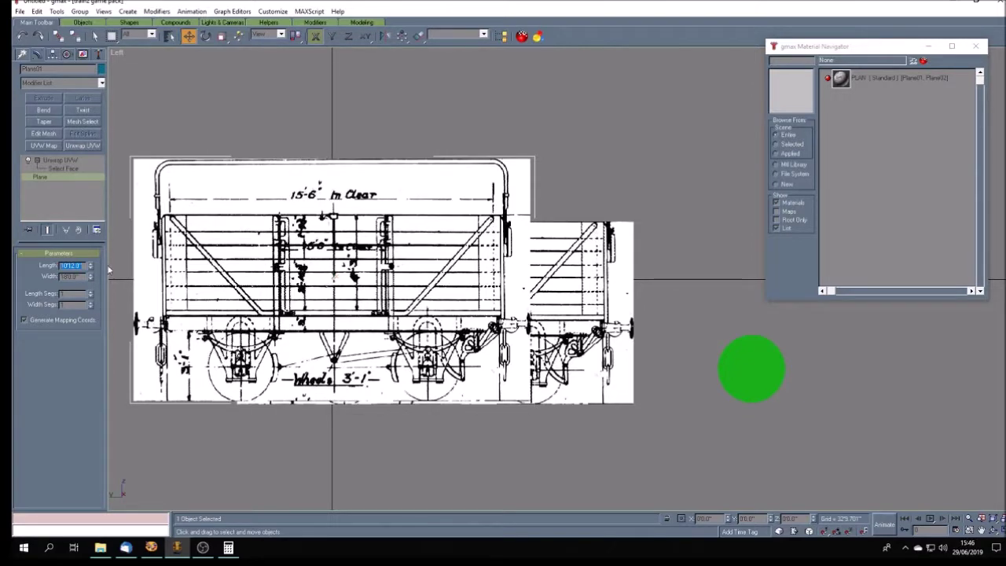
Step: Lower the original plane vertically until its bottom edge lines up with the clone's, using wireframe display to compare the outlines
key(F3)
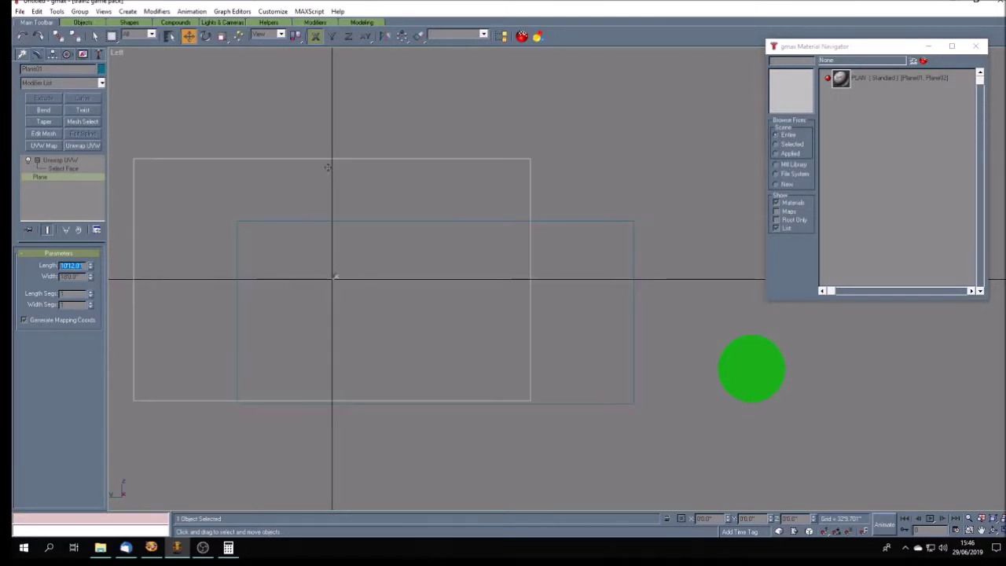
key(F3)
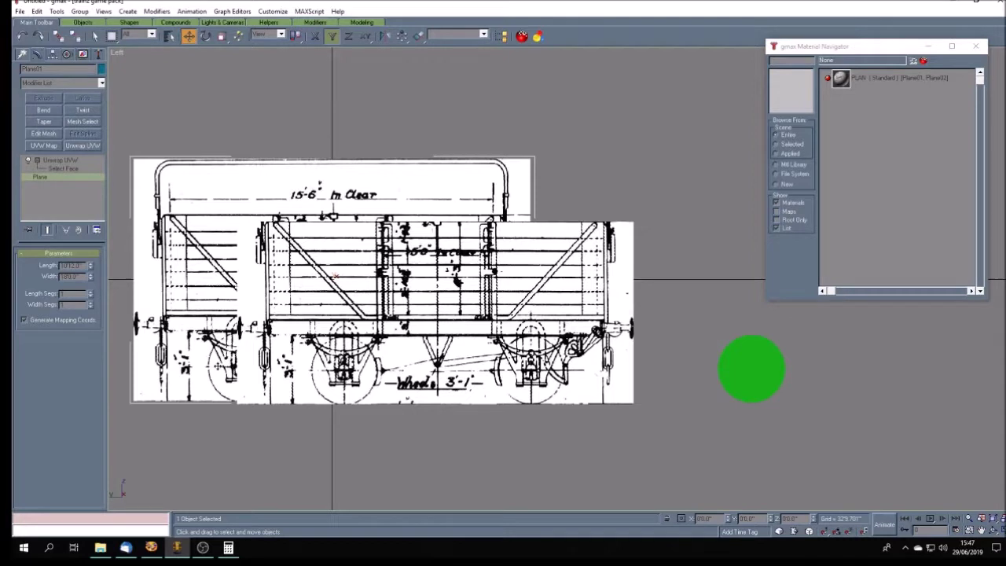
key(F3)
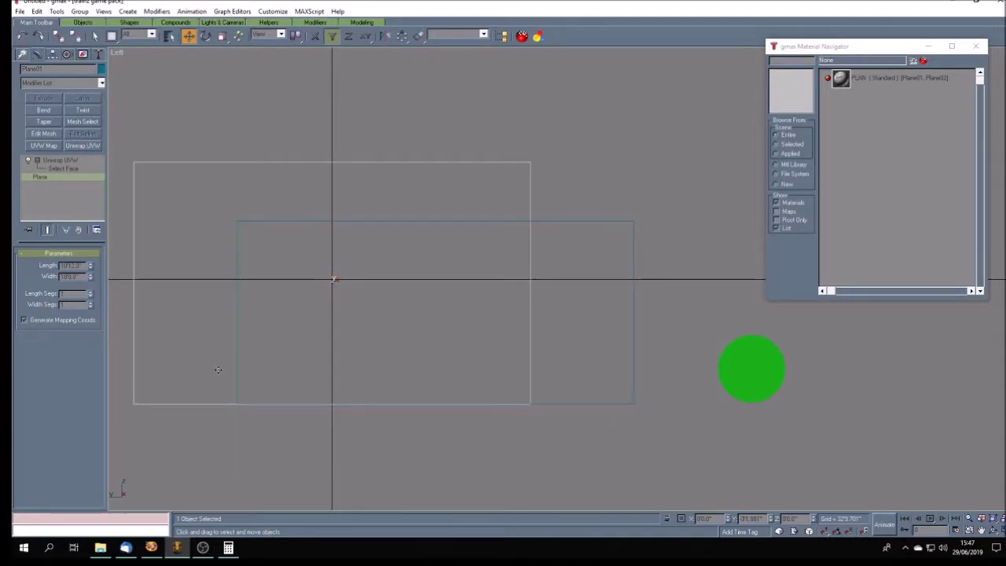
key(F3)
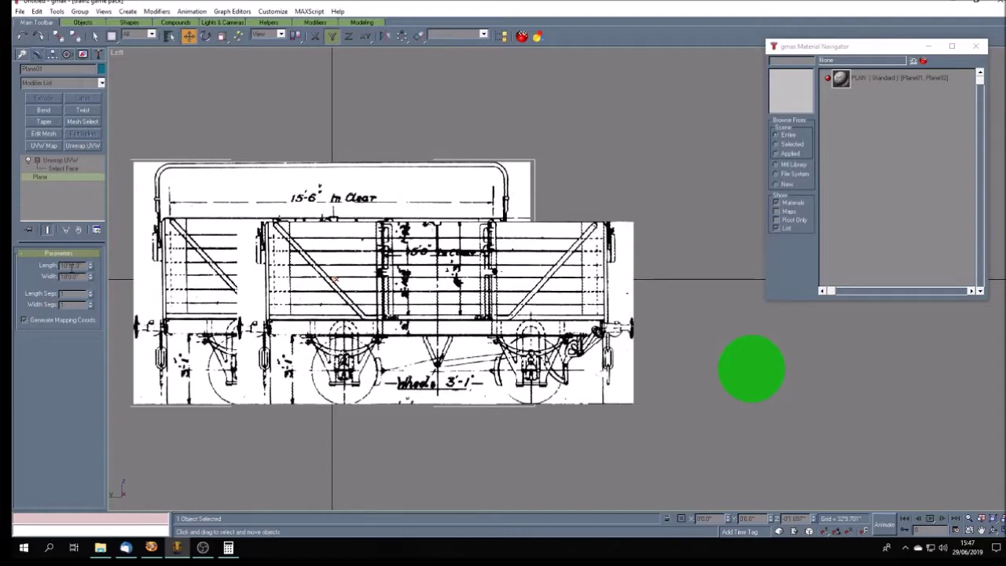
Step: Reduce the original plane's length in two small decrements to bring its wagon body top closer to the clone's top edge
key(Return)
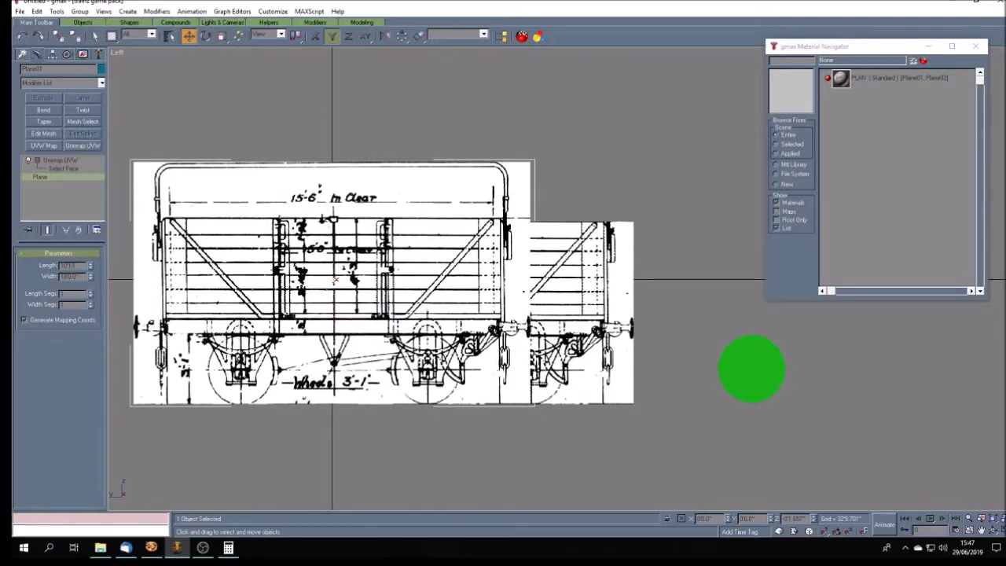
key(Return)
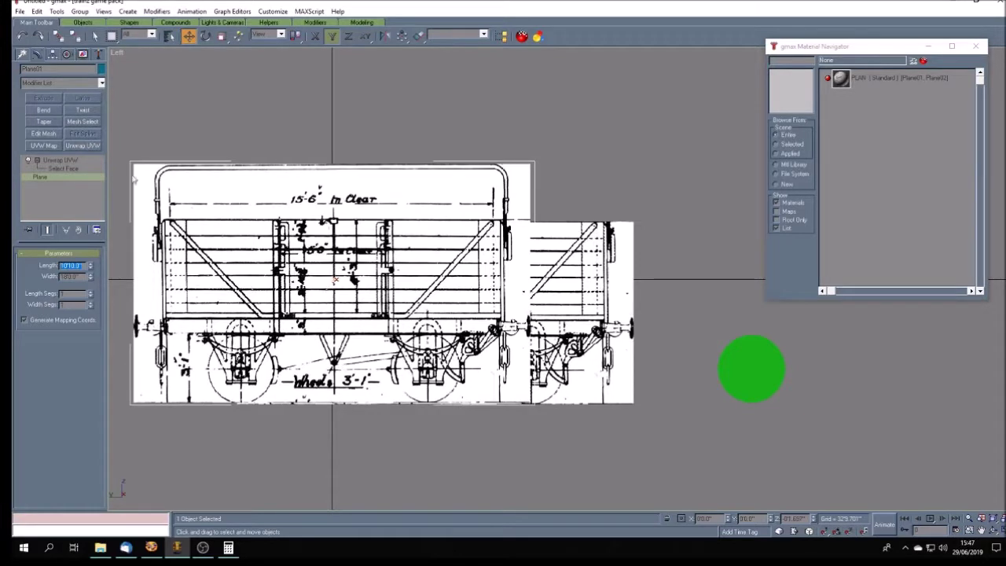
right_click(117, 53)
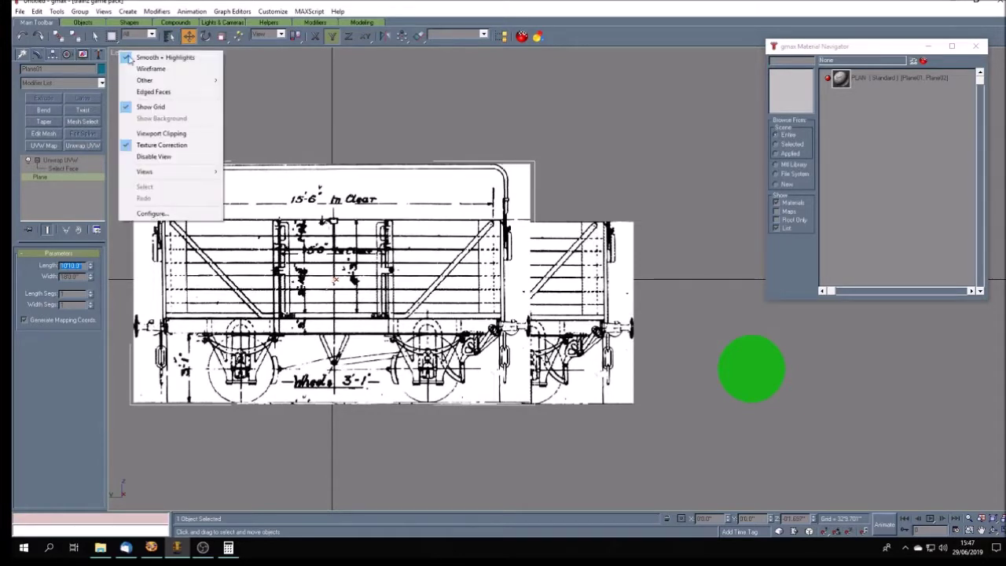
Step: Check the two overlapping wagon drawing planes in wireframe, restore Smooth + Highlights shading and delete the offset duplicate plane
click(135, 69)
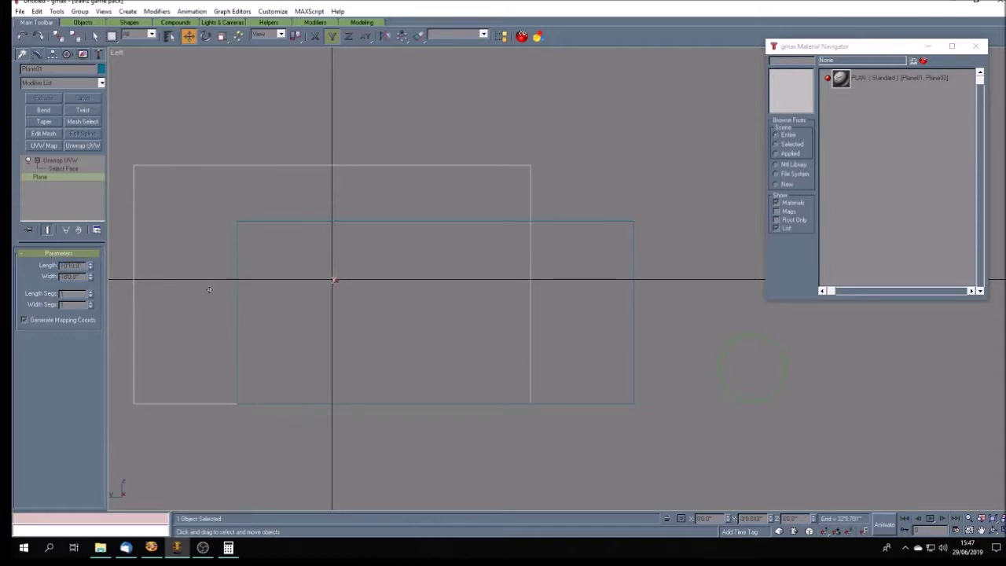
right_click(117, 57)
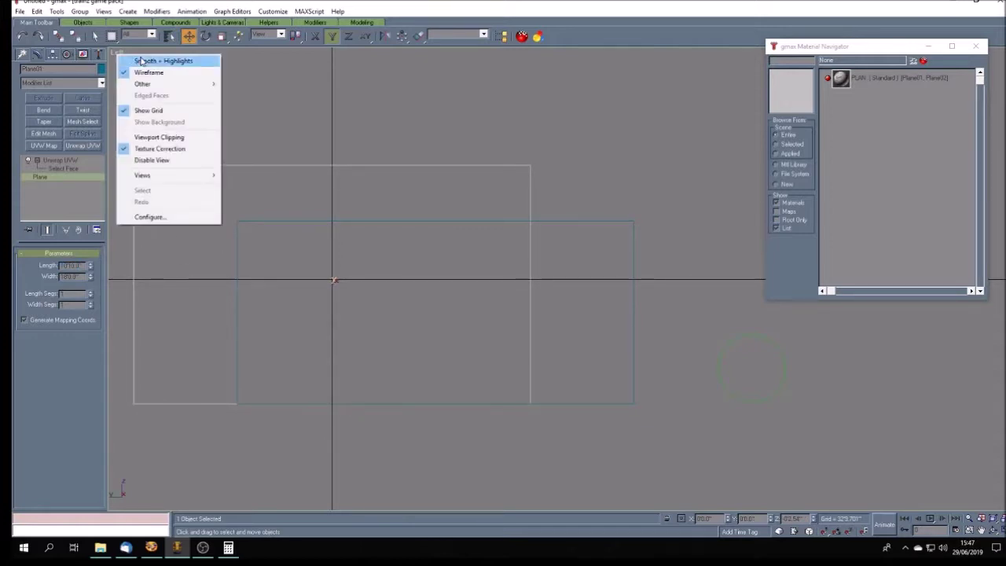
click(140, 61)
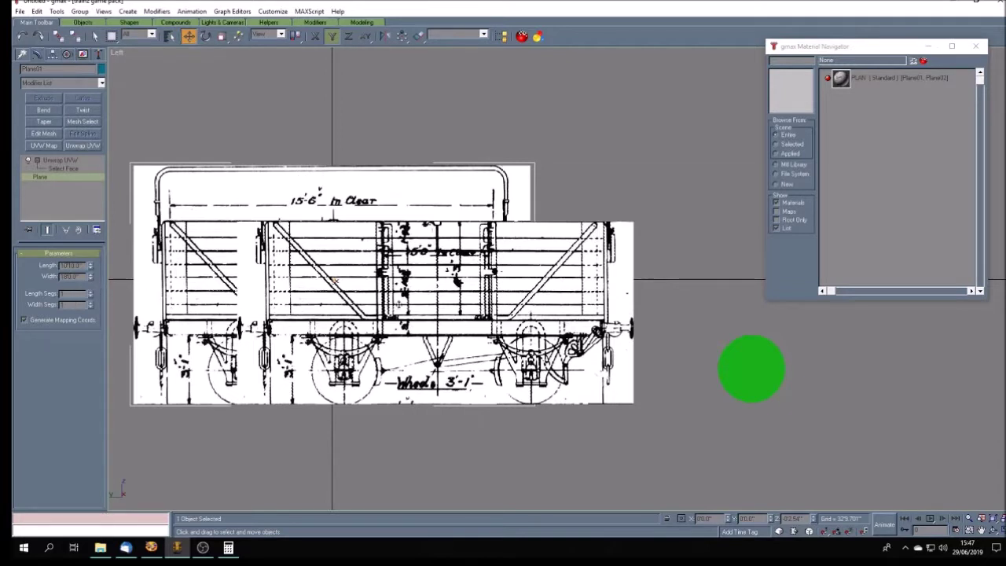
click(579, 303)
key(Delete)
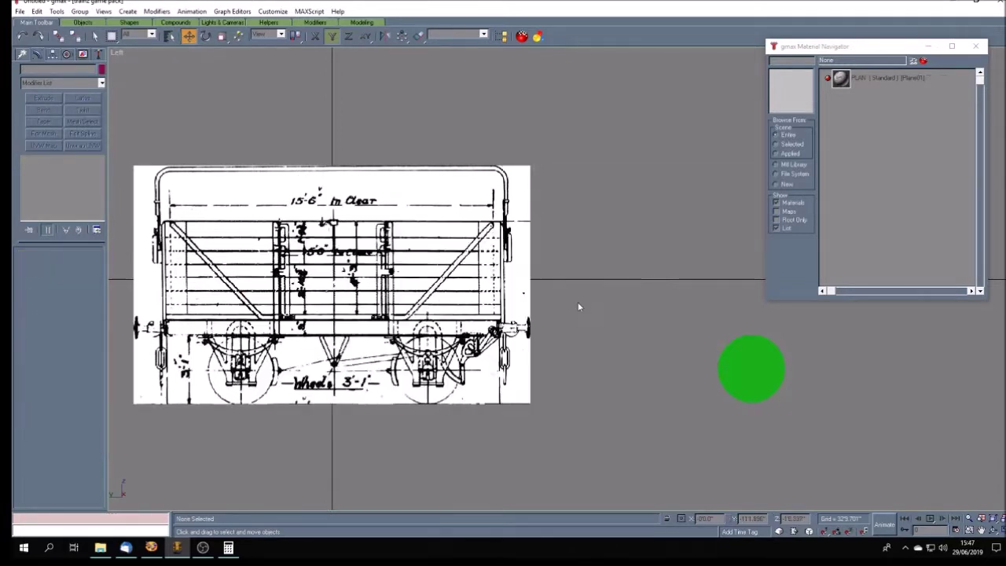
Step: Move the green cylinder horizontally onto the right-hand wheel of the wagon's side elevation
click(757, 380)
key(F3)
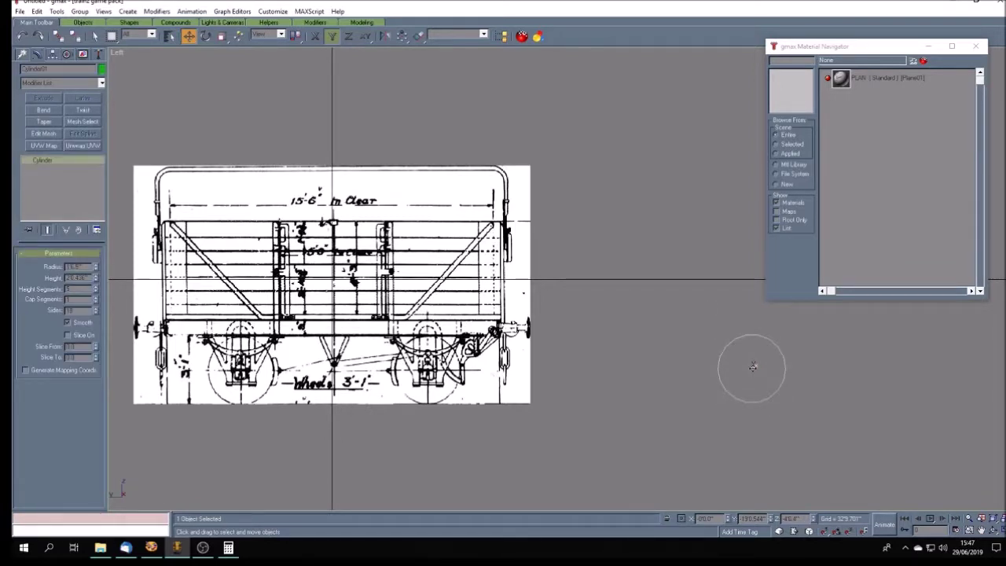
key(F3)
key(F5)
drag(752, 367, 428, 369)
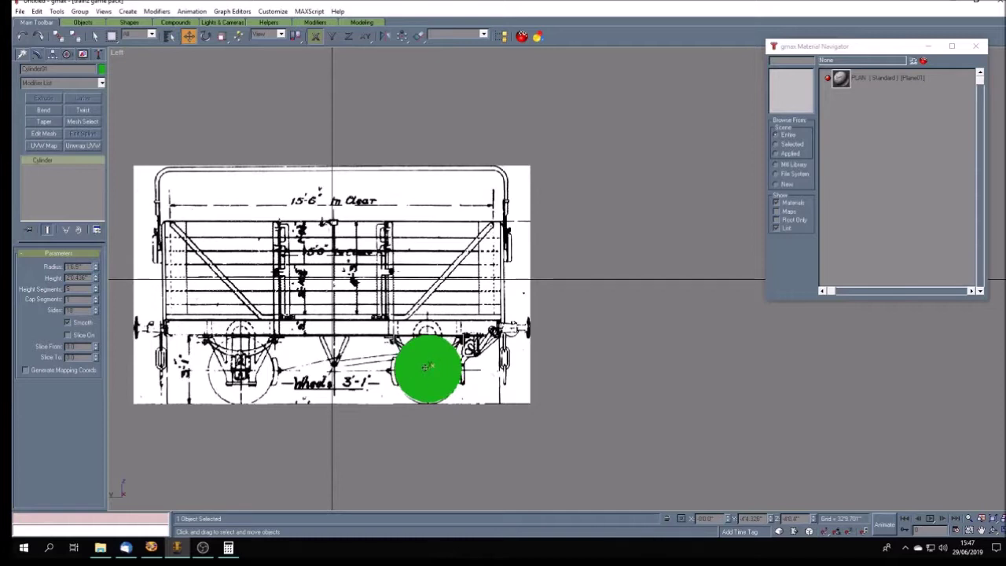
key(F3)
key(F3)
key(F6)
click(427, 367)
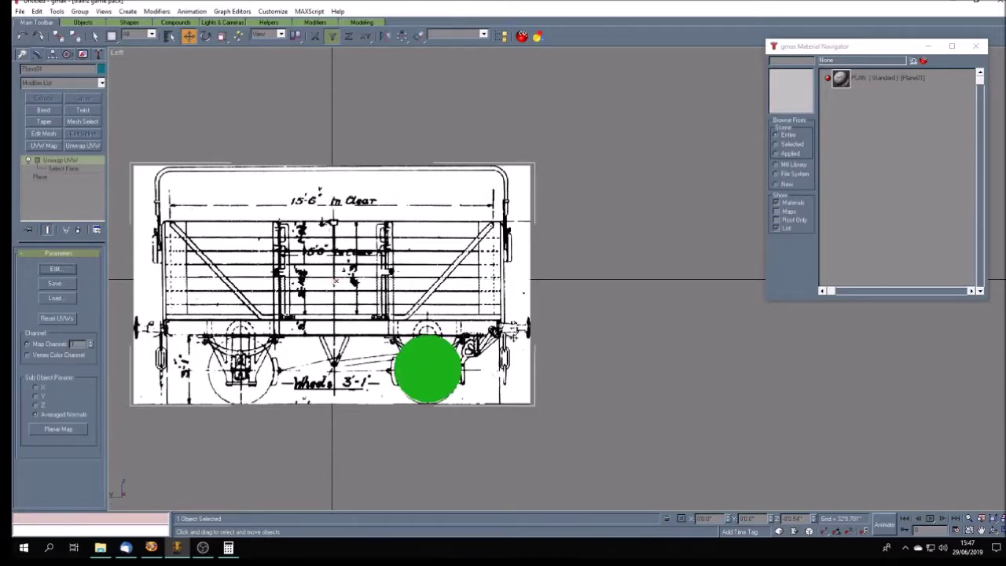
click(597, 401)
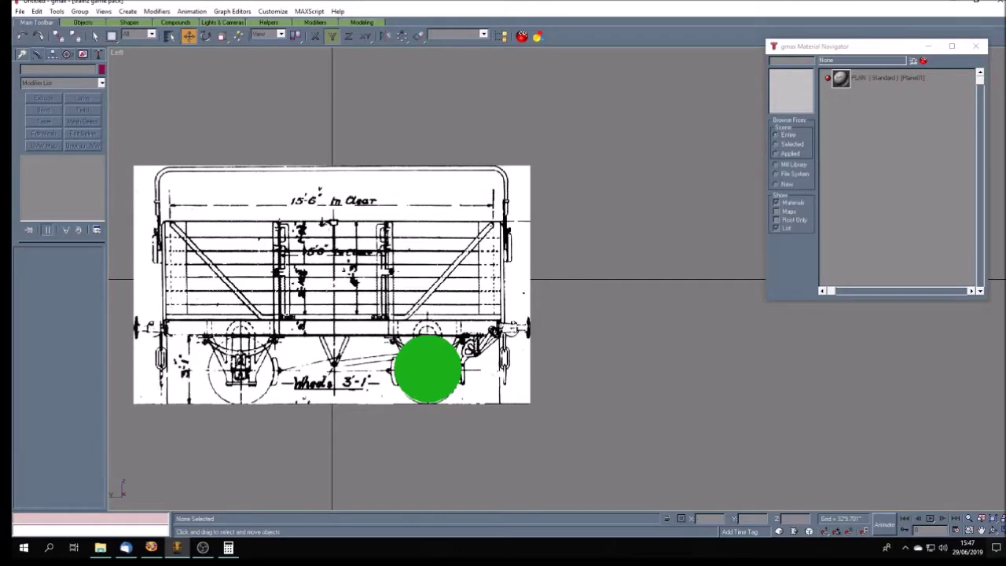
Step: Show all four viewports and toggle Texture Correction in the Perspective view, framed on the wagon drawing and the cylinder
click(1002, 532)
click(982, 531)
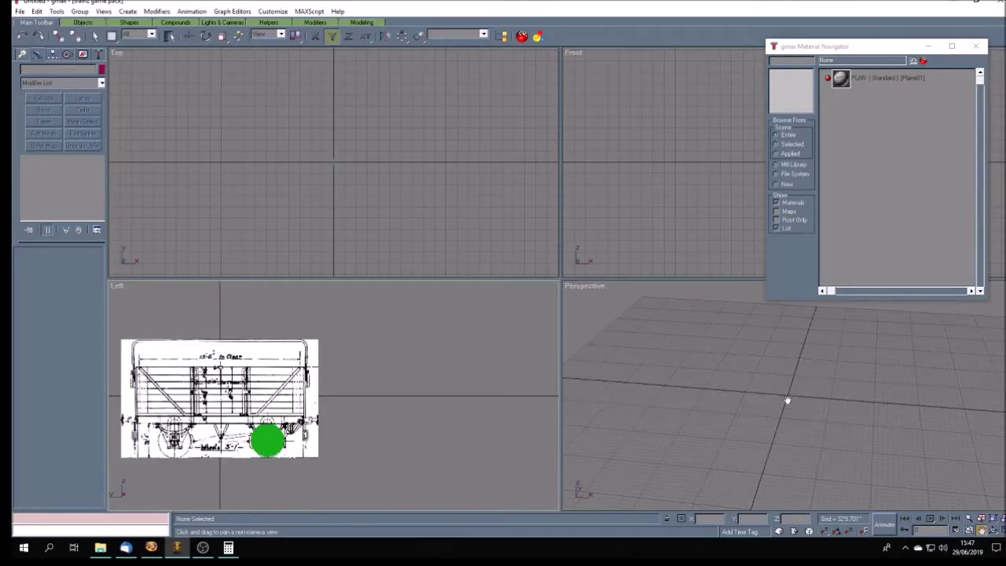
drag(786, 400, 846, 362)
click(994, 532)
click(981, 532)
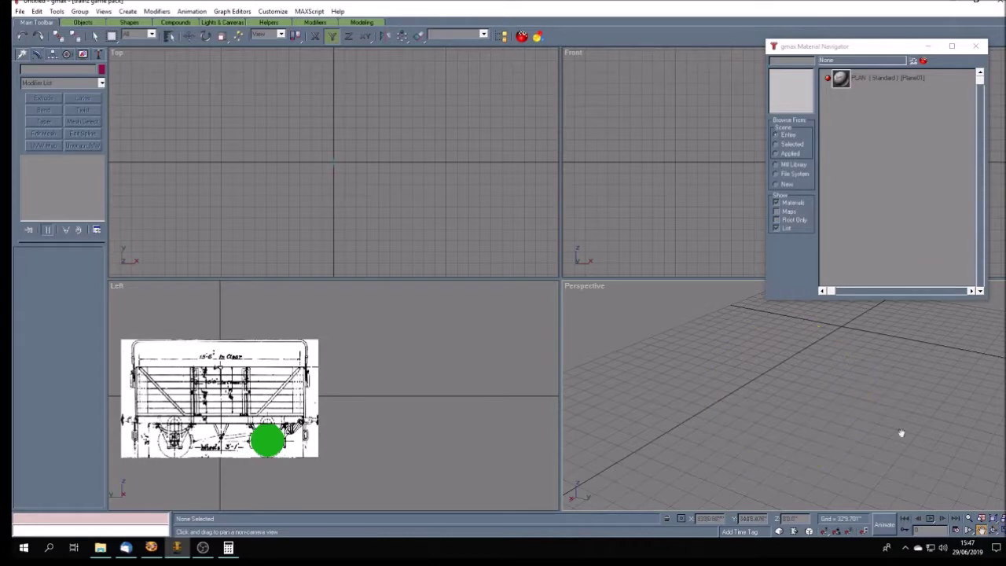
drag(822, 322, 890, 430)
click(994, 532)
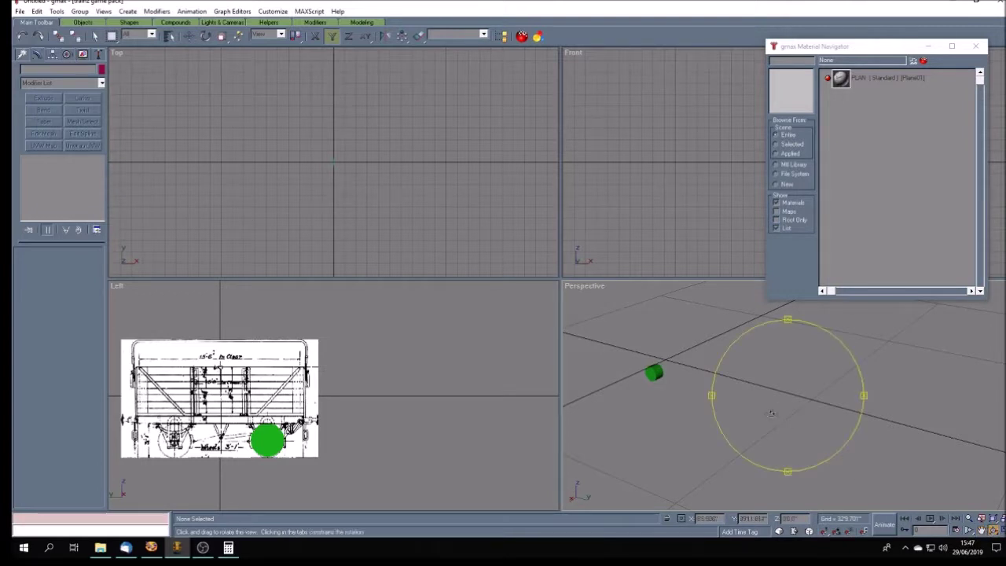
drag(770, 404, 797, 414)
click(981, 532)
drag(925, 451, 722, 395)
scroll(727, 398, up, 8)
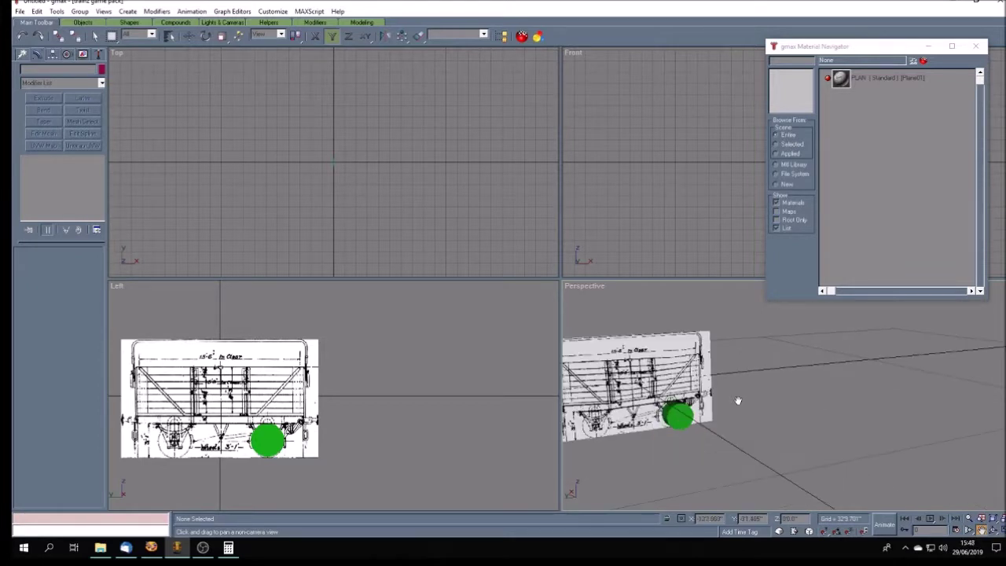
drag(665, 397, 764, 398)
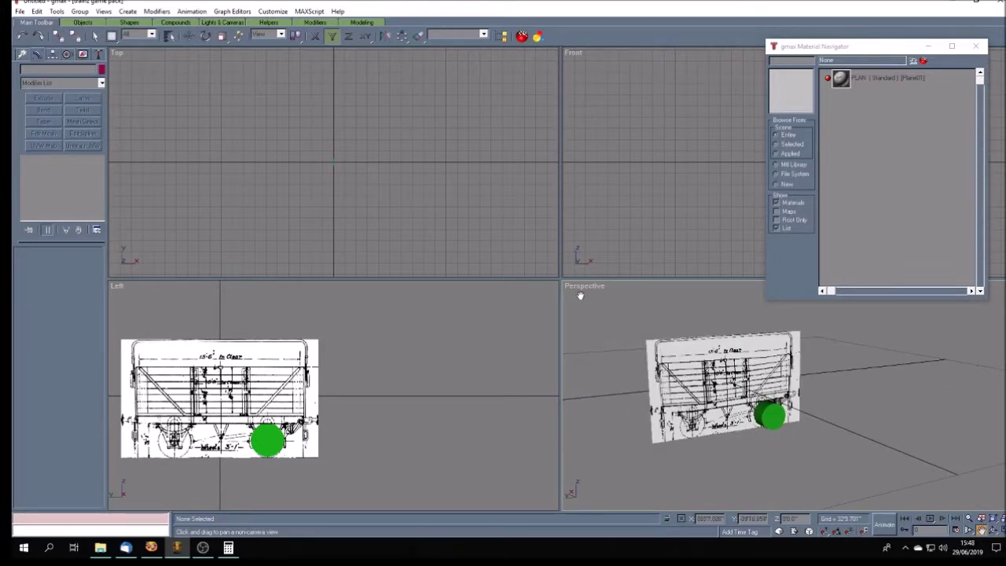
right_click(581, 289)
click(621, 382)
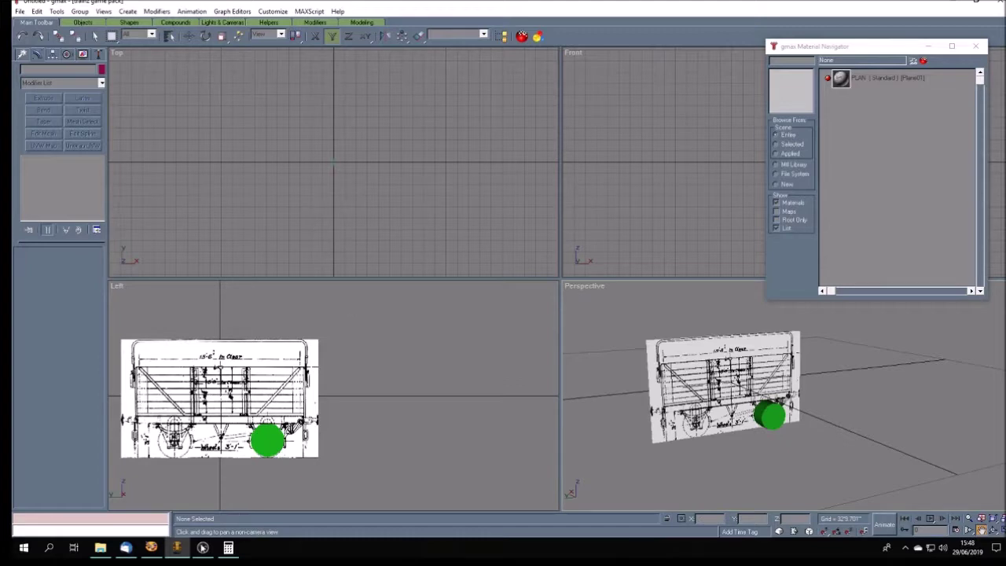
Step: Switch to Paint Shop Pro, check the overall width of the wagon's end elevation in the drawing, and return to gmax
click(151, 548)
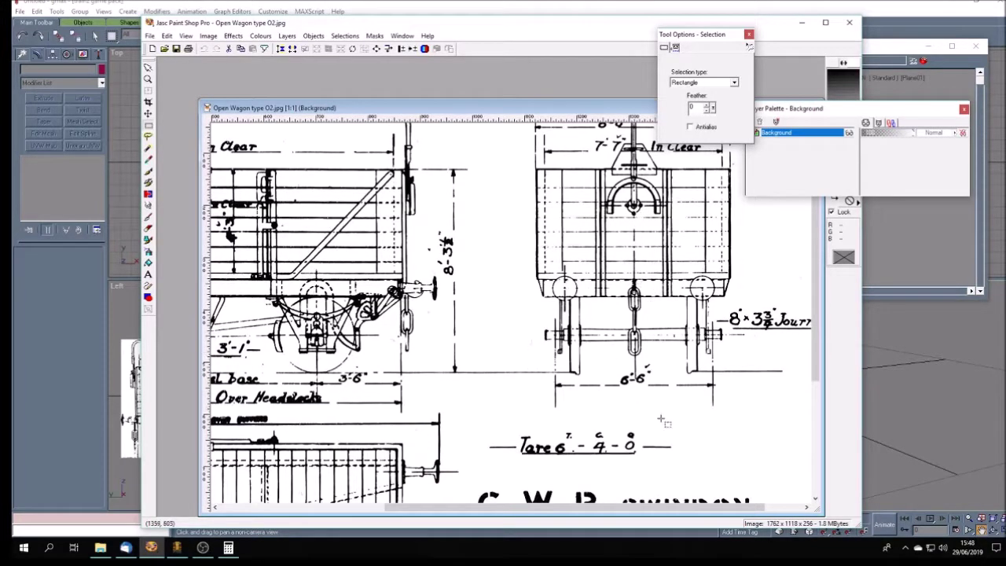
scroll(816, 325, up, 2)
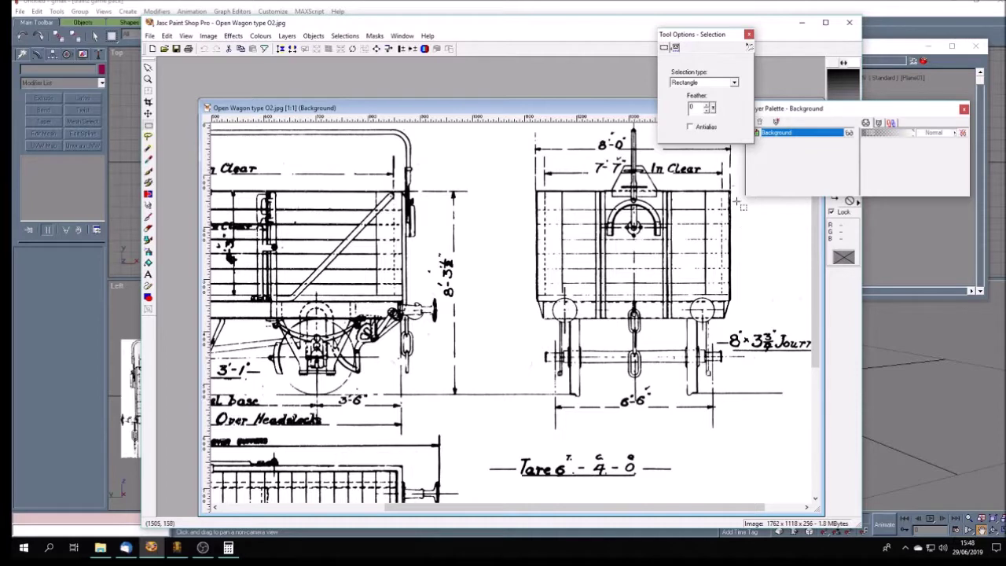
click(403, 7)
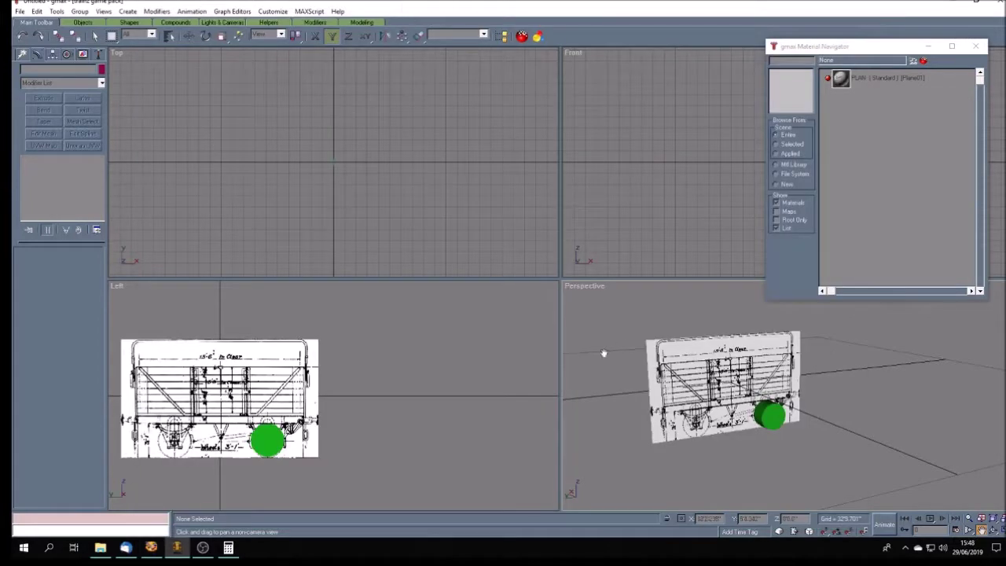
Step: Clone the wagon drawing plane and place the copy beside the original along the wagon's length
click(189, 35)
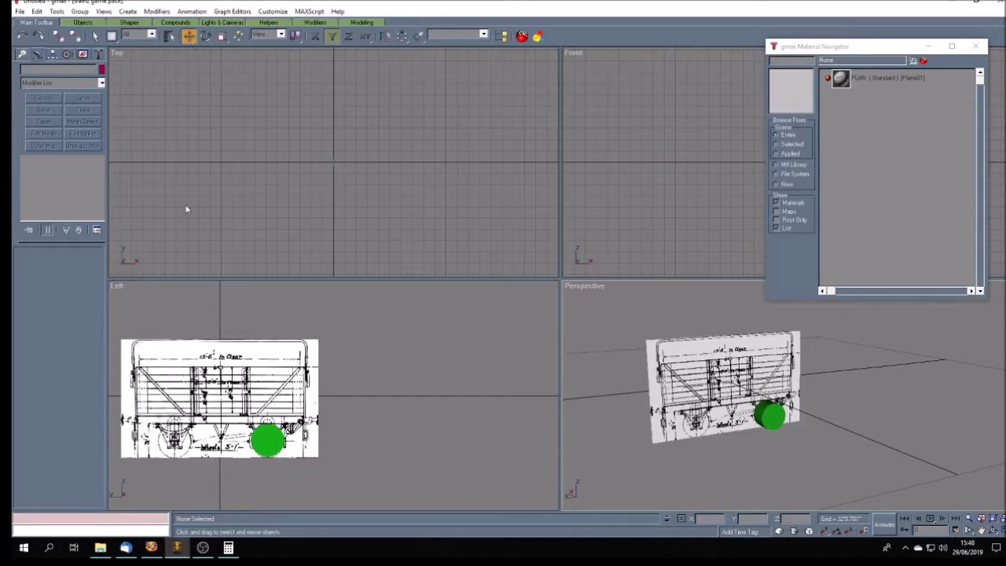
click(678, 400)
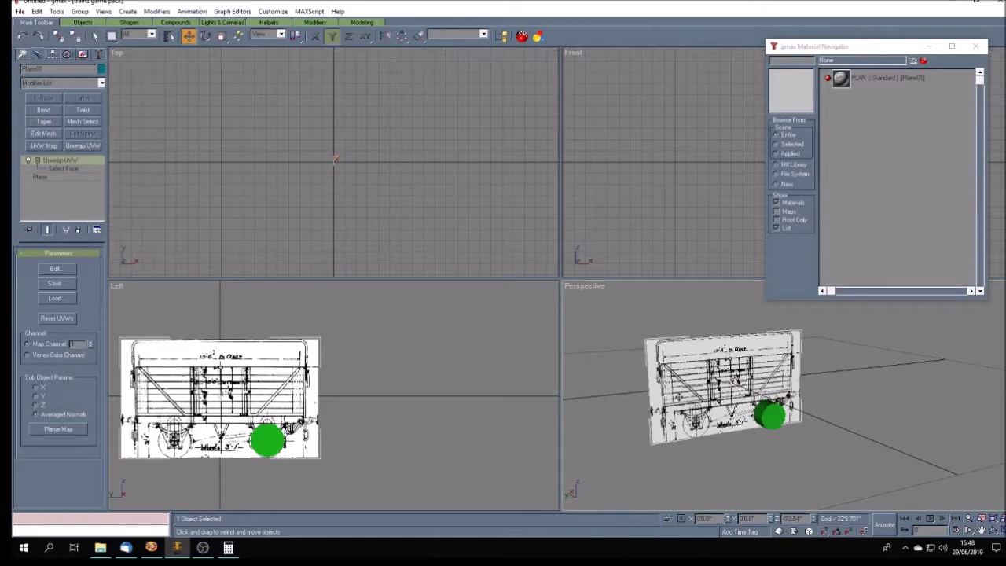
shift+drag(698, 391, 849, 379)
click(474, 313)
Step: Set the copied plane's width to 8'0" in its base Plane parameters
click(73, 169)
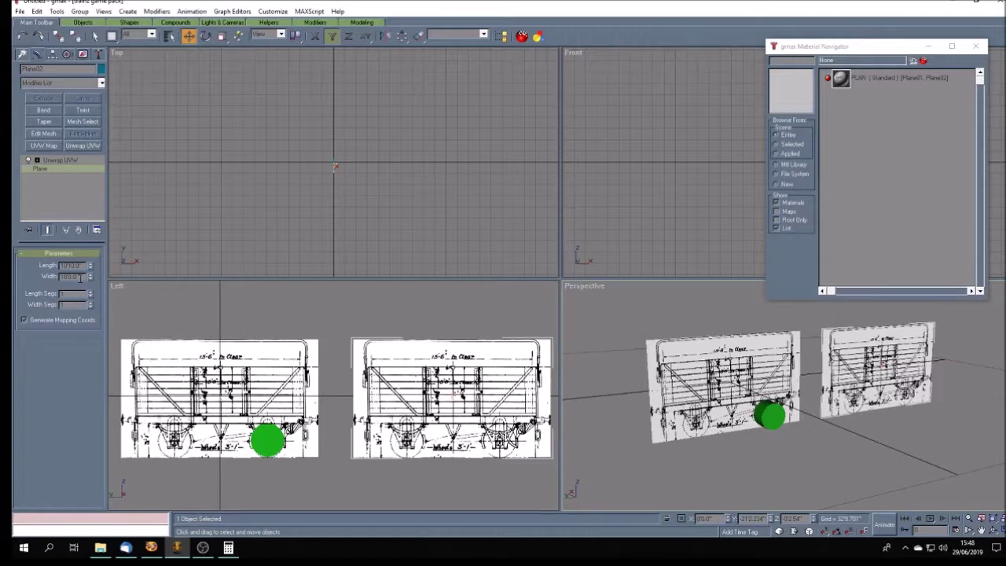
drag(79, 278, 47, 275)
text(80)
key(Return)
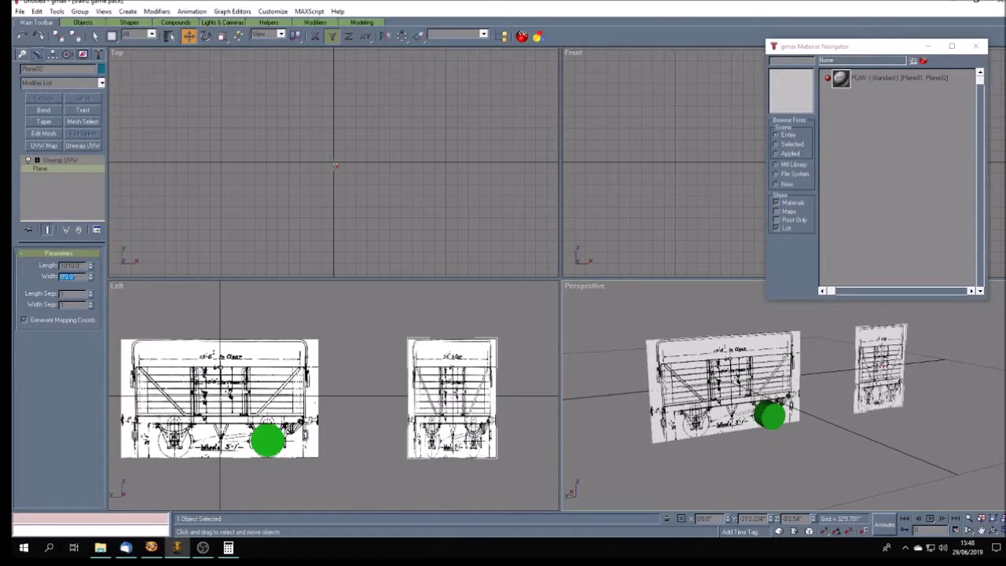
Step: Edit the copied plane's Unwrap UVW mapping, shifting its texture vertices horizontally across the drawing toward the end elevation
click(34, 161)
click(63, 169)
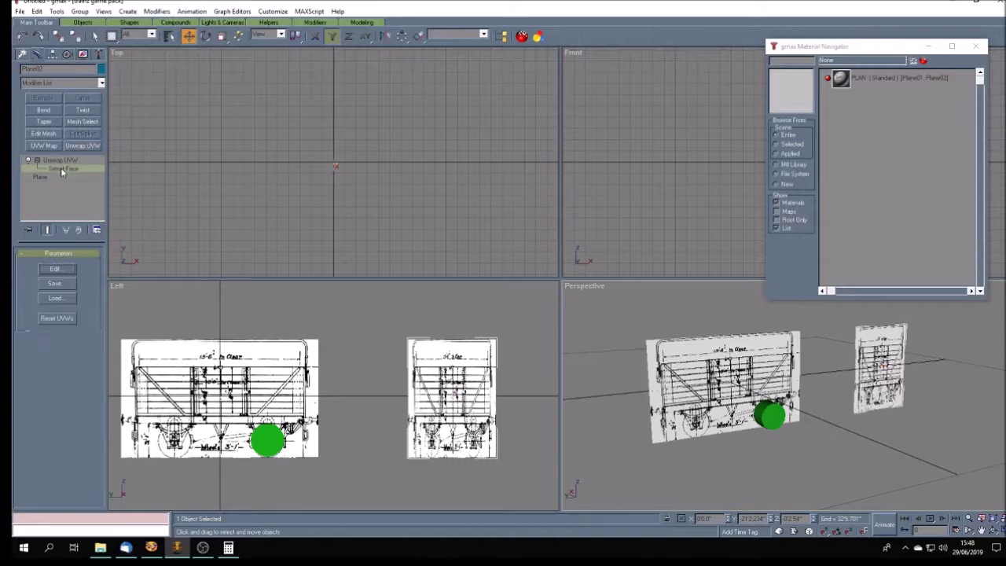
click(57, 270)
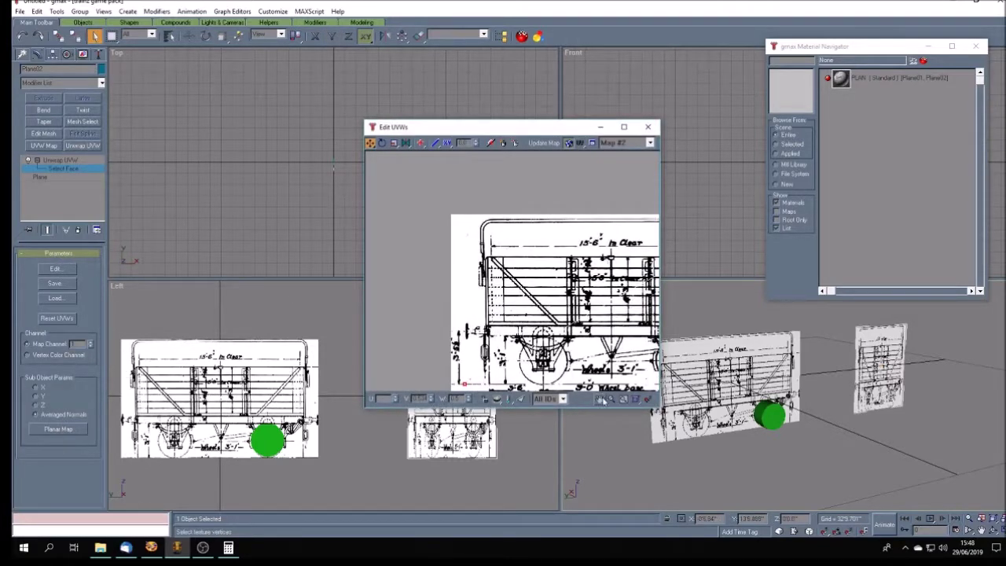
click(601, 400)
scroll(601, 400, down, 3)
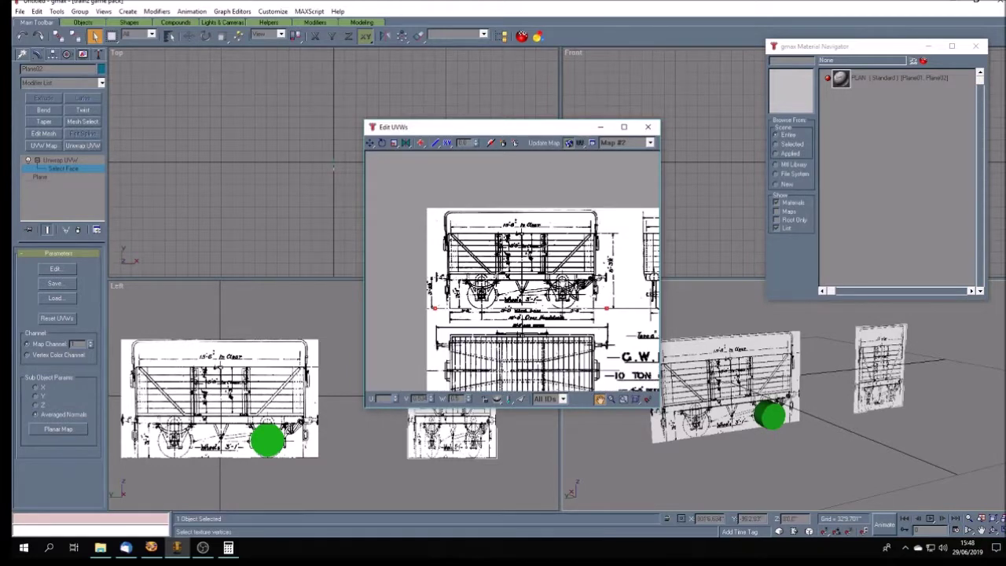
drag(550, 298, 489, 299)
click(371, 144)
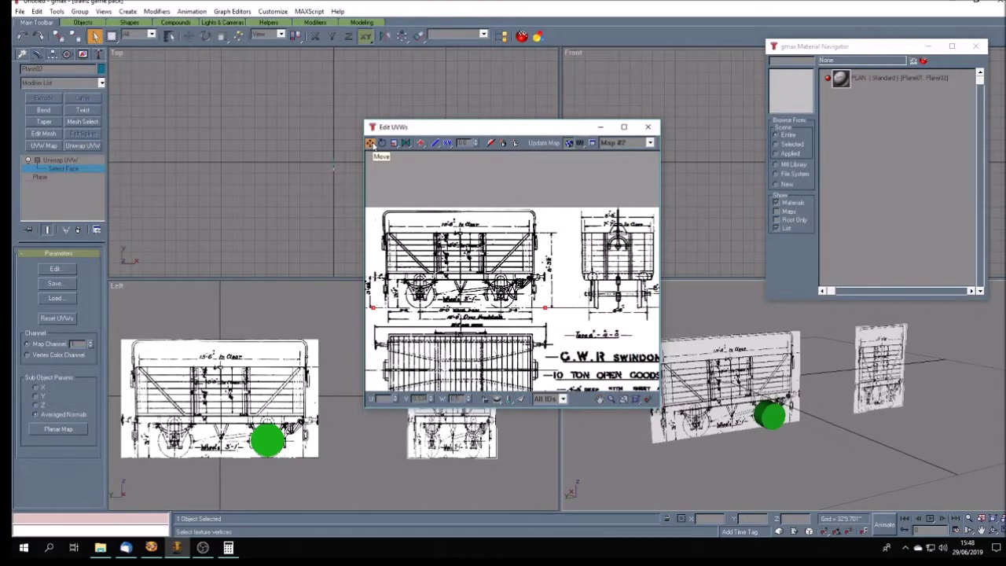
drag(573, 191, 338, 339)
click(369, 143)
drag(413, 281, 523, 281)
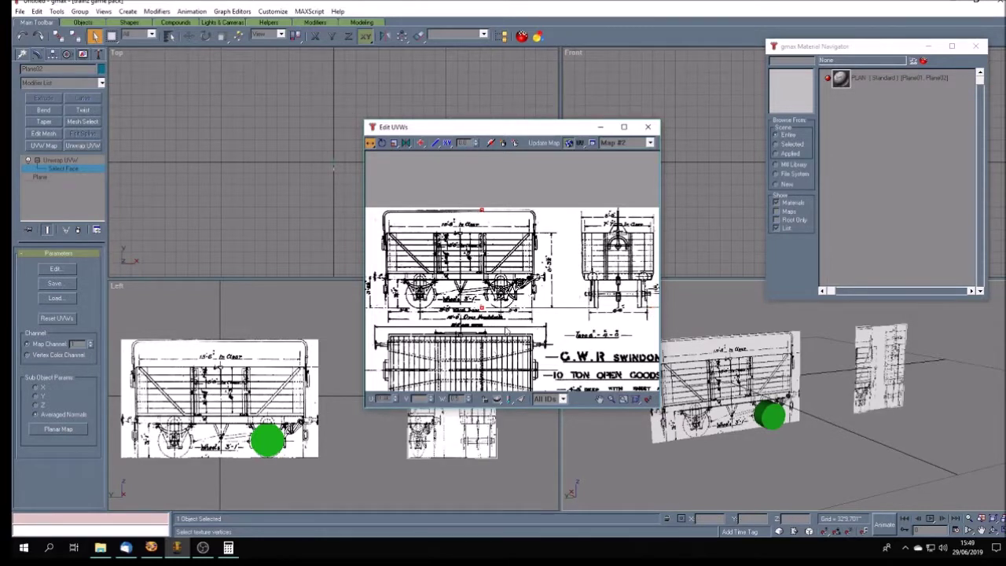
Step: Align the left and right texture vertices with the outer width lines of the end elevation and close the UVW editor
drag(573, 203, 590, 314)
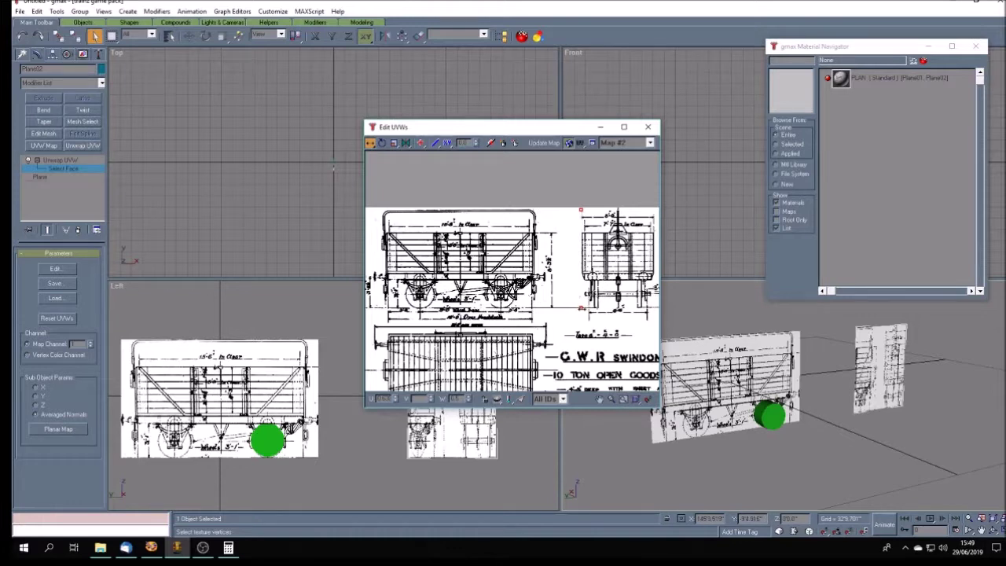
click(600, 399)
drag(561, 289, 440, 298)
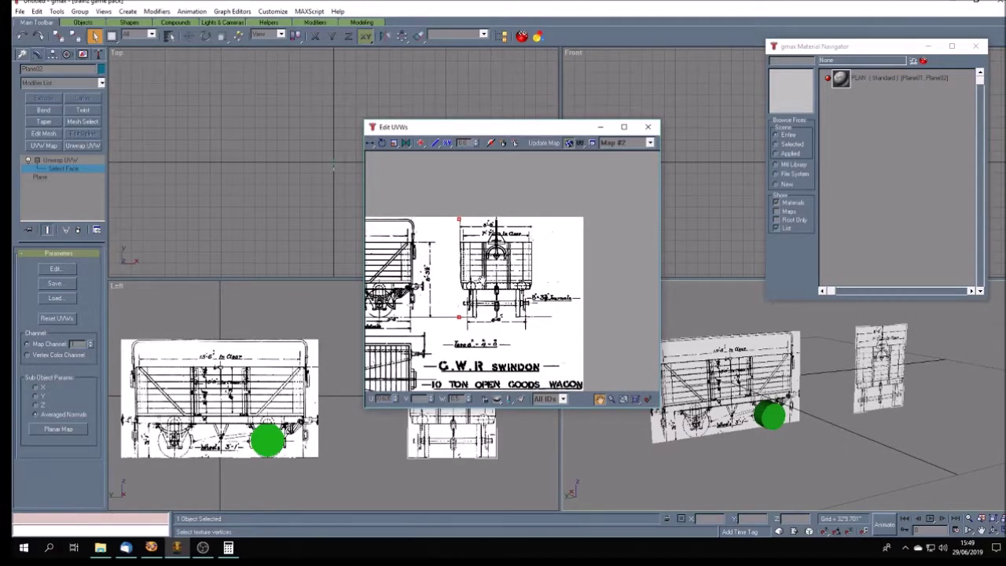
scroll(478, 280, up, 2)
drag(479, 255, 507, 280)
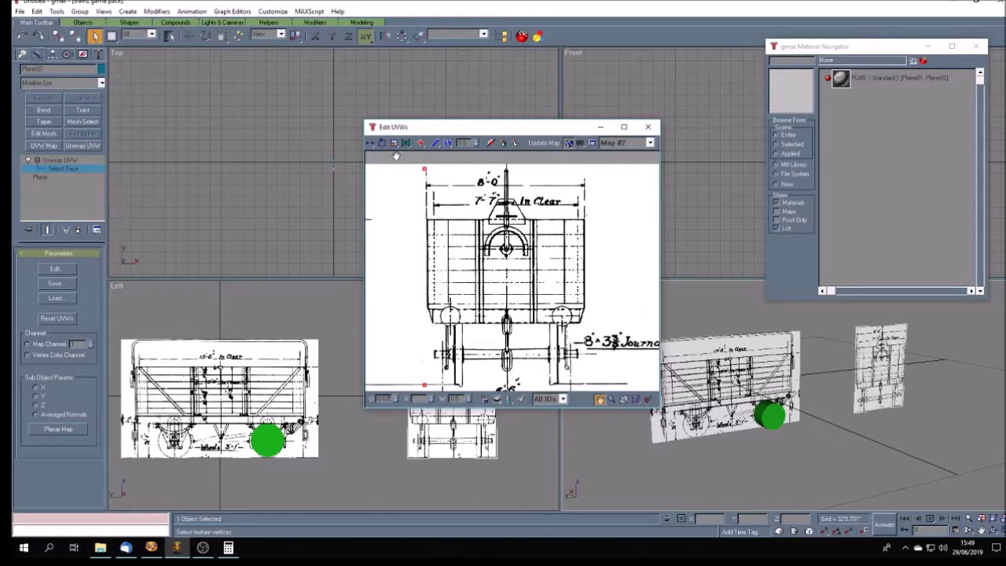
click(370, 143)
drag(425, 168, 427, 168)
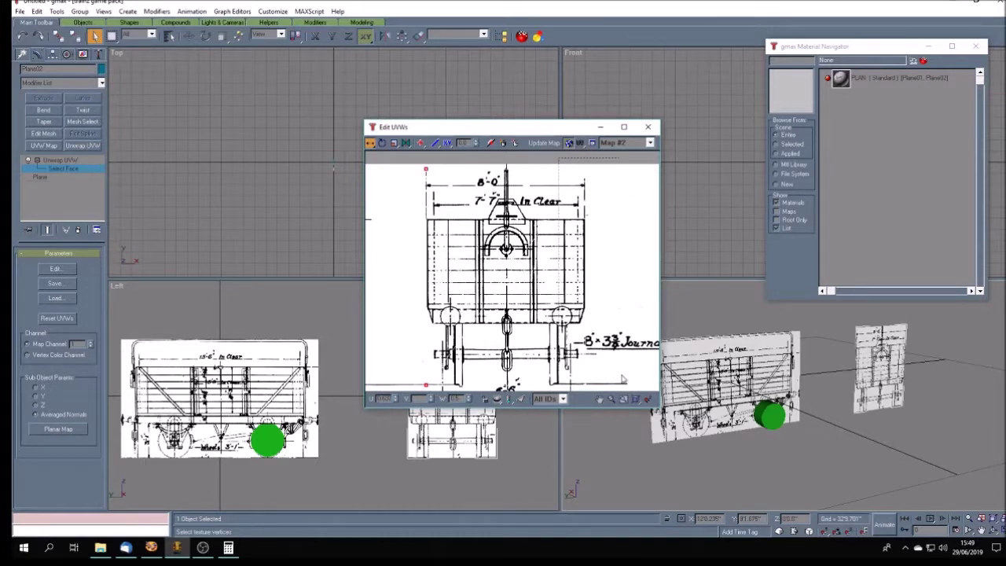
drag(558, 158, 629, 405)
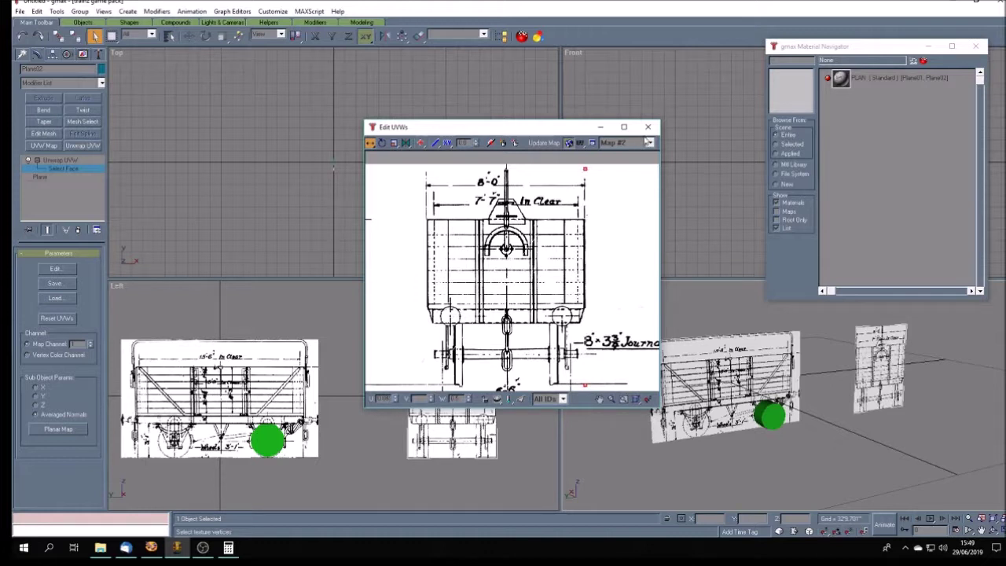
click(648, 127)
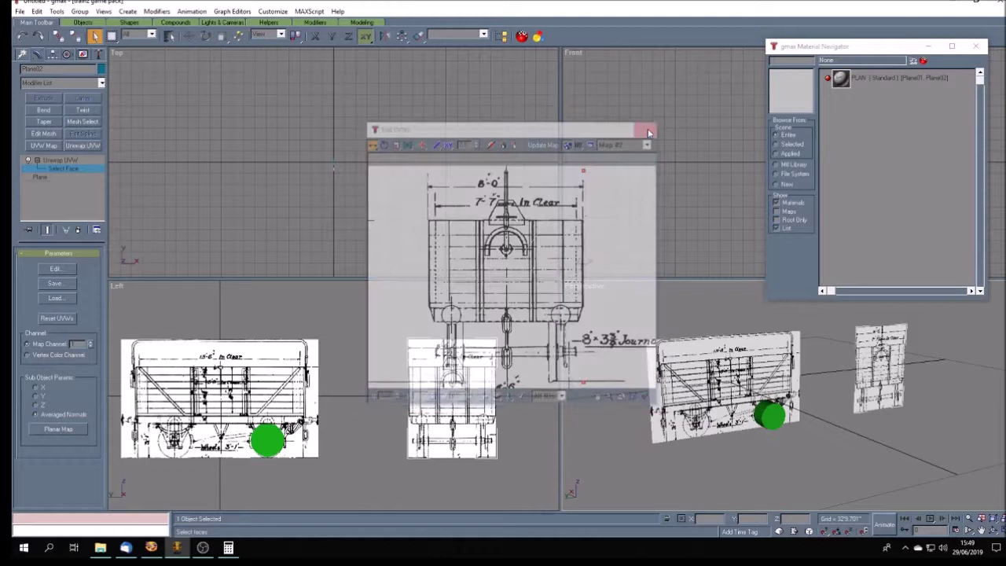
Step: Draw a thin box just above the end elevation in the Left view and set its width to 4'8.5"
click(981, 530)
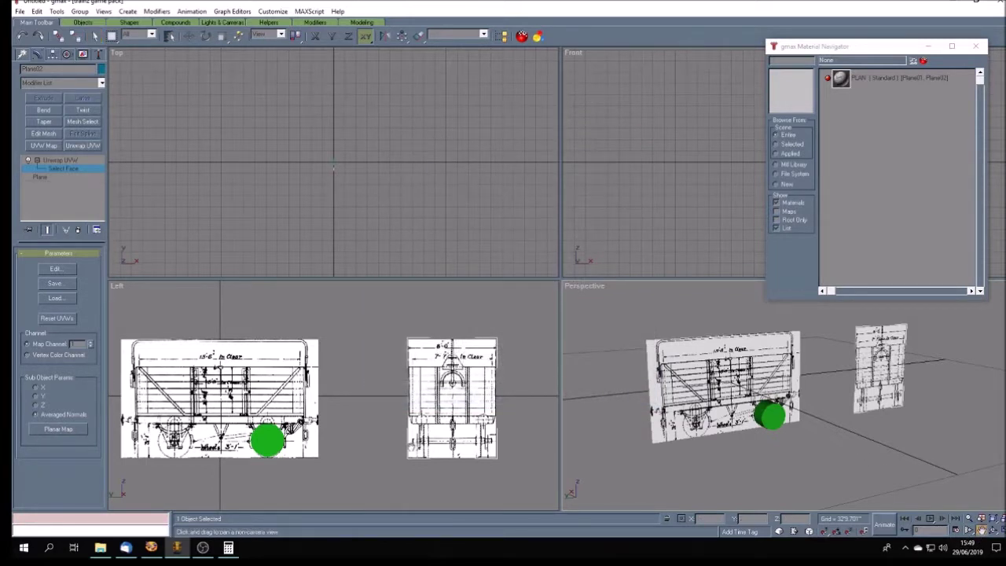
drag(469, 439, 404, 409)
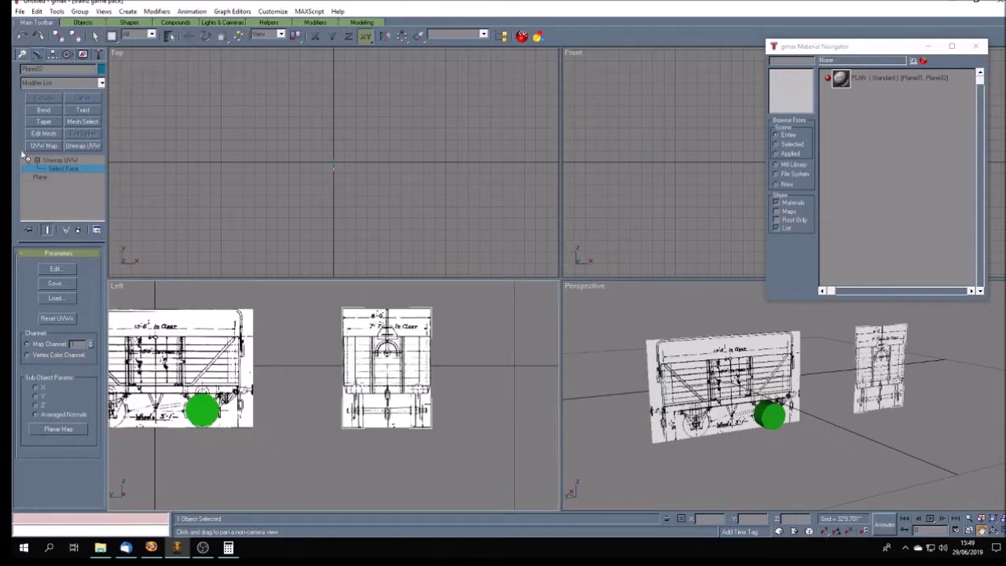
click(94, 35)
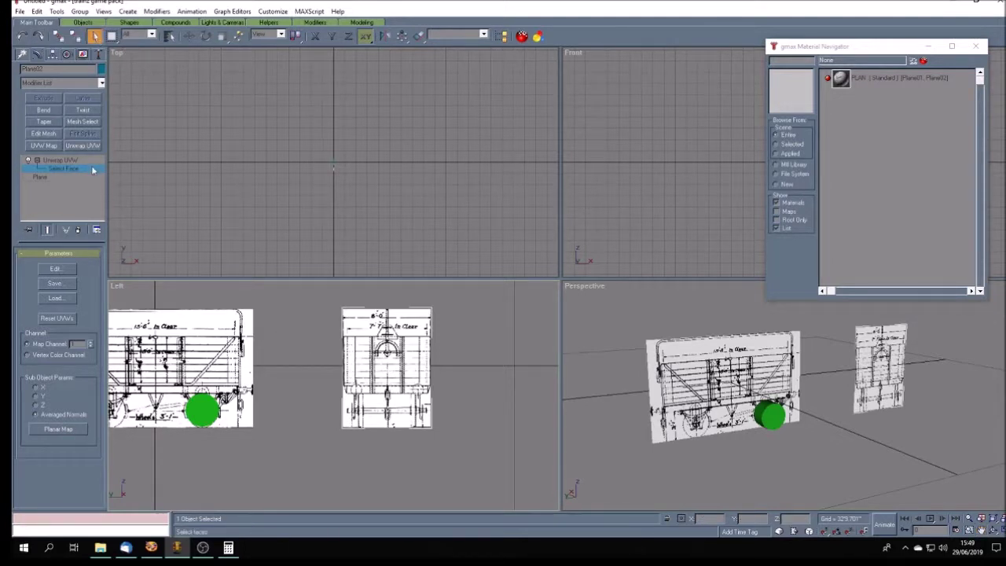
click(307, 359)
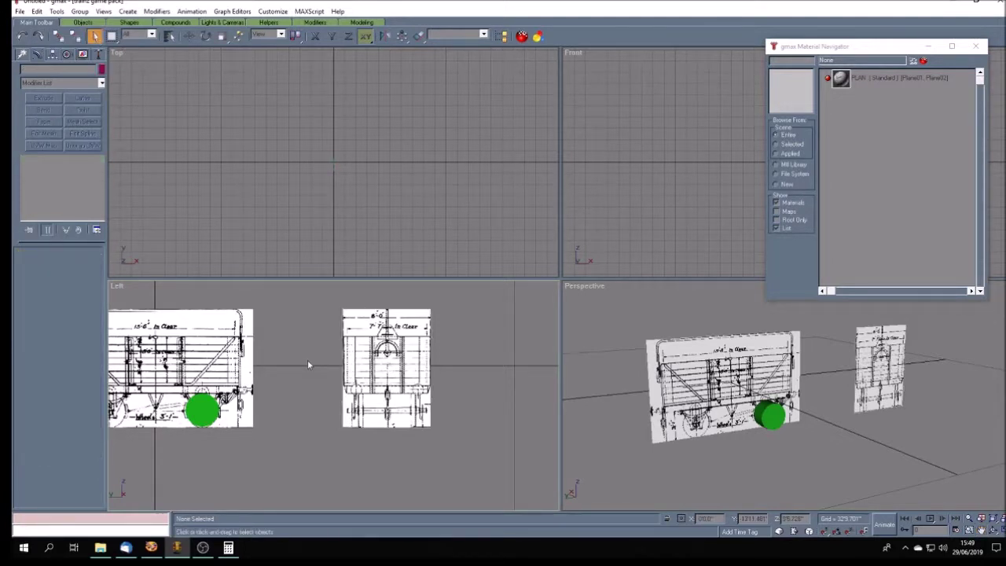
click(22, 55)
click(38, 122)
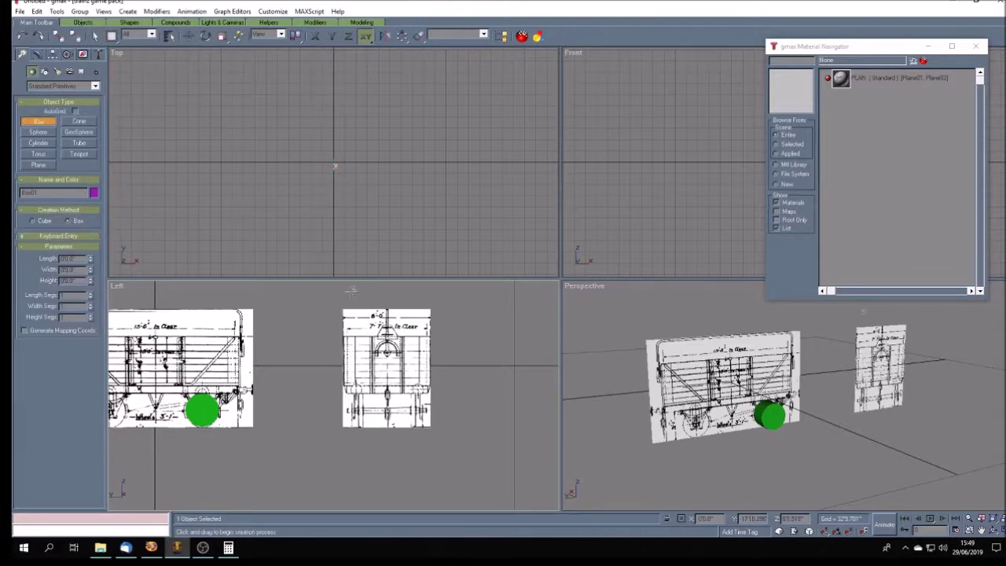
drag(349, 291, 423, 307)
click(423, 306)
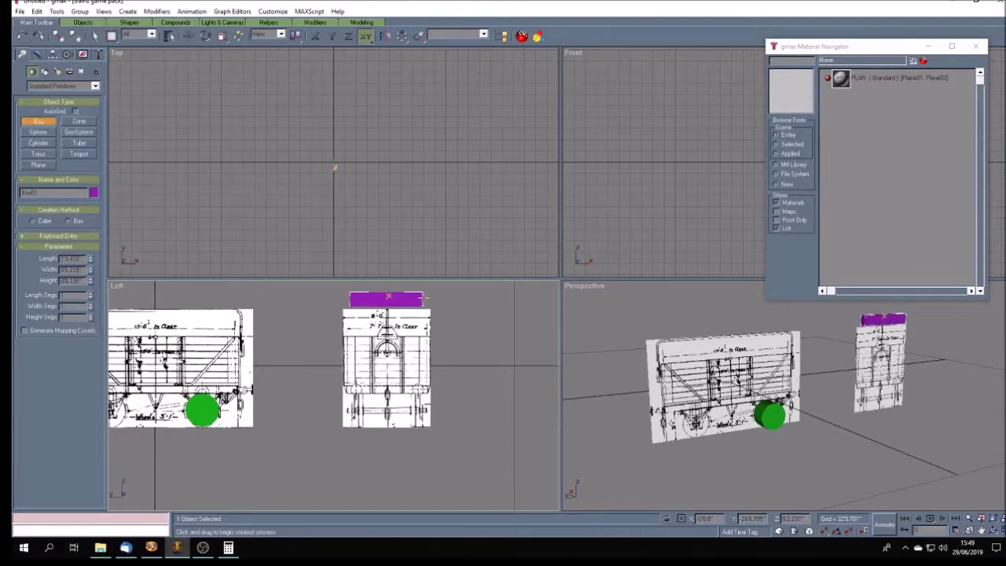
double_click(70, 269)
text(1)
key(Return)
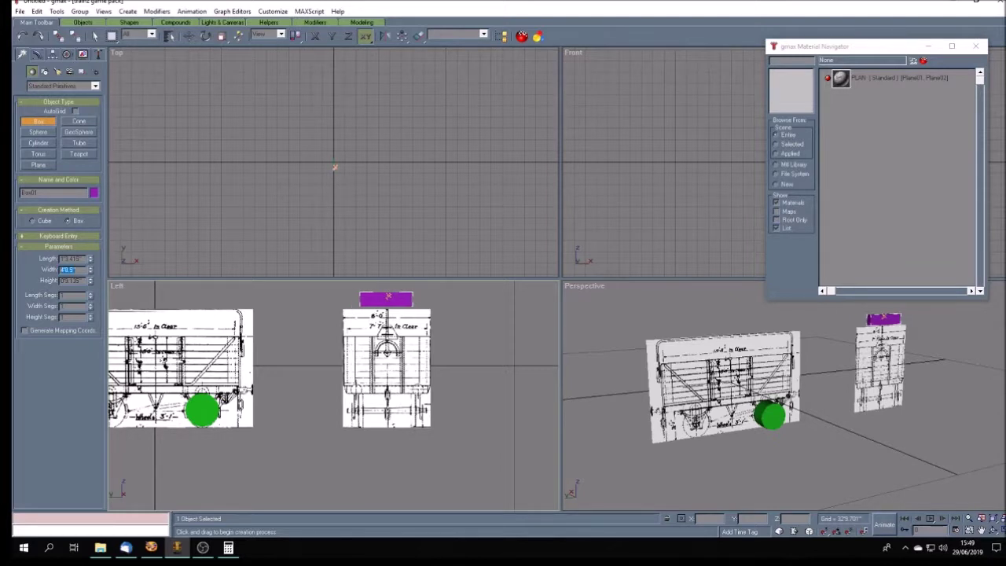
Step: Move the box down onto the end elevation's axle and centre it horizontally between the wheels
click(189, 36)
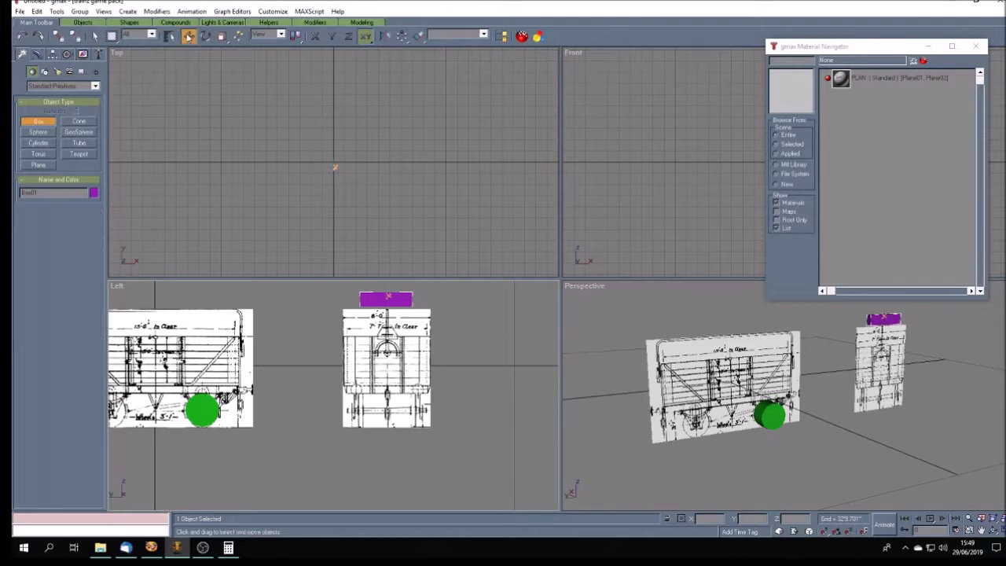
click(378, 296)
drag(377, 297, 375, 411)
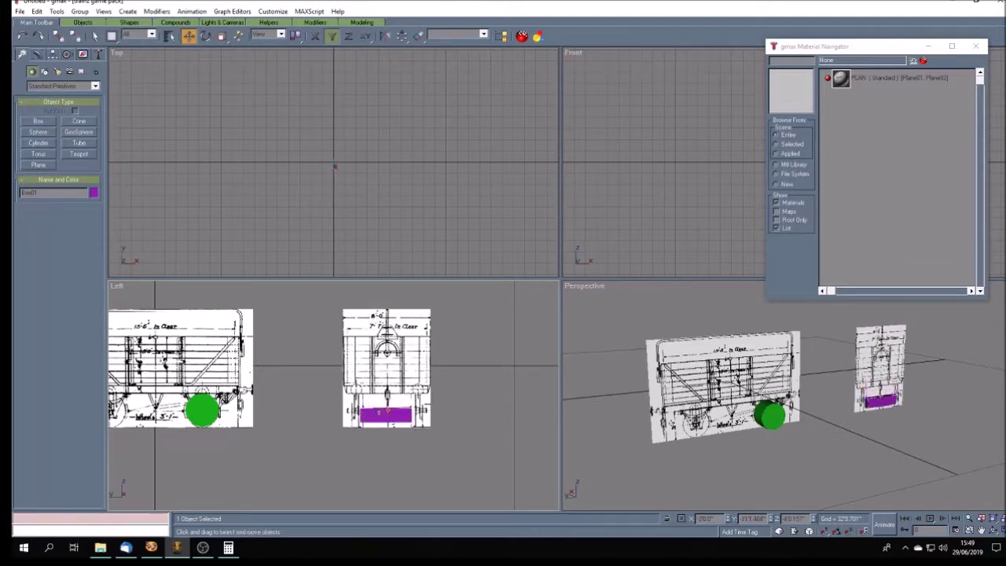
scroll(397, 429, up, 5)
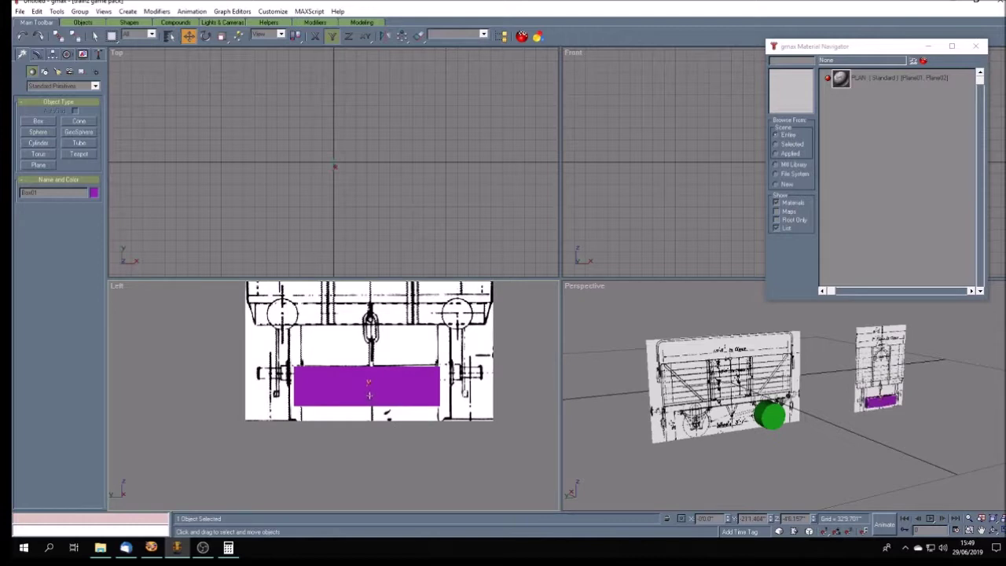
click(370, 386)
key(F5)
drag(366, 385, 373, 384)
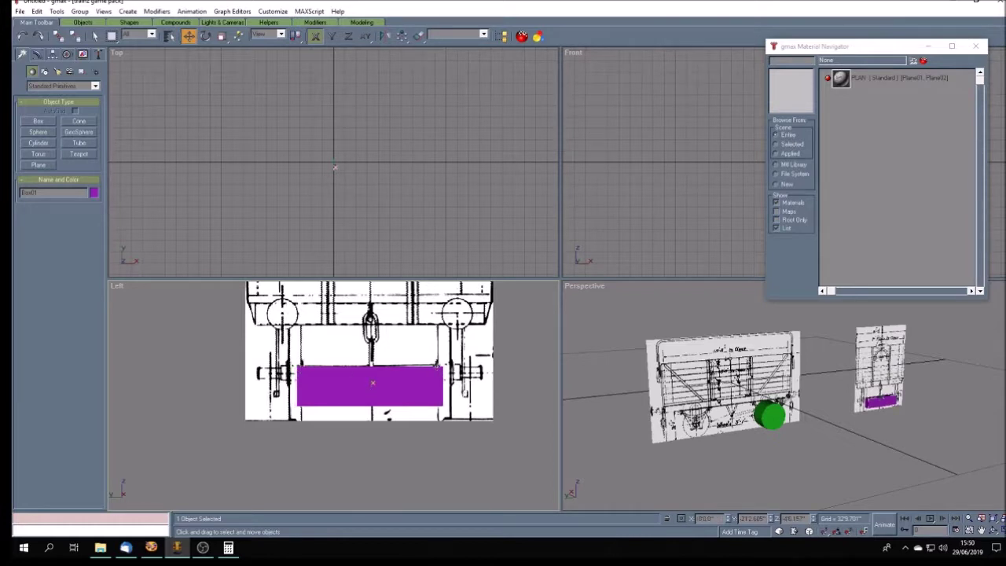
Step: Compare the box with the end elevation's wheel spacing, and examine the wheel dimensions on the wagon drawing in Paint Shop Pro
scroll(401, 390, down, 5)
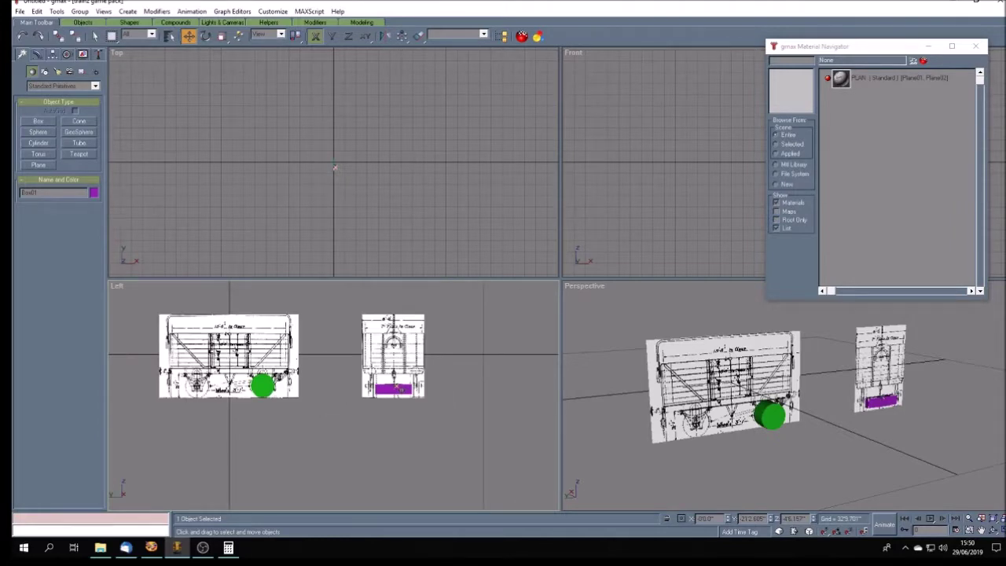
scroll(401, 390, up, 2)
scroll(401, 390, down, 1)
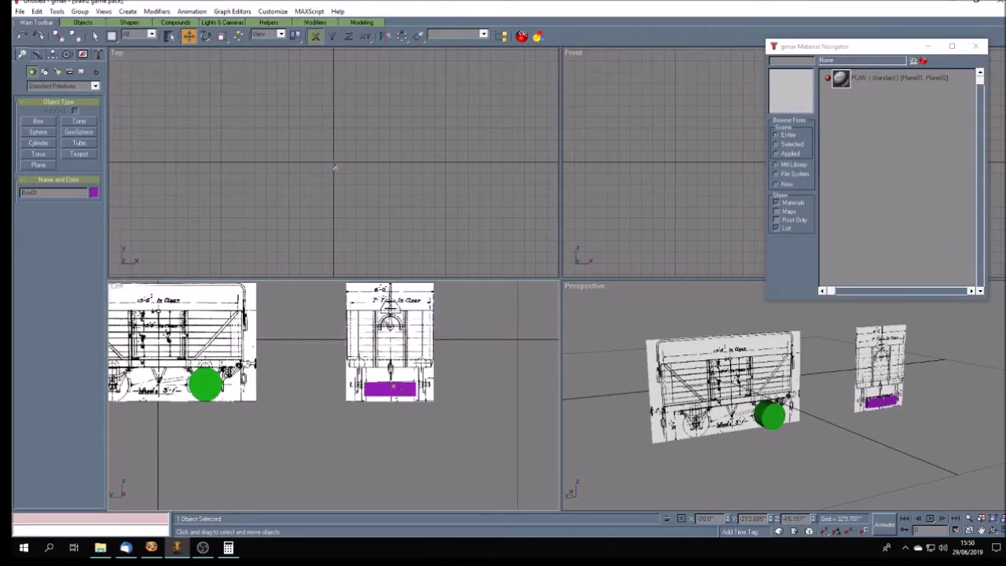
scroll(405, 346, up, 3)
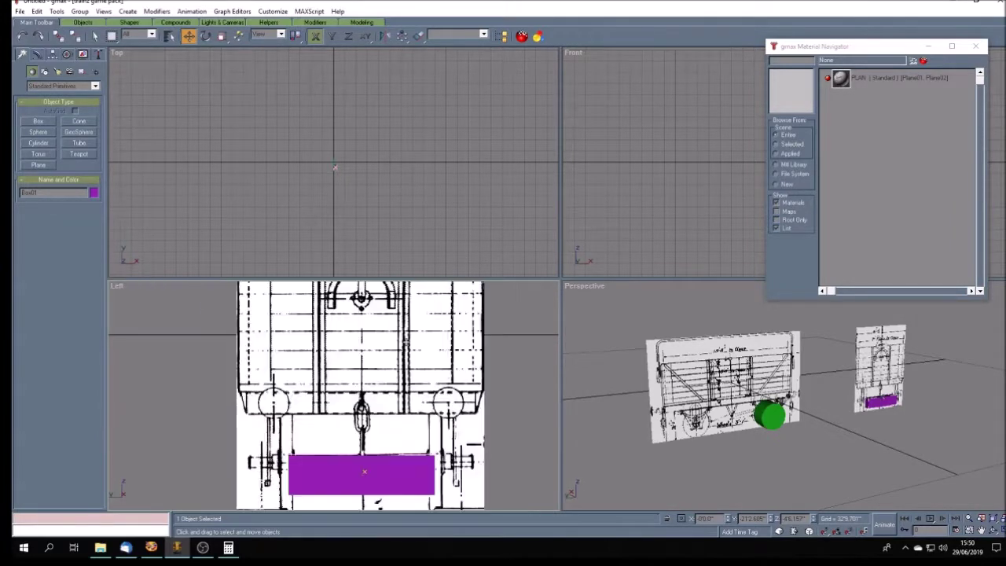
scroll(405, 346, down, 3)
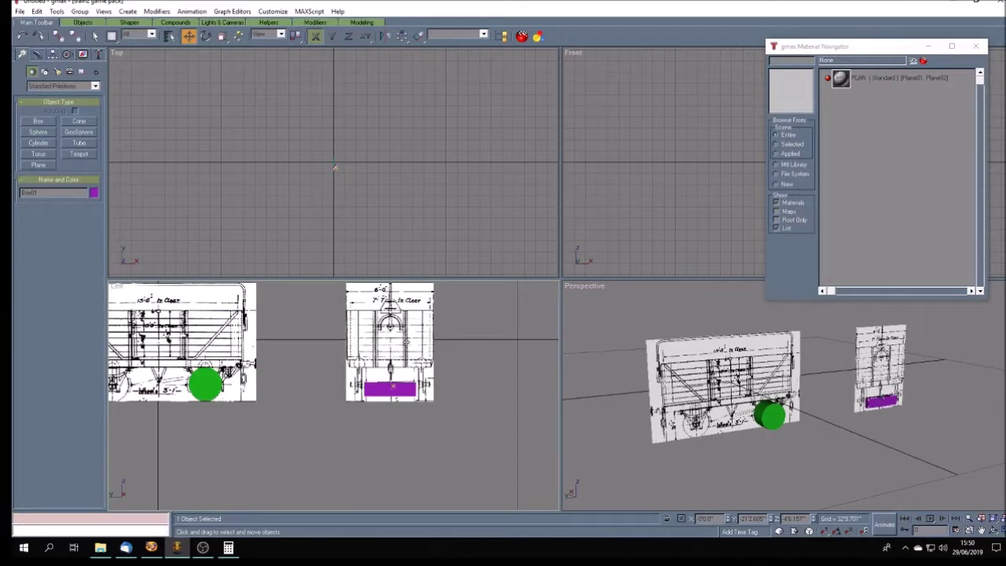
click(151, 547)
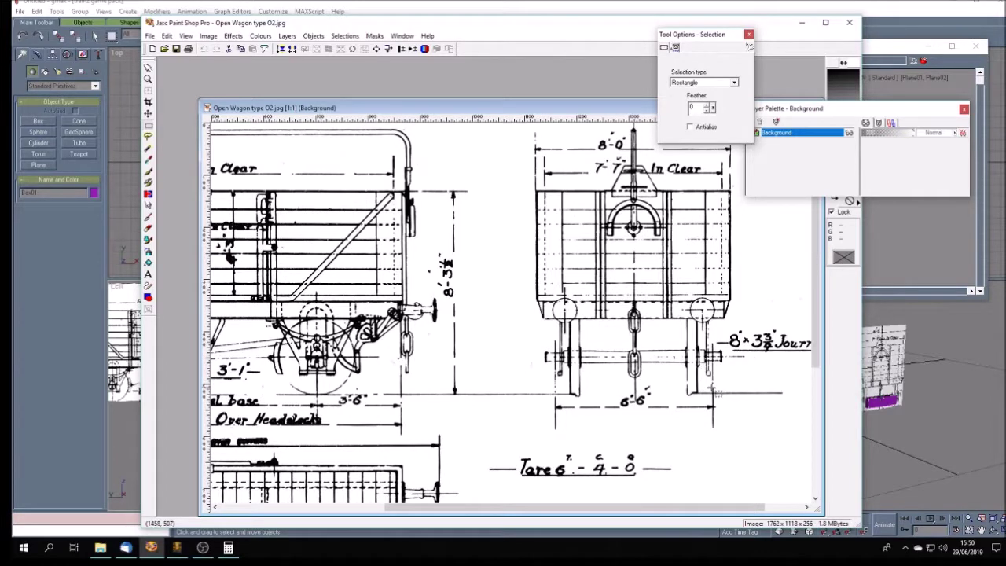
click(399, 11)
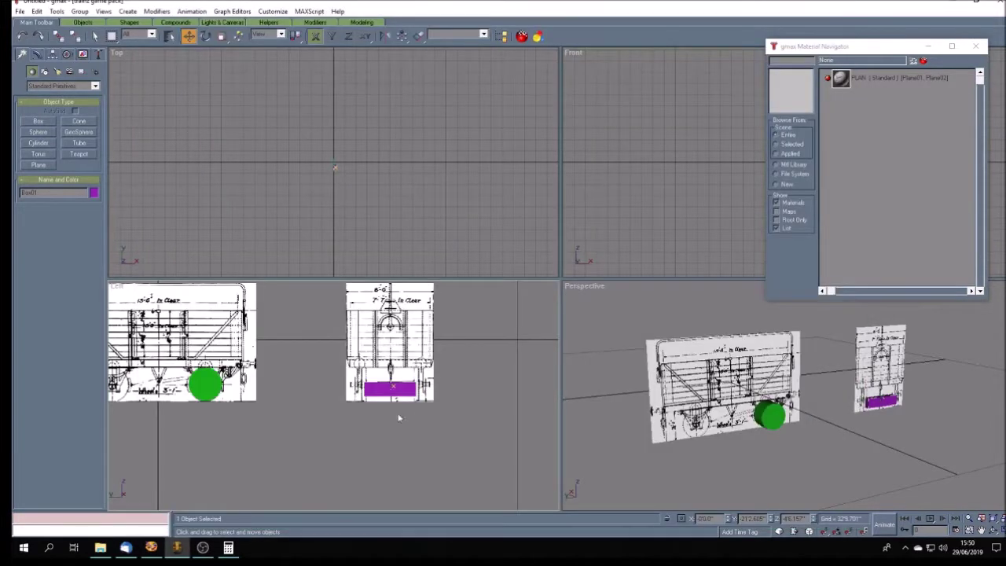
Step: Recheck the dimension below the end elevation in Paint Shop Pro and set the box's width to 6'6" in gmax
click(36, 55)
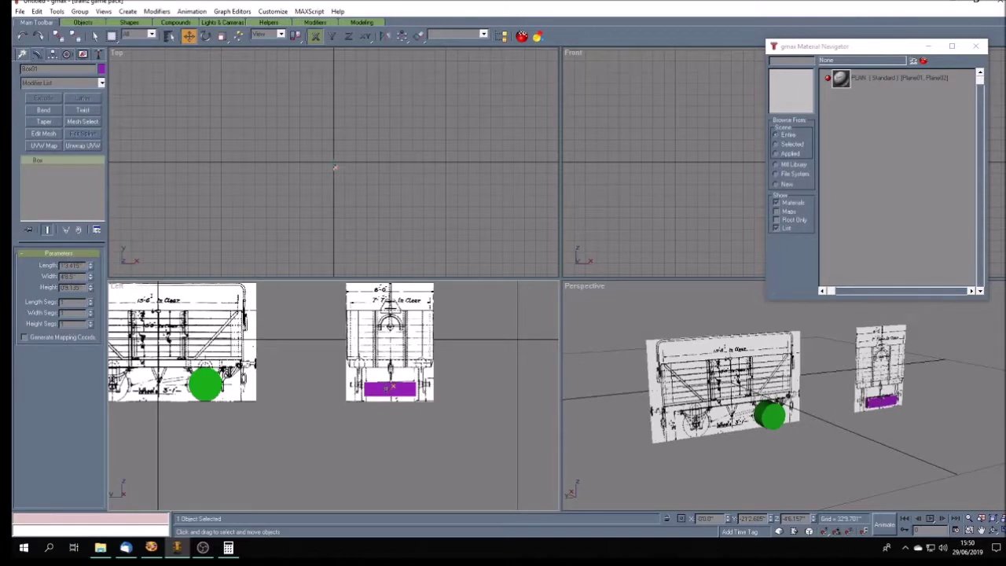
click(151, 548)
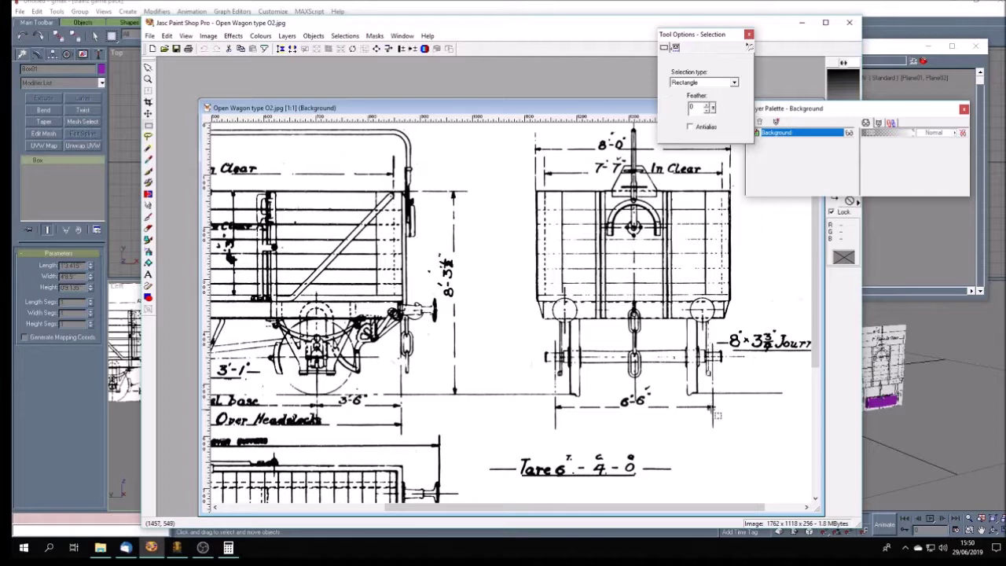
click(426, 7)
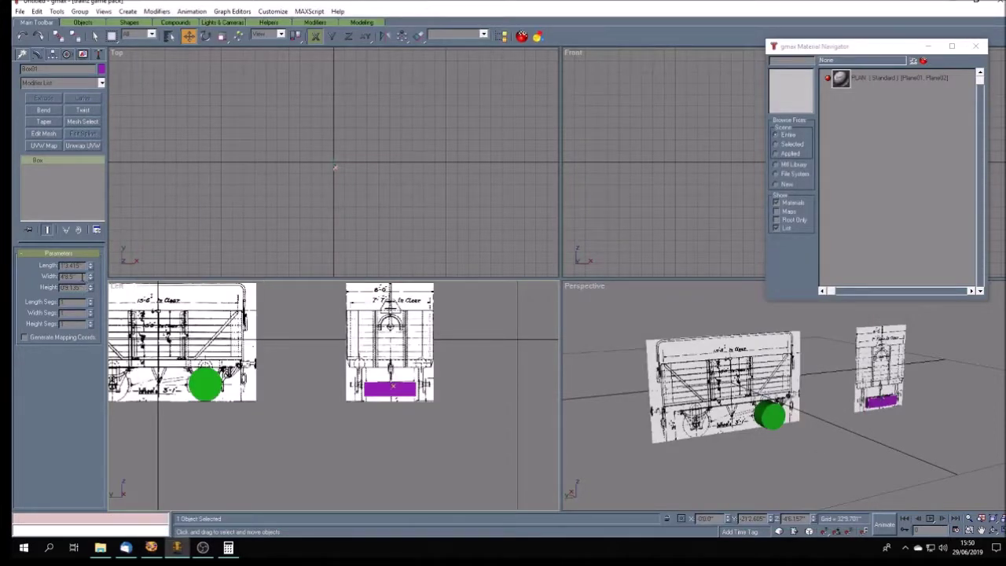
key(BackSpace)
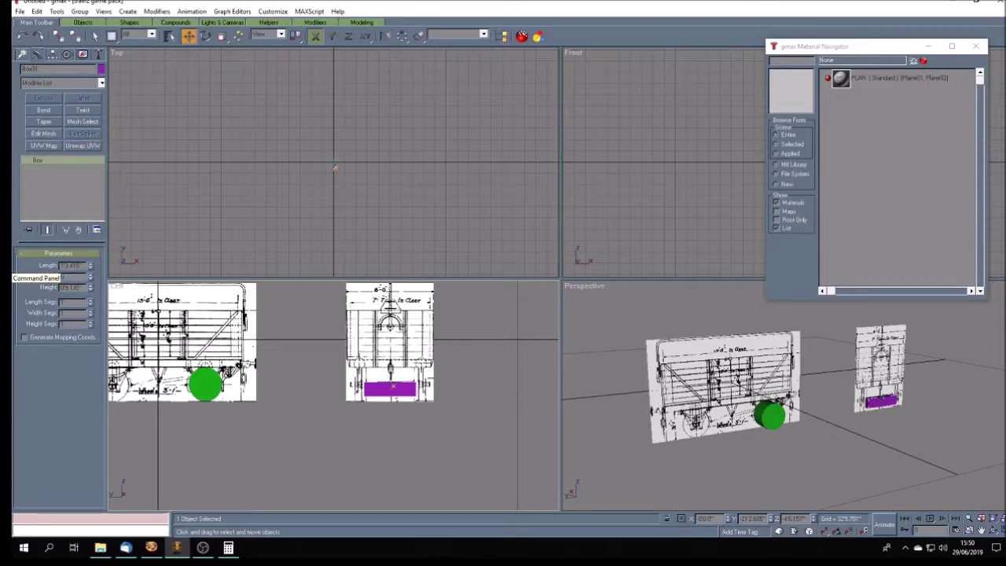
text(25)
key(Return)
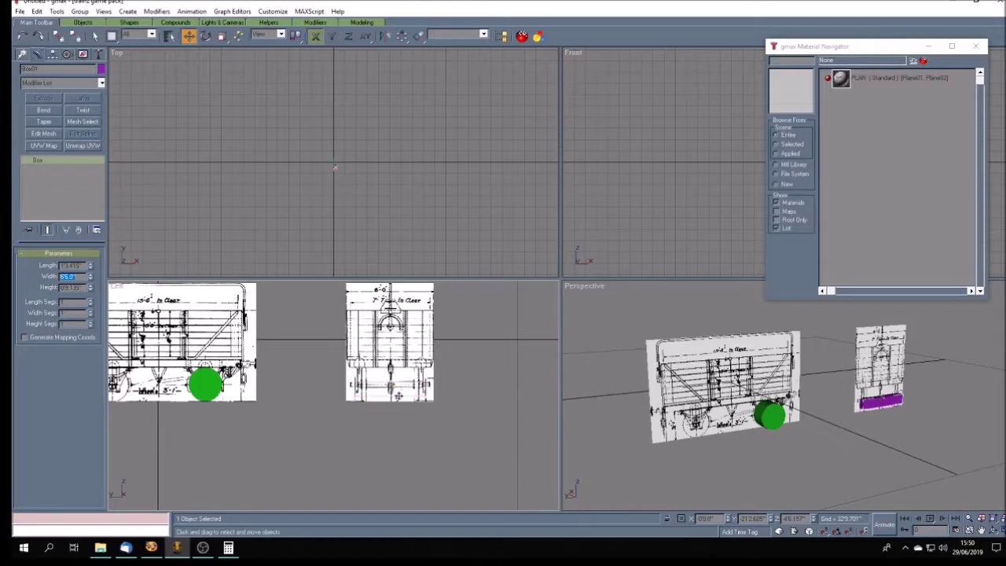
key(Return)
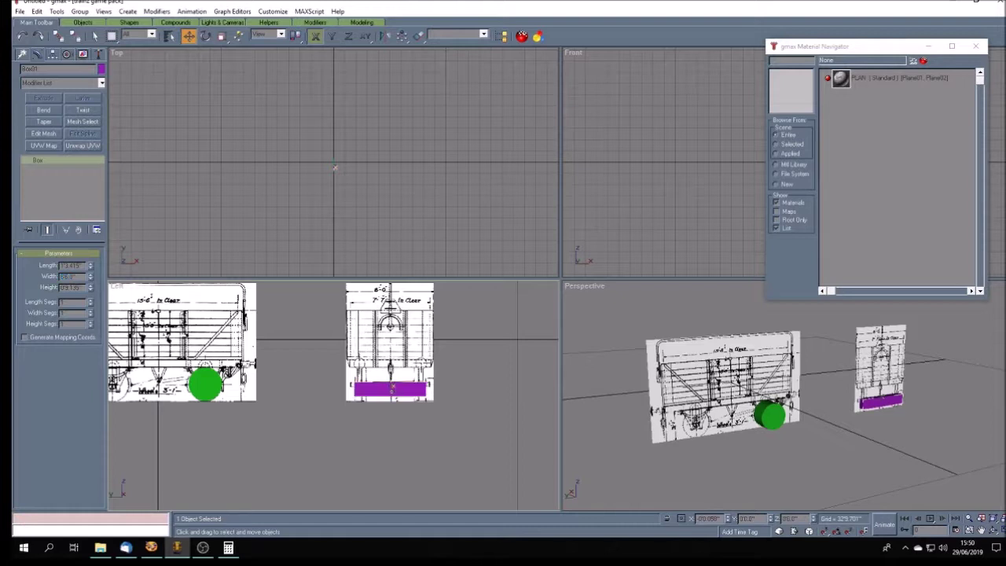
Step: Move the box vertically down so it overlaps the end elevation's lower edge for comparison with the journals
key(F6)
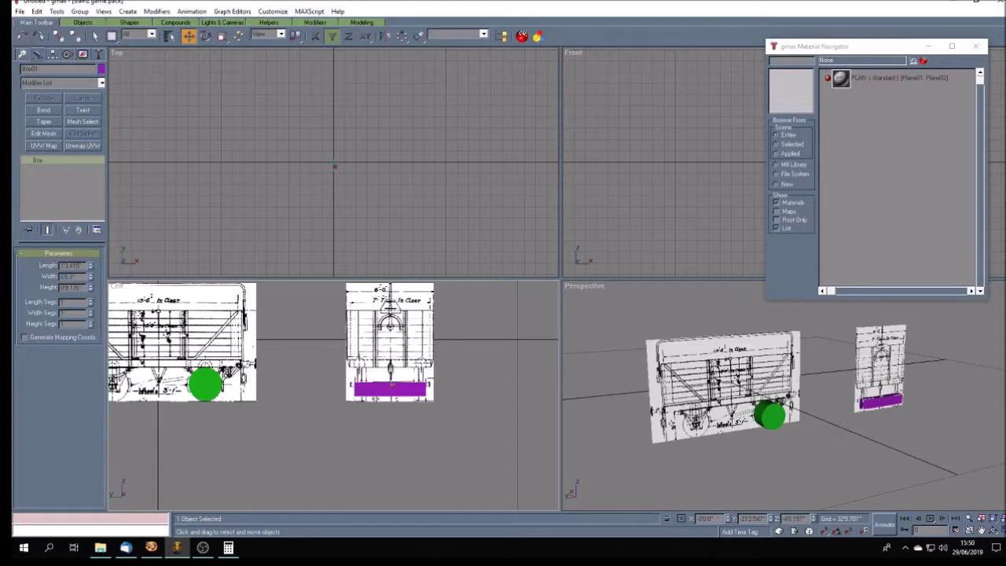
drag(378, 391, 381, 398)
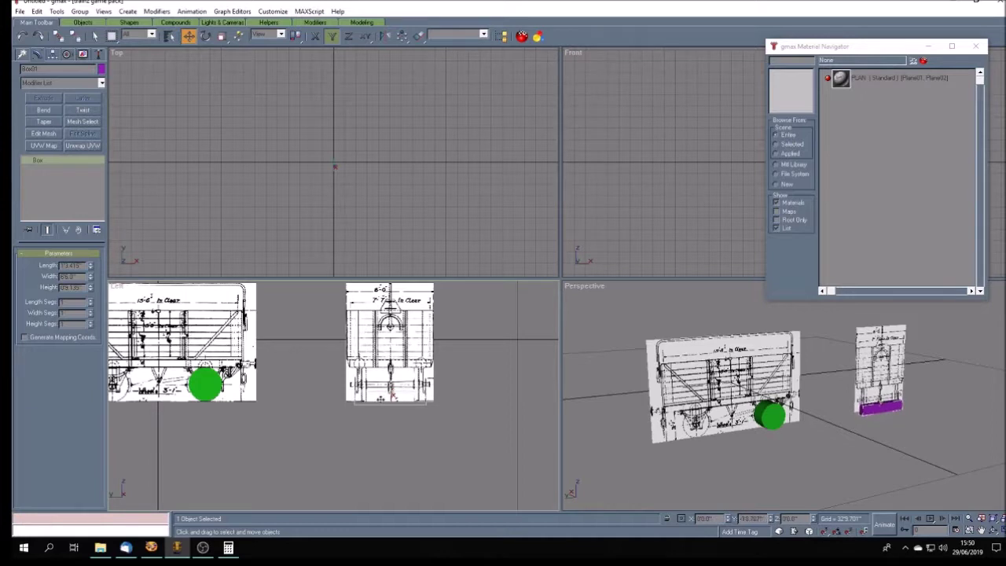
scroll(396, 391, up, 5)
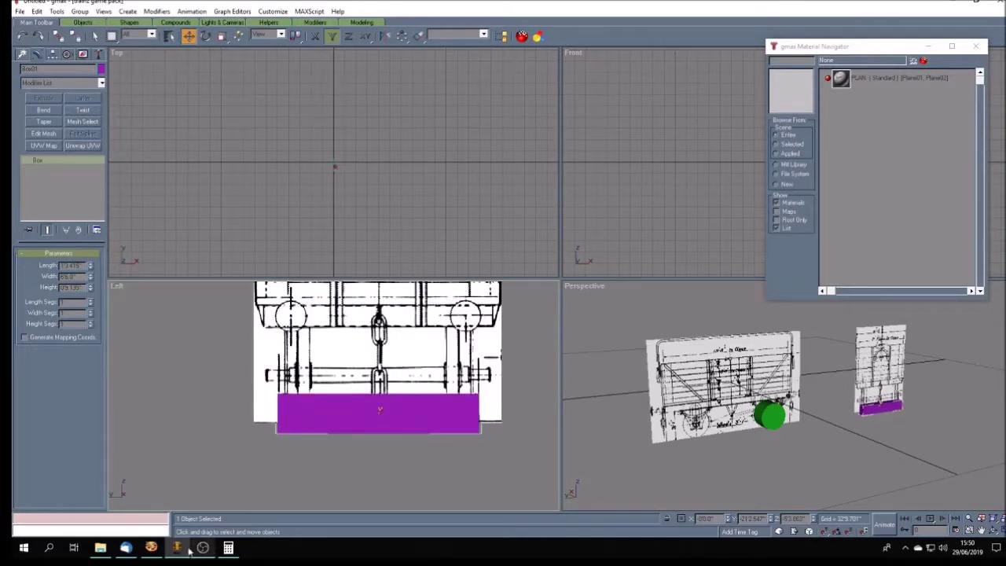
Step: Check the wheel dimensions on the Paint Shop Pro drawing, and clone the gmax box vertically above the original
click(151, 547)
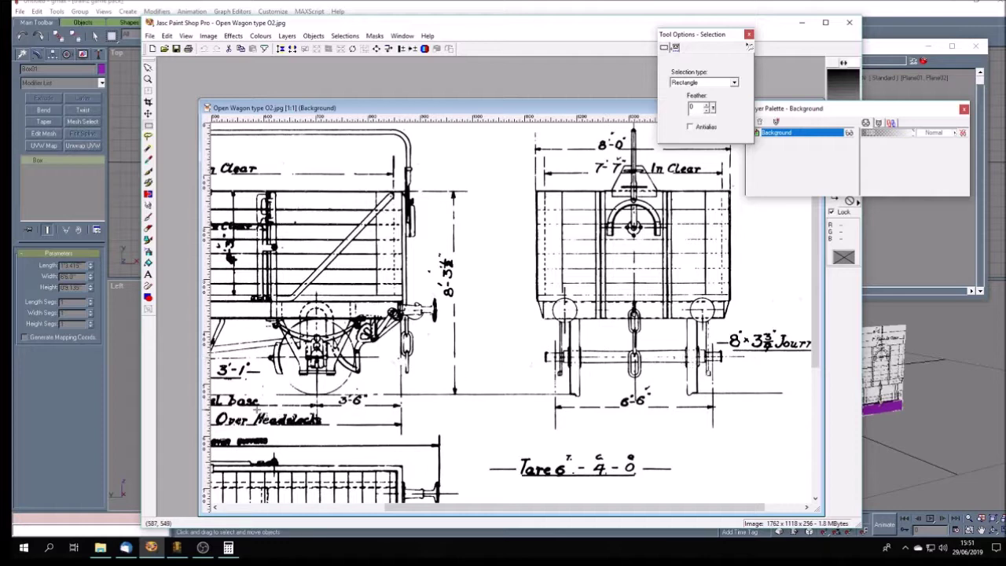
click(292, 5)
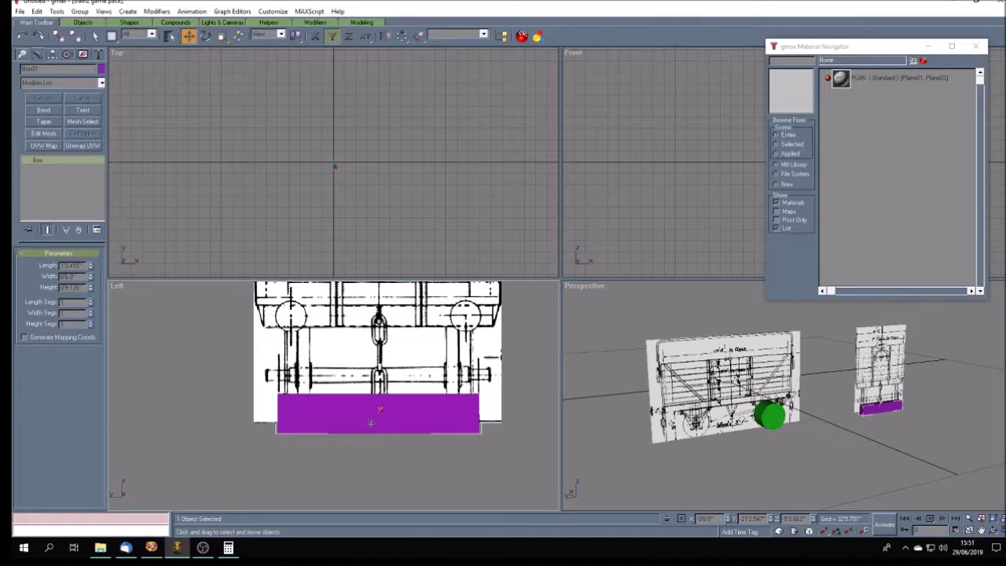
shift+drag(369, 423, 371, 353)
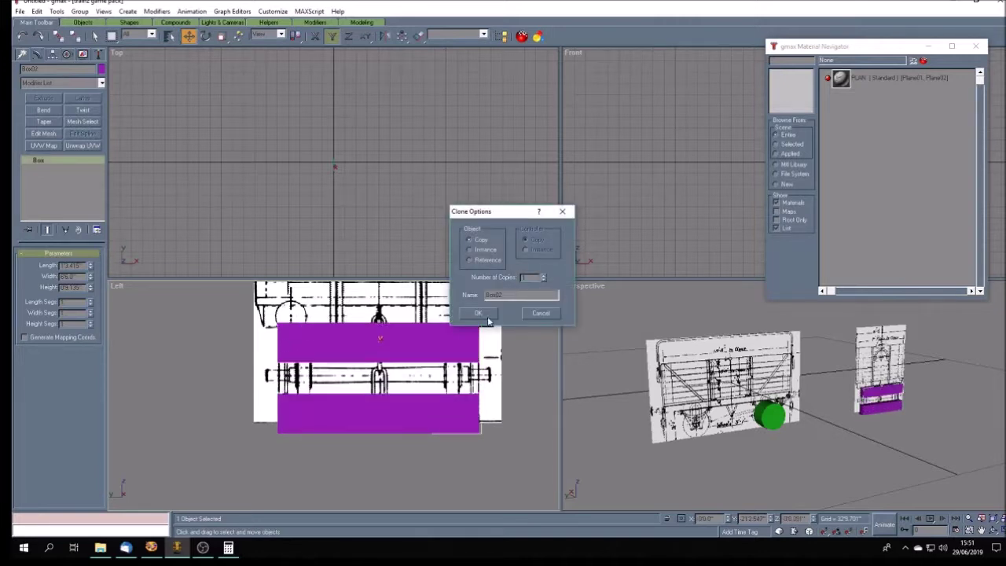
click(476, 313)
Step: Colour the cloned box green and set its width to 4'8.5"
click(100, 69)
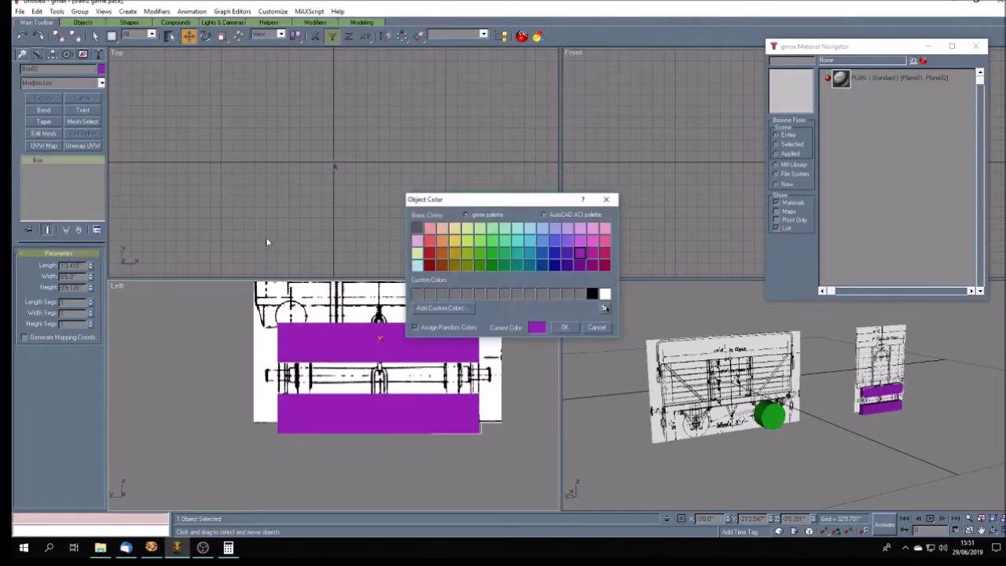
click(493, 246)
click(564, 327)
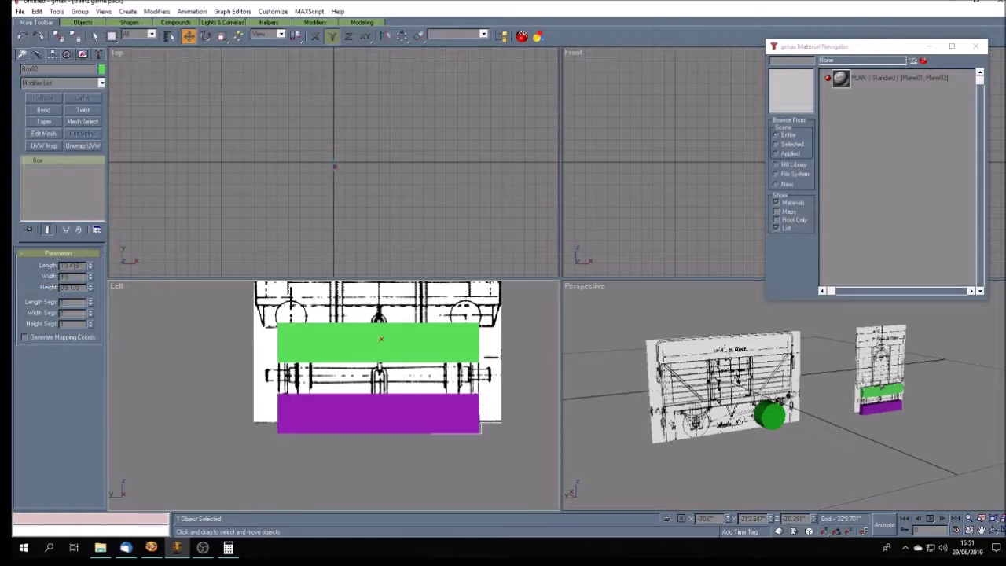
text(48.5)
key(Return)
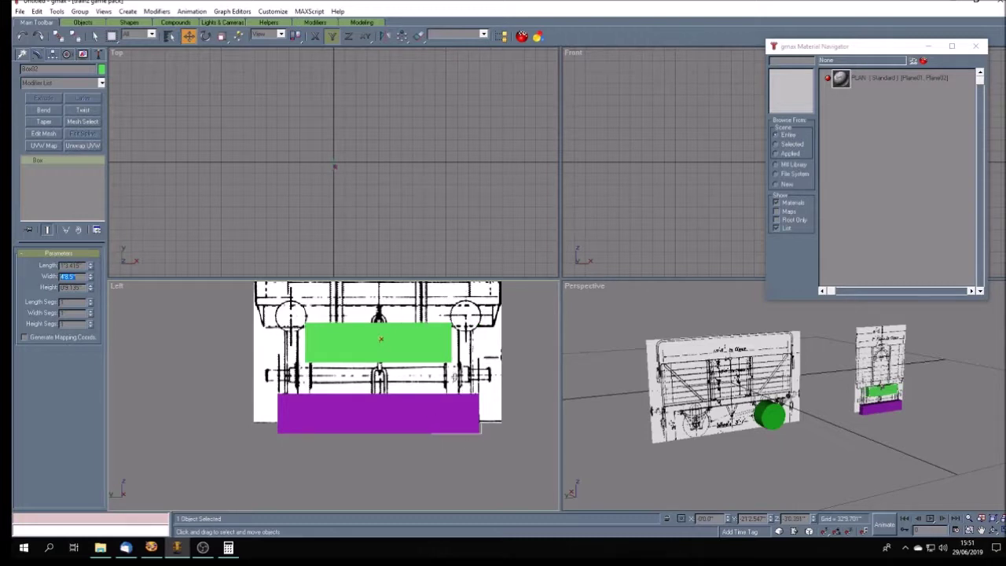
Step: Move the purple box below the end elevation and lower the green box to sit between the wheels
click(354, 418)
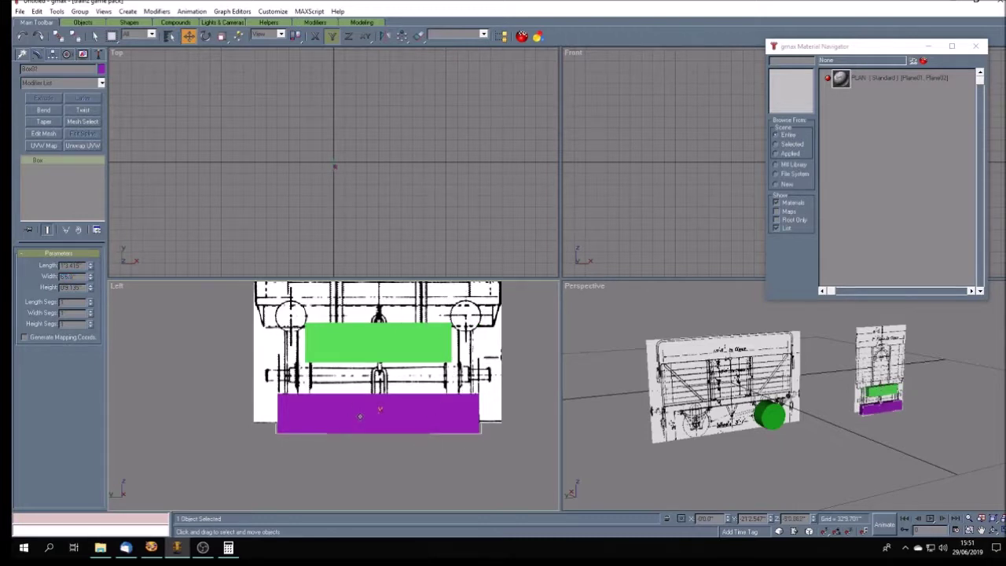
drag(379, 413, 379, 462)
click(358, 349)
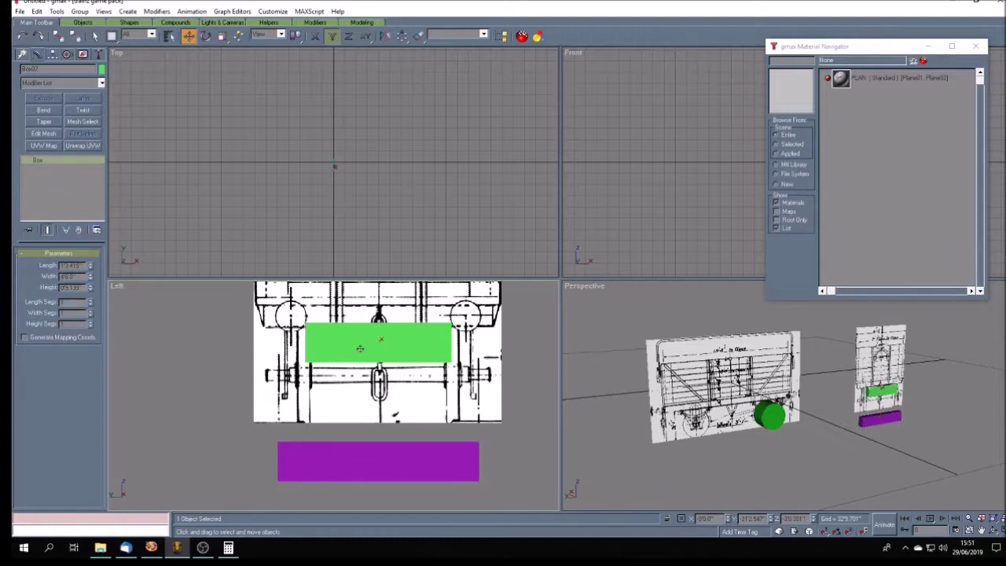
drag(368, 346, 399, 382)
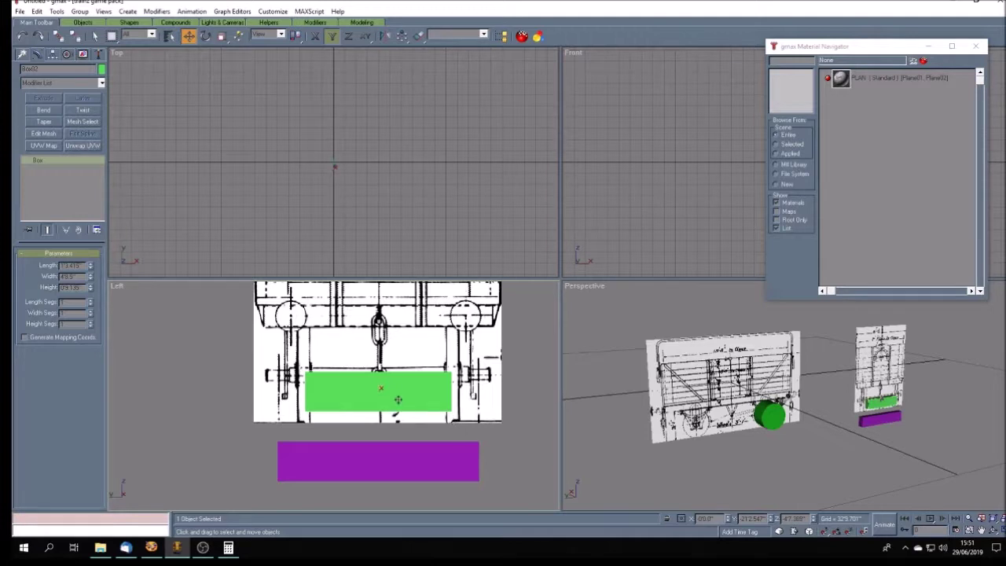
Step: Lower the green box to overlap the end elevation's rail line for comparison, and delete both the green and purple gauge boxes
drag(398, 400, 399, 420)
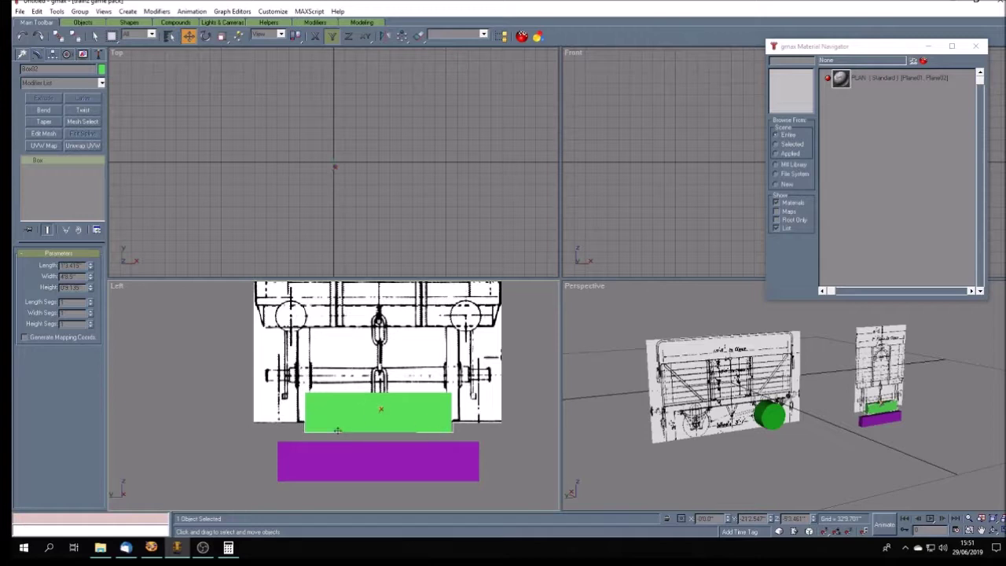
key(ctrl+z)
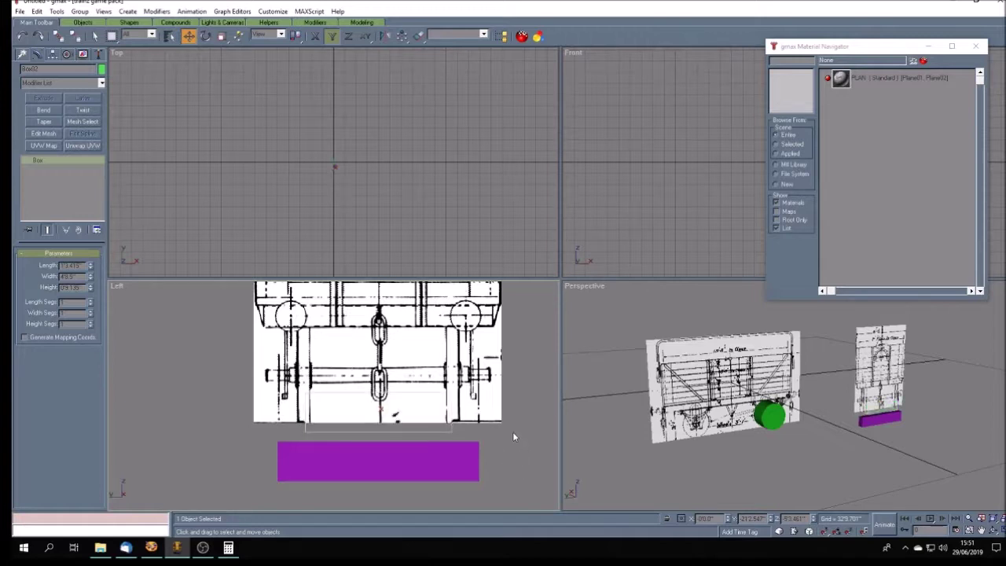
key(Delete)
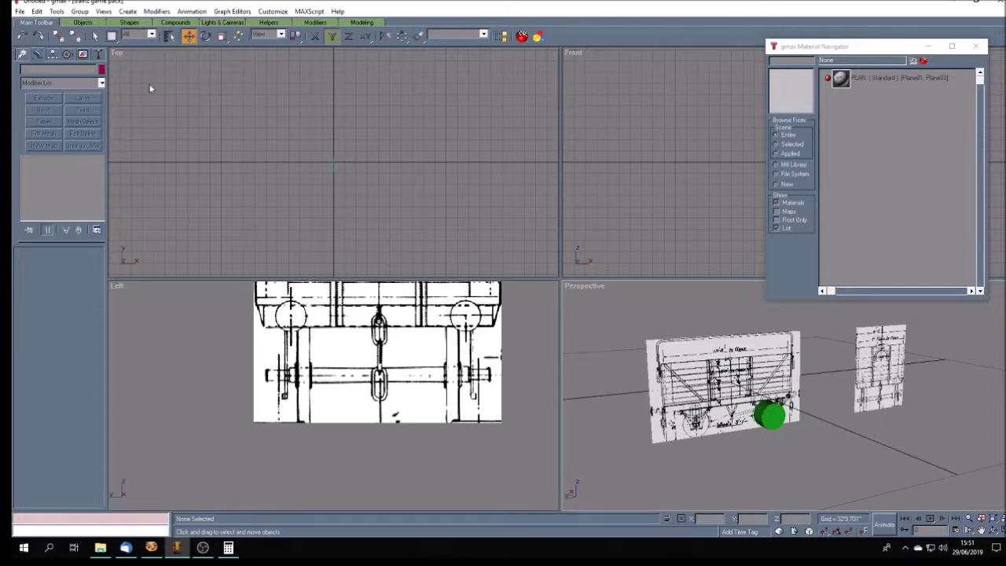
Step: Clone the side elevation plane as a copy lengthwise beyond its outer end in an enlarged Perspective view
click(981, 532)
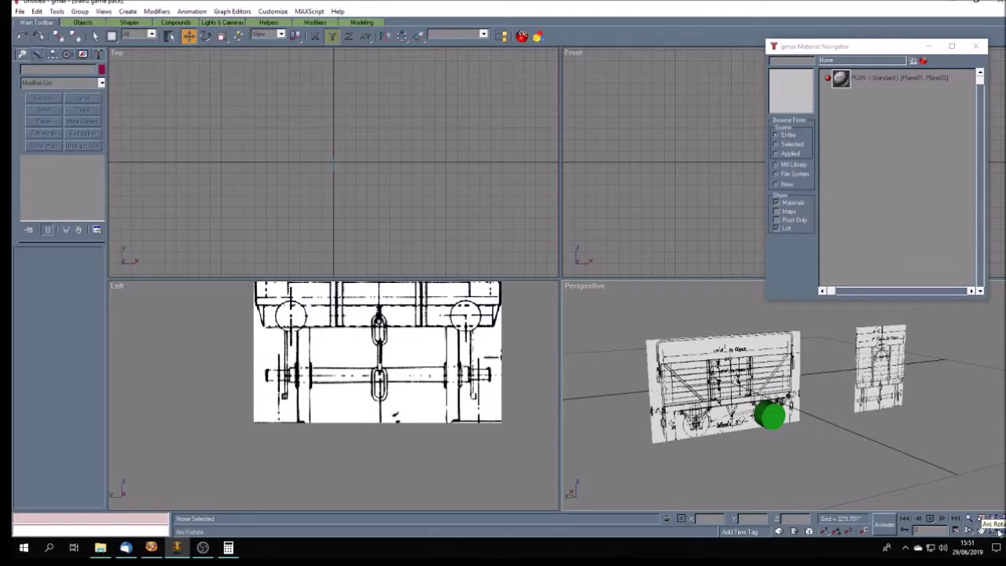
drag(743, 432, 709, 421)
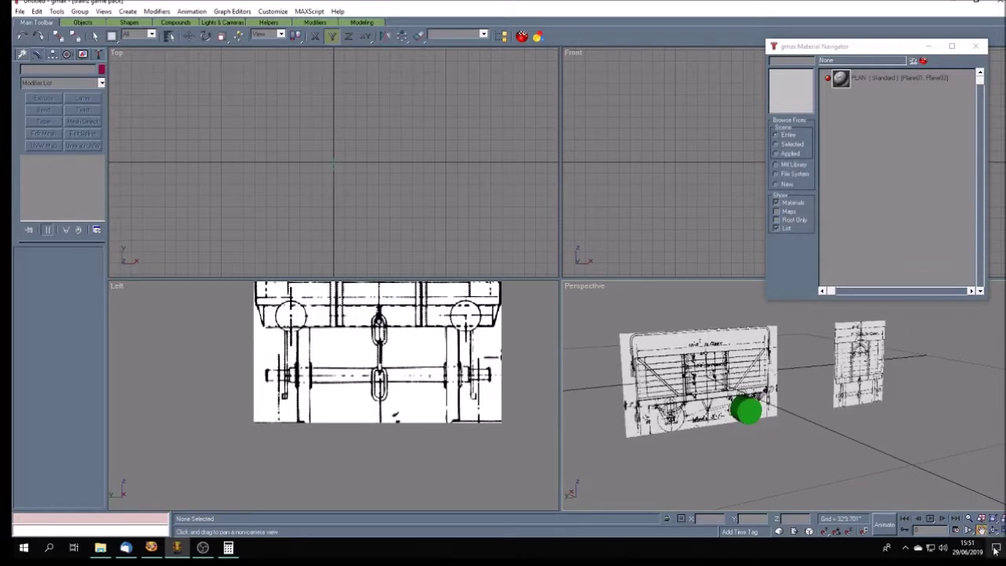
key(w)
drag(383, 290, 379, 283)
click(189, 37)
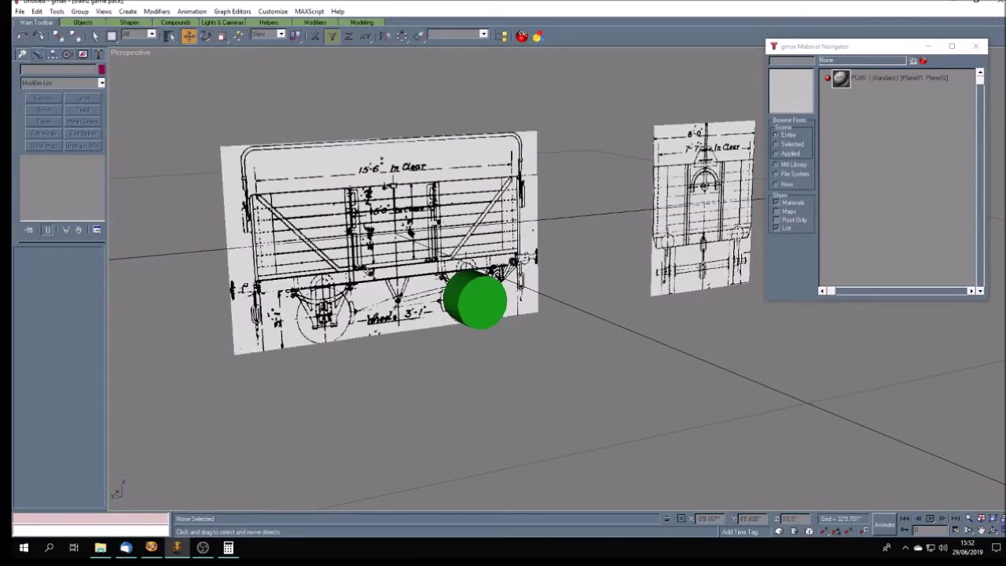
mouse_move(308, 272)
shift+mouse_down()
mouse_move(13, 271)
mouse_move(15, 282)
shift+mouse_up()
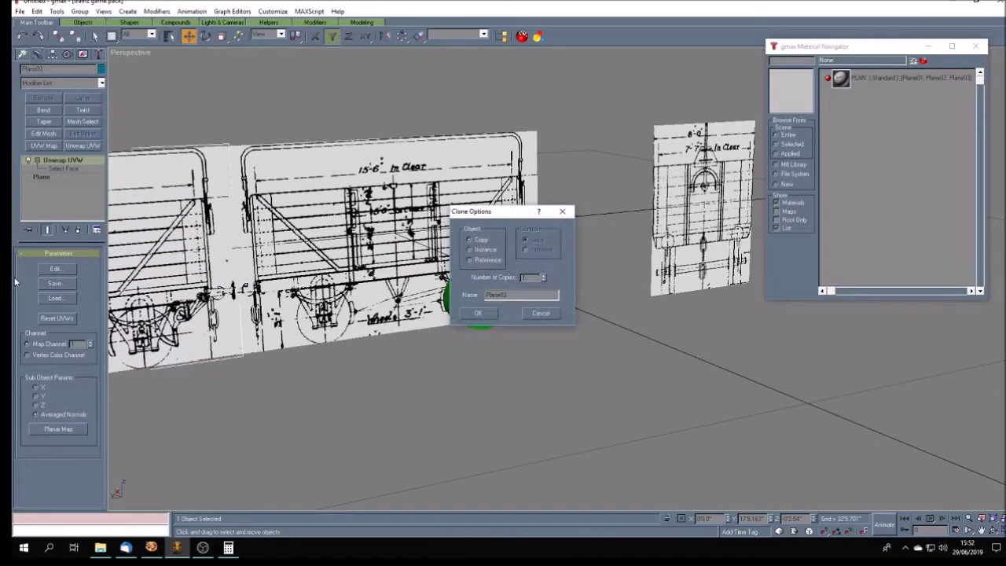
click(489, 316)
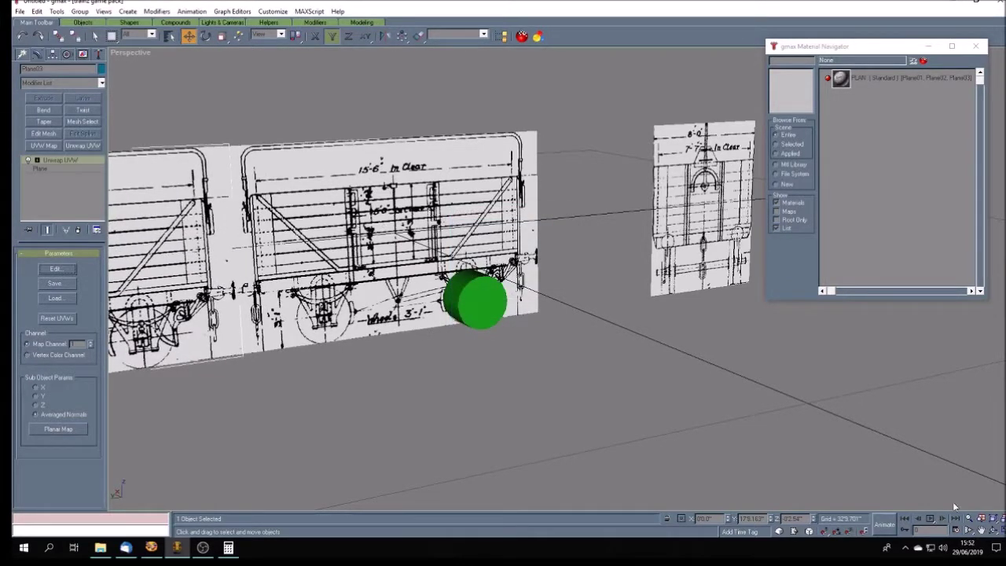
Step: Move the cloned plane further along the Y axis to leave a gap beside the original side elevation
click(981, 530)
drag(414, 386, 677, 388)
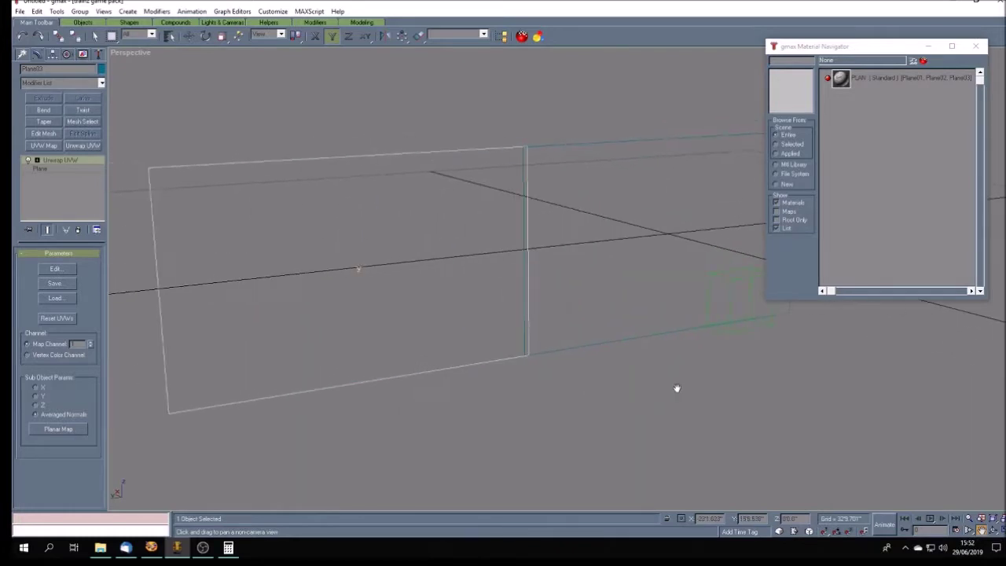
click(188, 35)
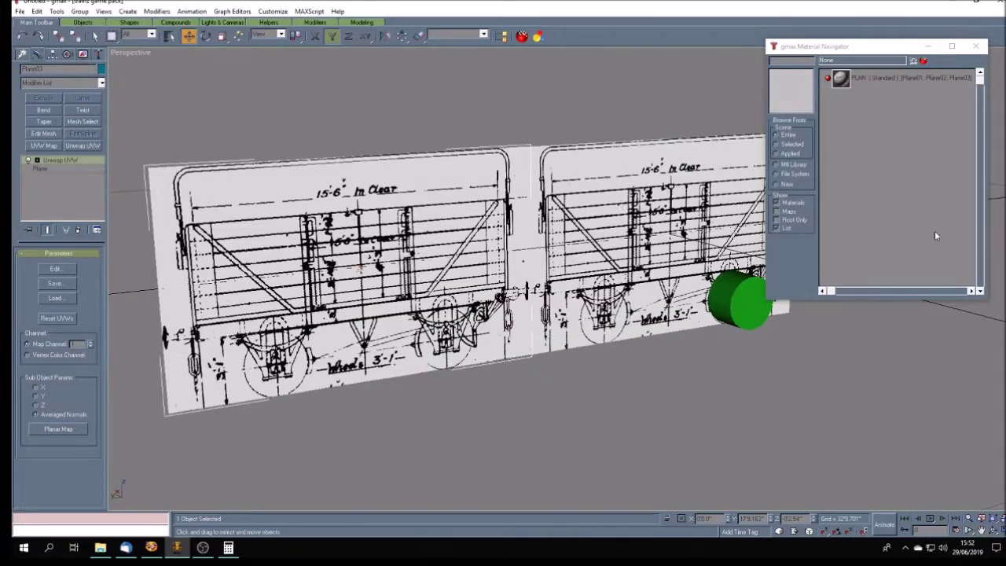
drag(360, 269, 328, 272)
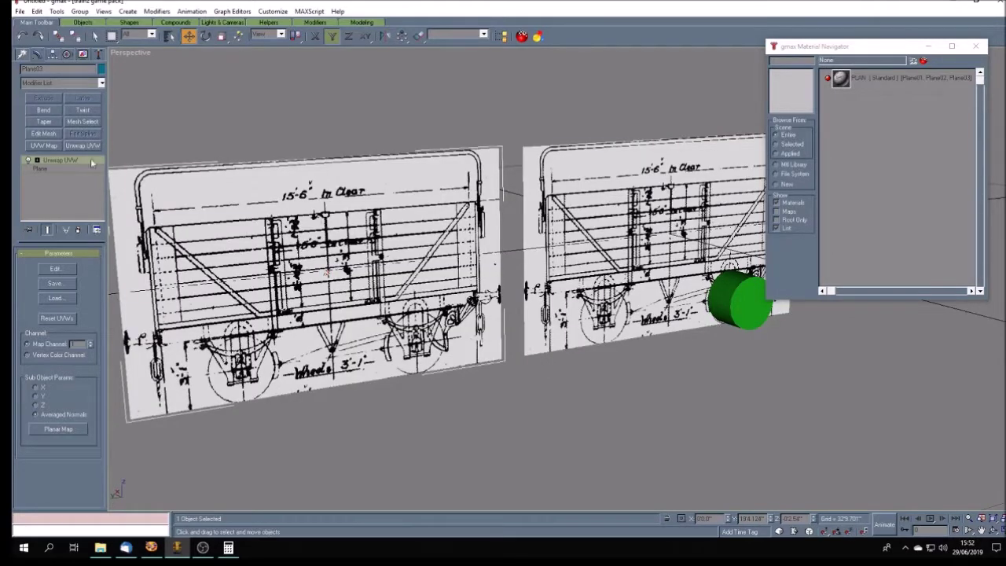
Step: Check the wagon's plan view and width on the Paint Shop Pro drawing, and set the cloned plane's length to 8'0" in gmax
click(37, 161)
click(56, 168)
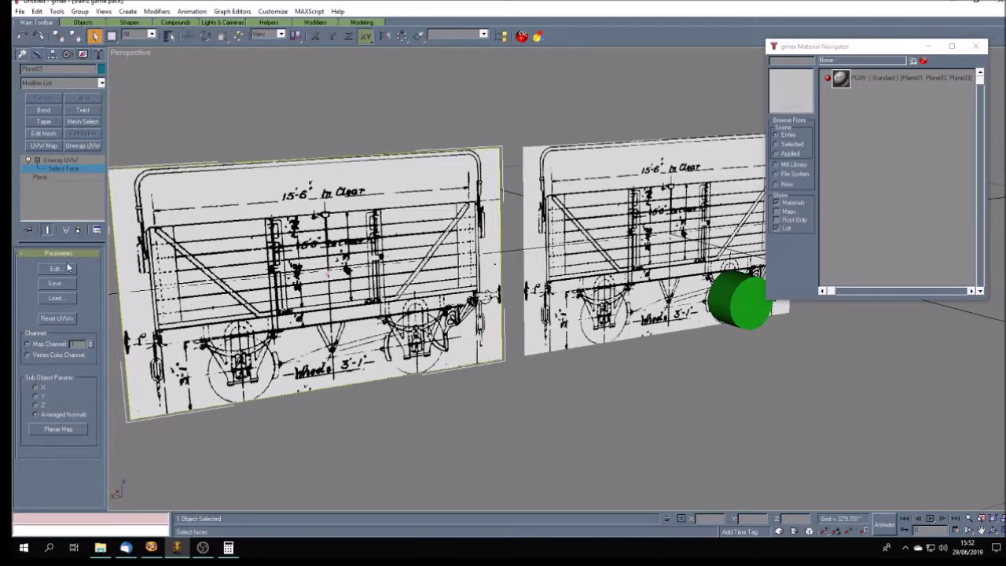
click(151, 547)
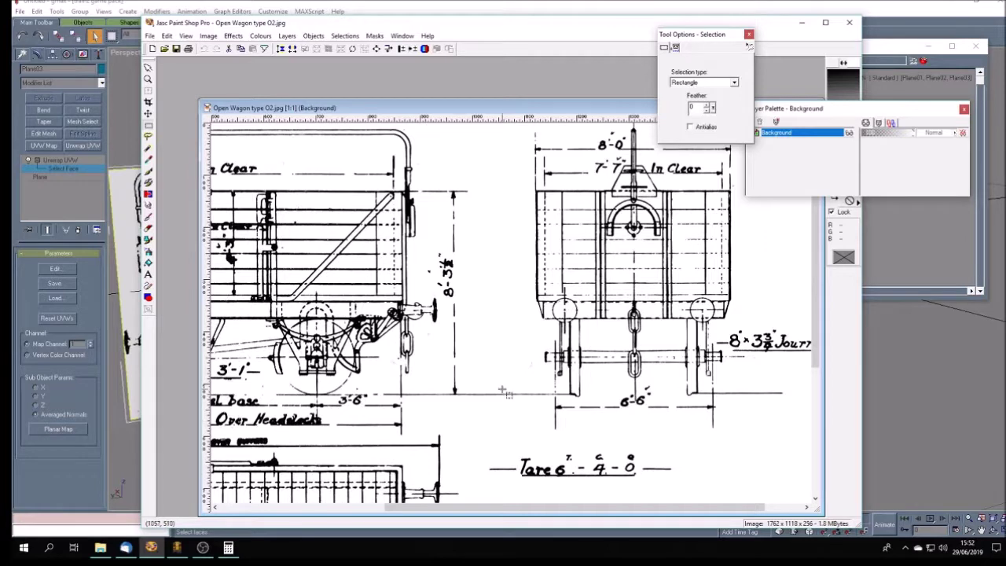
scroll(502, 393, down, 3)
scroll(503, 389, up, 1)
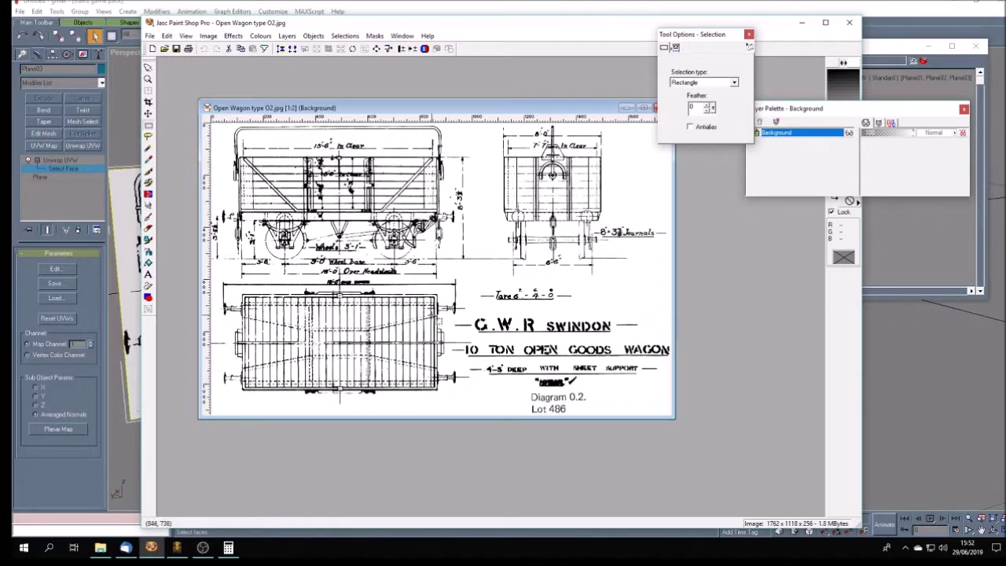
click(849, 22)
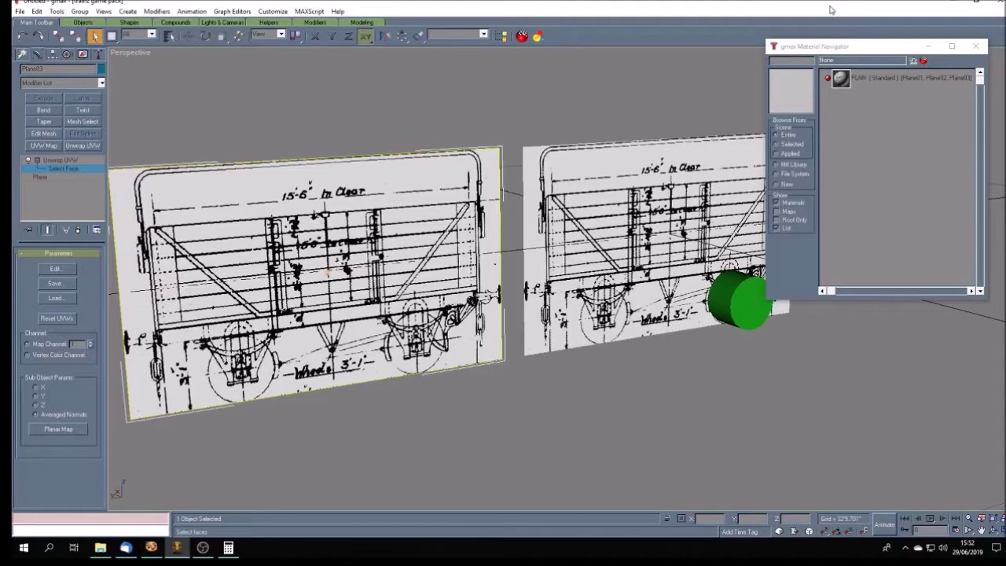
click(39, 176)
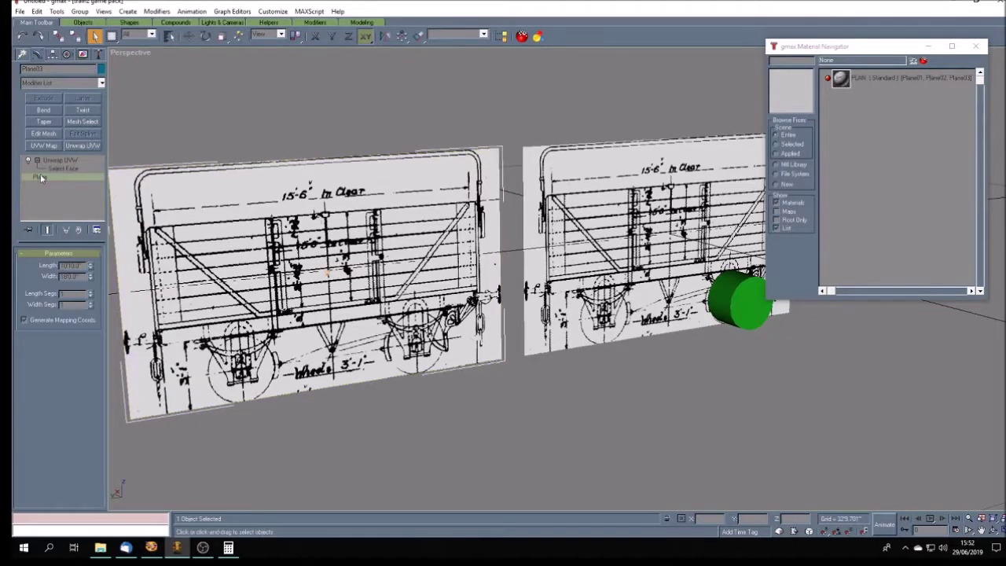
click(71, 266)
key(Return)
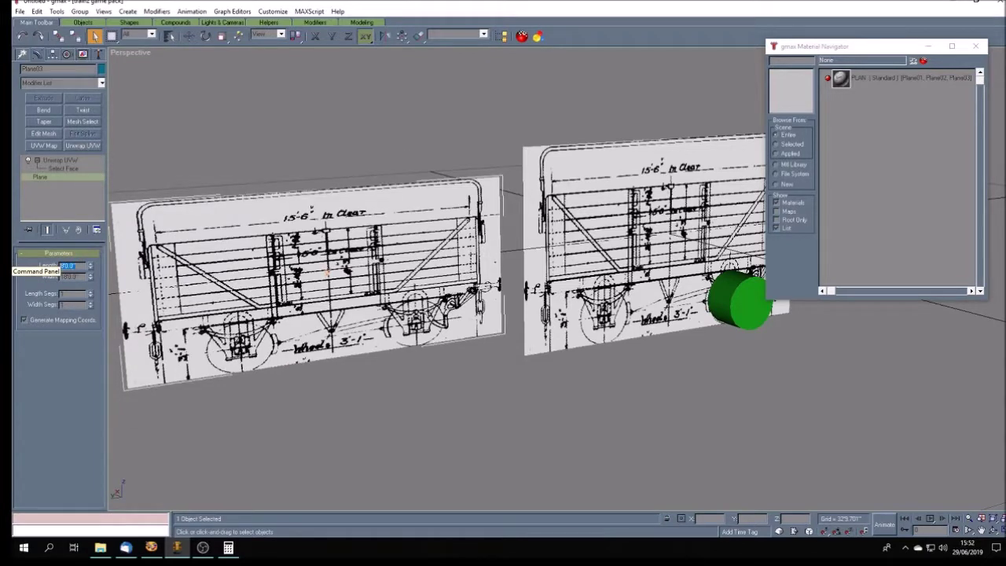
Step: Edit the cloned plane's UVWs and move all its mapping vertices vertically from the side elevation down onto the plan view
click(62, 168)
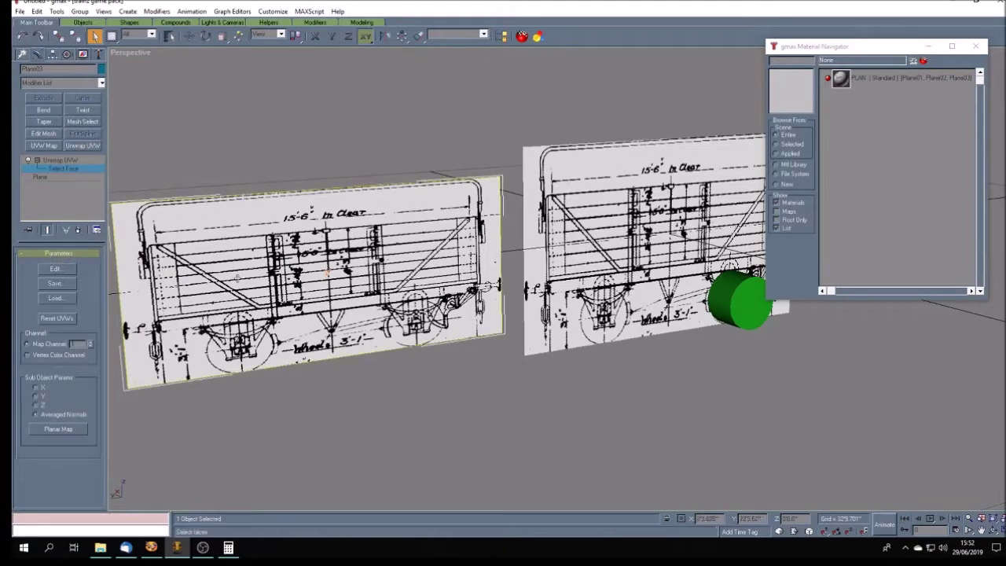
click(63, 269)
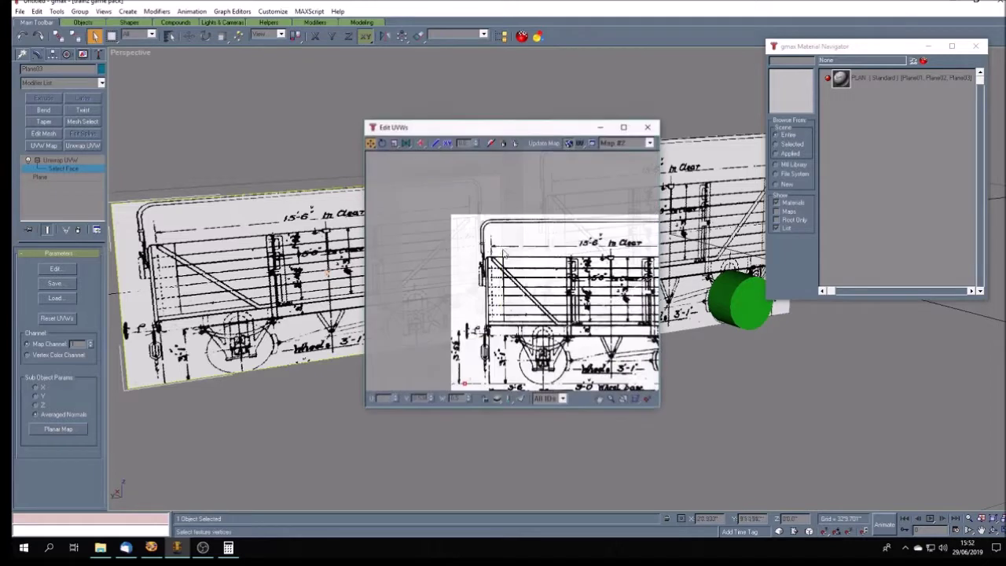
click(598, 400)
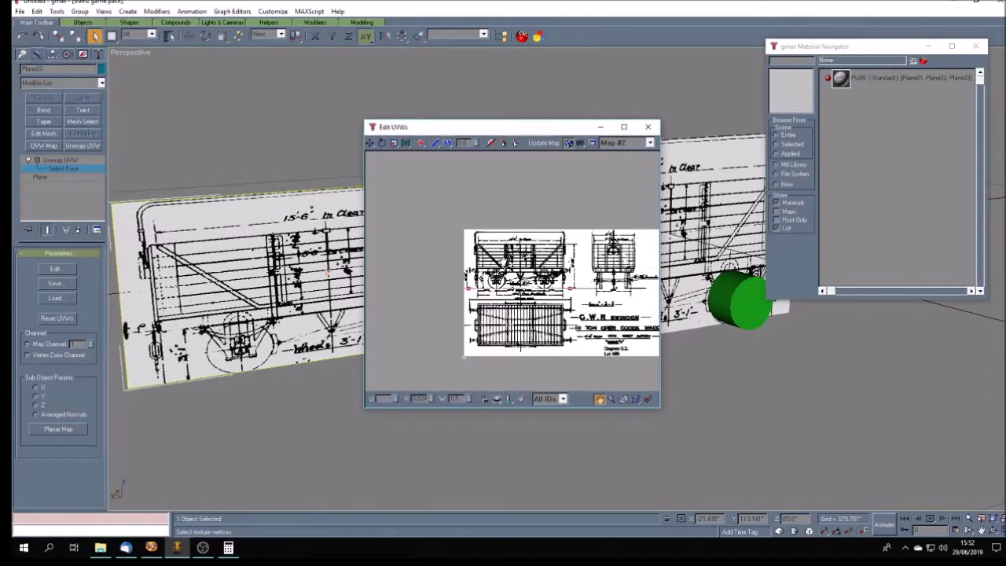
drag(530, 310, 524, 288)
scroll(509, 272, up, 3)
click(370, 143)
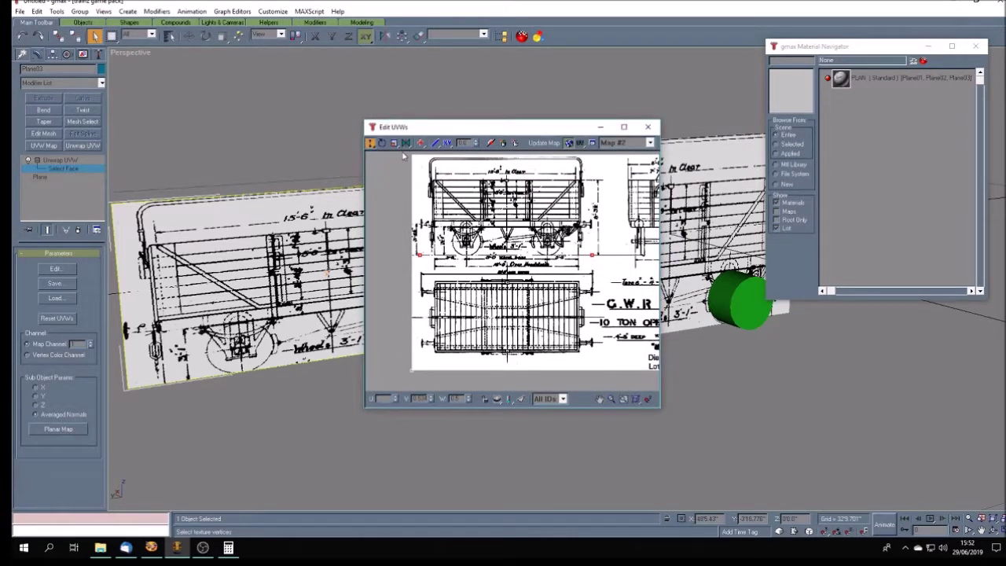
drag(403, 156, 598, 352)
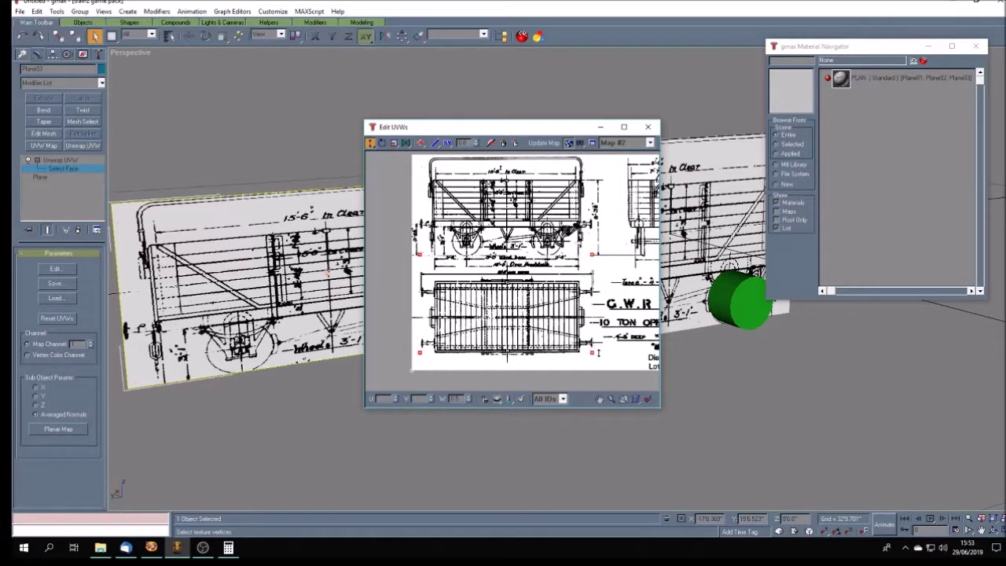
Step: Enlarge the UVW editor, fine-tune the mapping's height, and lower its two upper vertices to just above the plan's body
click(600, 399)
drag(544, 326, 543, 290)
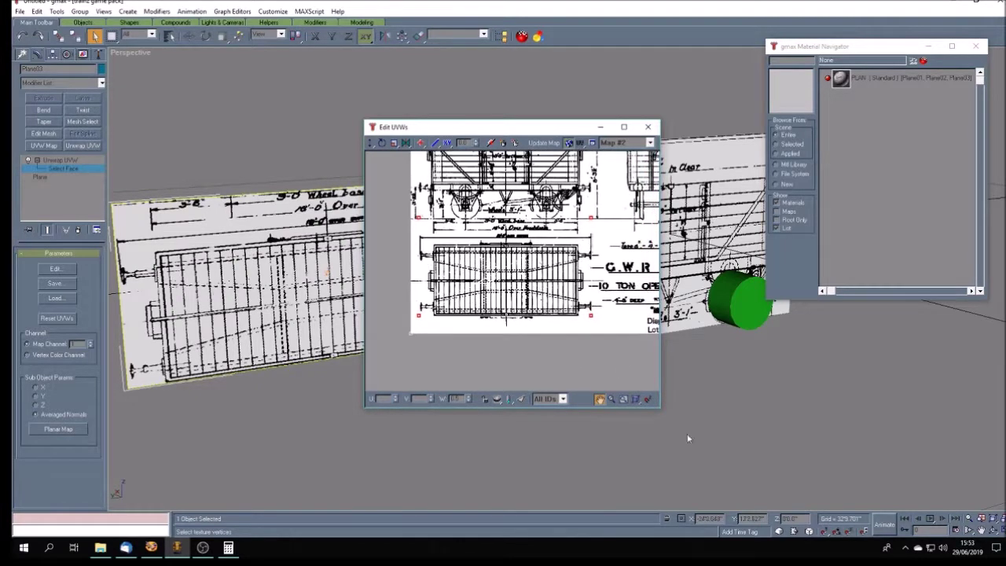
drag(662, 410, 954, 449)
scroll(702, 325, up, 3)
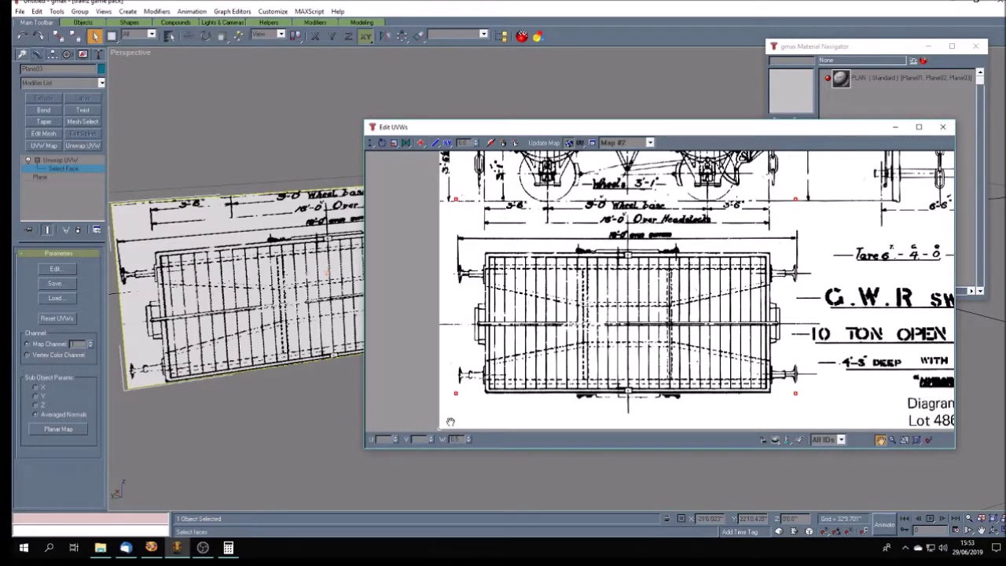
click(370, 143)
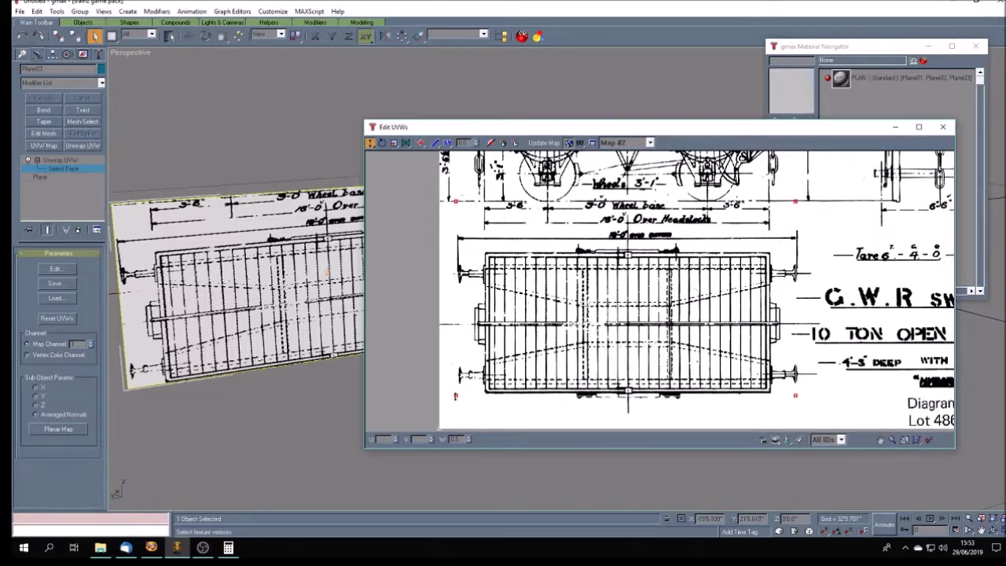
drag(456, 392, 456, 394)
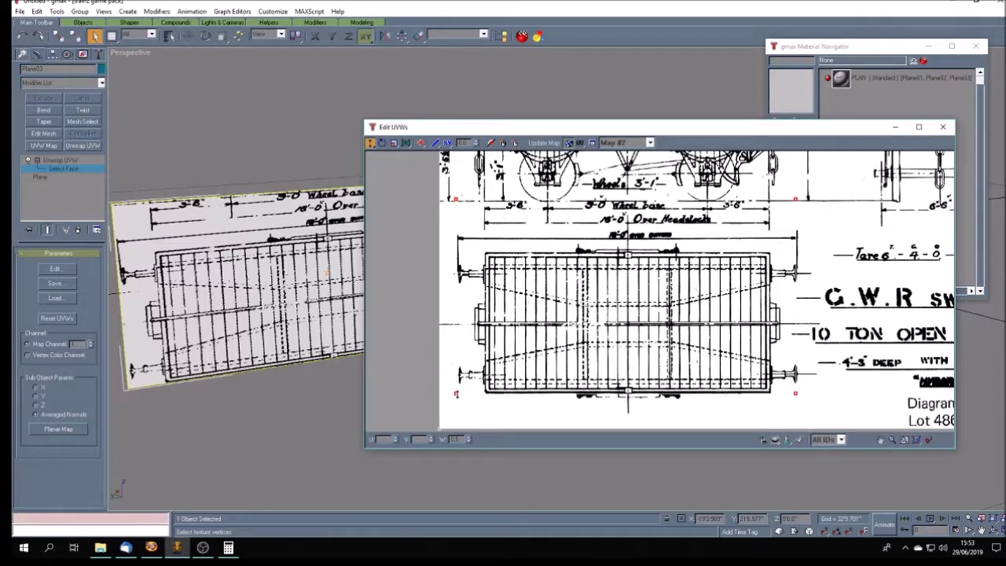
drag(435, 187, 797, 246)
drag(796, 246, 797, 249)
Step: Compare the mapping with the end elevation, and align its upper and lower vertices with the plan body's edges
click(881, 439)
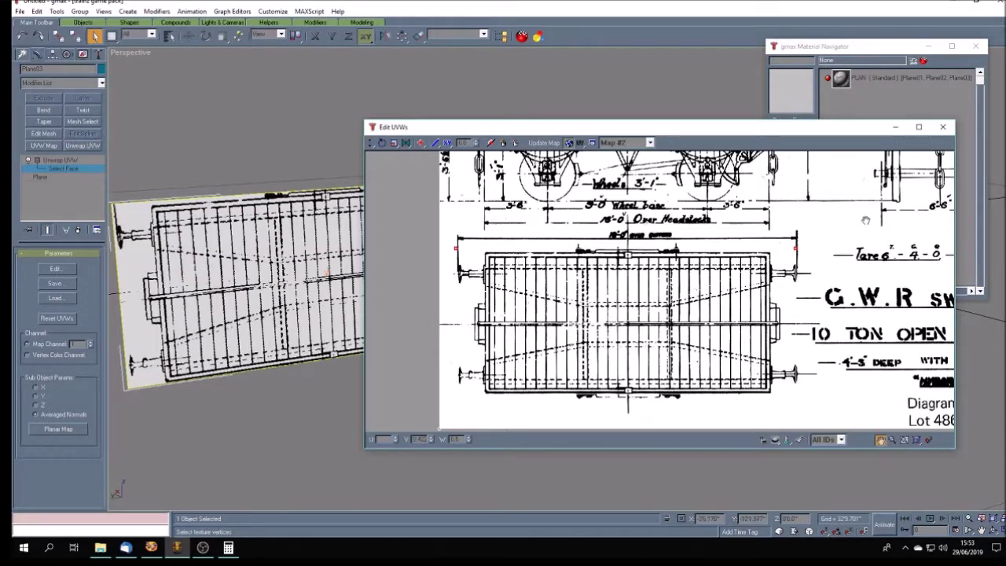
mouse_move(865, 212)
mouse_down()
mouse_move(684, 315)
mouse_move(696, 402)
mouse_up()
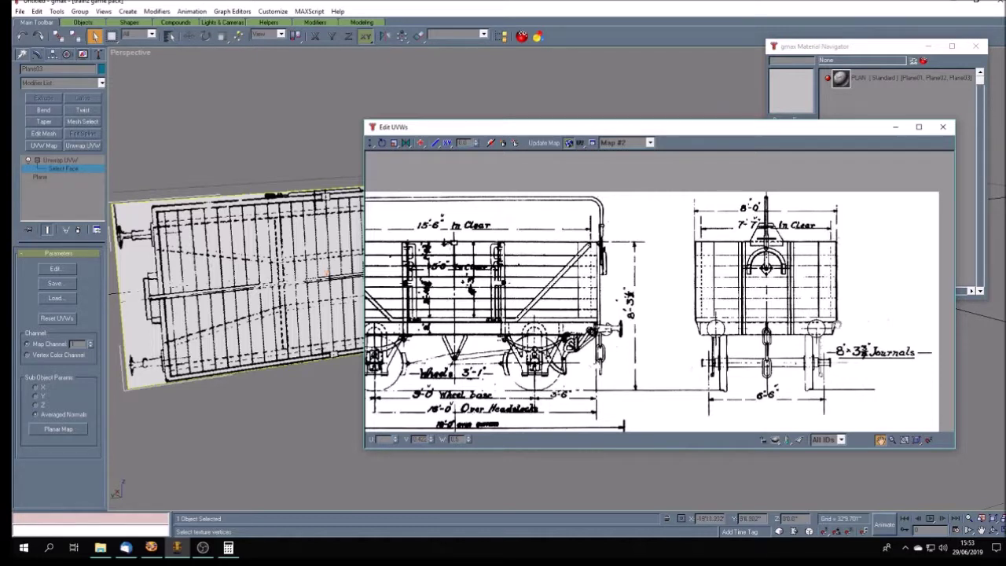
drag(666, 303, 660, 272)
drag(679, 353, 699, 233)
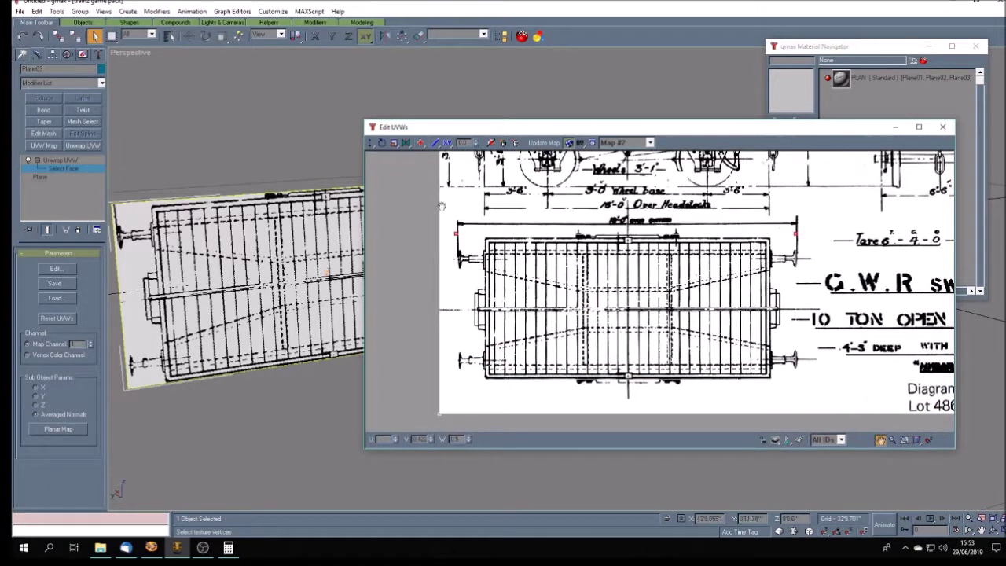
click(370, 142)
drag(627, 234, 627, 238)
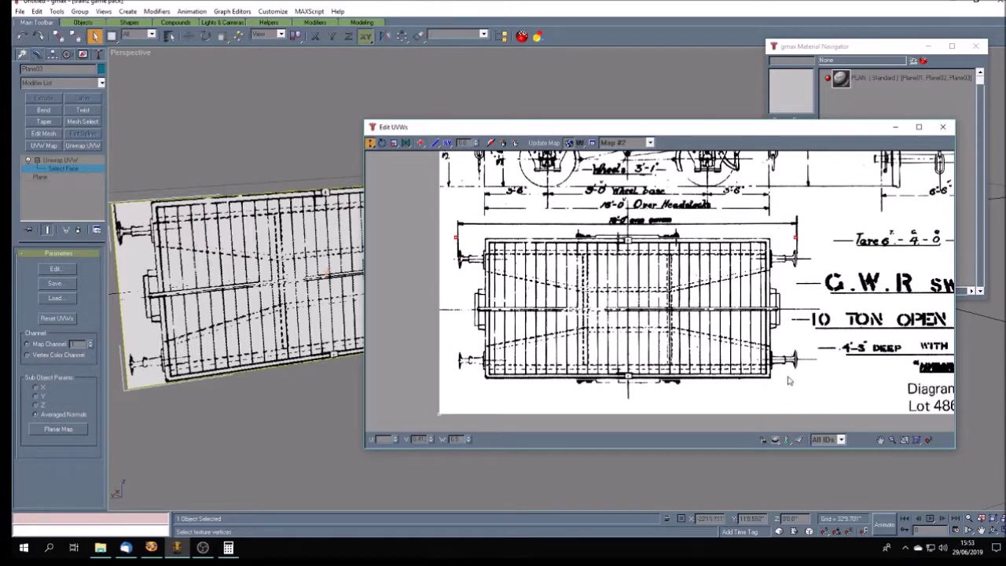
drag(435, 355, 830, 414)
drag(627, 377, 628, 378)
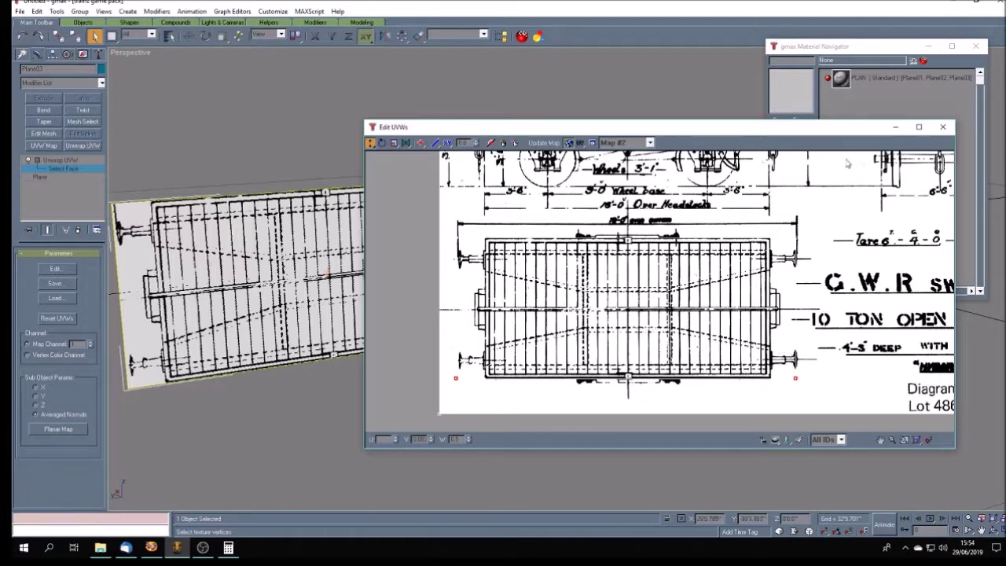
click(943, 126)
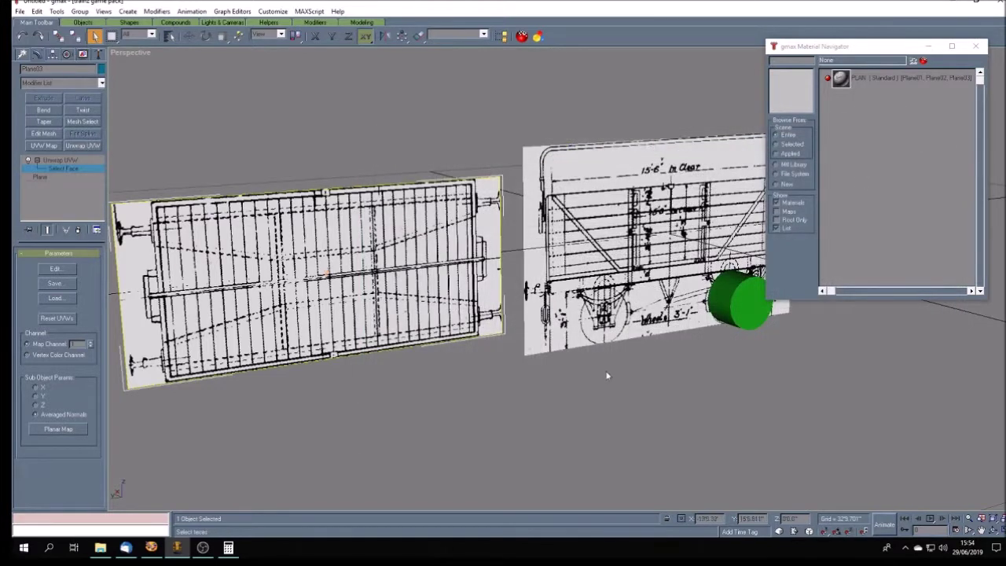
Step: Leave face selection and align only the plan plane's pivot to the world axes
click(79, 161)
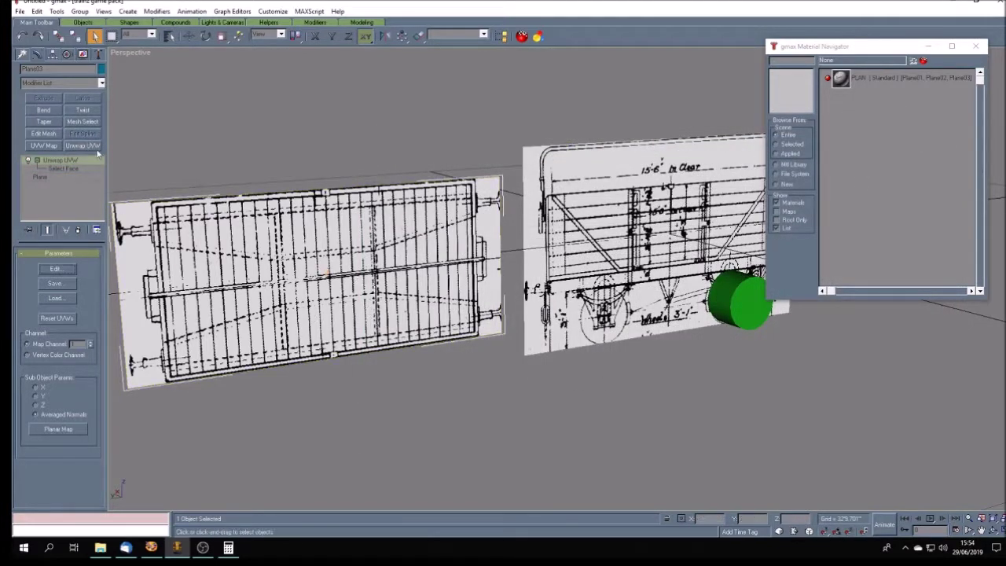
click(52, 53)
click(58, 120)
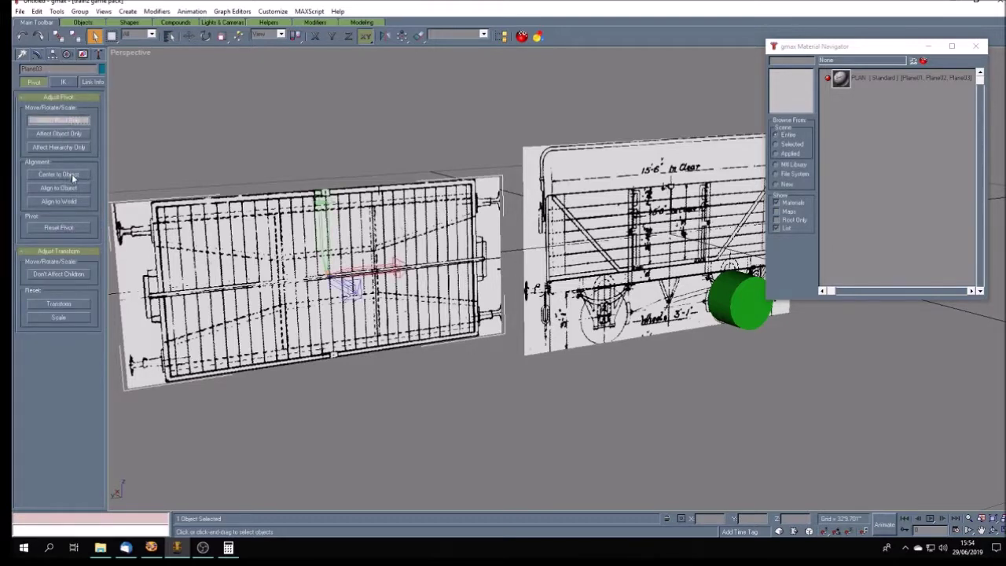
click(74, 202)
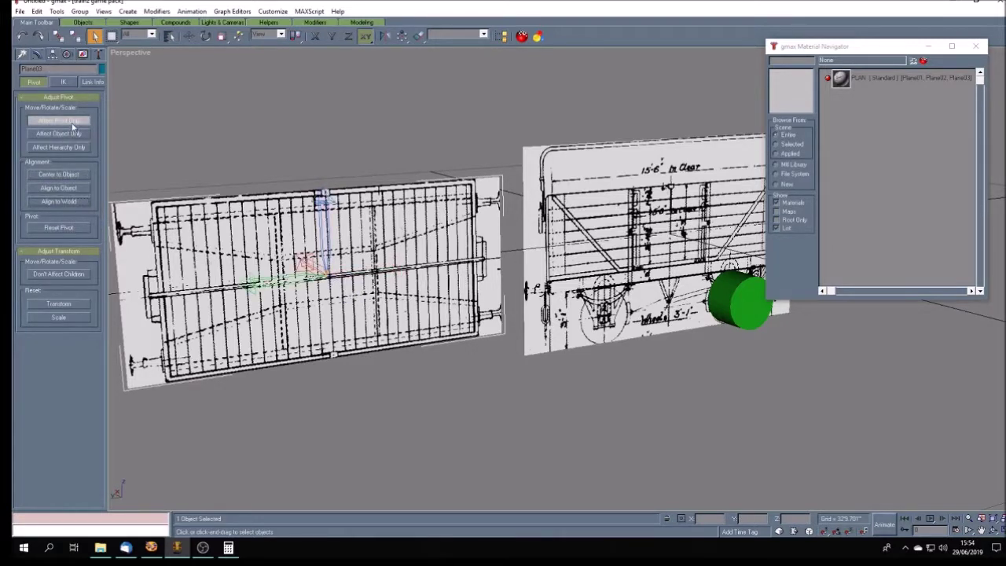
Step: Finish the pivot-only adjustment and activate the Rotate tool for the plan plane
click(59, 121)
click(205, 36)
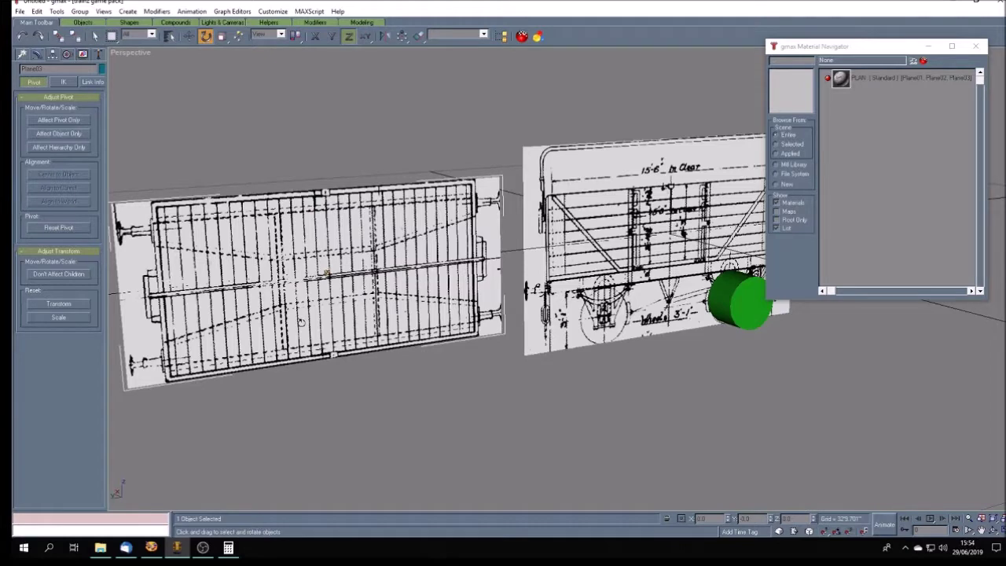
drag(301, 323, 305, 339)
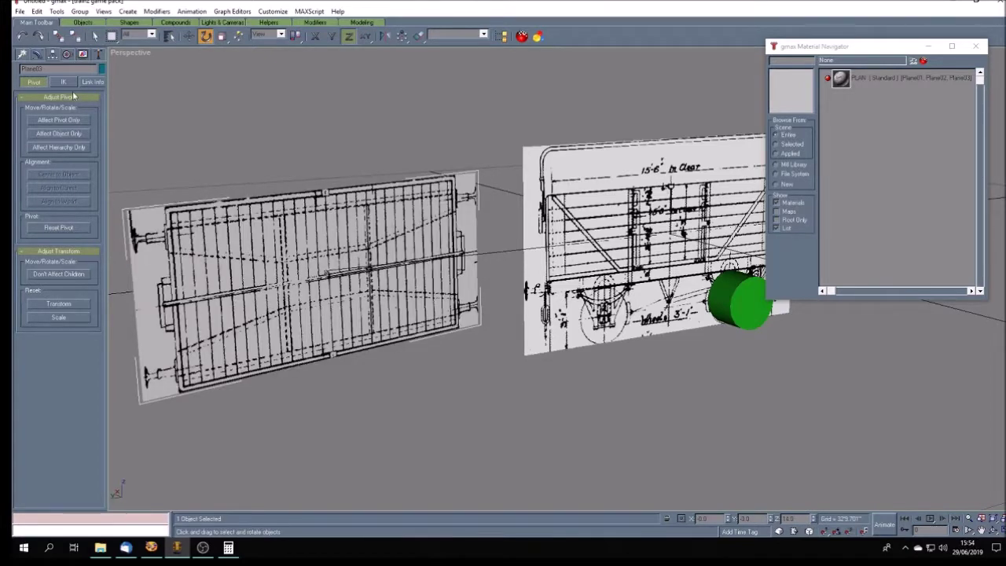
key(ctrl+z)
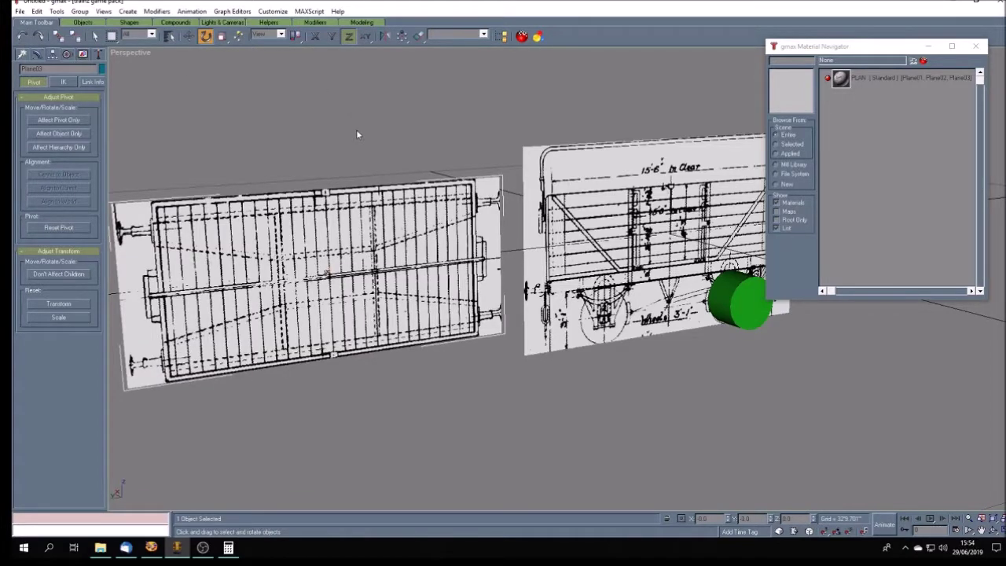
click(316, 36)
mouse_move(344, 311)
mouse_down()
mouse_move(337, 291)
mouse_move(341, 313)
mouse_up()
click(22, 36)
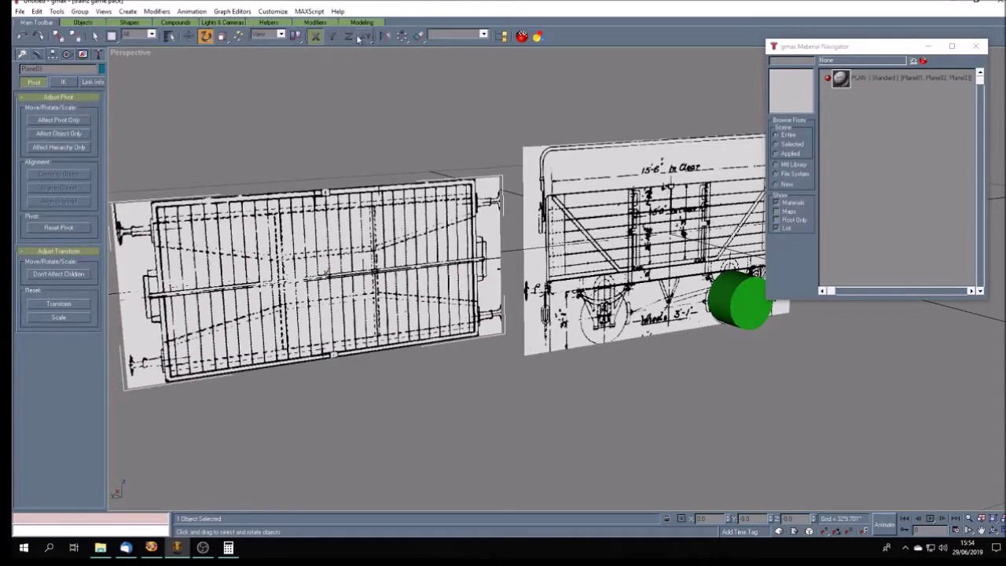
Step: Rotate the plan plane 90 degrees about the Y axis with angle snap so it lies flat
click(332, 36)
drag(369, 291, 364, 371)
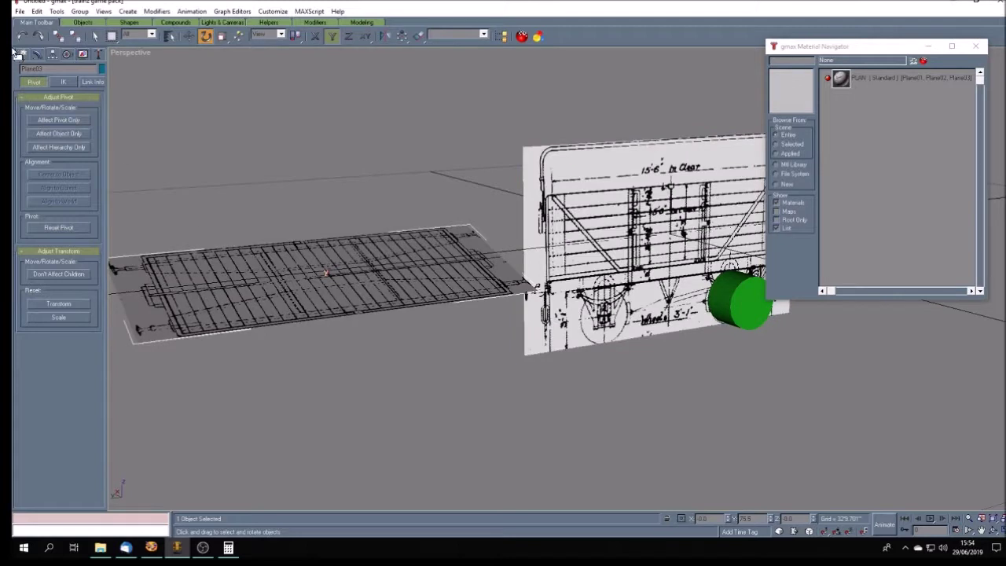
click(22, 37)
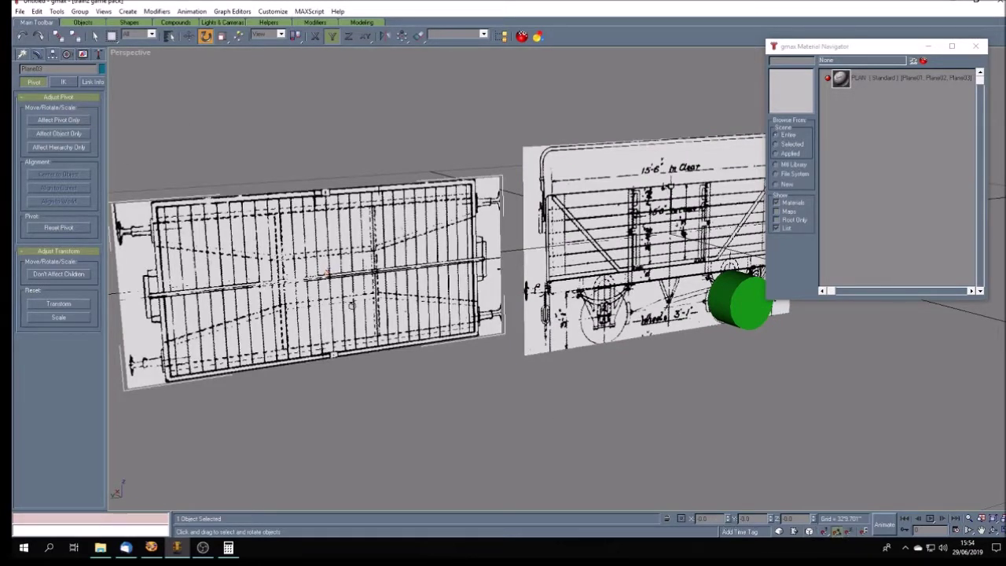
drag(352, 305, 351, 353)
scroll(339, 292, down, 5)
scroll(387, 301, up, 6)
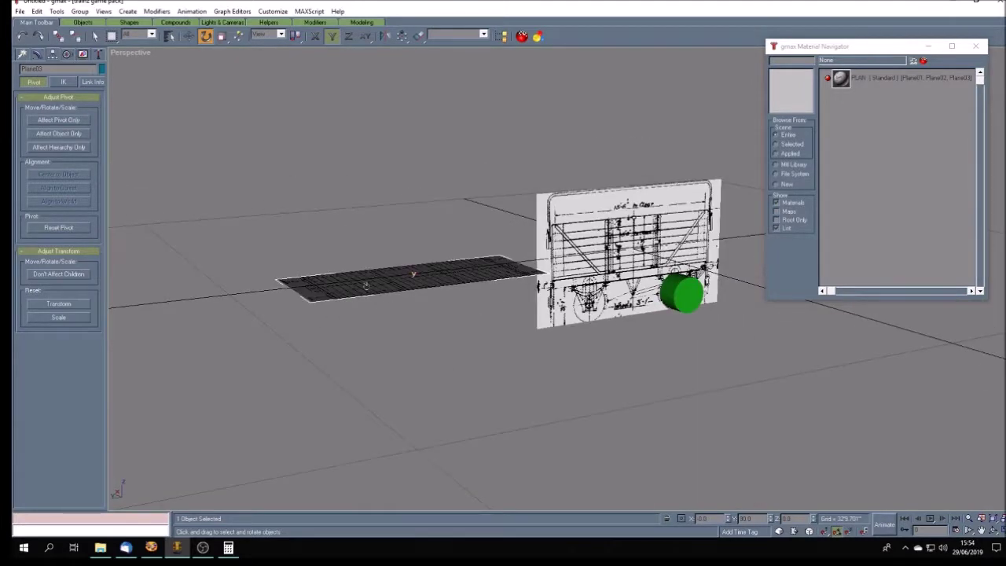
Step: Move the plan plane to the world origin by setting its X, Y and Z positions to 0
click(981, 530)
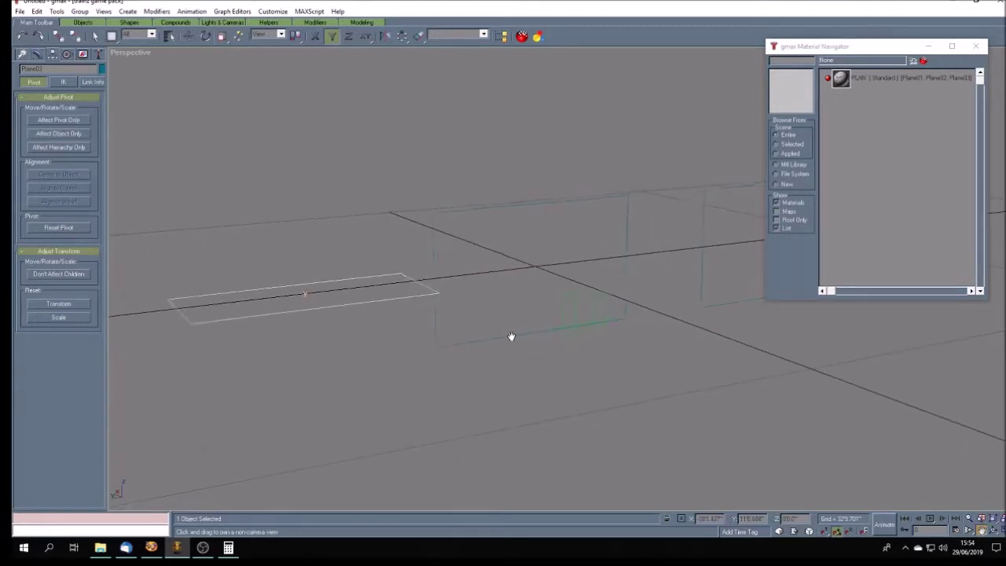
drag(512, 337, 513, 335)
scroll(580, 324, down, 2)
scroll(605, 302, down, 5)
scroll(597, 303, up, 5)
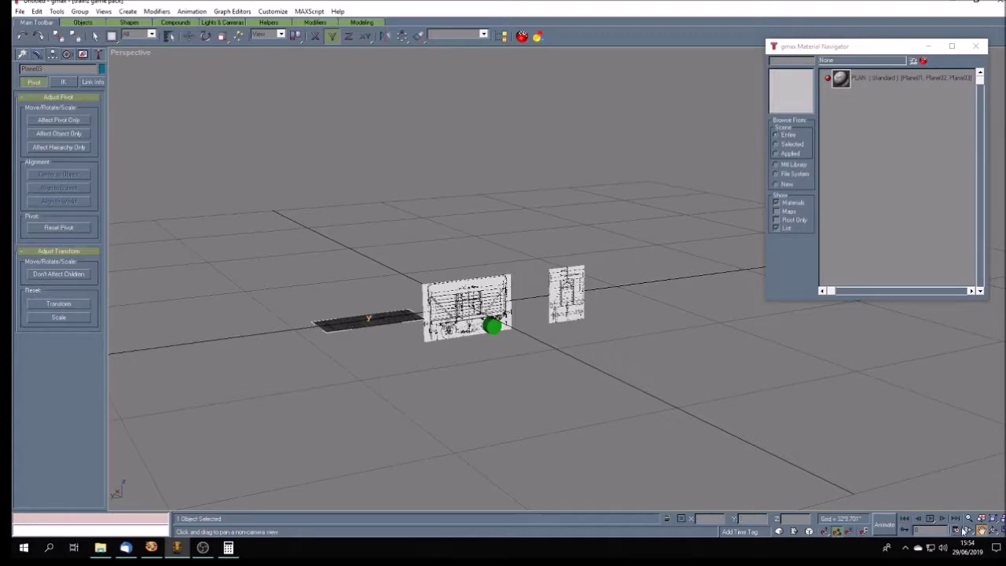
click(190, 36)
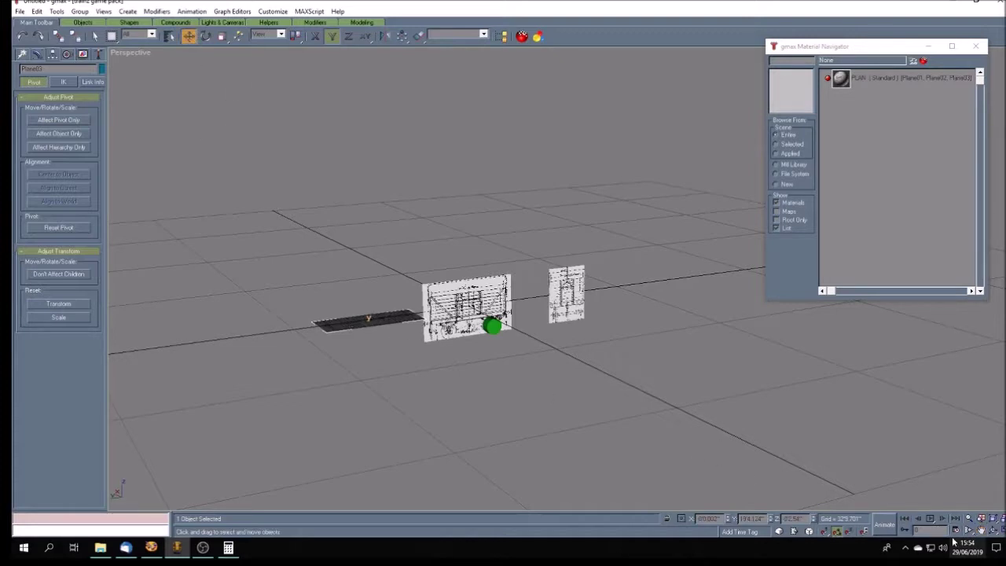
click(706, 519)
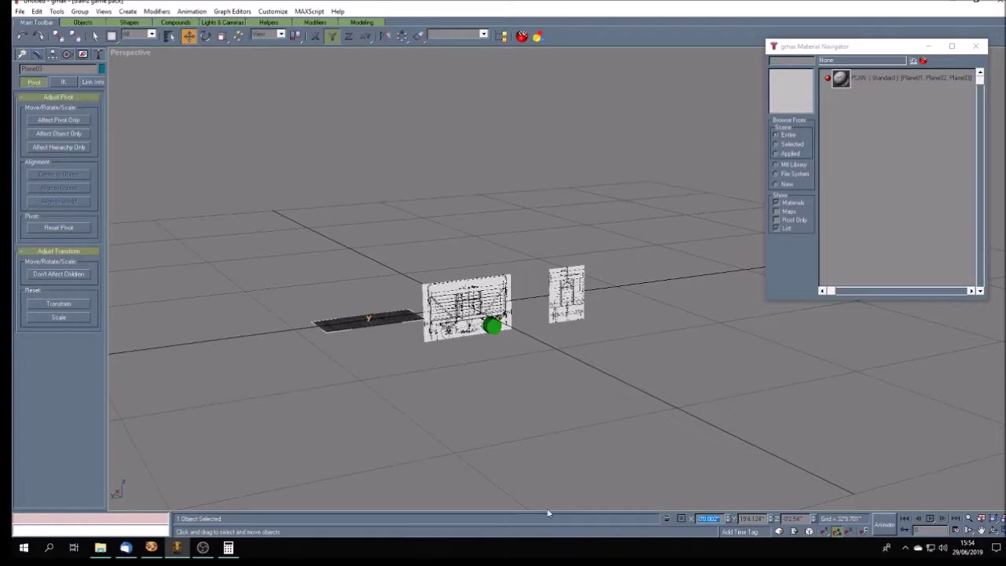
text(0)
key(Tab)
text(0)
key(Tab)
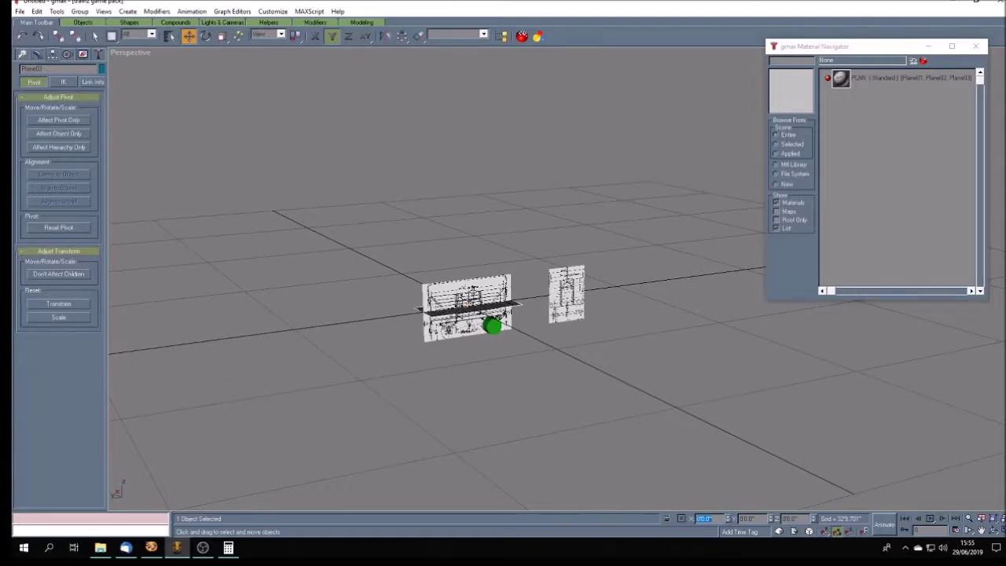
Step: Select the side elevation plane, check its base plane dimensions, and set its Z position to 5'5"
text(-12.54)
key(Return)
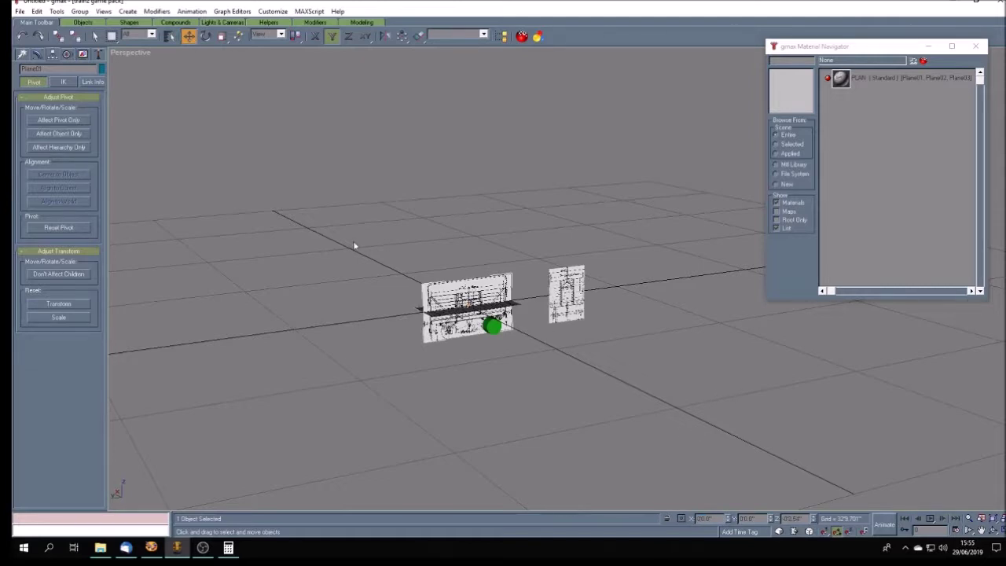
click(37, 53)
click(71, 146)
click(56, 177)
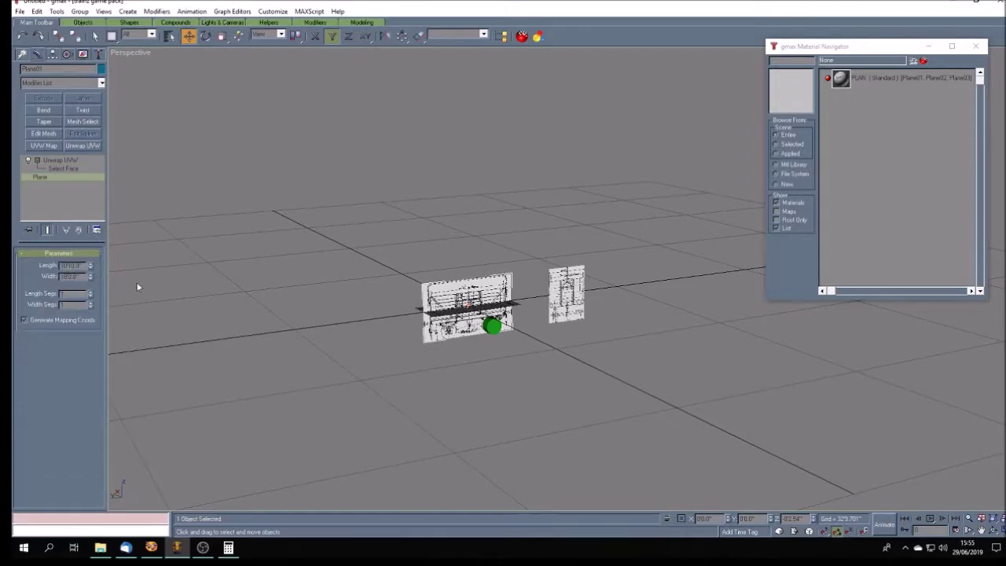
double_click(792, 519)
text(0)
key(Return)
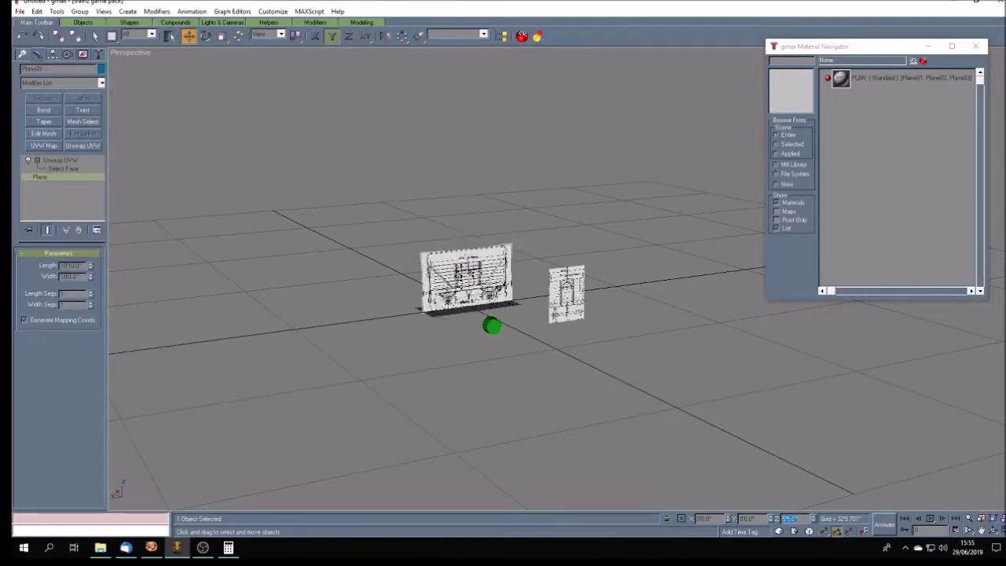
Step: Set the end elevation plane's Z position to 5'5" to match the side elevation plane
click(582, 314)
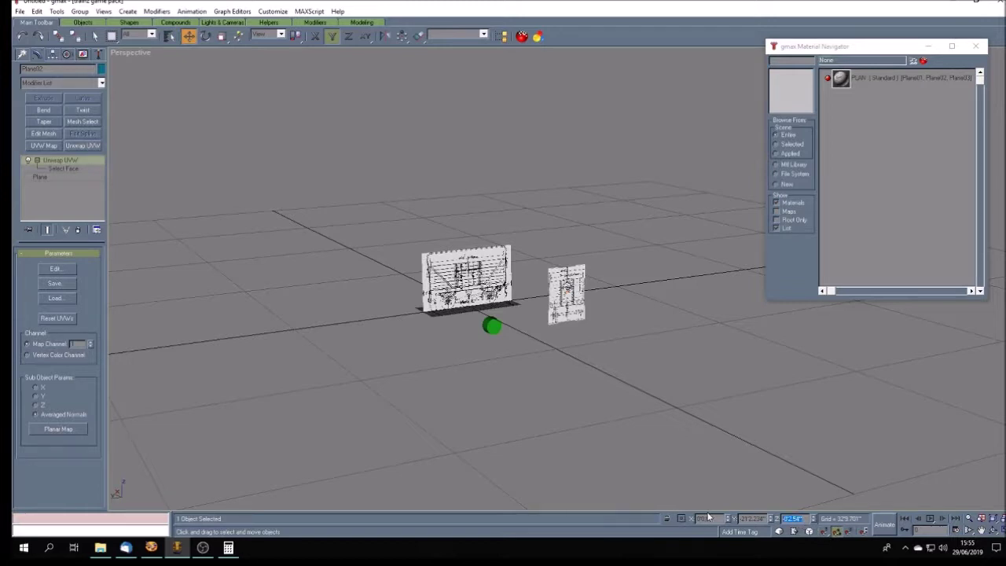
text(55)
key(Return)
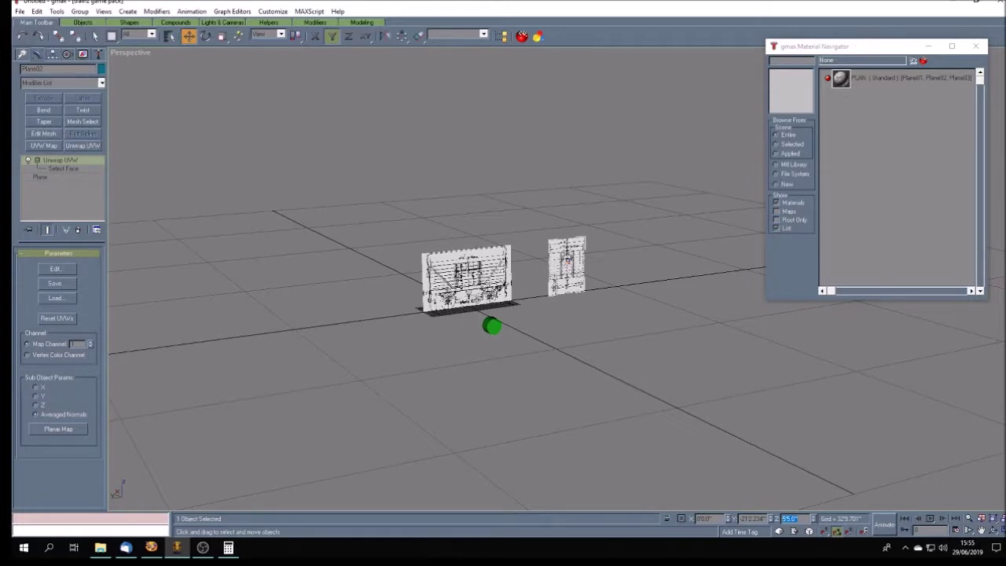
Step: Select the side elevation plane, view the planes from a higher angle, and switch the perspective viewport to wireframe display
click(453, 287)
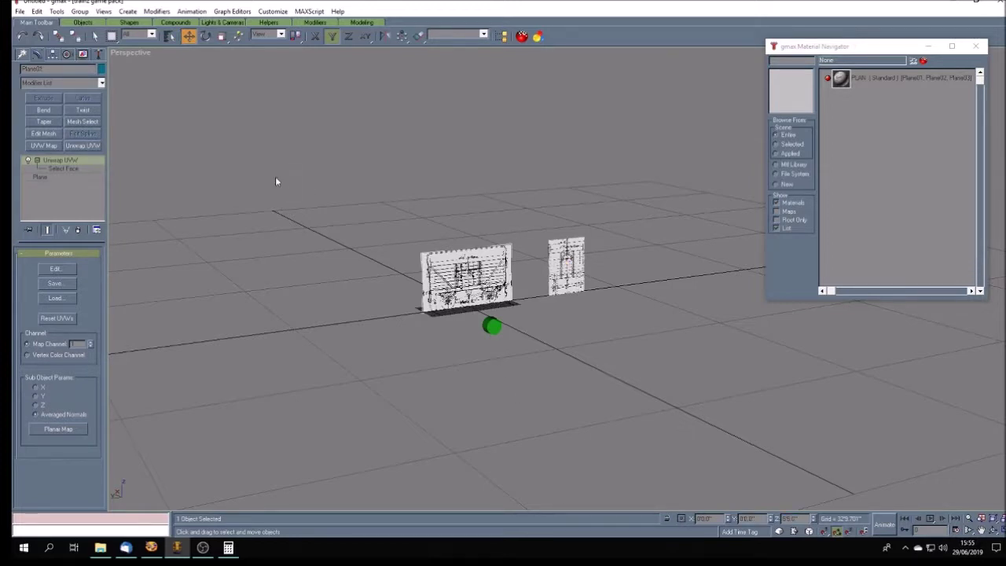
click(994, 532)
drag(440, 330, 466, 358)
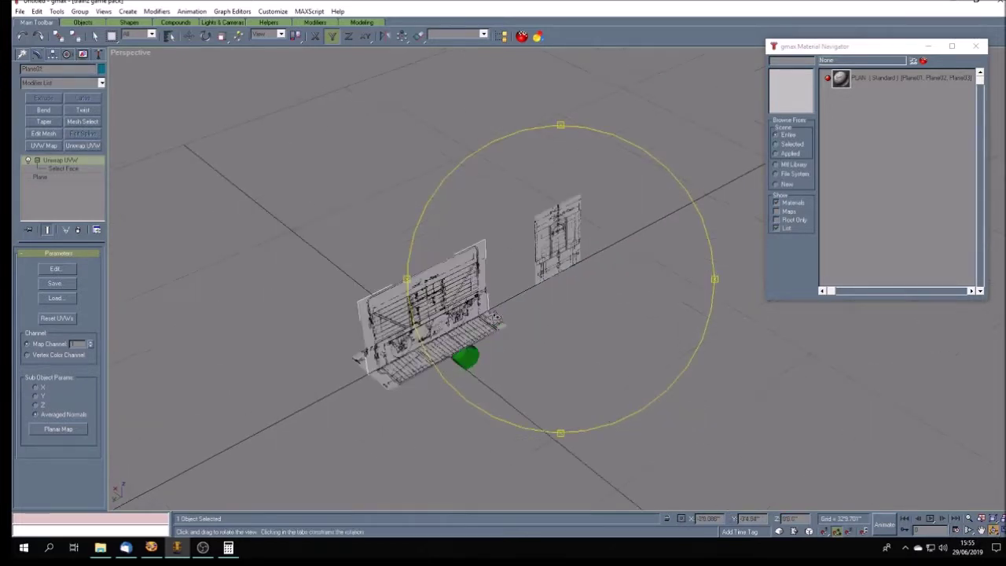
right_click(132, 53)
click(154, 72)
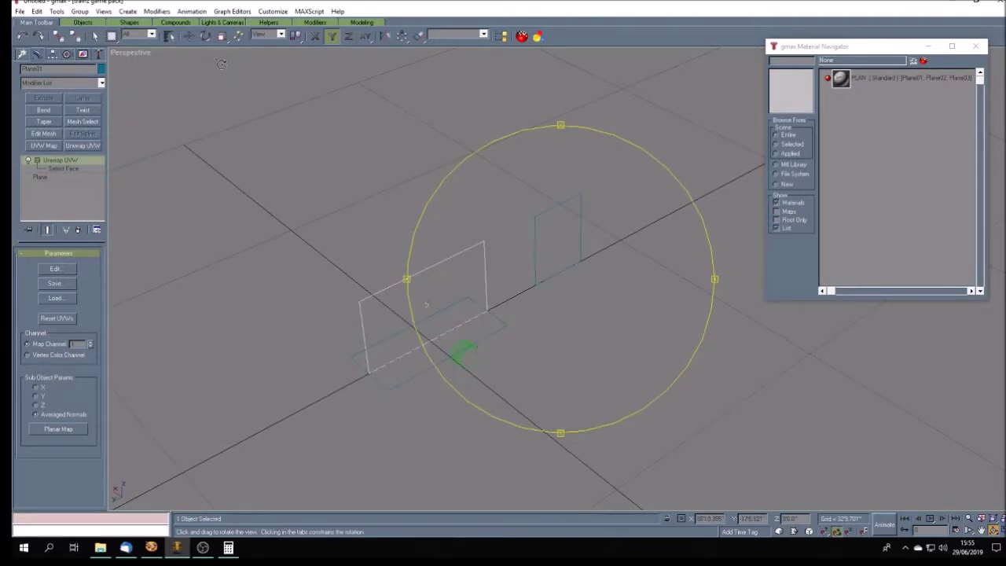
Step: Move the side elevation plane along the X axis only, placing it clear behind the plan plane
click(189, 35)
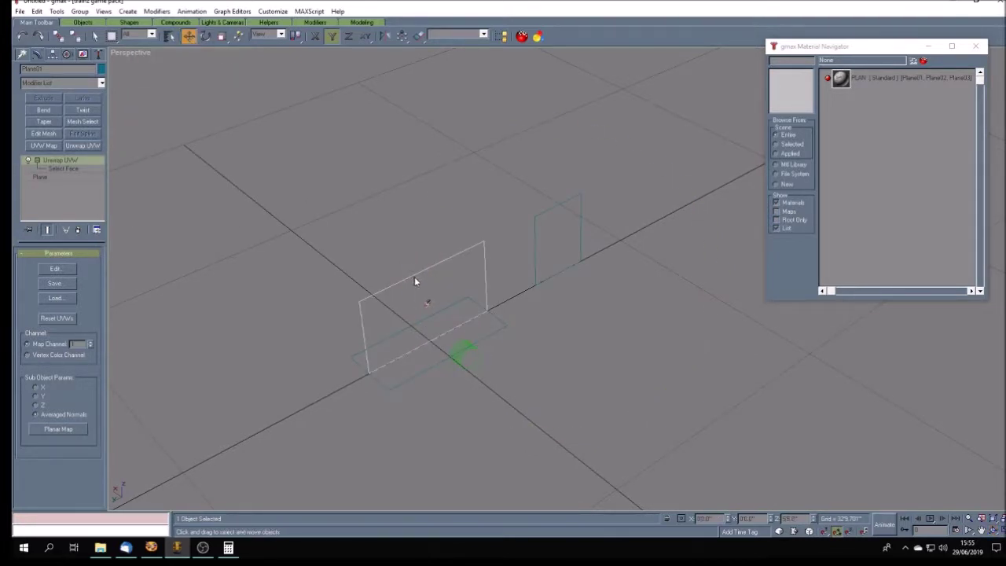
drag(427, 292, 351, 242)
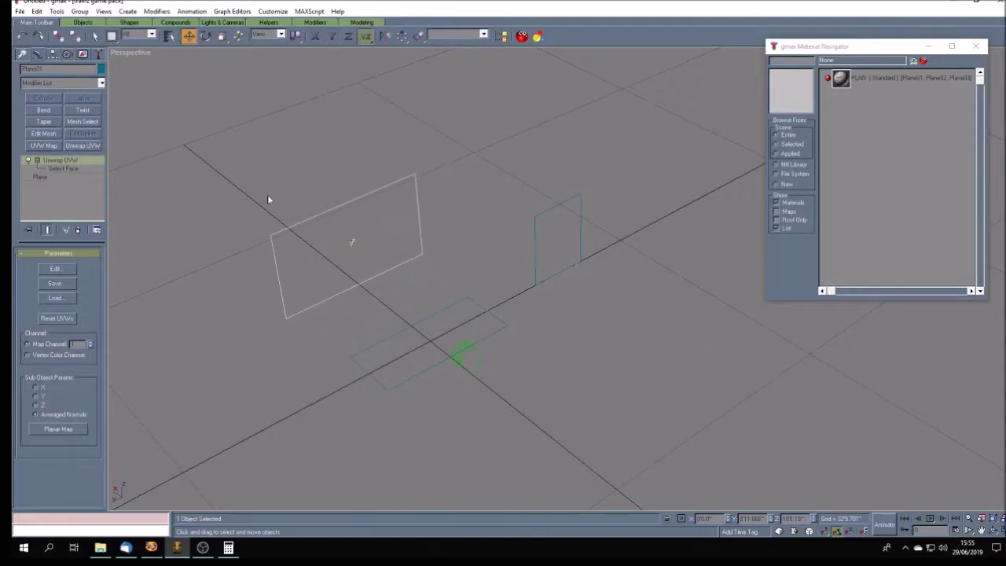
click(22, 36)
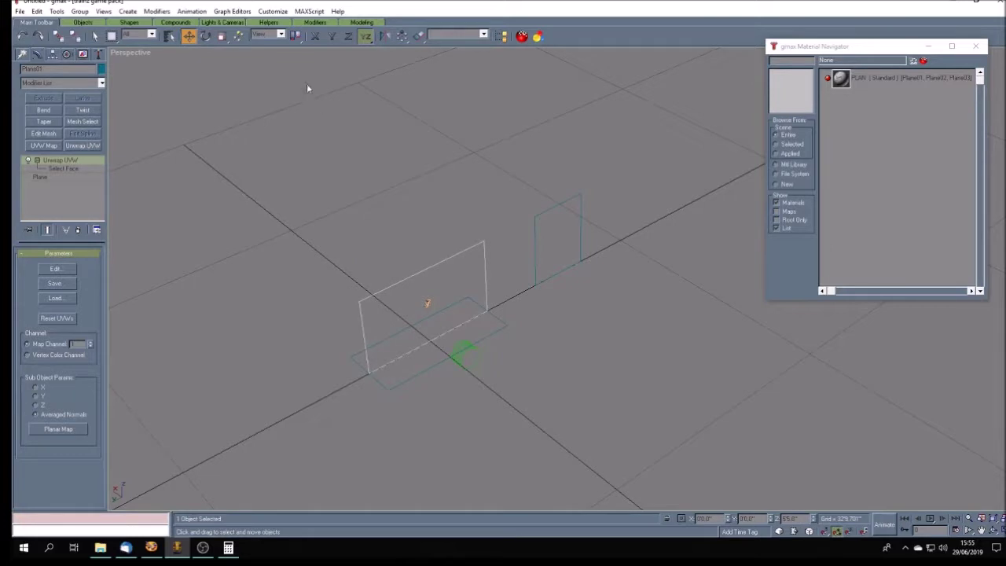
click(314, 36)
drag(401, 307, 348, 274)
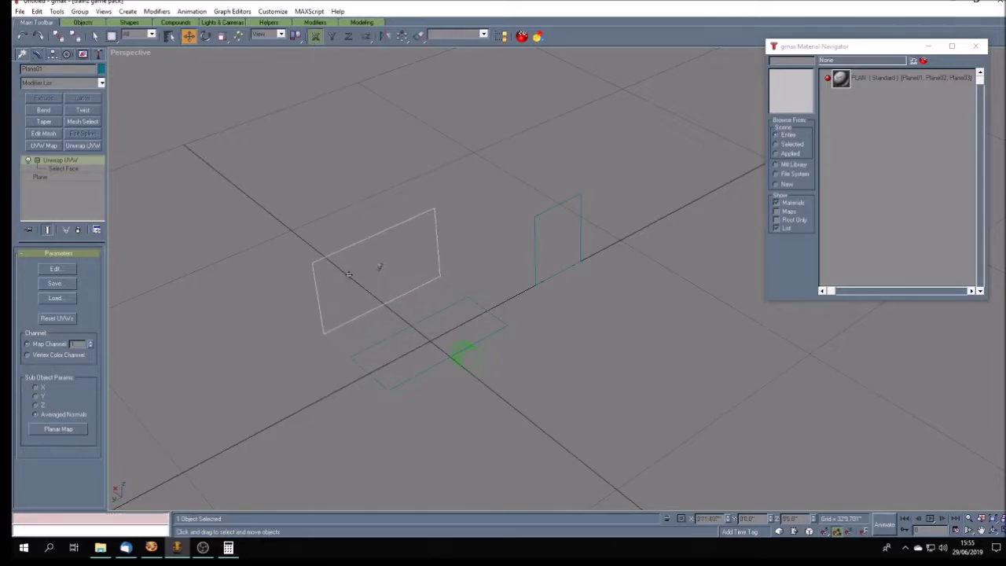
Step: Select the end elevation plane and activate the Rotate tool
click(536, 258)
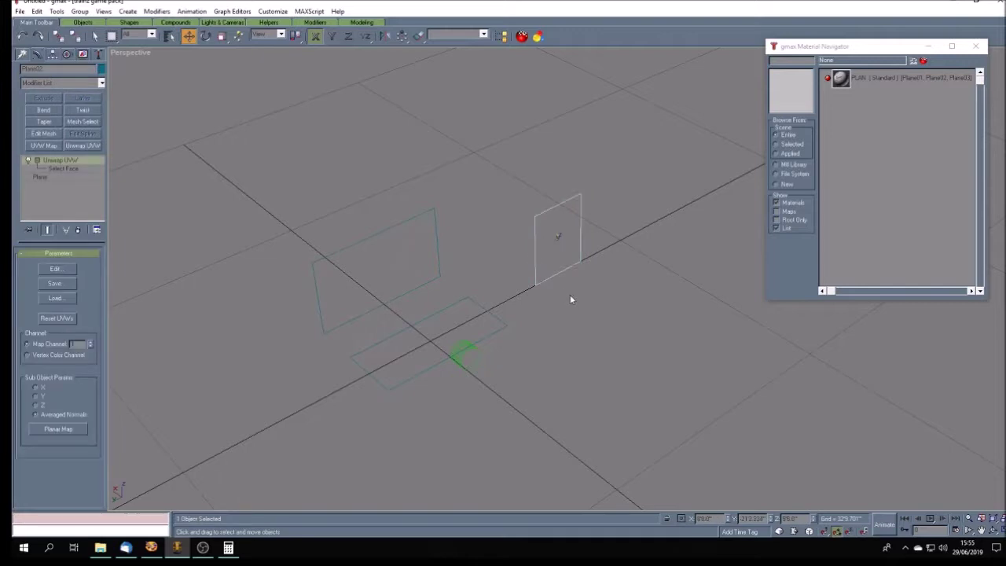
key(e)
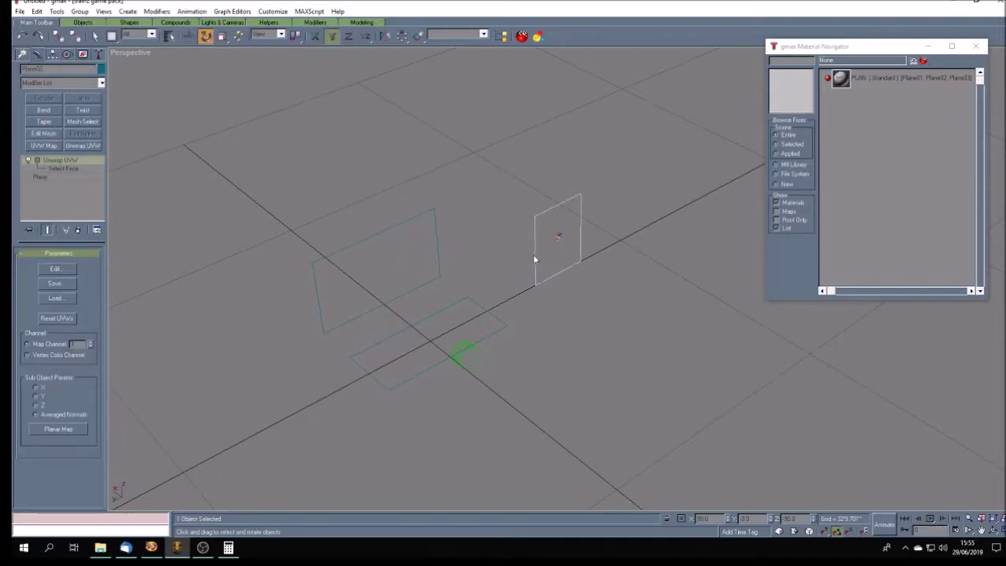
drag(535, 260, 544, 280)
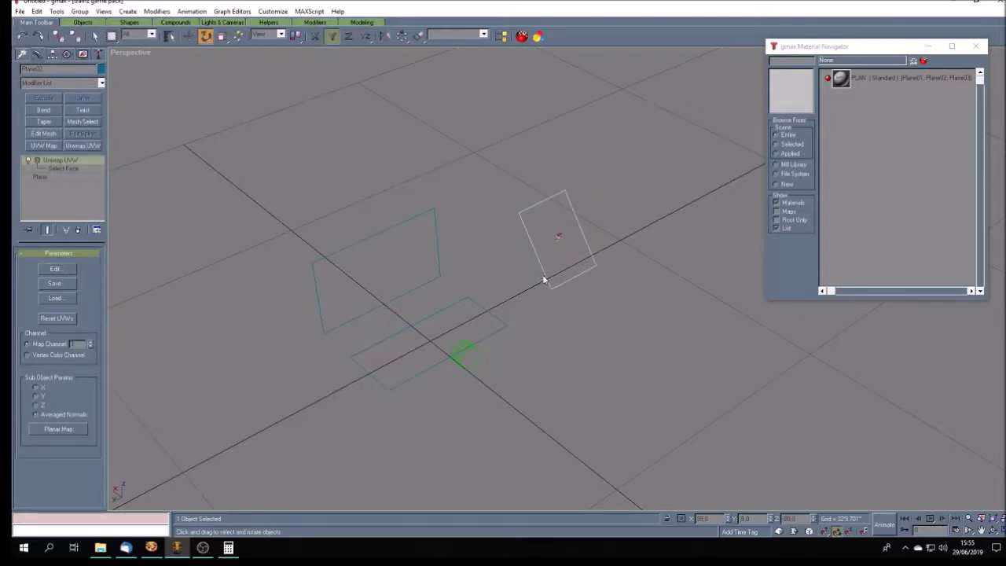
click(22, 36)
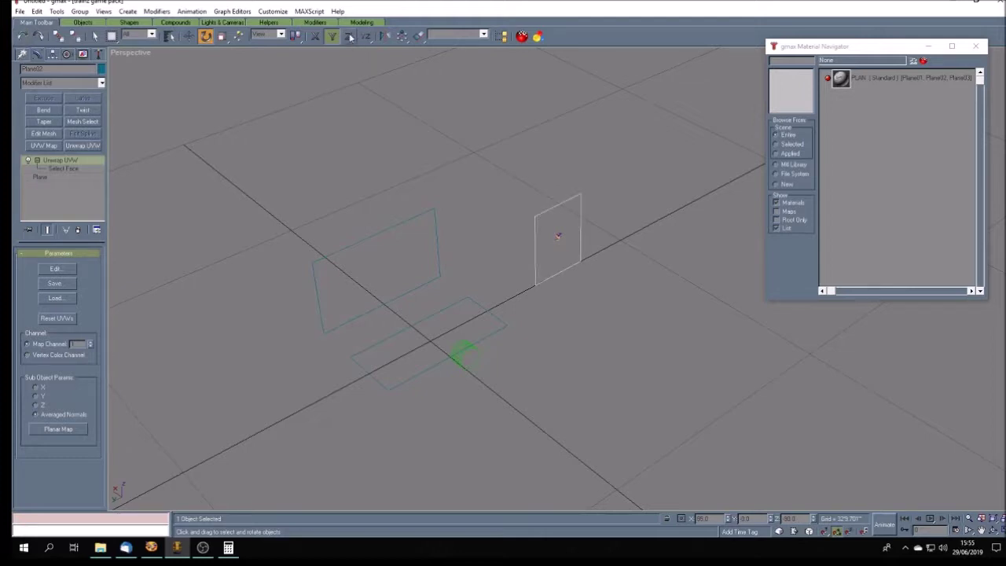
click(350, 36)
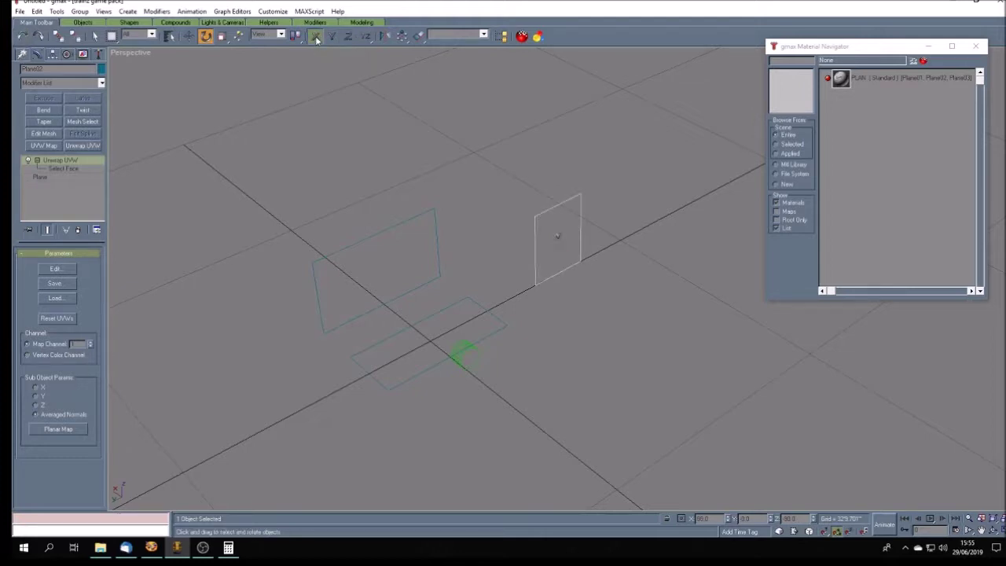
click(332, 36)
drag(537, 230, 538, 252)
right_click(472, 228)
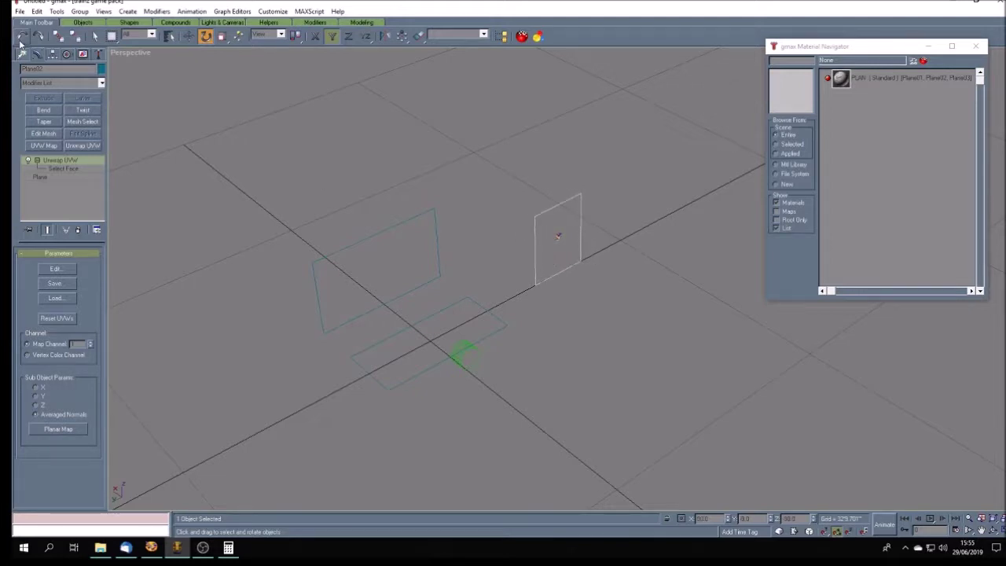
Step: Rotate the end elevation plane 90 degrees about the Z axis so it stands perpendicular to the side elevation plane
click(315, 36)
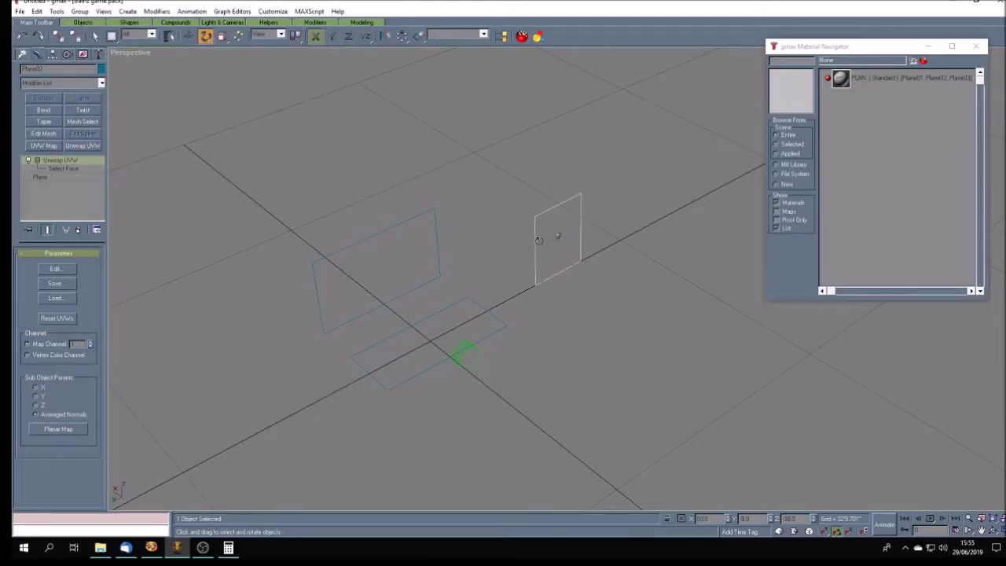
click(533, 238)
drag(533, 238, 549, 285)
key(F7)
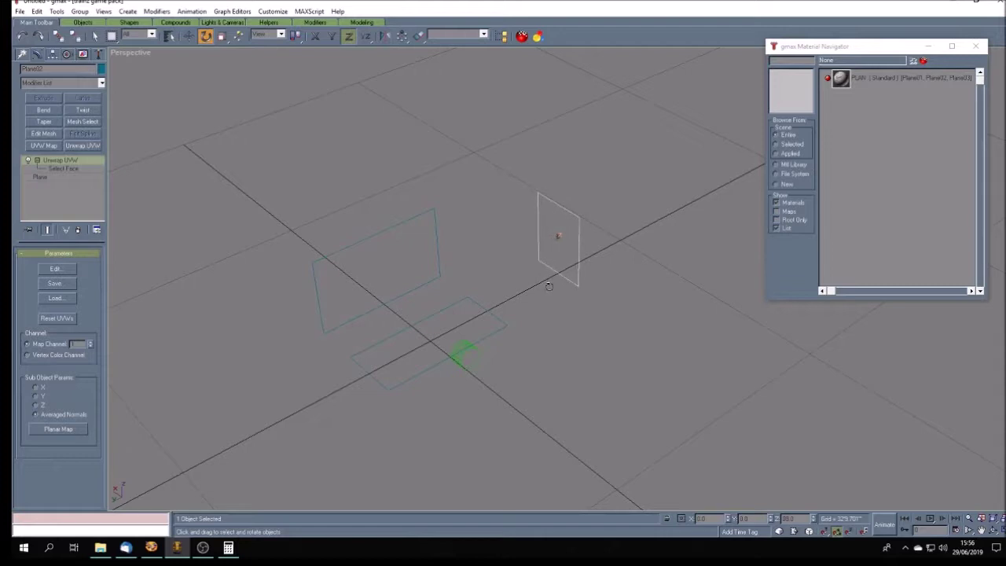
Step: Centre the end elevation plane on the Y axis line by moving it to an X position of 0
click(188, 35)
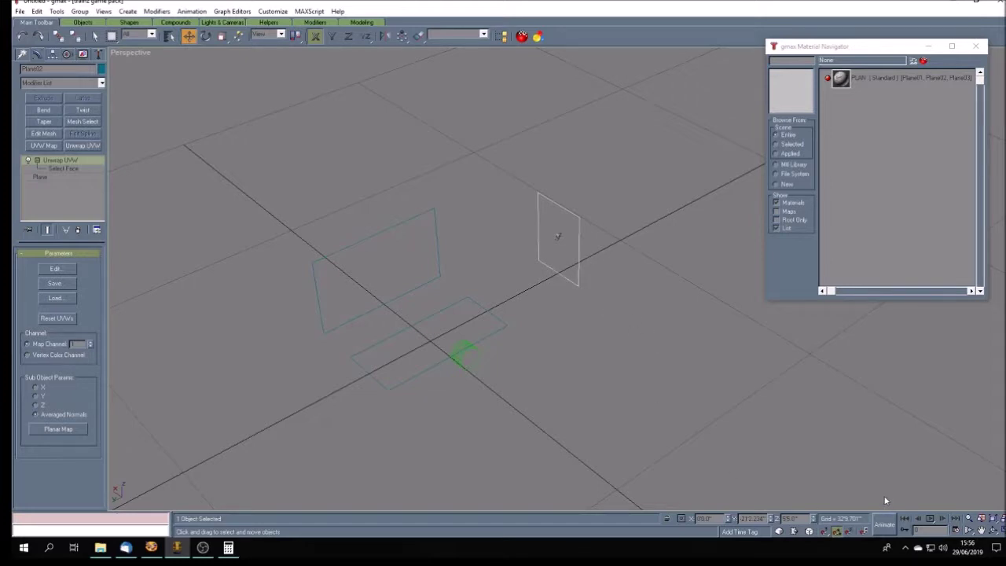
click(994, 530)
drag(500, 319, 410, 323)
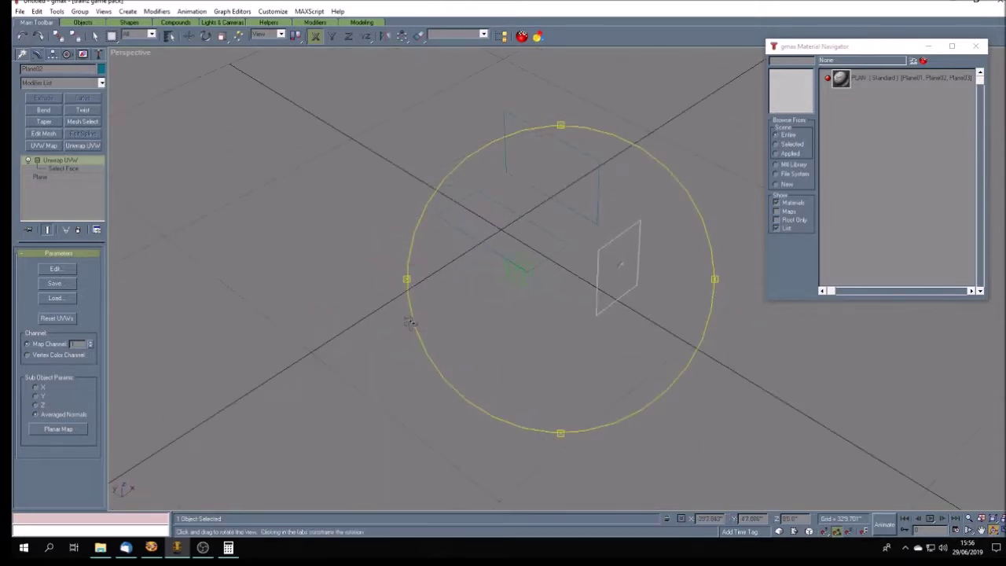
right_click(456, 211)
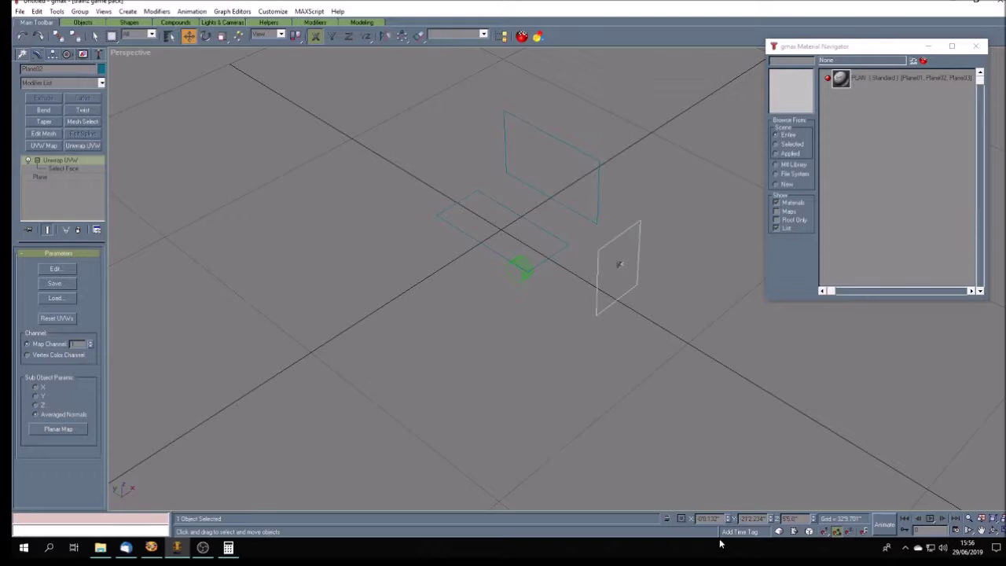
drag(718, 519, 643, 517)
text(0)
key(Tab)
Step: Switch the perspective viewport from wireframe to shaded textured display and deselect the end elevation plane
right_click(141, 52)
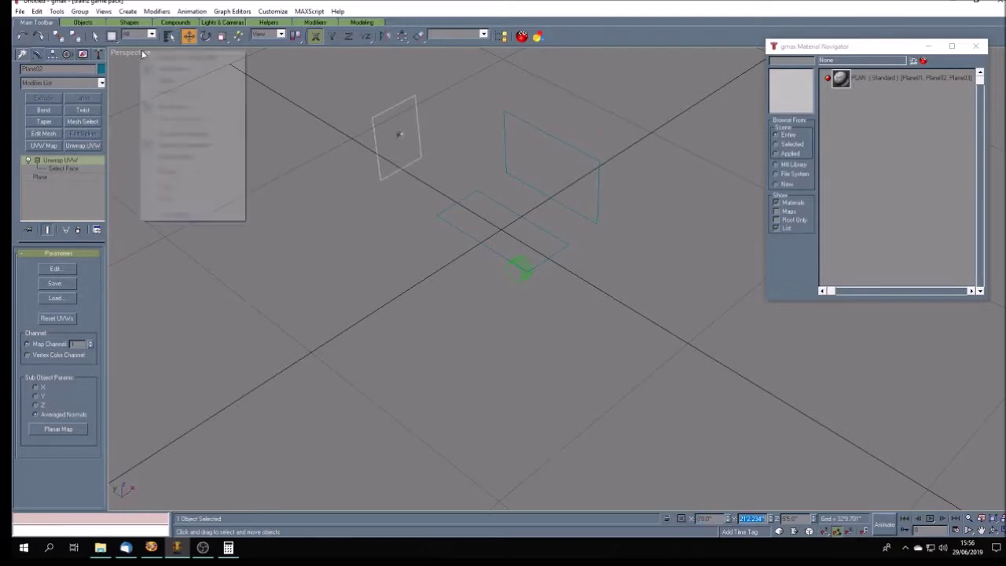
click(179, 57)
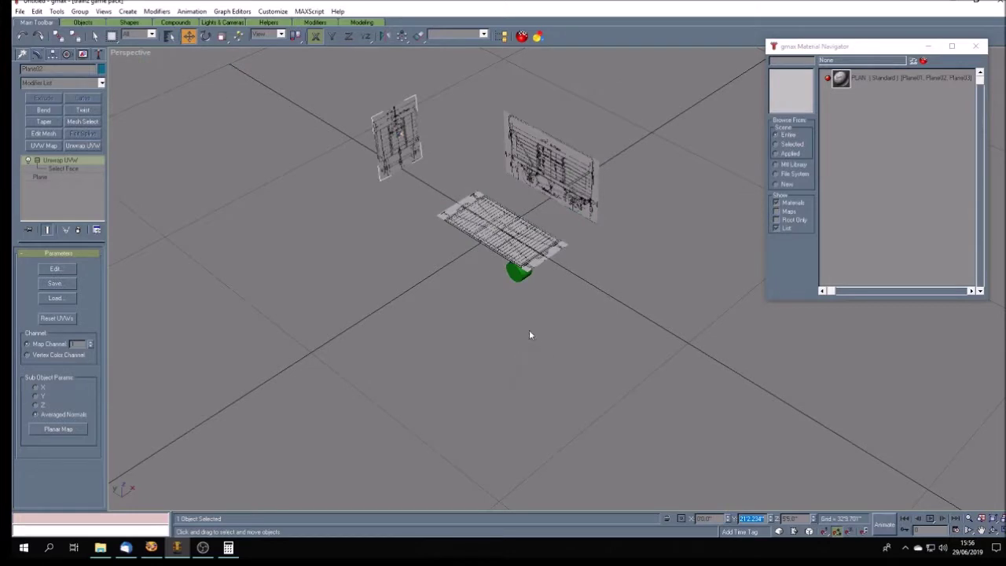
click(416, 238)
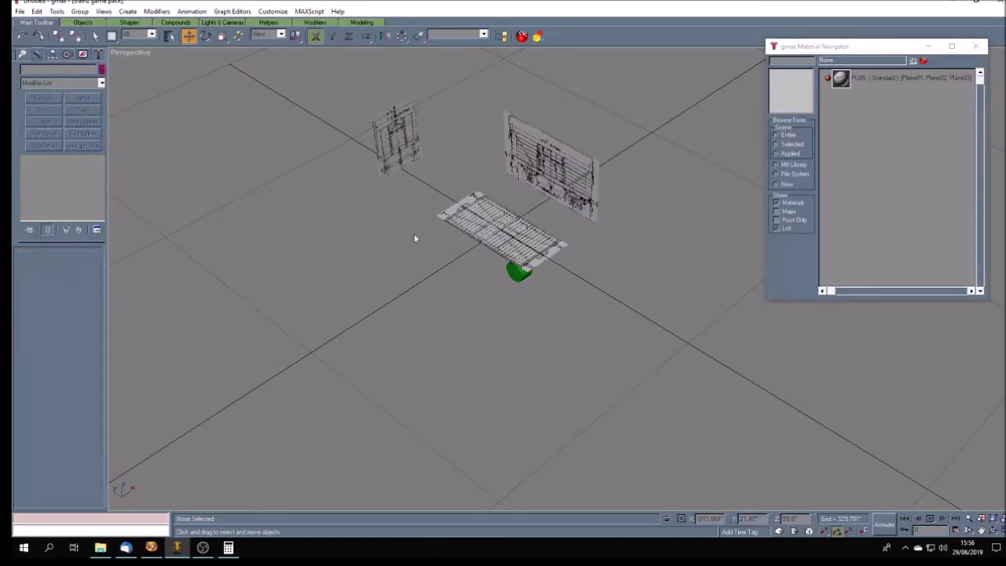
click(980, 530)
drag(490, 290, 508, 375)
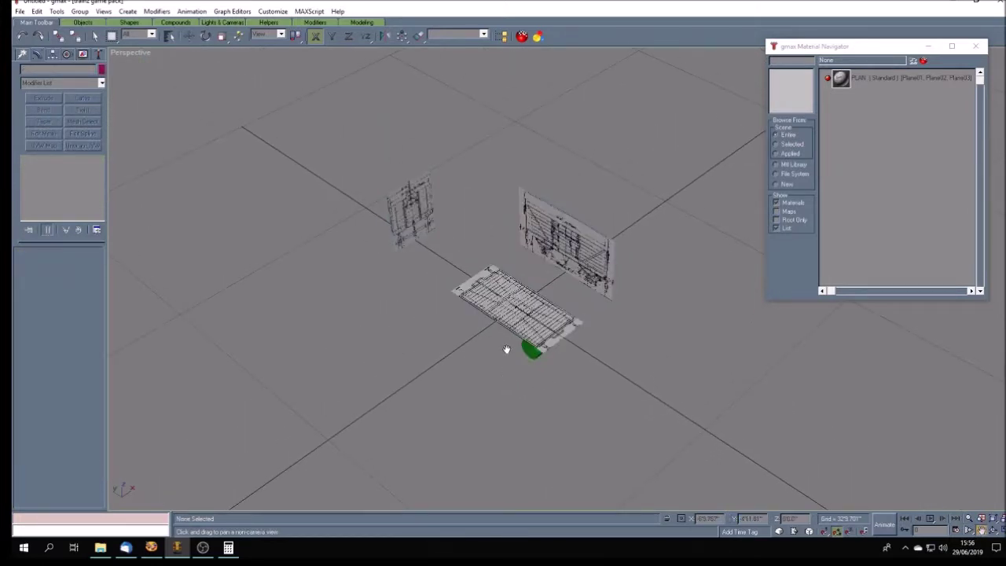
scroll(507, 349, up, 4)
scroll(506, 349, down, 5)
Step: Lower the plan view plane below the origin by setting its Z position to -1'0"
key(w)
click(507, 298)
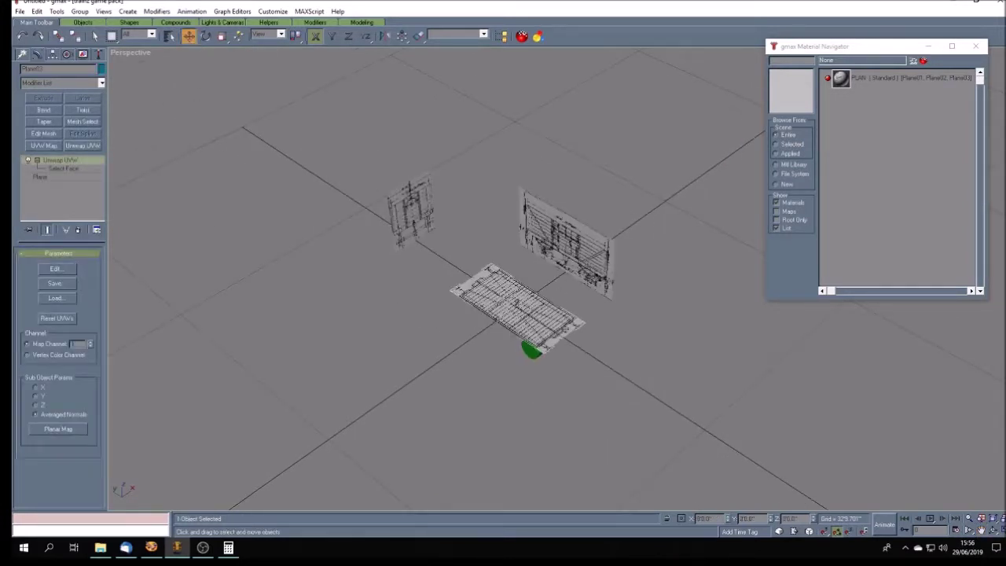
click(790, 519)
text(-10)
key(Return)
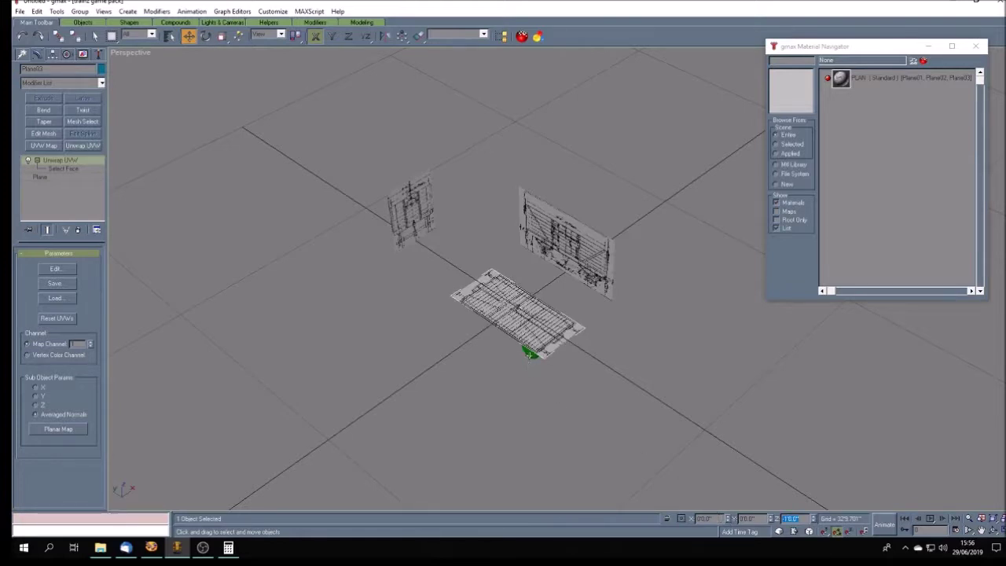
Step: Delete the green object beside the plan plane and view the three reference planes together from a lower angle
click(531, 354)
key(Delete)
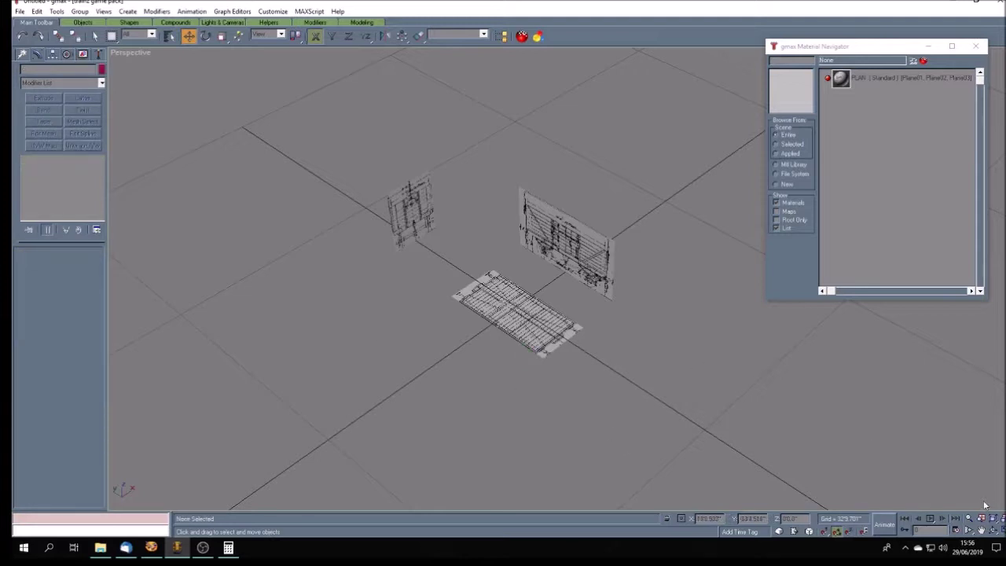
click(982, 530)
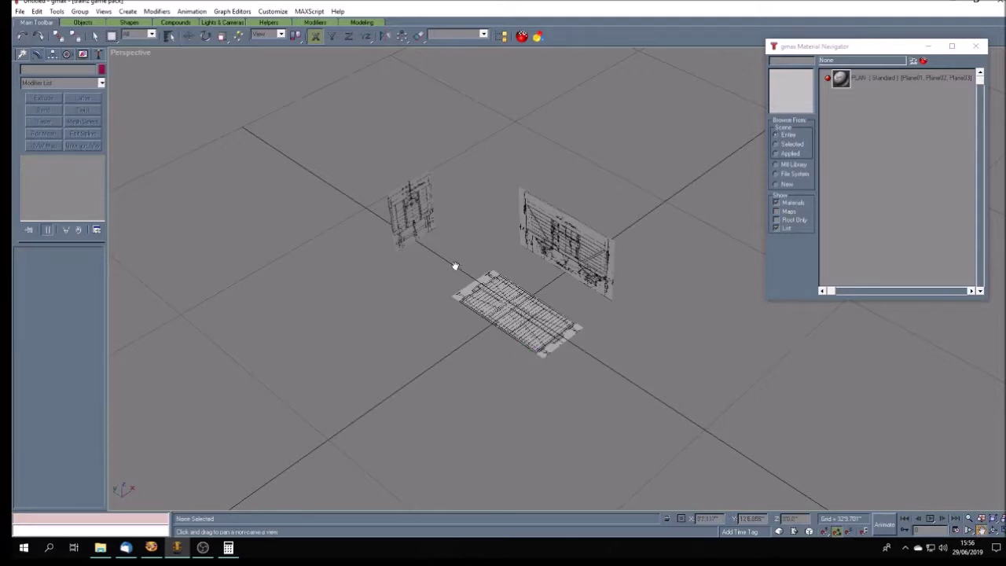
drag(455, 266, 535, 274)
scroll(535, 274, up, 4)
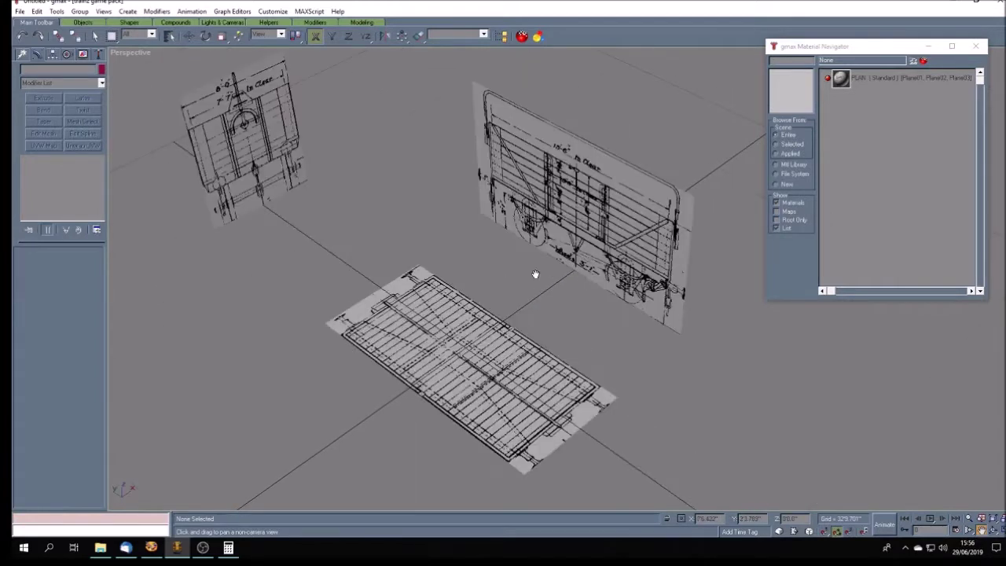
click(981, 530)
mouse_move(498, 314)
mouse_down()
mouse_move(502, 299)
mouse_move(515, 309)
mouse_move(491, 320)
mouse_move(521, 321)
mouse_move(507, 318)
mouse_up()
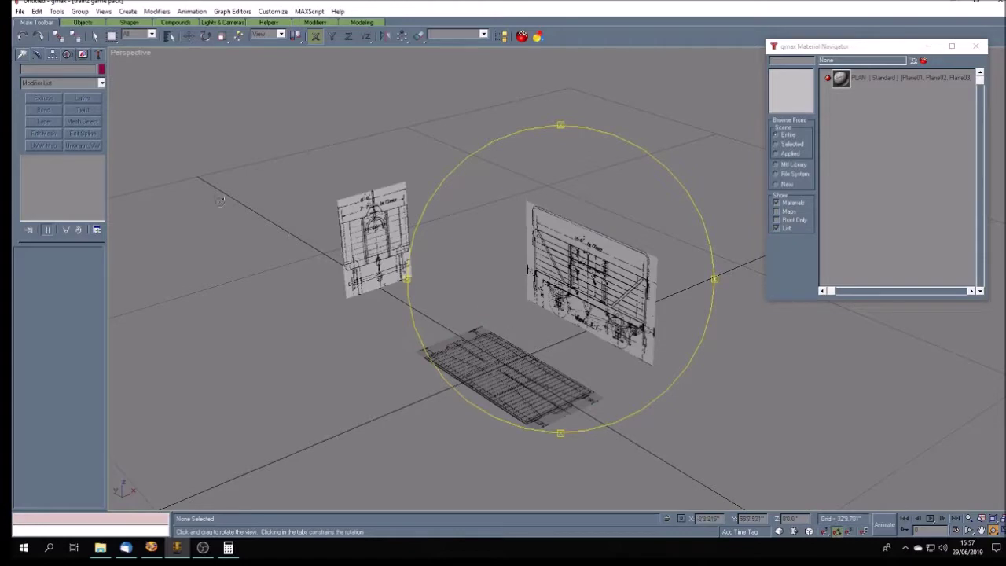
Step: Start saving the scene under a new name and browse to Documents, Trainz projects, MODELS, gwr standard gauge, wagons and vans
click(20, 12)
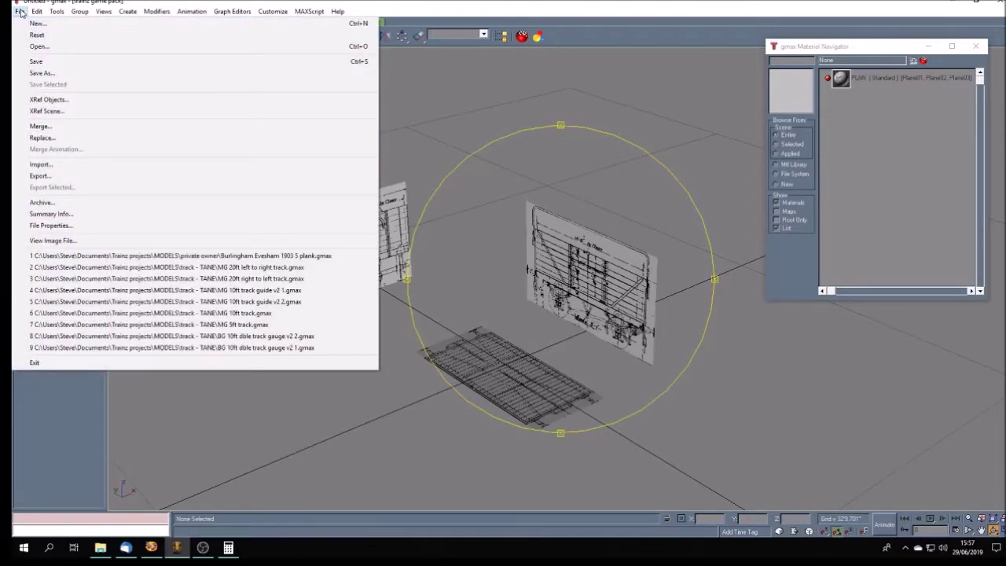
click(48, 72)
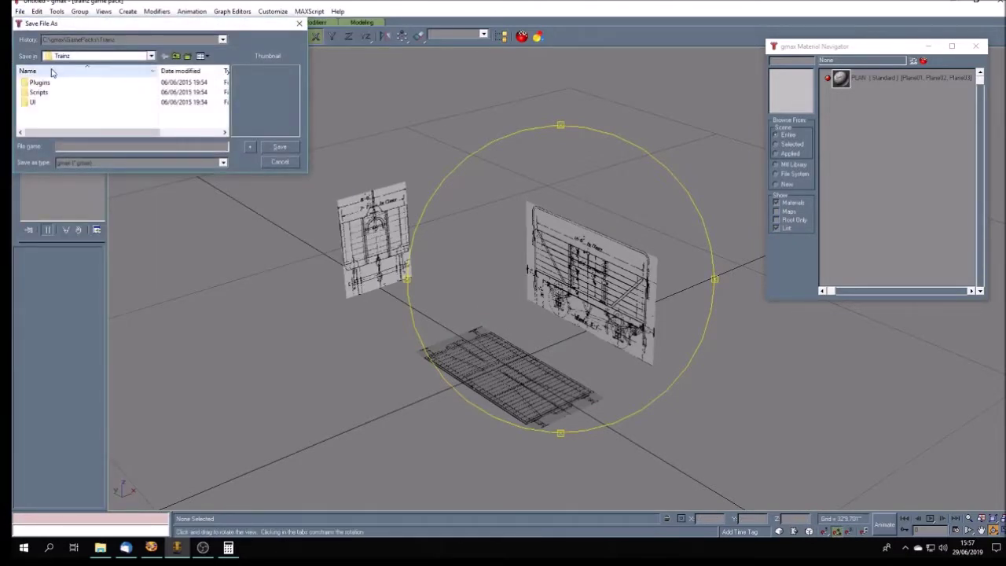
click(151, 56)
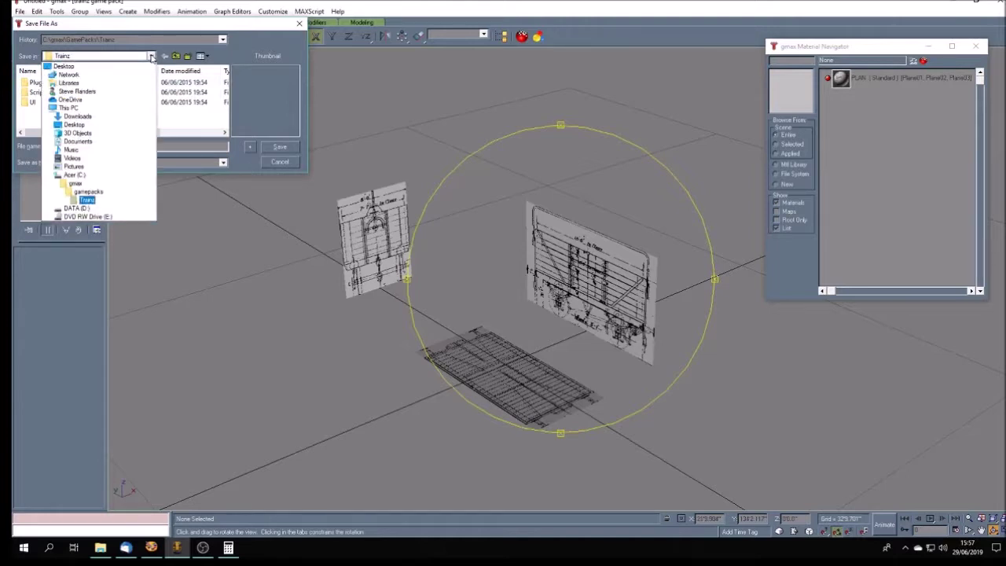
click(89, 141)
drag(224, 82, 223, 114)
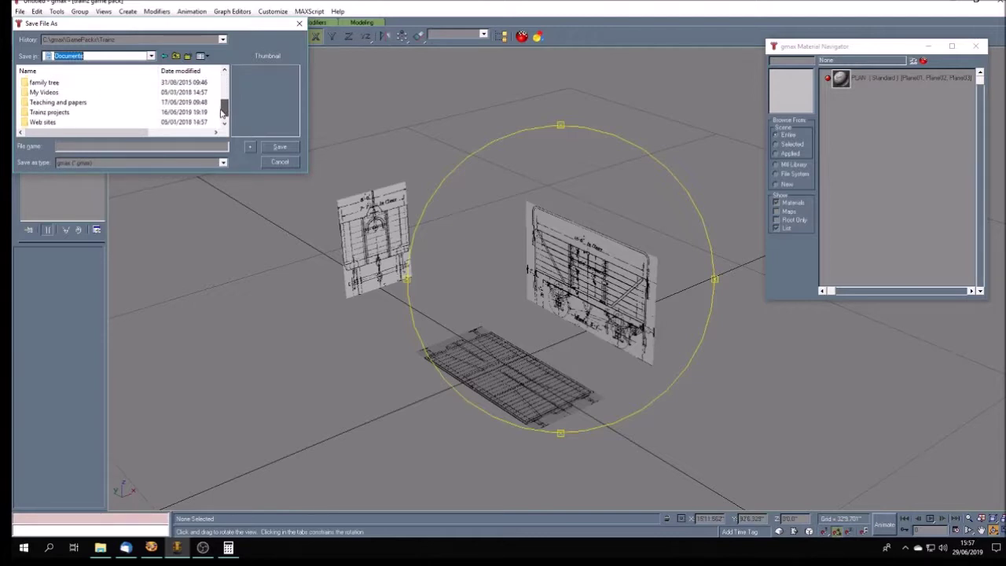
double_click(51, 112)
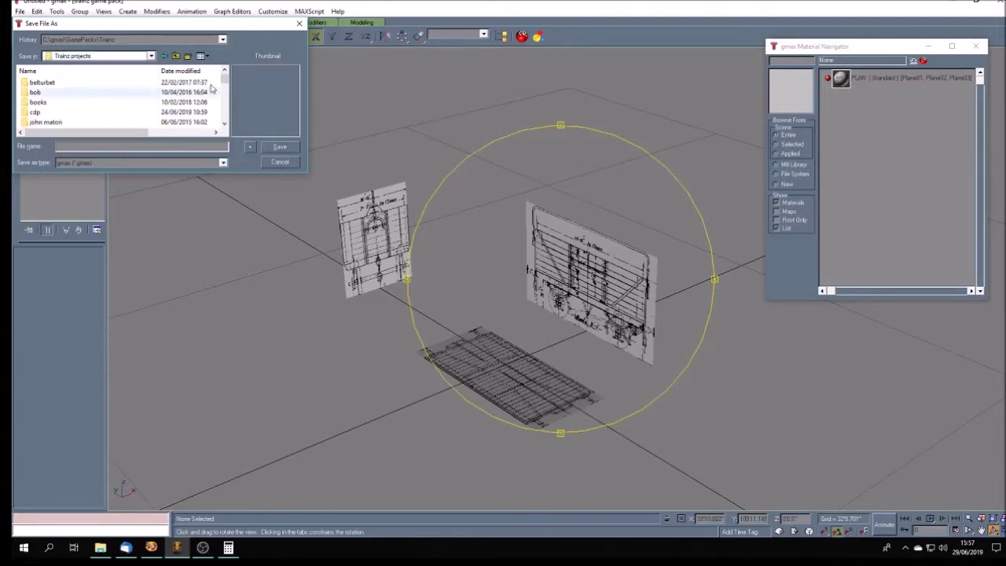
drag(221, 82, 222, 92)
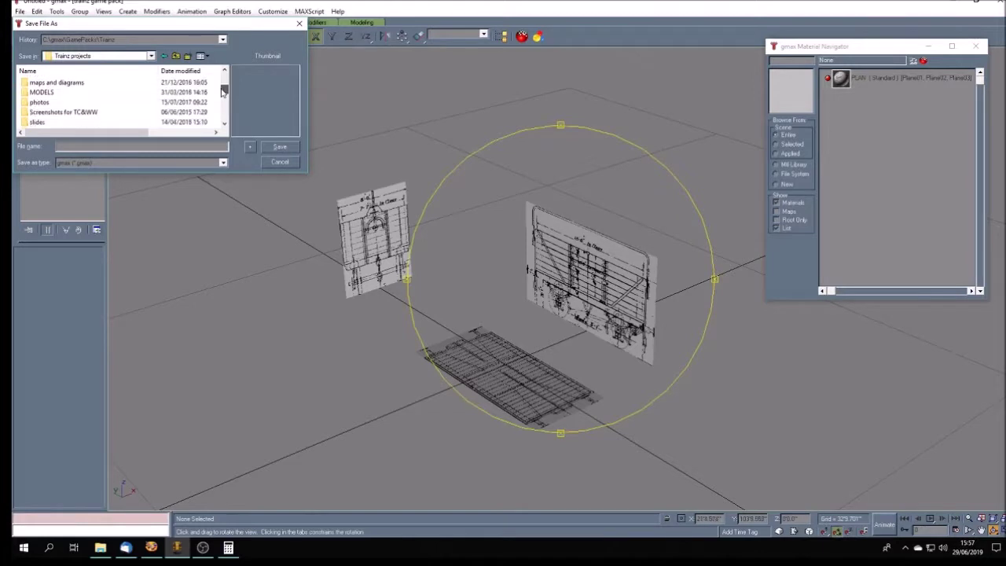
double_click(46, 93)
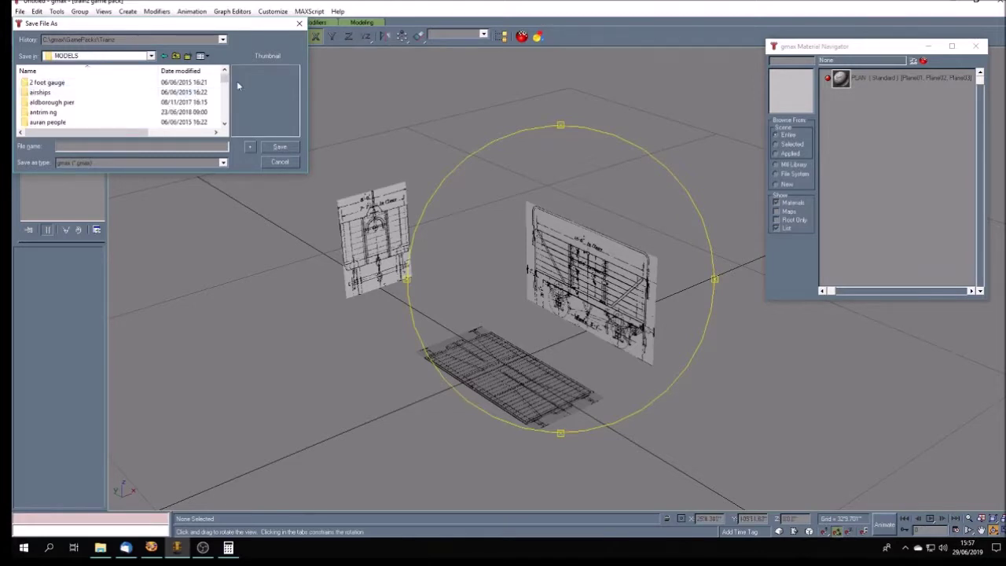
drag(225, 83, 225, 97)
double_click(78, 112)
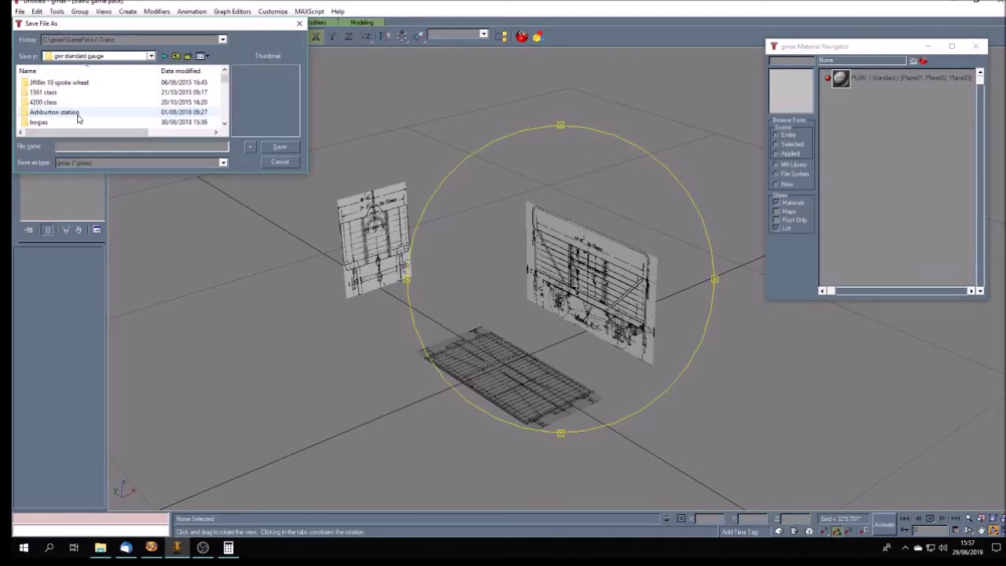
drag(225, 75, 225, 108)
double_click(54, 103)
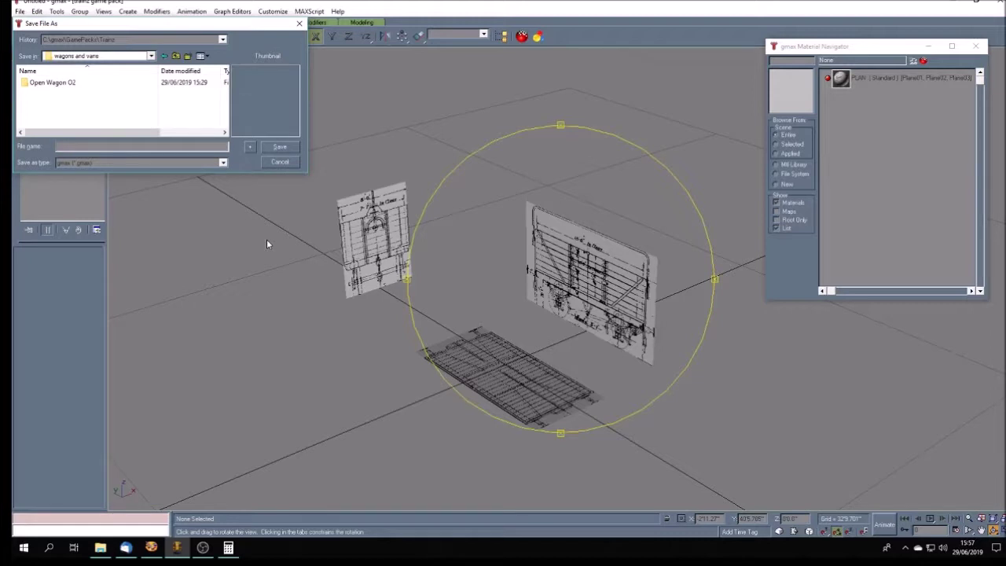
Step: Save the scene in the Open Wagon O2 folder as "open wagon O2 v1 1"
text(open)
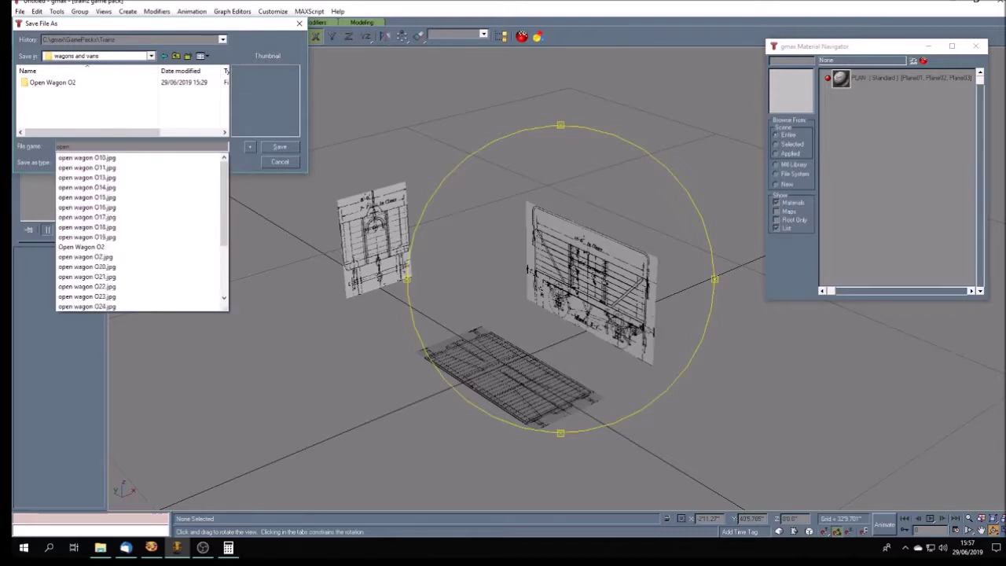
double_click(35, 82)
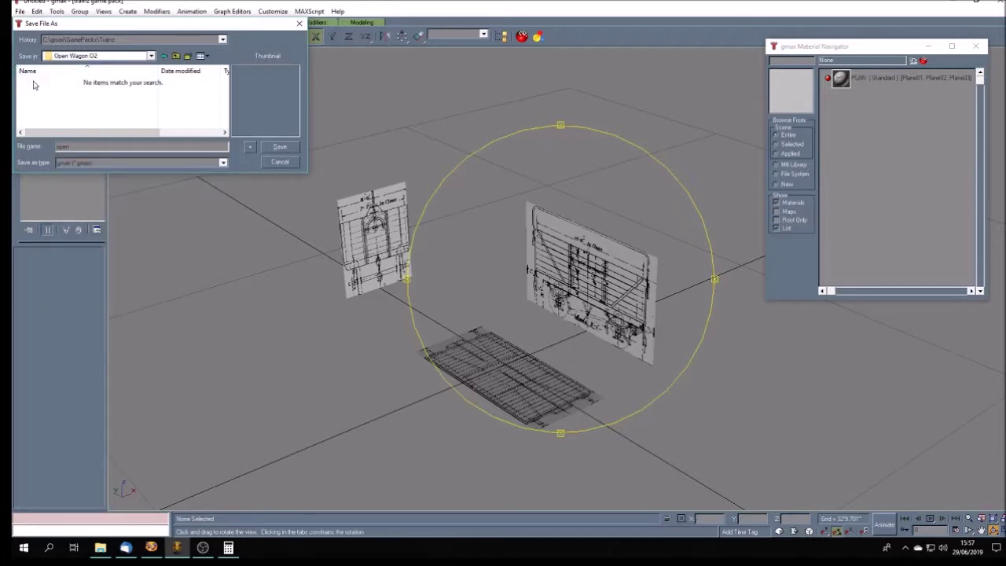
text(n wagon)
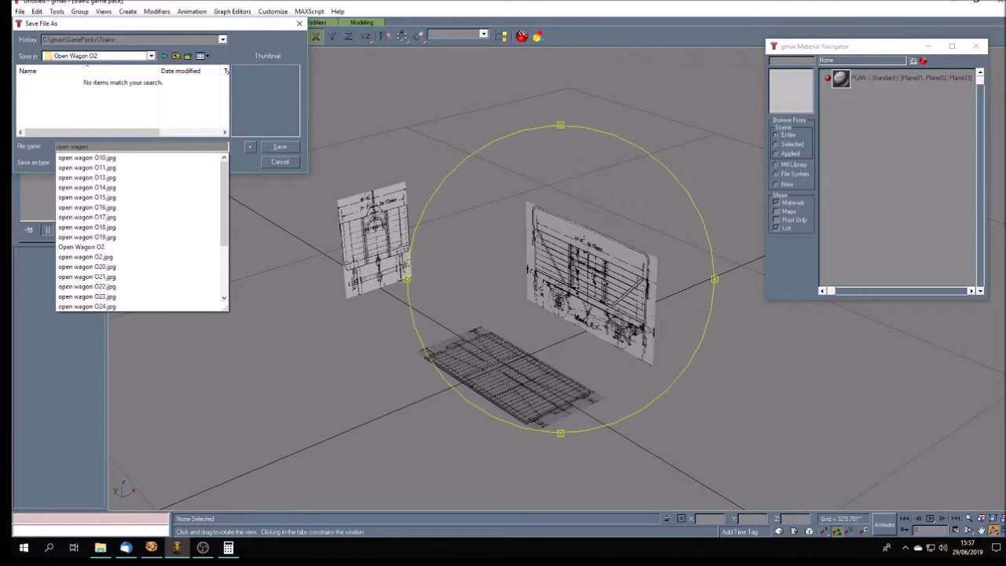
text( O2)
click(77, 147)
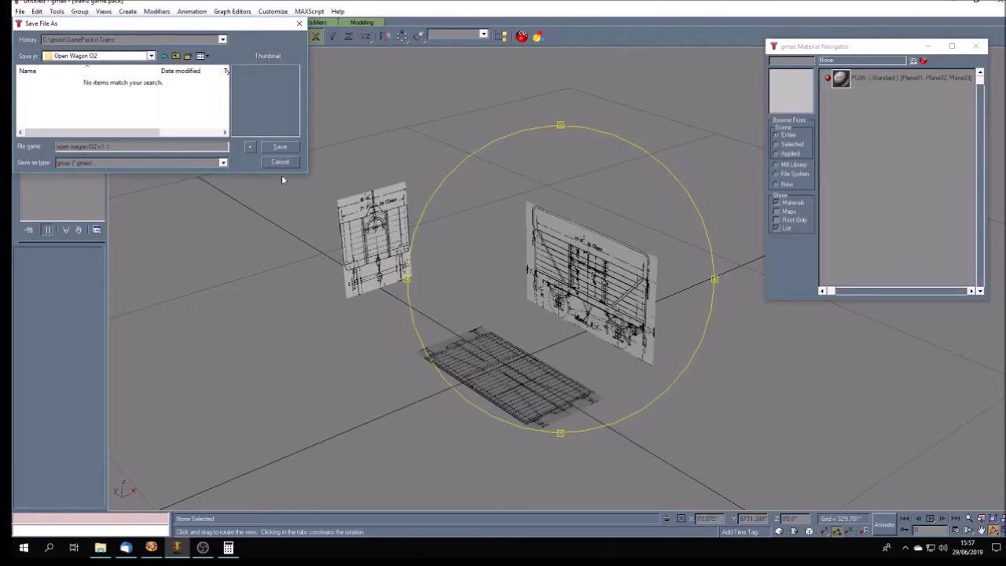
click(280, 146)
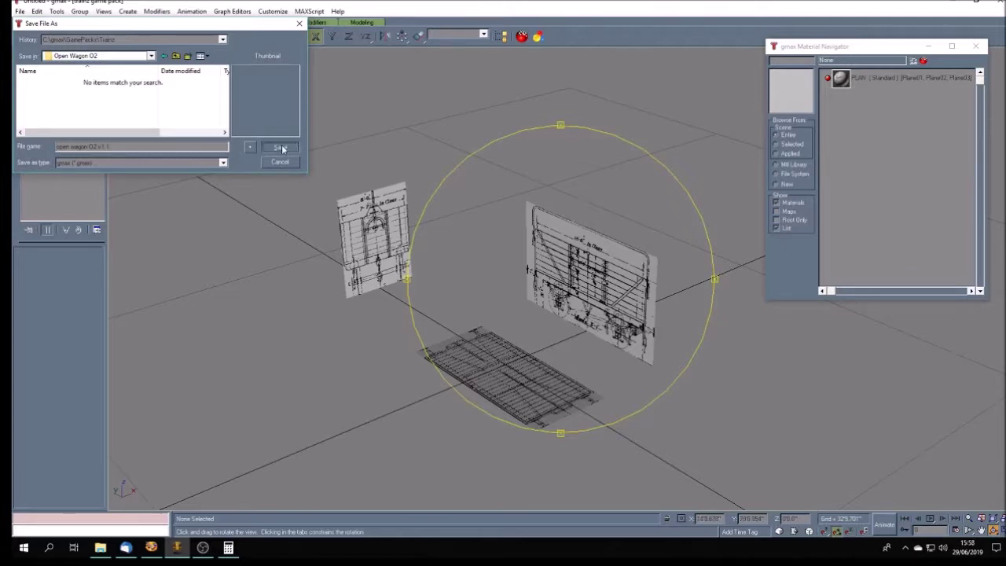
Step: Save a second copy of the scene in the same folder as "open wagon O2 v1 2"
click(19, 11)
click(47, 70)
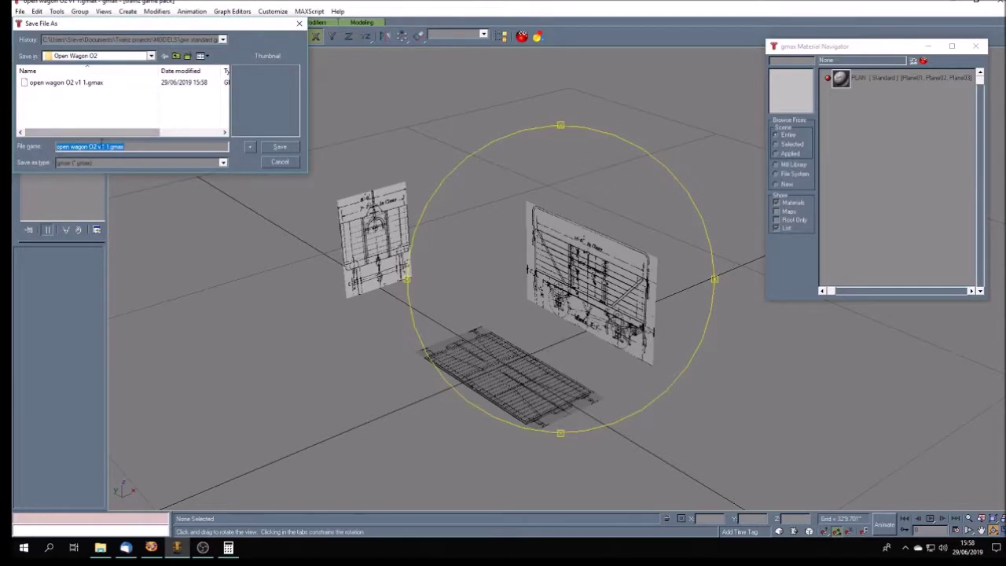
click(147, 146)
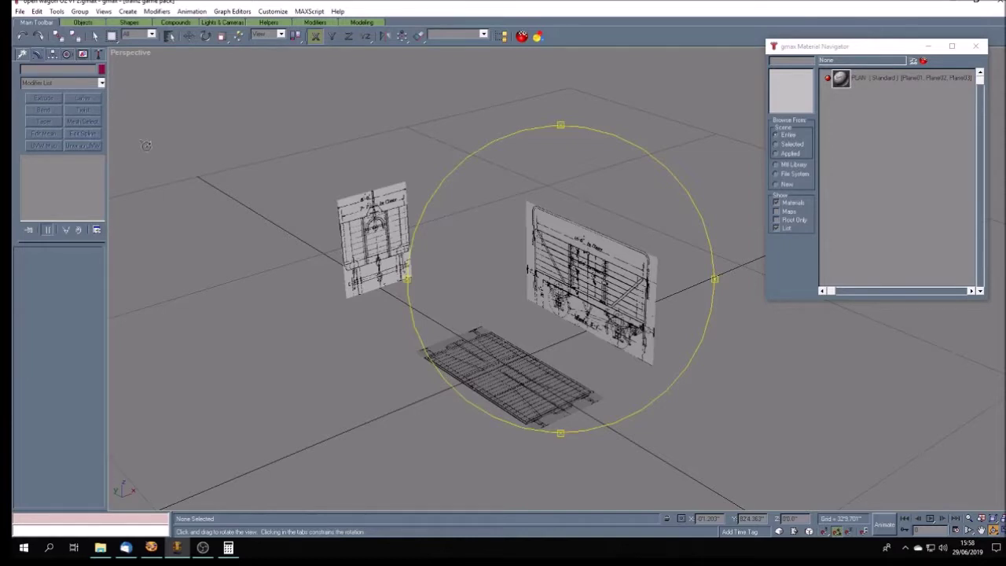
Step: Switch to File Explorer and go from the Open Wagon O2 folder to the railcar 1 folder in gwr standard gauge
click(100, 547)
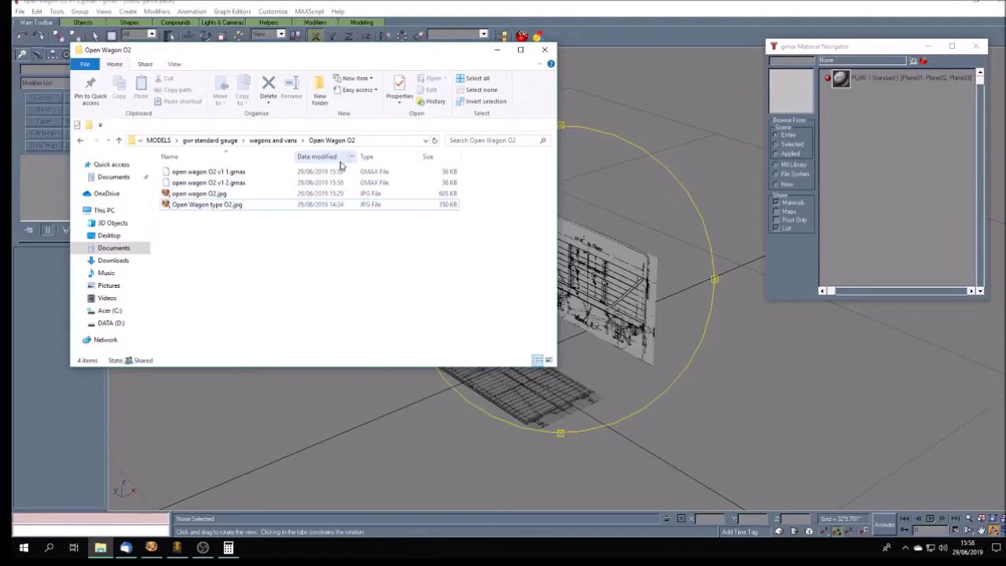
click(279, 140)
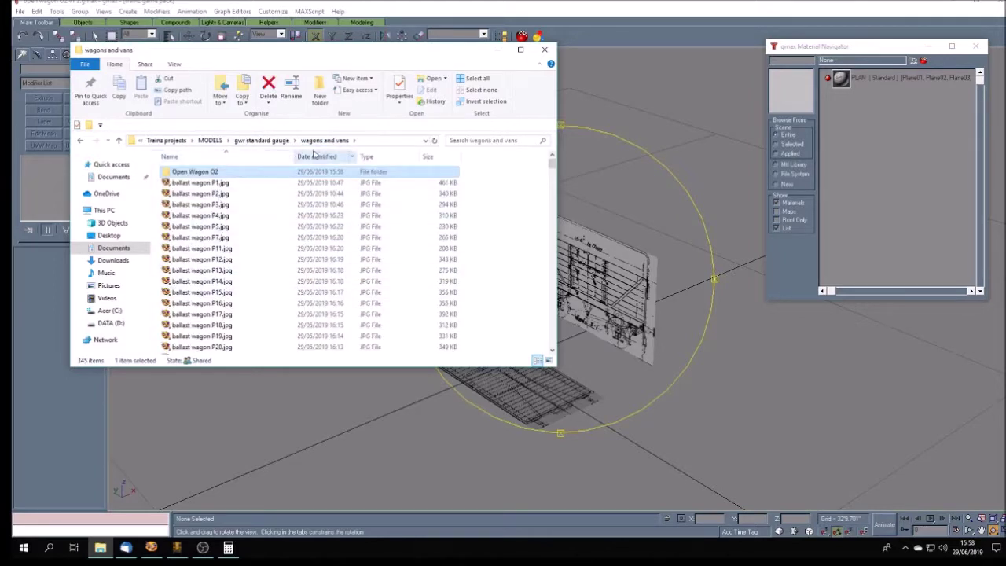
click(277, 141)
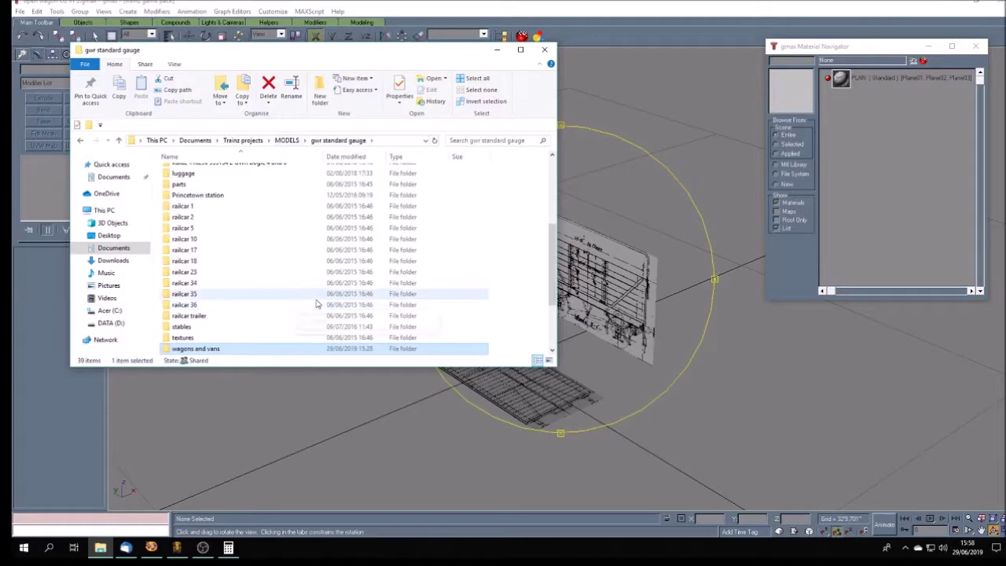
double_click(194, 206)
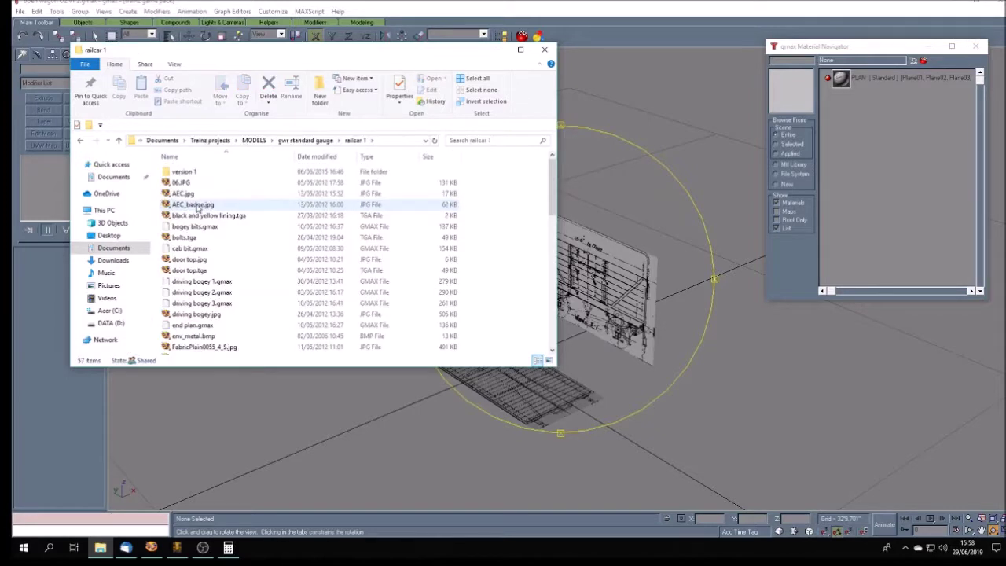
Step: Sort the railcar 1 folder by file type and look through its versioned gmax files and images
click(373, 158)
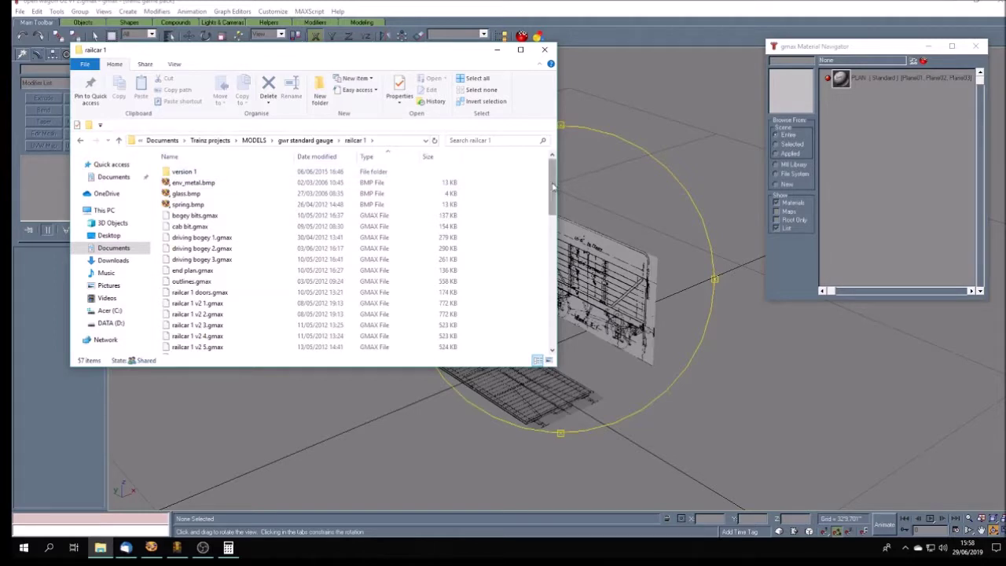
scroll(553, 202, down, 3)
scroll(552, 203, down, 2)
scroll(552, 203, up, 5)
scroll(554, 188, down, 1)
drag(555, 187, 550, 249)
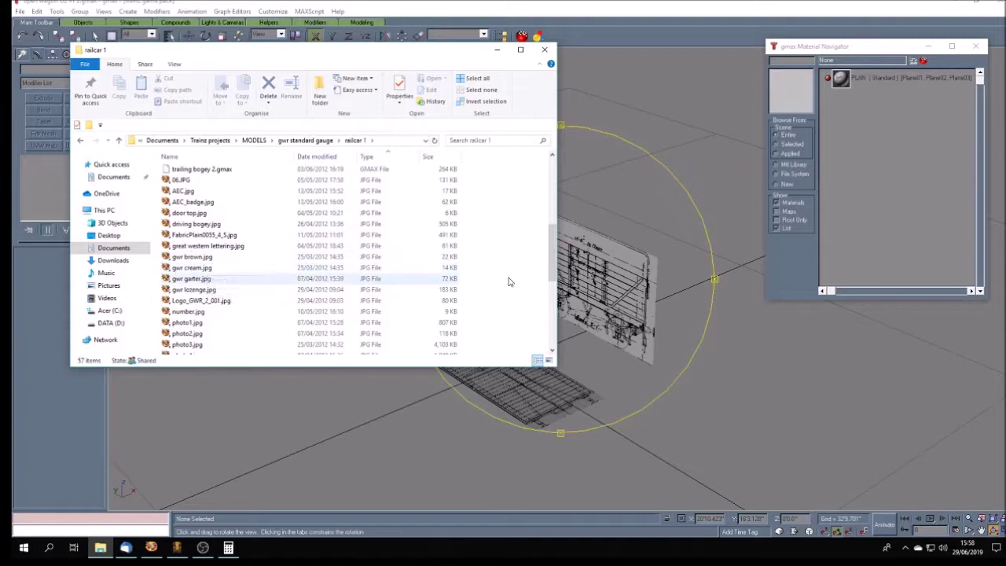
Step: Find frames.tga in the railcar 1 folder, examine its texture swatches in Paint Shop Pro, and close the program
scroll(555, 267, down, 2)
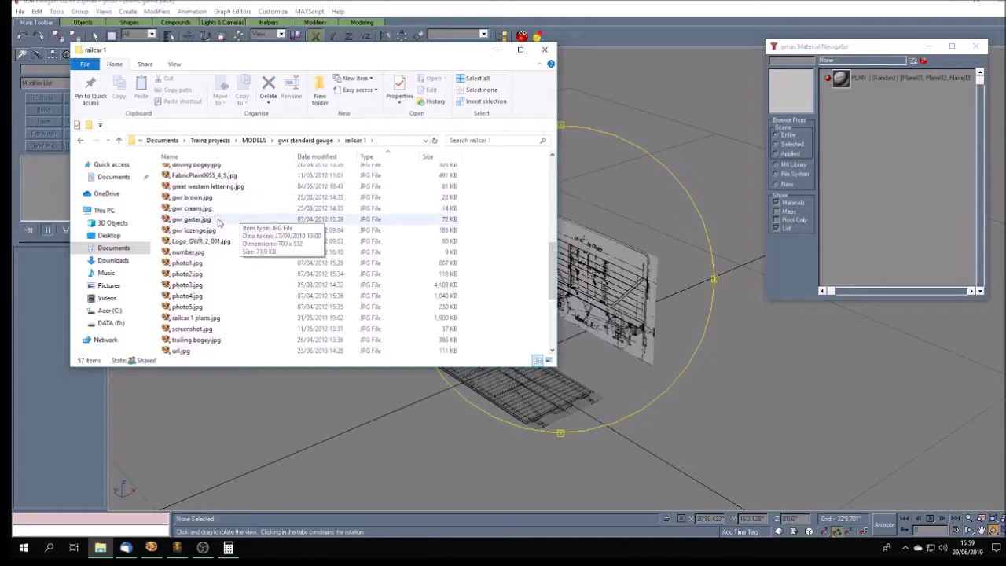
scroll(556, 275, down, 5)
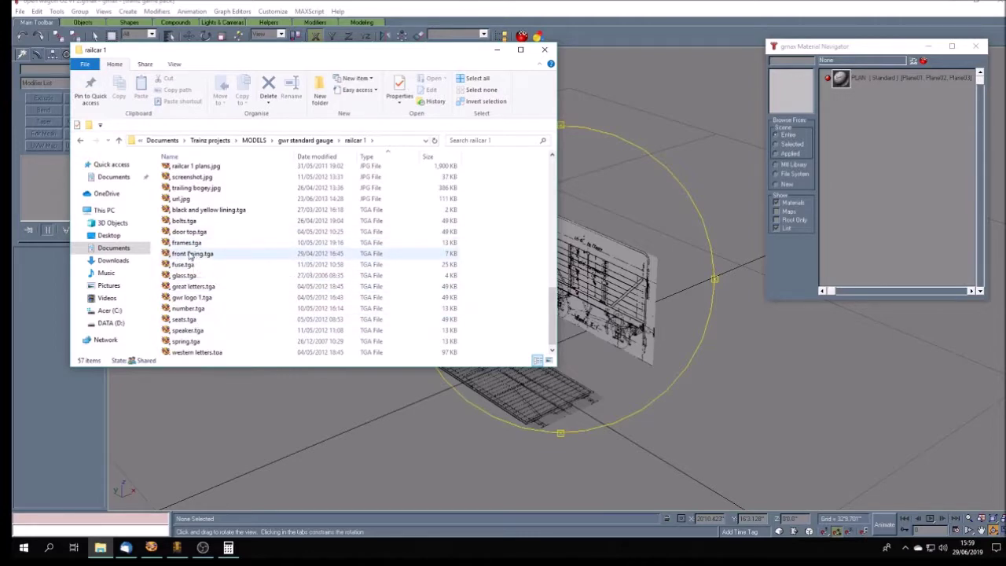
double_click(191, 244)
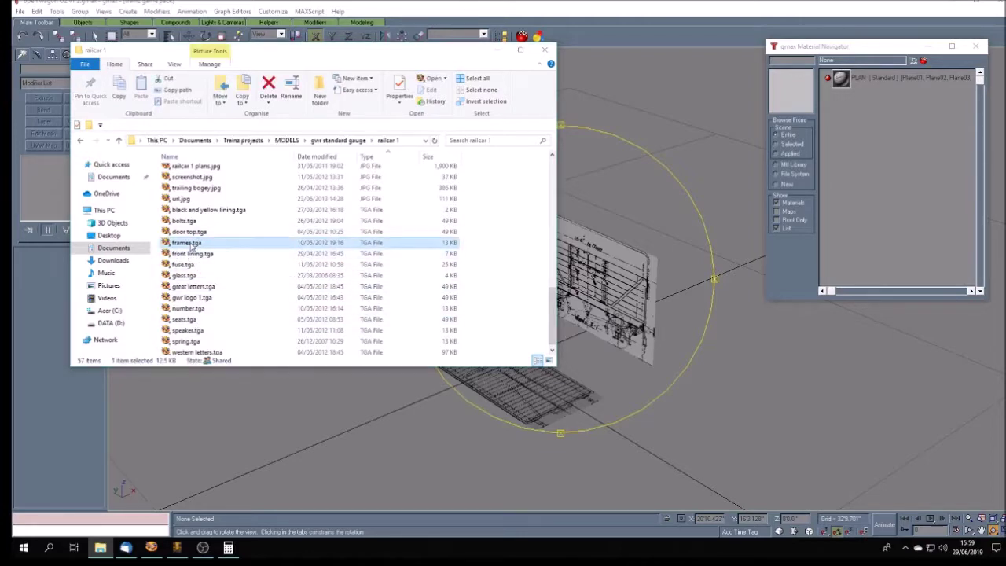
scroll(279, 201, up, 8)
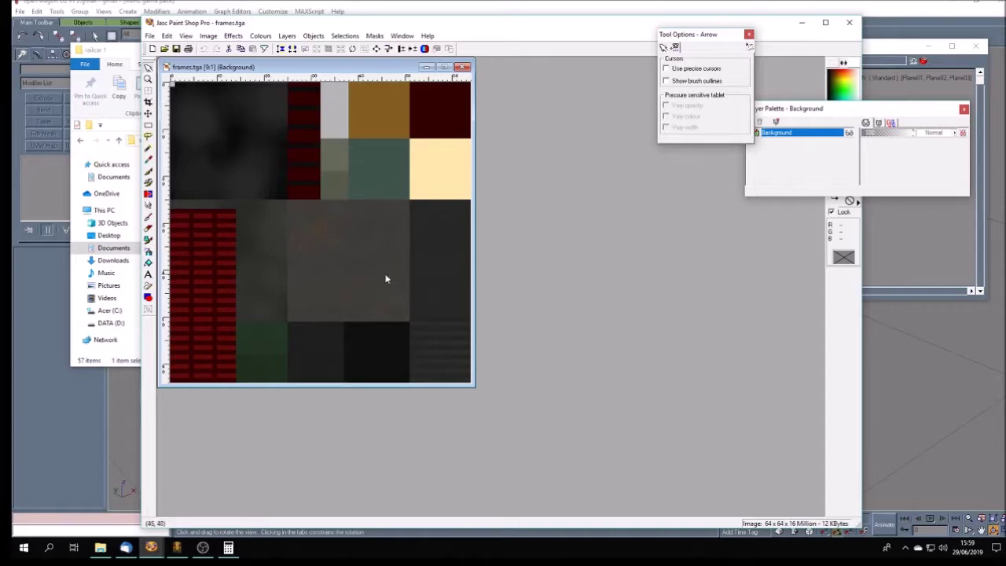
scroll(326, 251, down, 2)
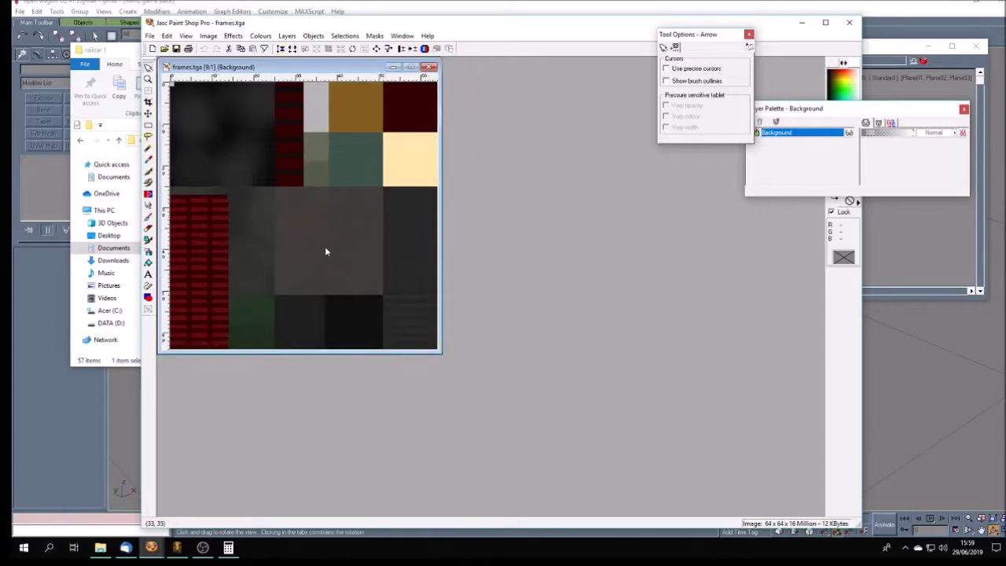
scroll(327, 251, up, 4)
scroll(326, 252, down, 4)
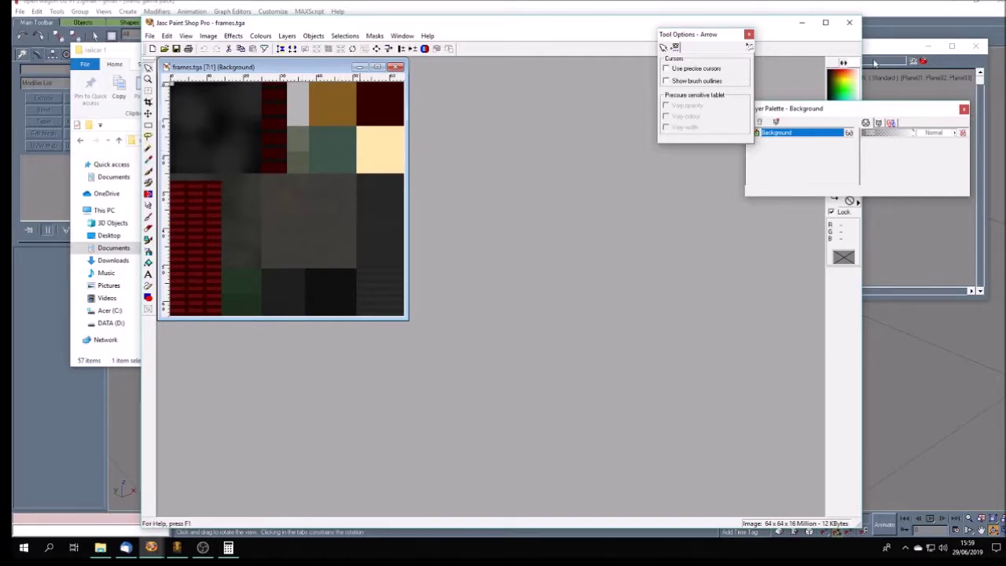
click(850, 22)
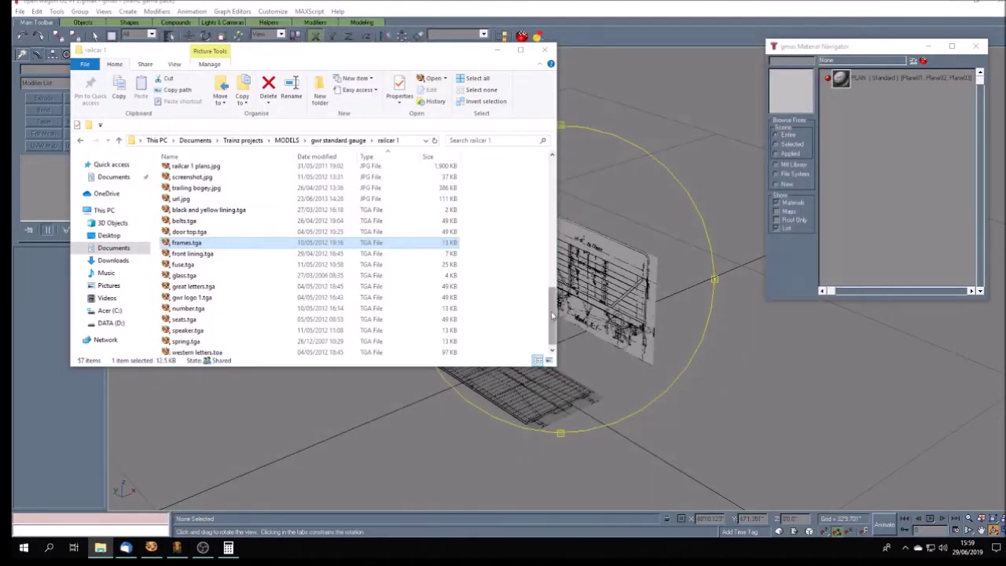
Step: Open env_metal.bmp from the railcar 1 folder, inspect the reflection texture in Paint Shop Pro, and close the program
scroll(425, 211, up, 13)
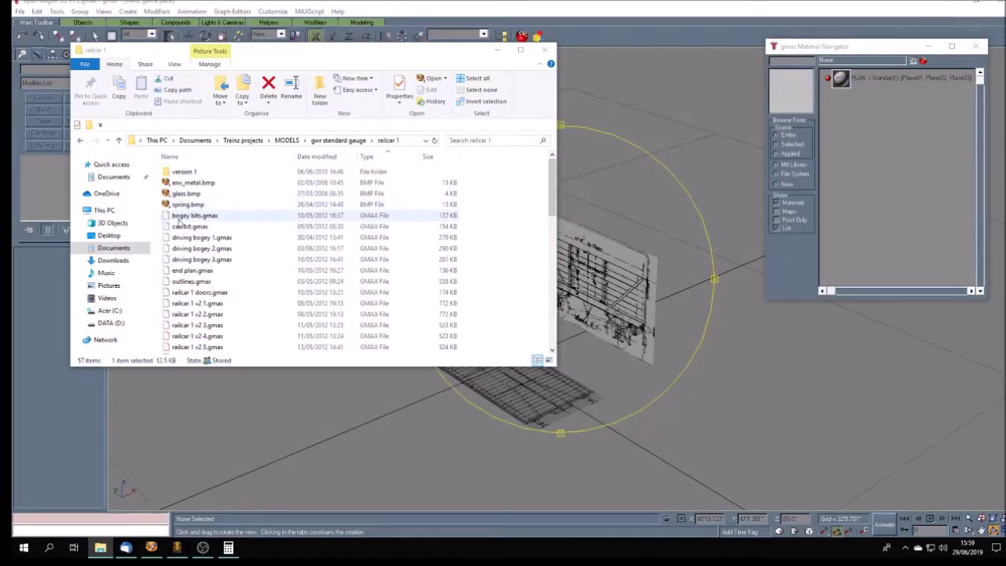
click(209, 183)
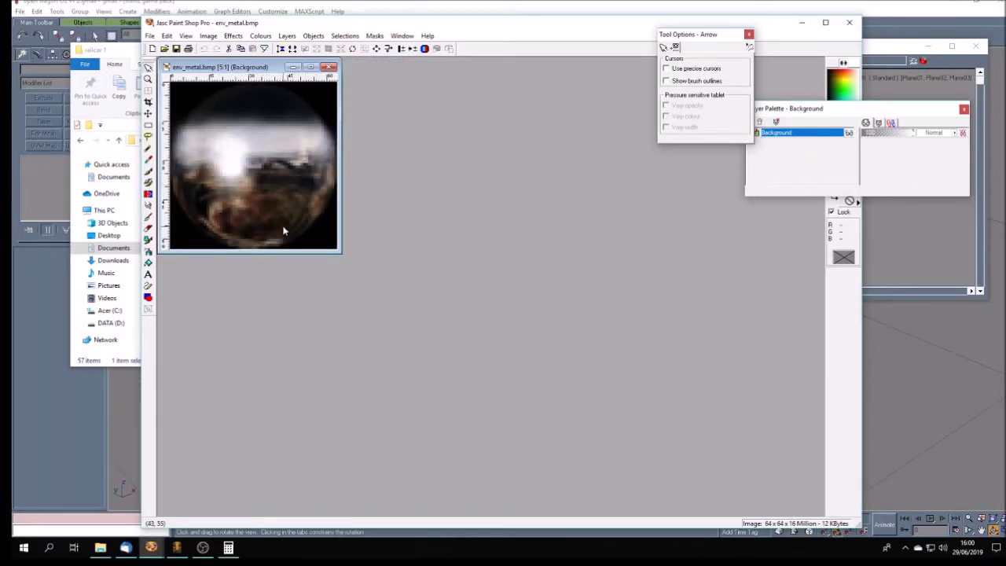
scroll(283, 231, up, 2)
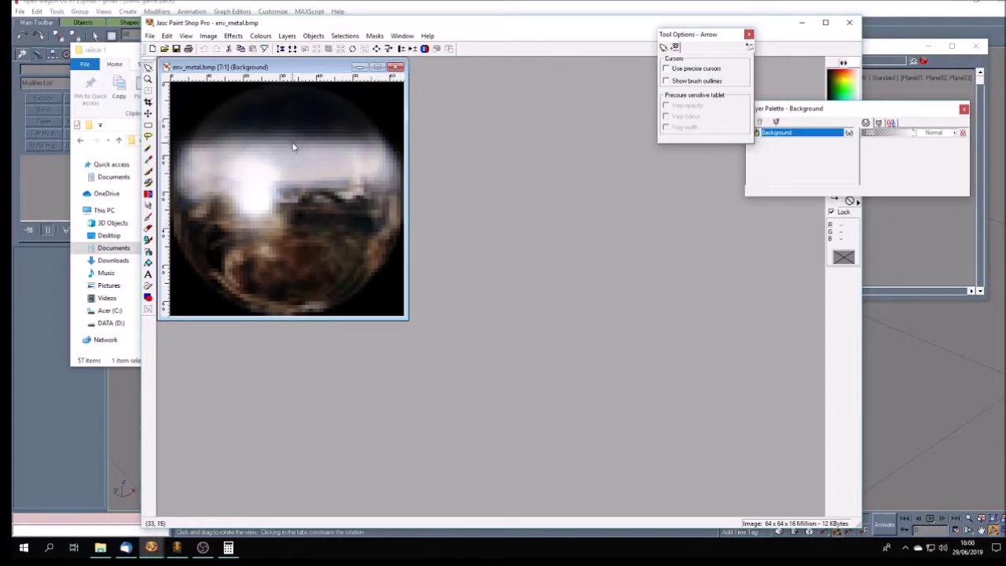
scroll(292, 146, down, 3)
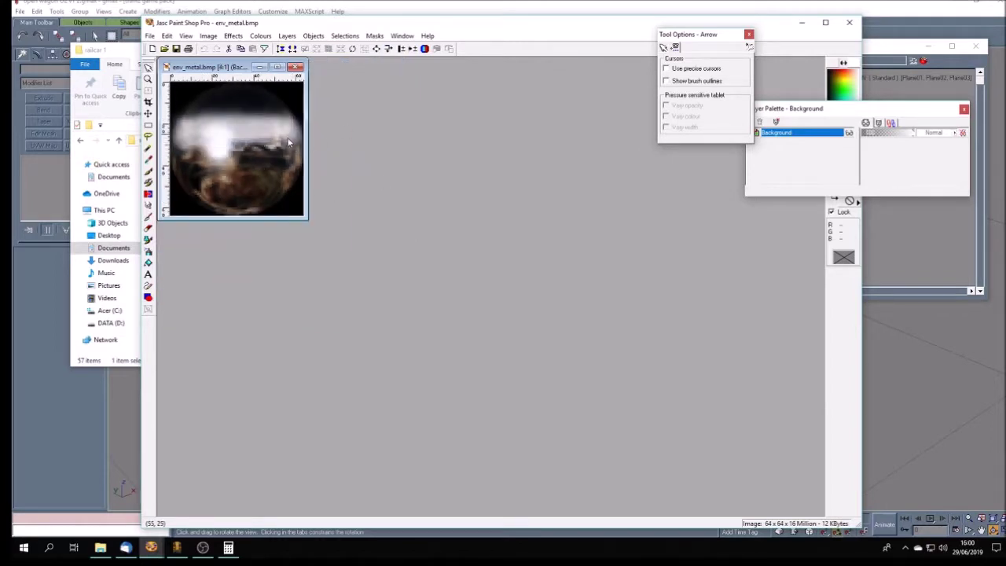
click(850, 25)
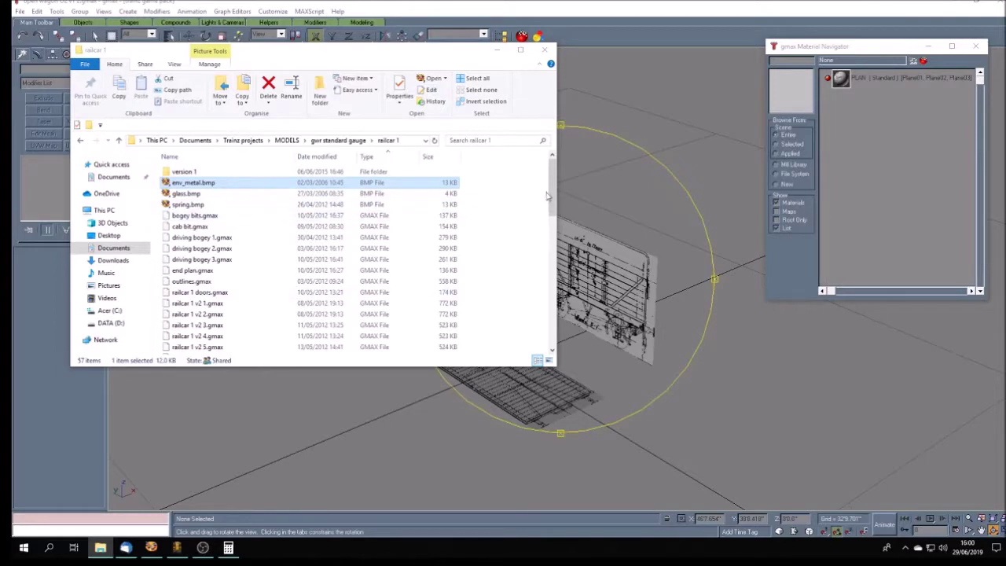
Step: Return to the gwr standard gauge folder and check the contents of its railcar 2 and railcar 17 folders
mouse_move(549, 195)
mouse_down()
mouse_move(553, 236)
mouse_move(552, 184)
mouse_move(550, 314)
mouse_move(550, 179)
mouse_up()
click(338, 140)
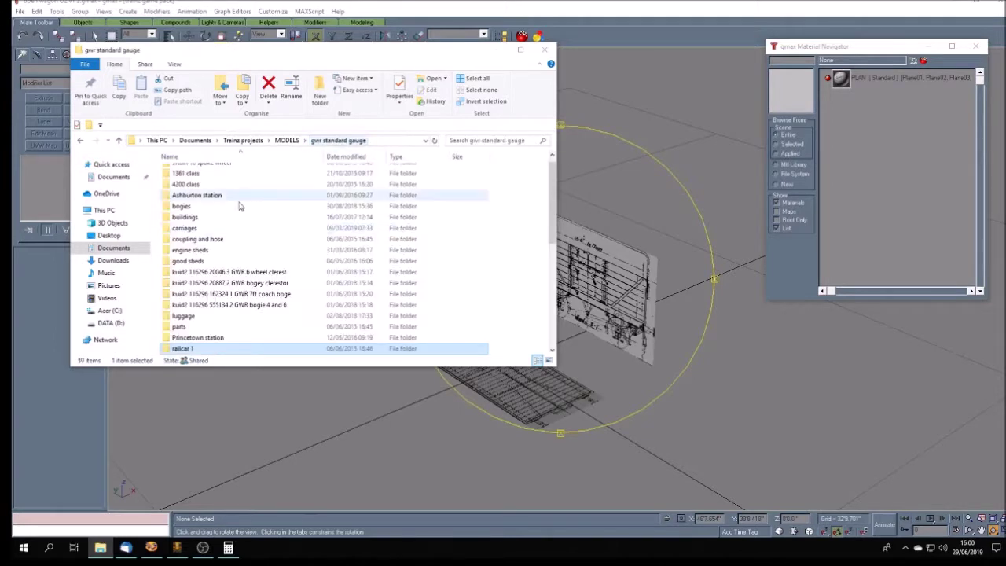
click(553, 352)
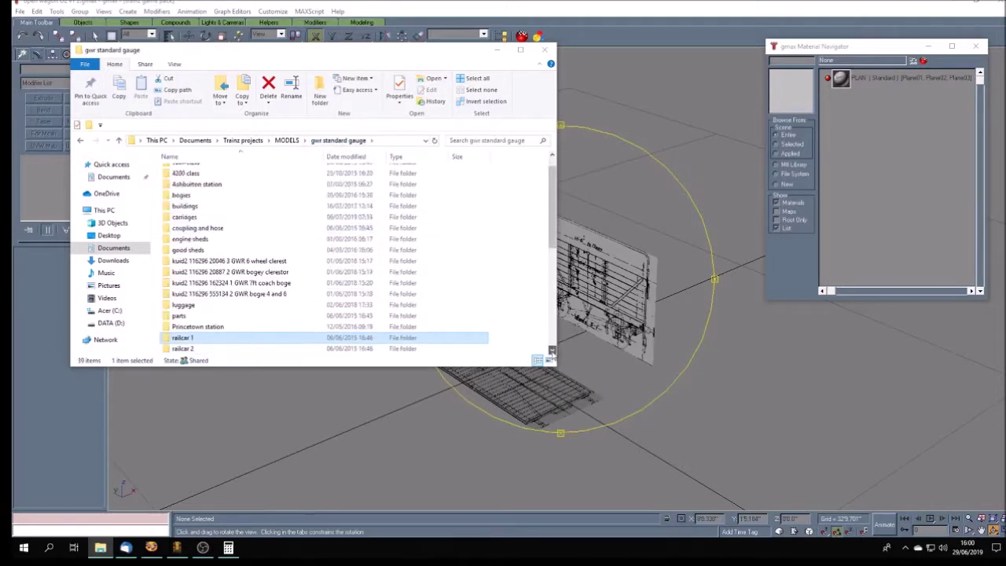
click(553, 352)
double_click(189, 334)
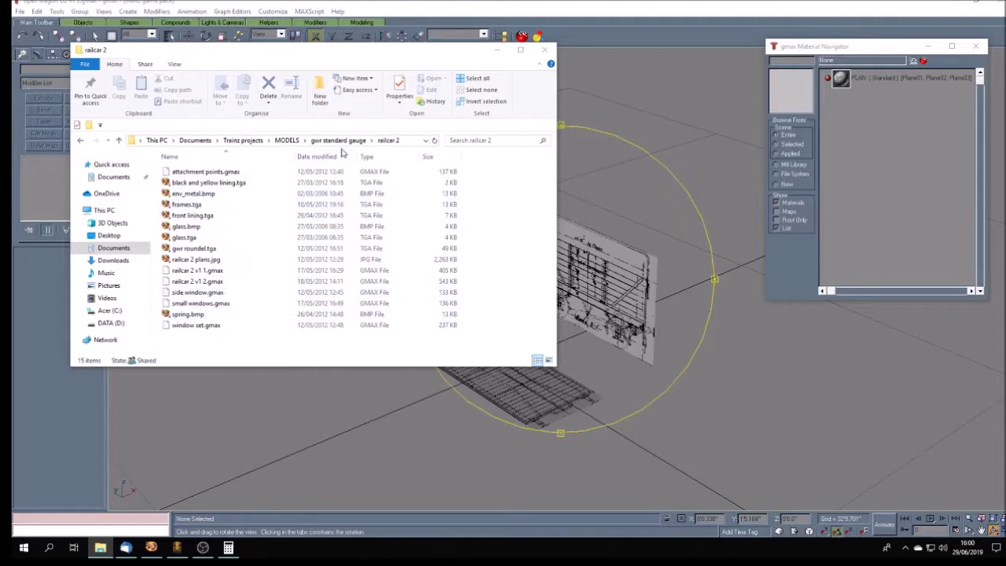
click(338, 140)
scroll(361, 265, down, 3)
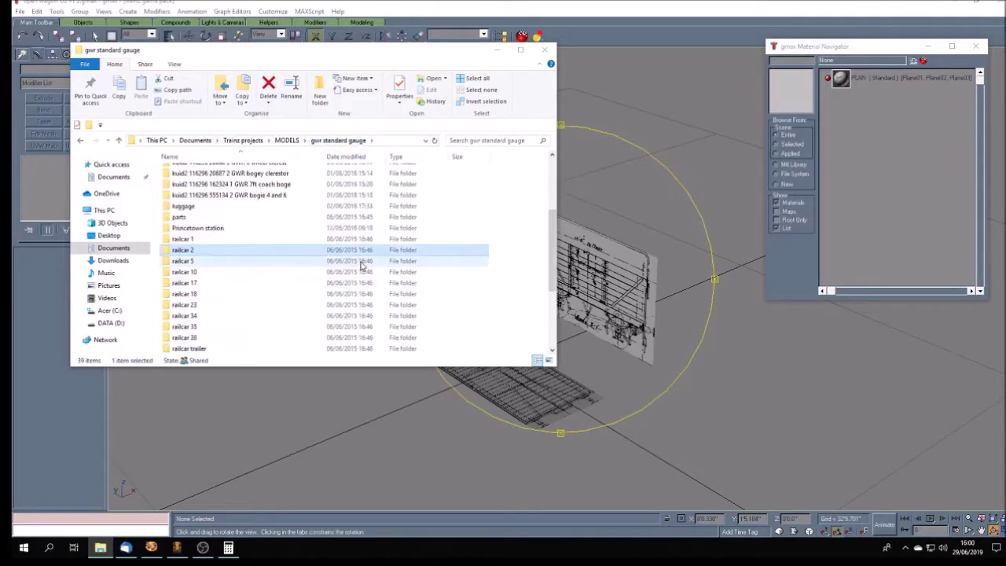
double_click(197, 283)
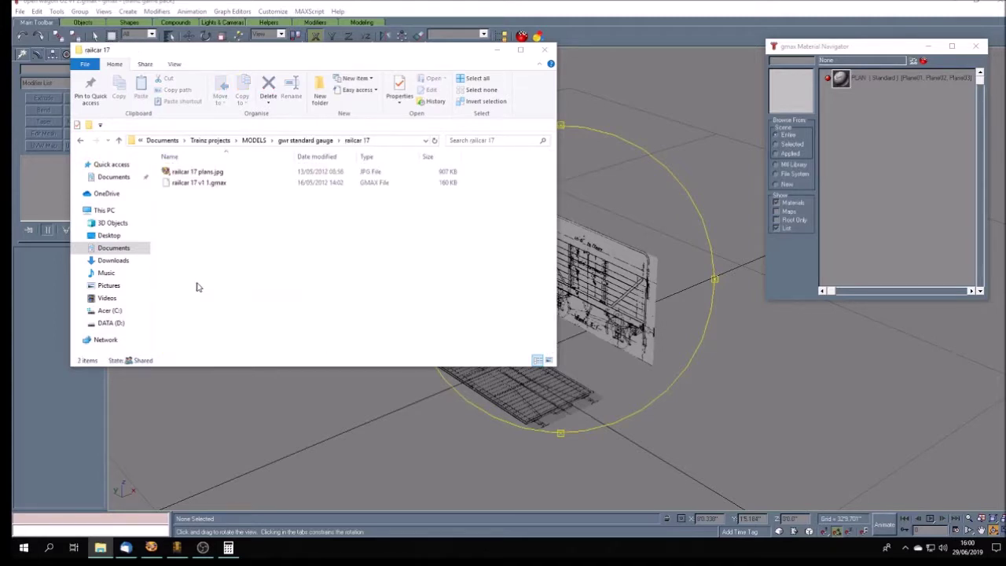
Step: Go to the railcar 10 folder, view the railcar 10 plans.jpg drawing in Paint Shop Pro, and close it
click(302, 140)
click(174, 338)
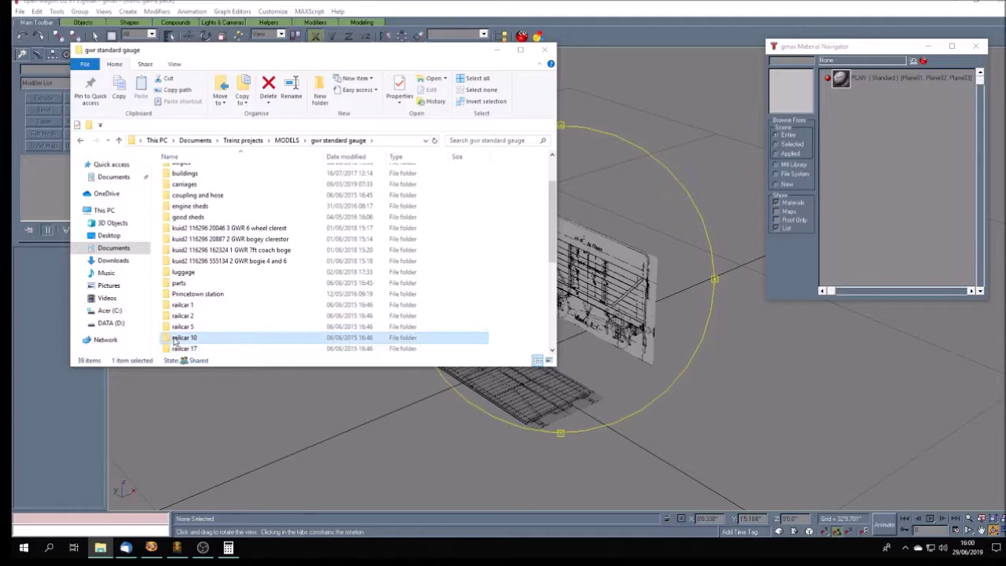
double_click(174, 339)
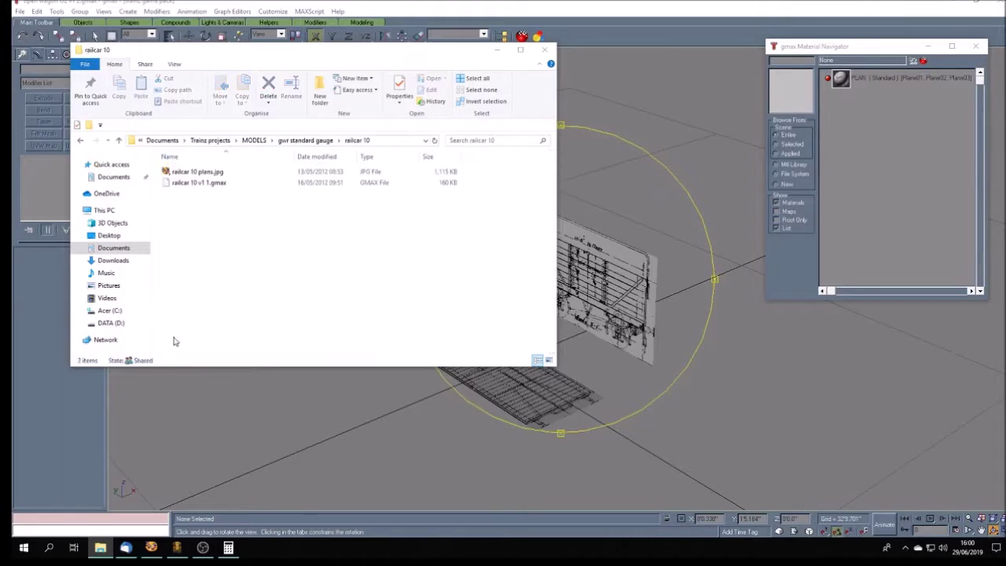
click(218, 173)
double_click(220, 172)
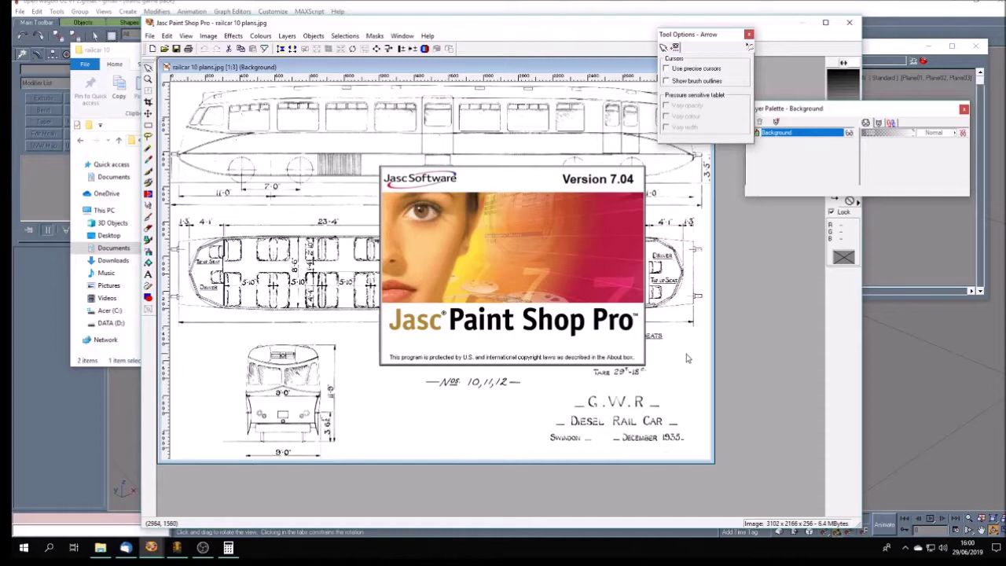
click(849, 22)
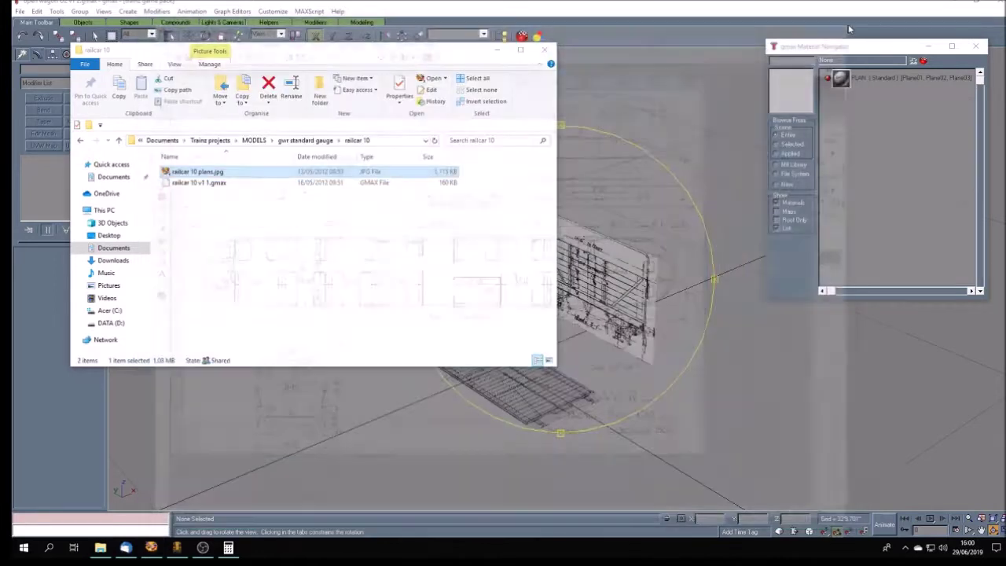
Step: Go back to the gwr standard gauge folder and check the files in the railcar 36 folder
click(306, 140)
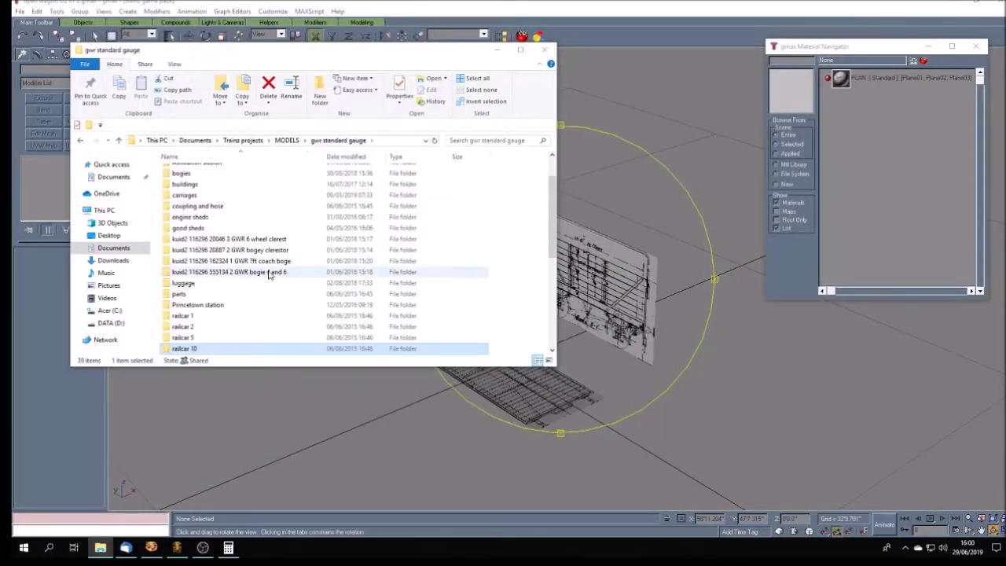
scroll(269, 274, down, 2)
scroll(268, 274, down, 2)
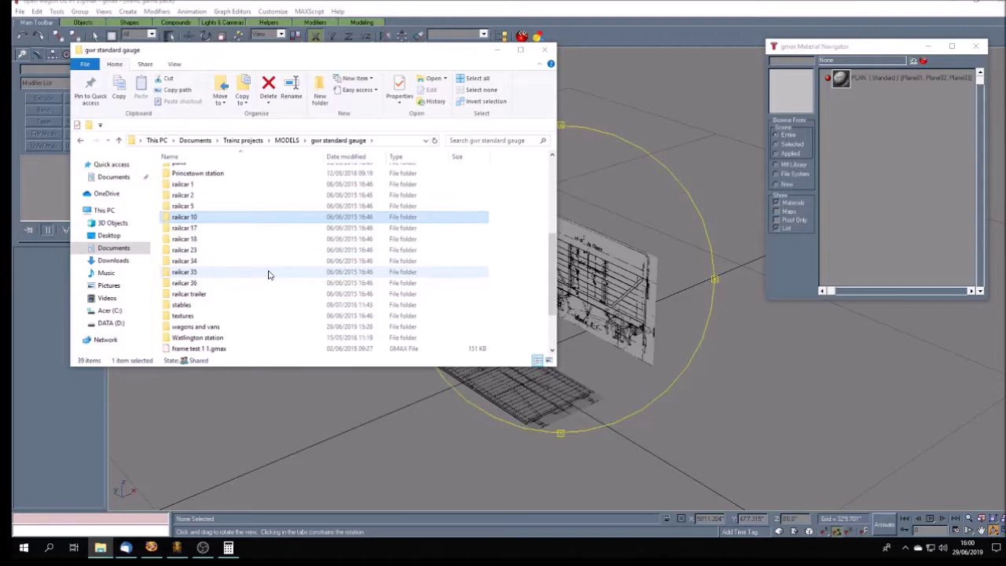
double_click(190, 283)
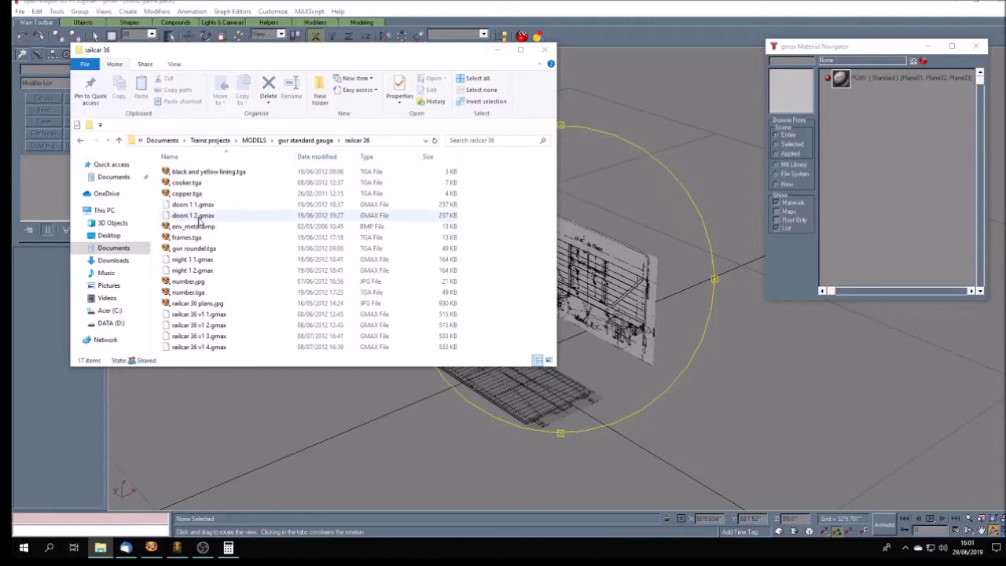
Step: Open the Open Wagon O2 folder inside wagons and vans to review the saved scene versions and plan images
click(305, 140)
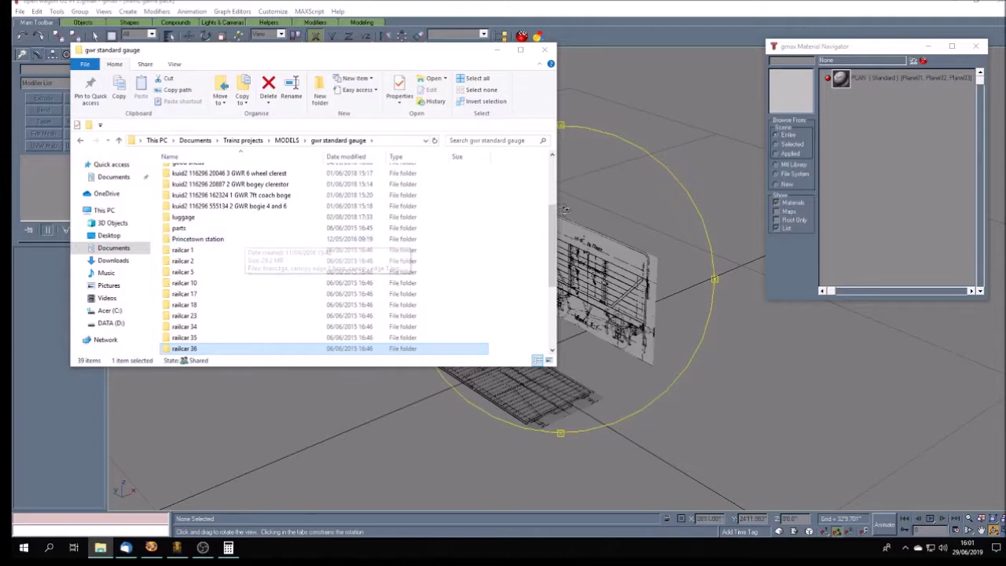
scroll(441, 228, down, 3)
double_click(208, 295)
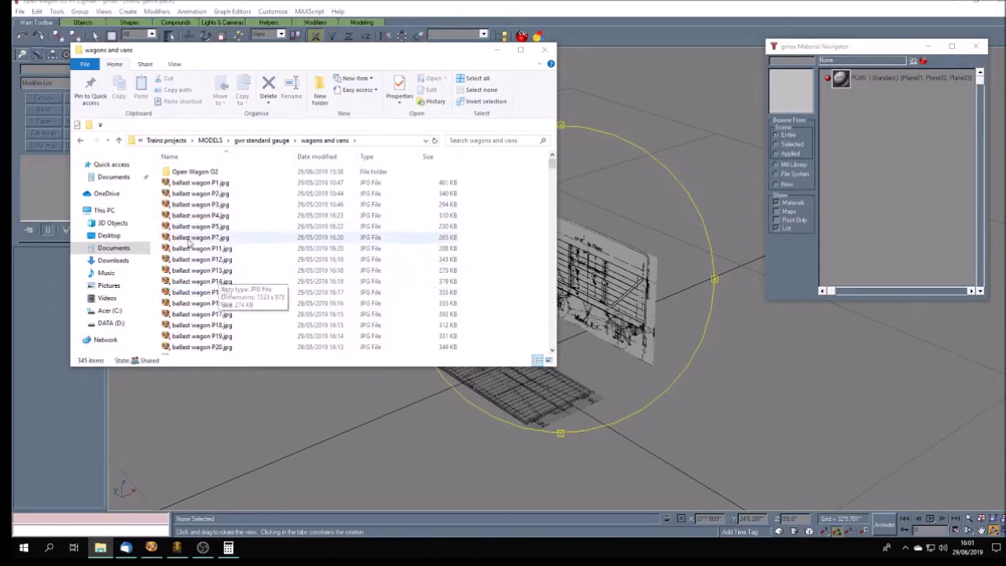
double_click(195, 171)
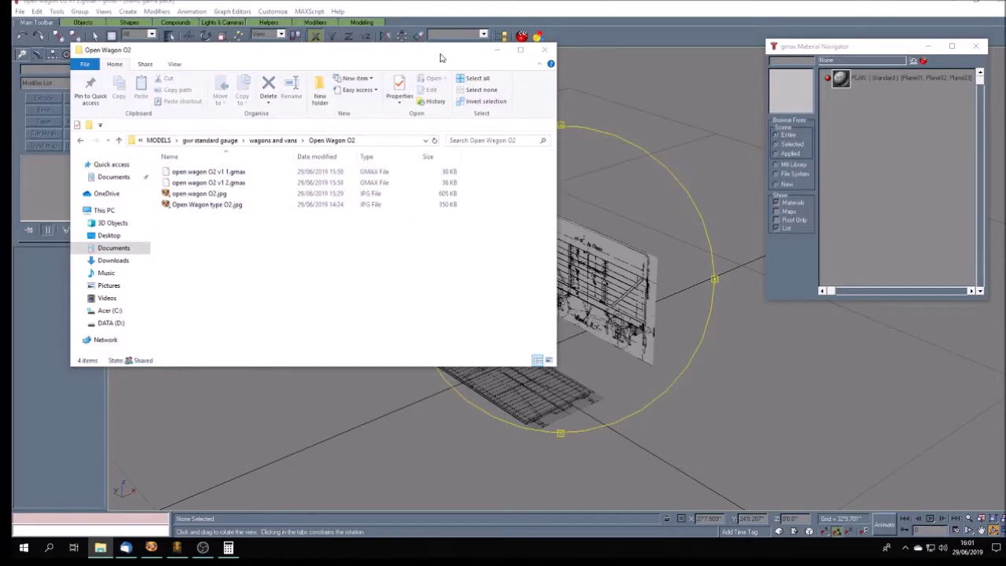
Step: Minimise File Explorer to return to gmax and examine the three wagon reference planes from several angles in the perspective view
click(497, 49)
drag(522, 323, 527, 327)
scroll(529, 326, up, 5)
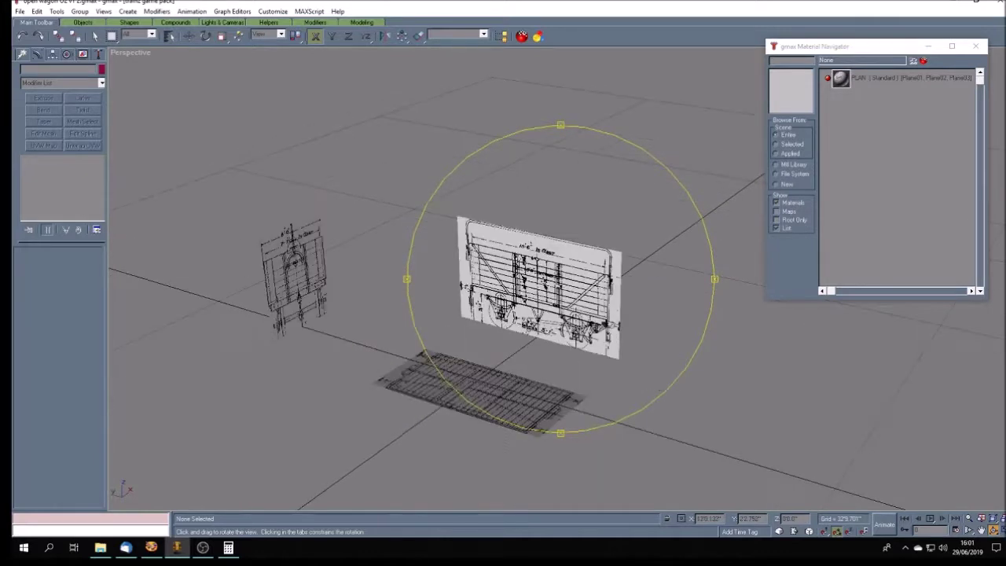
scroll(528, 326, down, 3)
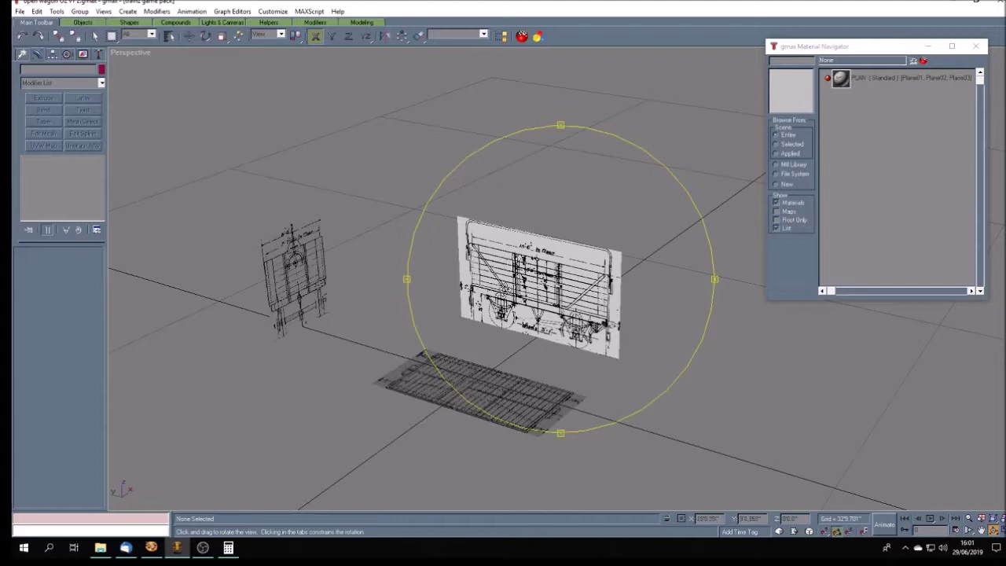
drag(505, 336, 531, 307)
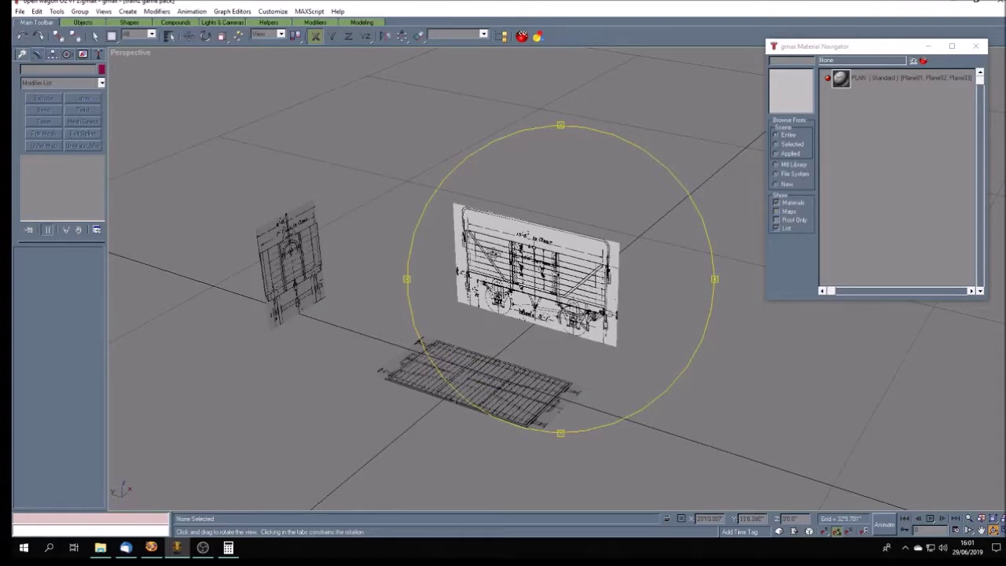
drag(568, 367, 535, 360)
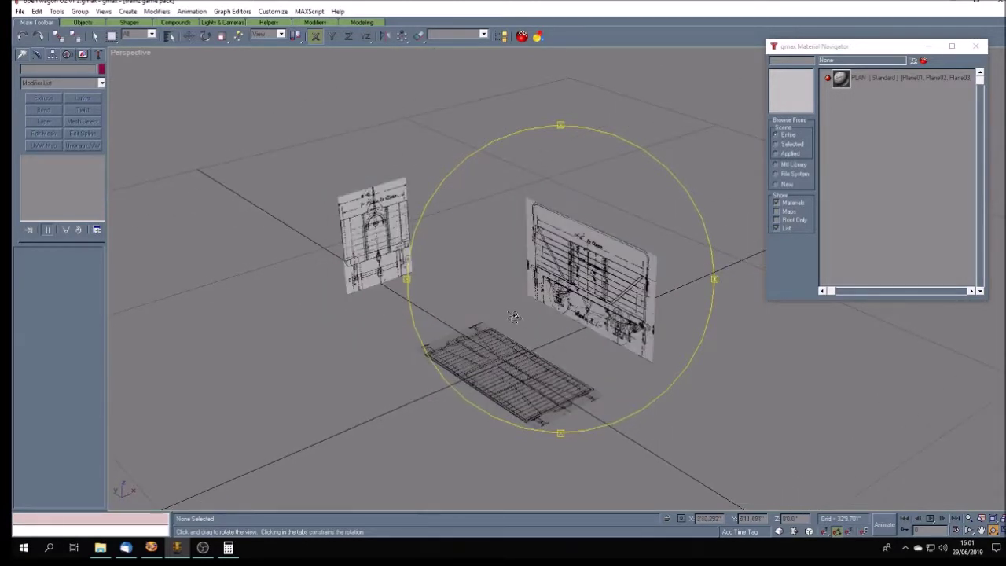
drag(513, 316, 503, 317)
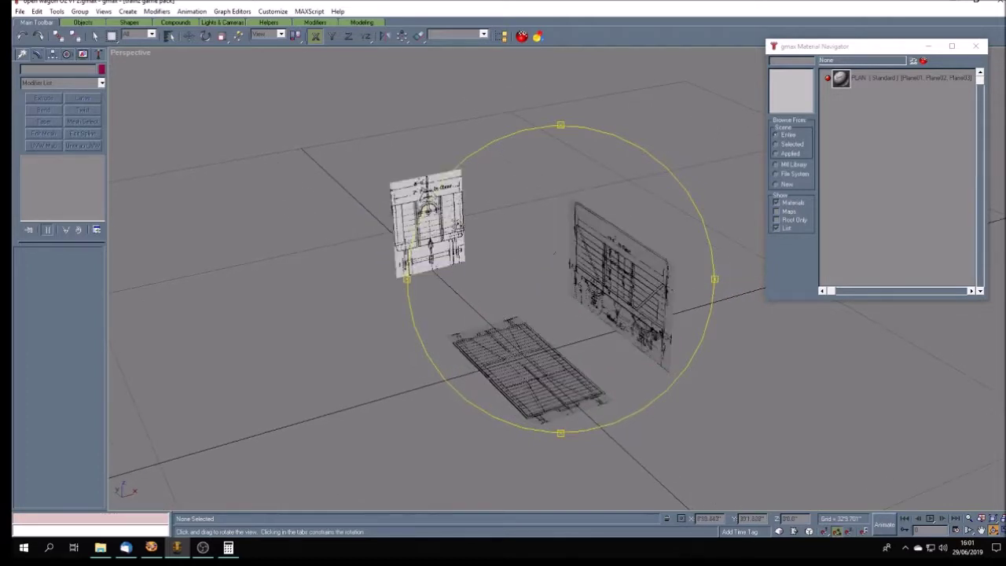
drag(546, 313, 560, 314)
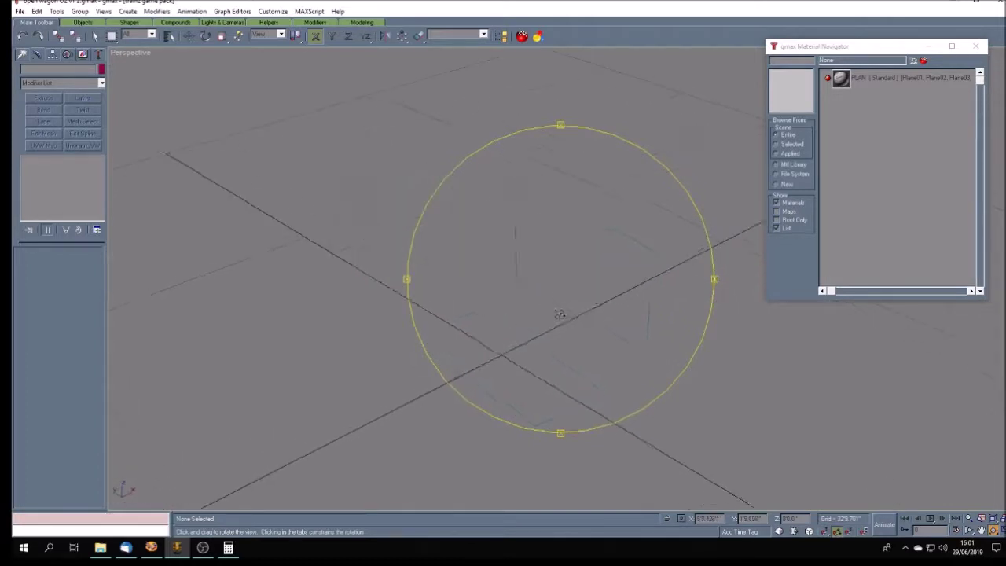
drag(488, 277, 528, 312)
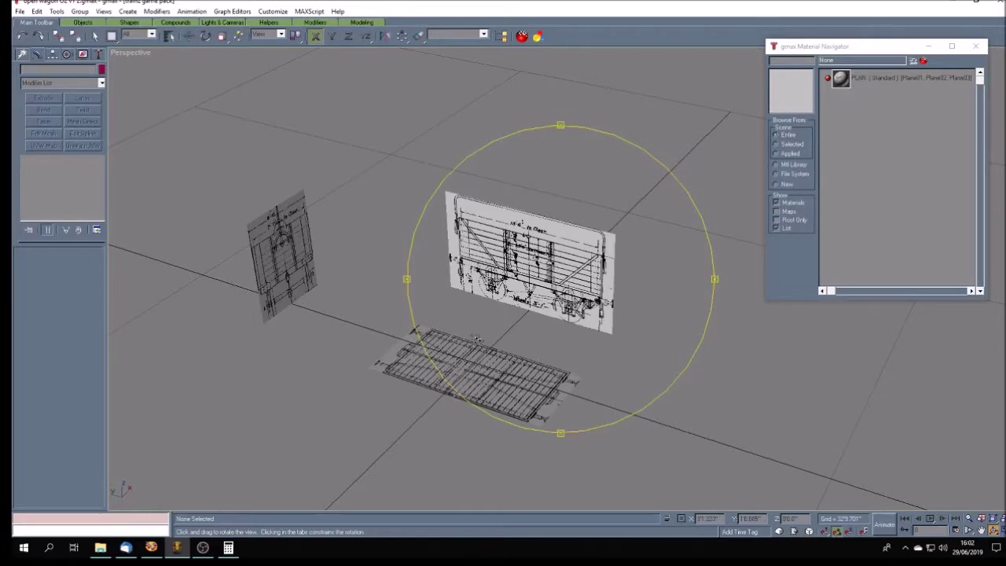
mouse_move(477, 338)
mouse_down()
mouse_move(521, 341)
mouse_move(501, 337)
mouse_up()
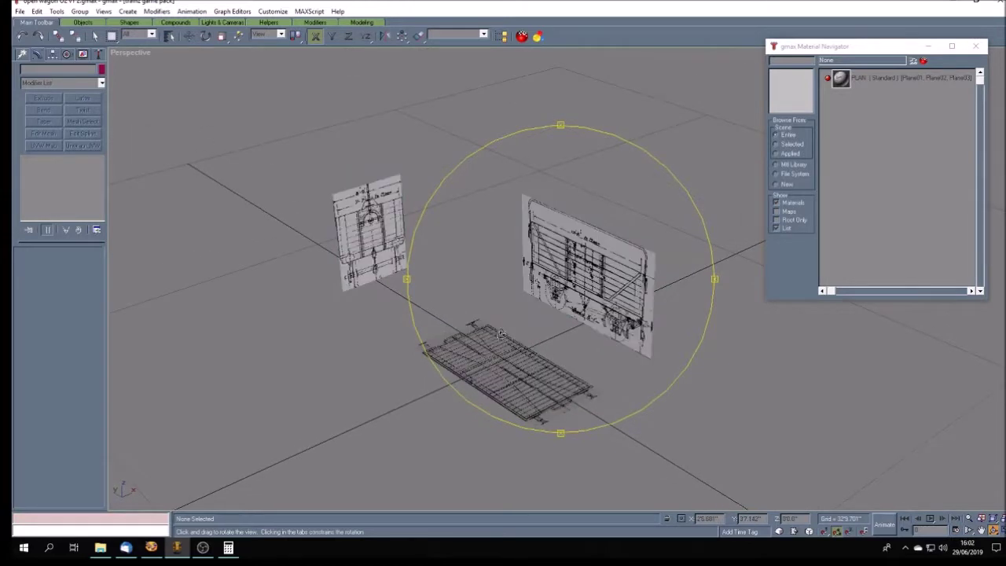
drag(467, 299, 497, 298)
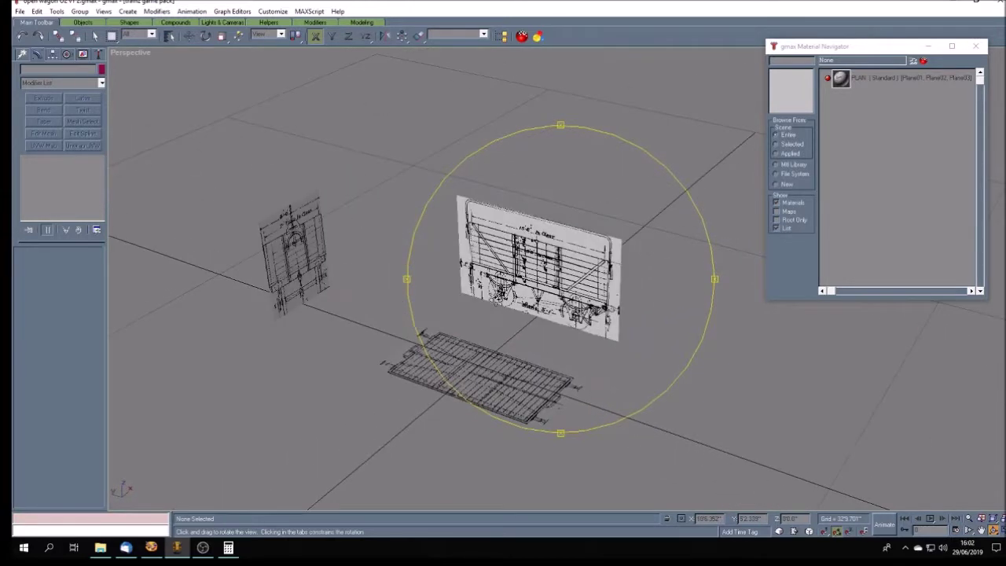
drag(573, 353, 676, 224)
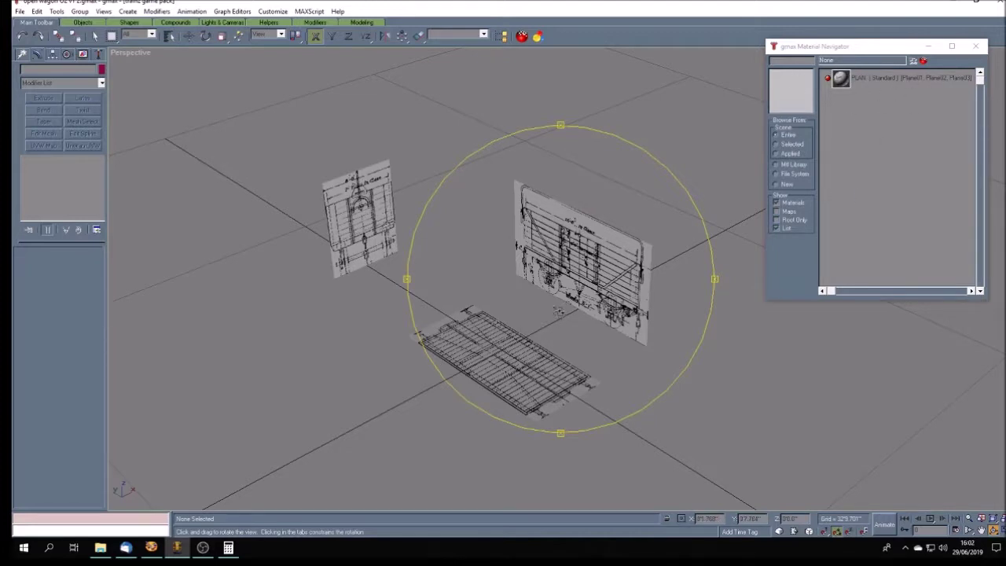
drag(558, 311, 545, 314)
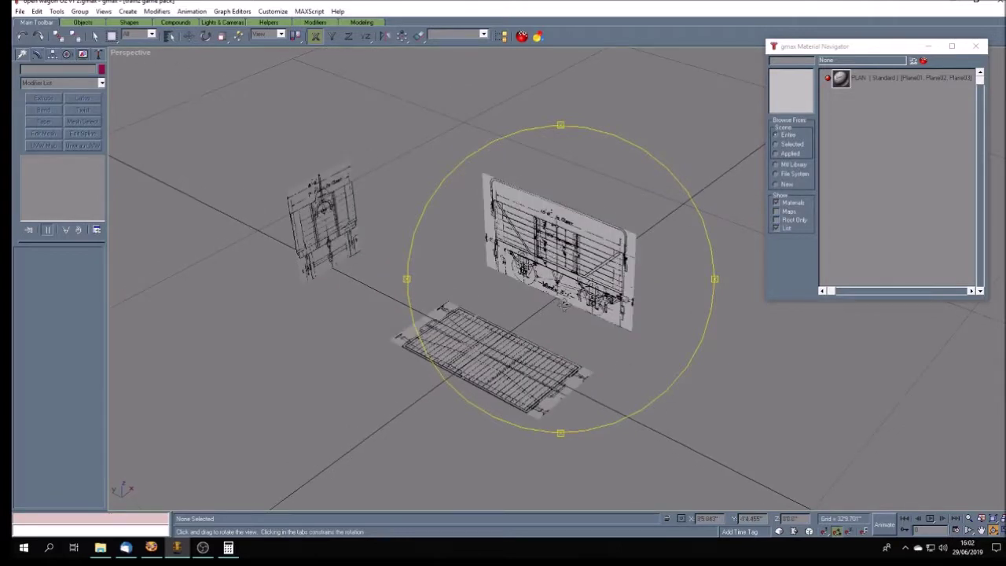
mouse_move(563, 306)
mouse_down()
mouse_move(555, 319)
mouse_move(563, 317)
mouse_up()
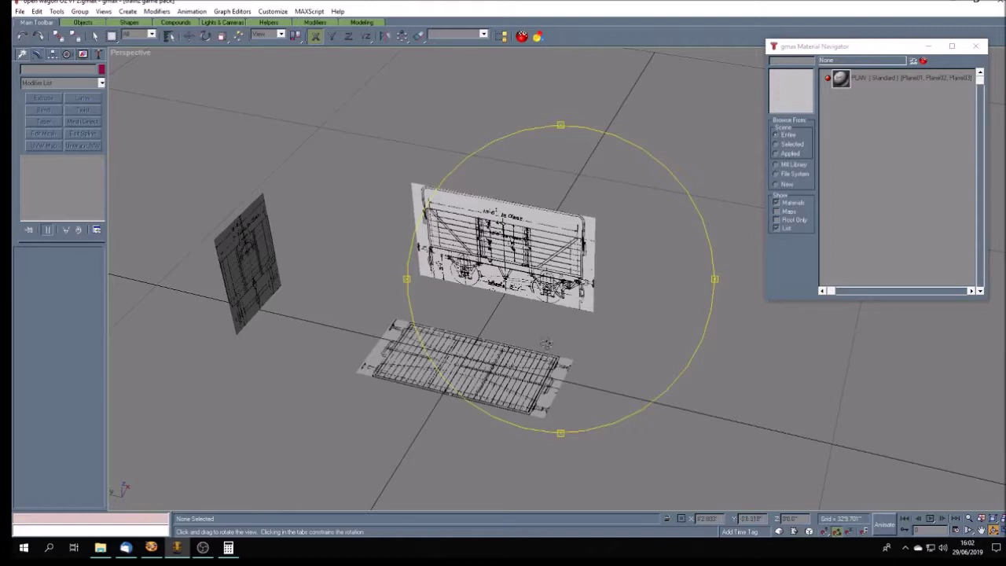
drag(546, 344, 533, 338)
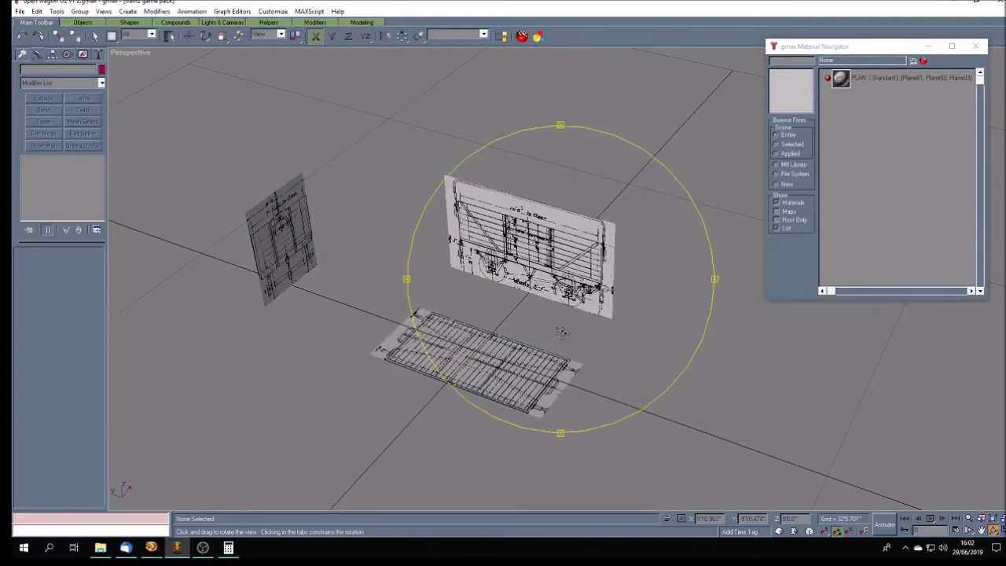
drag(560, 318, 560, 321)
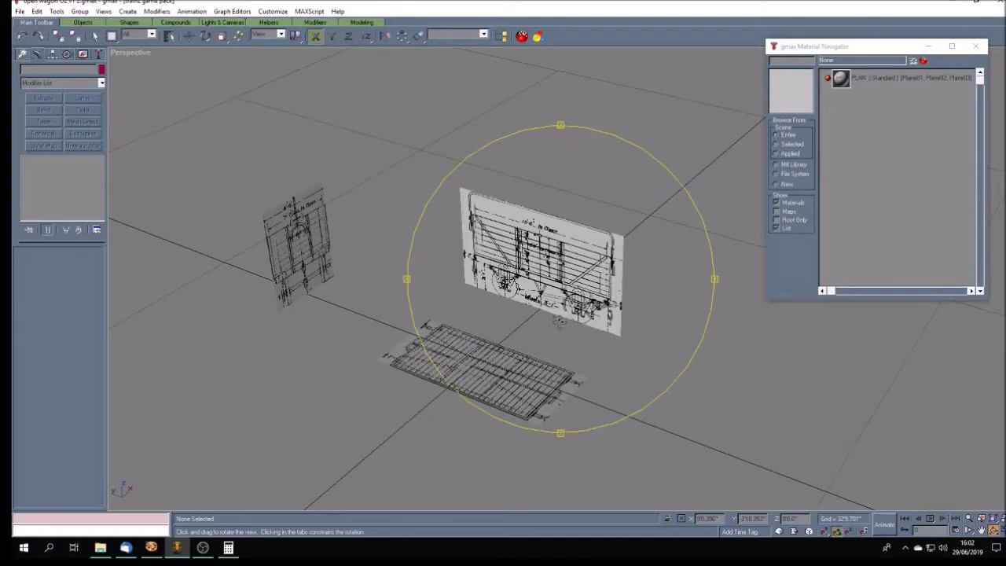
drag(559, 323, 583, 340)
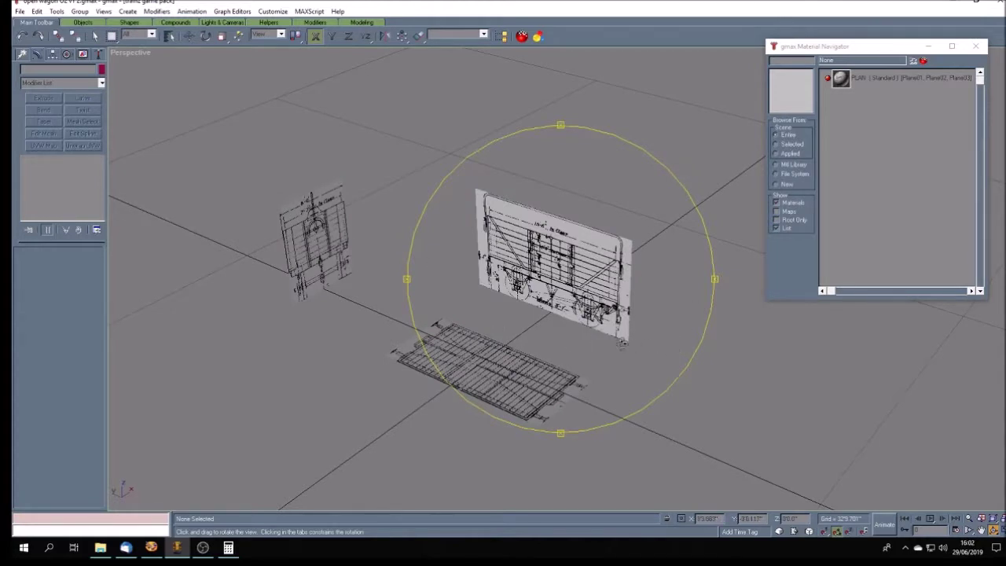
drag(644, 327, 658, 328)
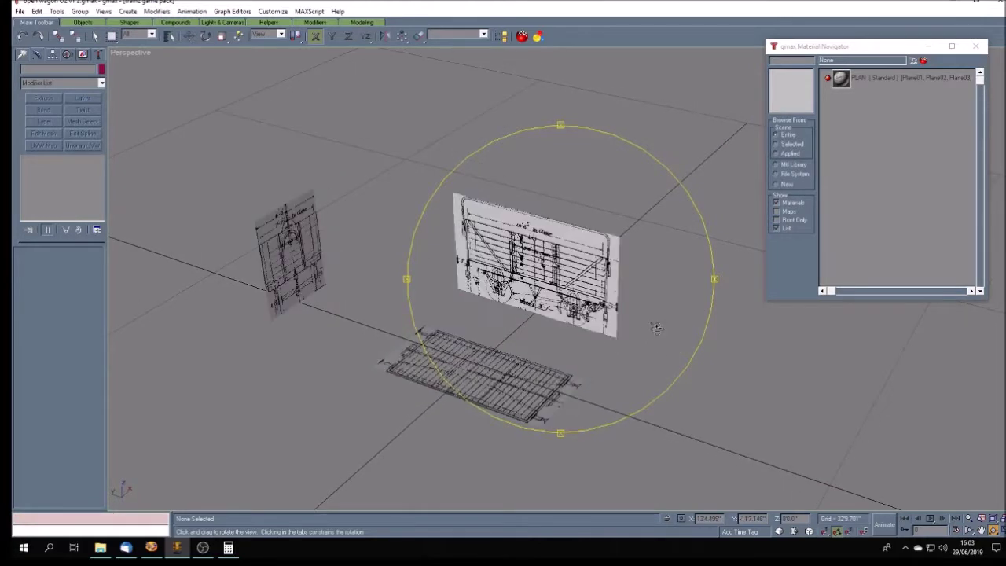